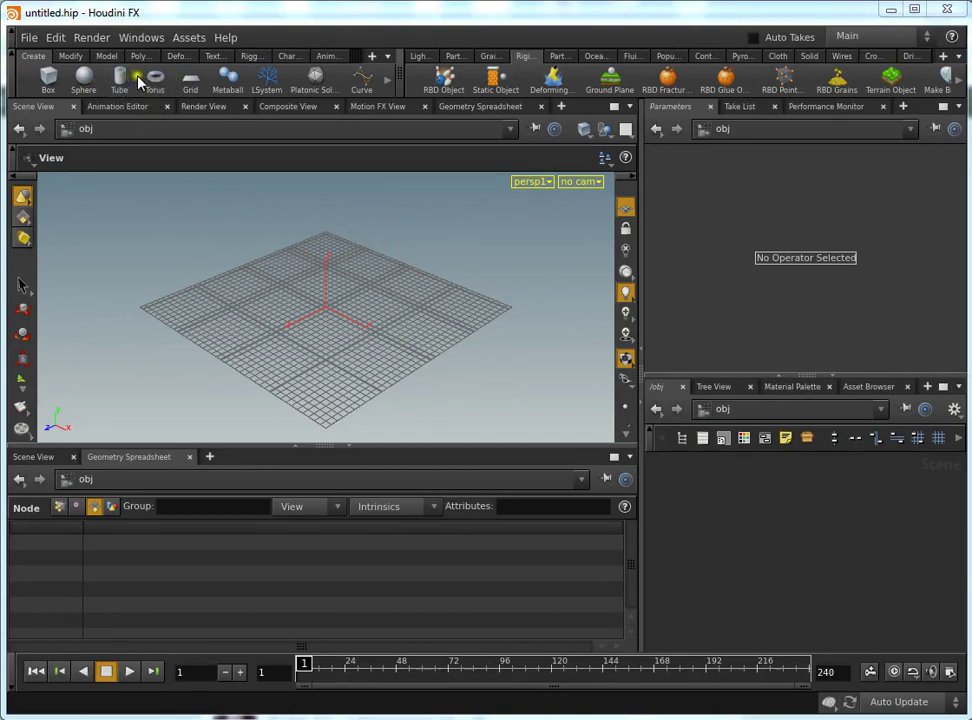
# Create a box object at the scene centre, enter its box1 network, and close the spreadsheet pane.
pyautogui.click(56, 86)
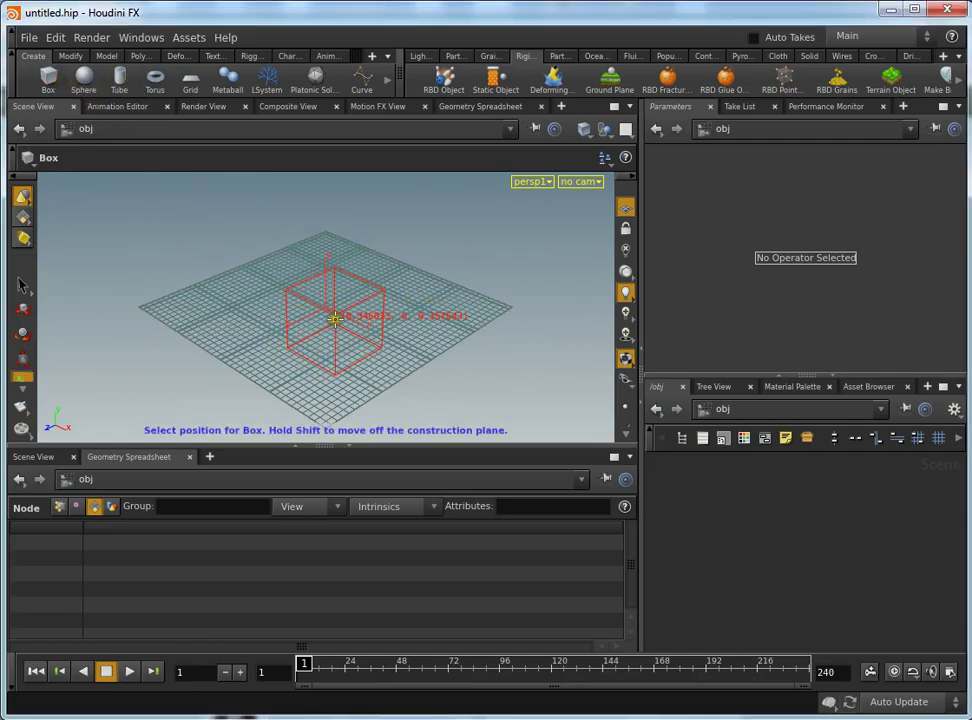
pyautogui.click(335, 318)
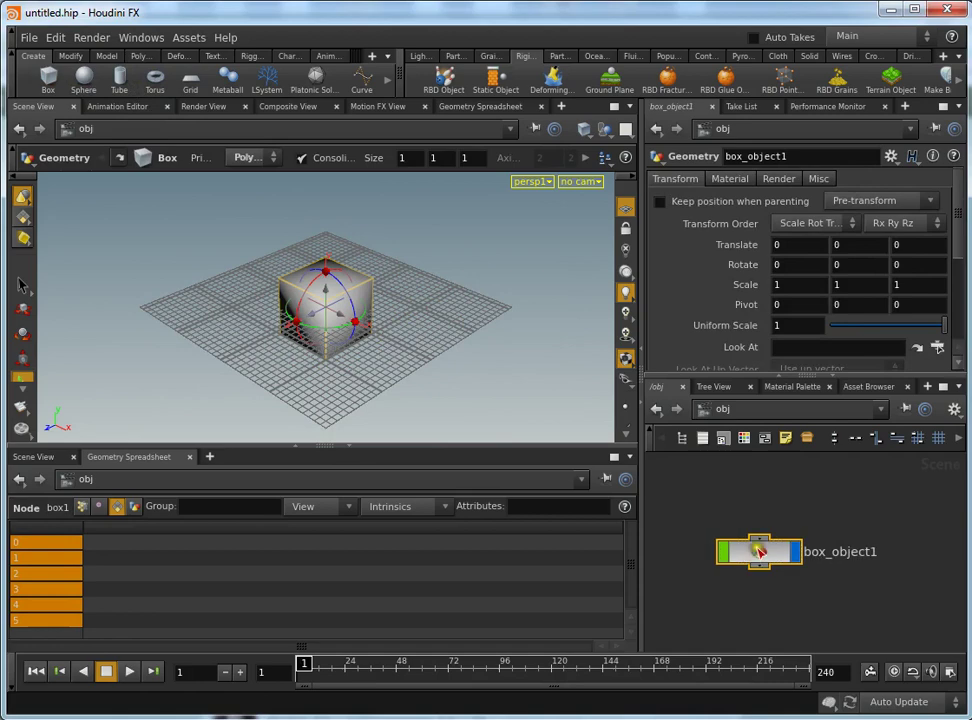
pyautogui.doubleClick(757, 553)
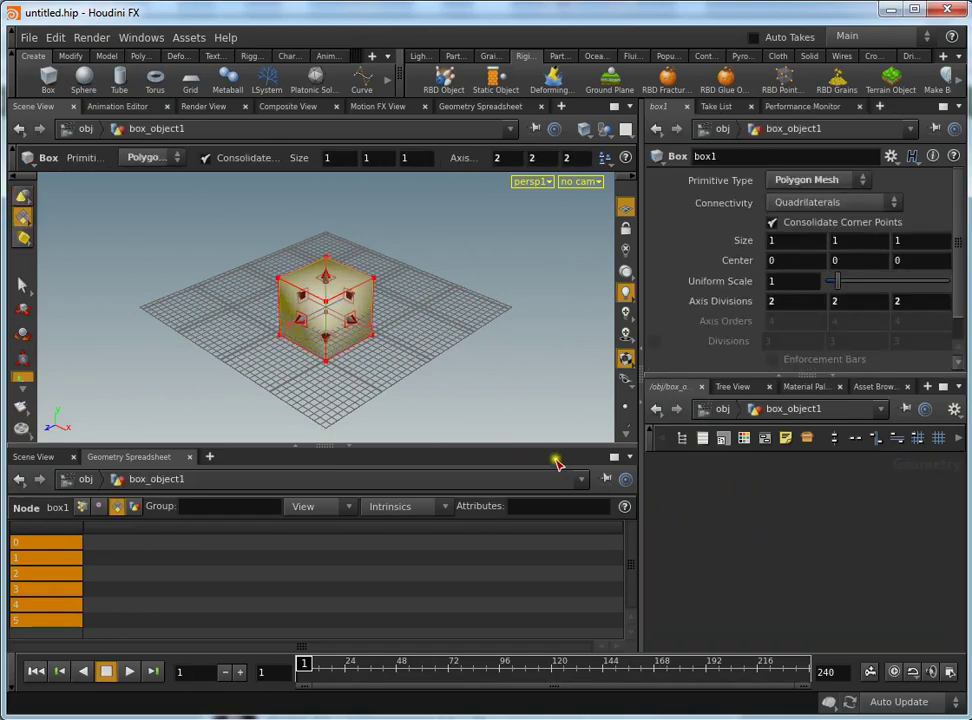
pyautogui.click(628, 460)
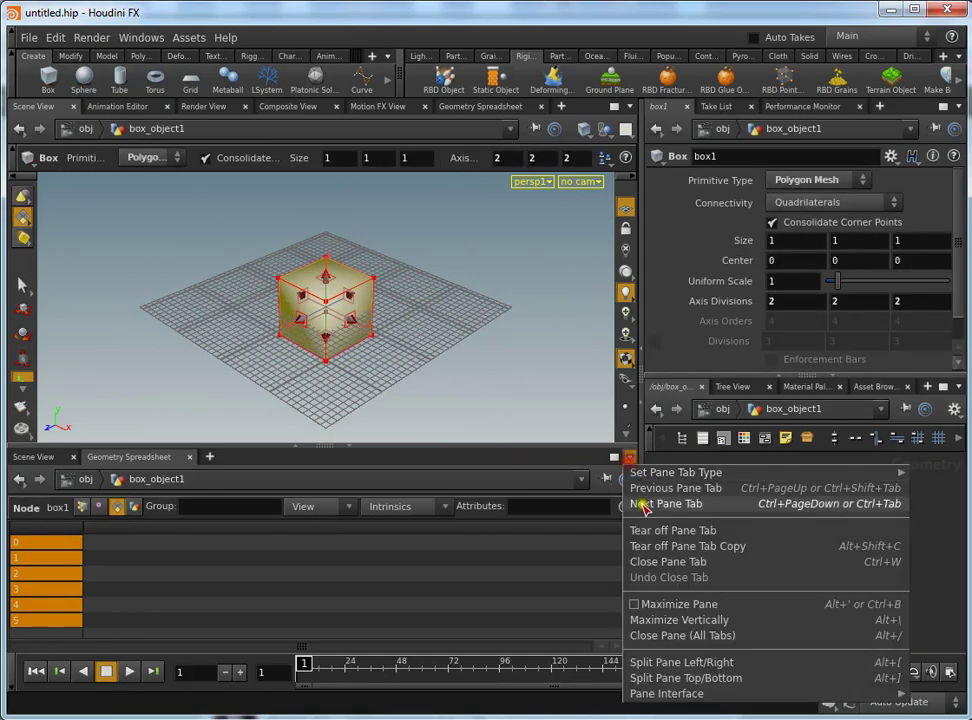
pyautogui.click(671, 636)
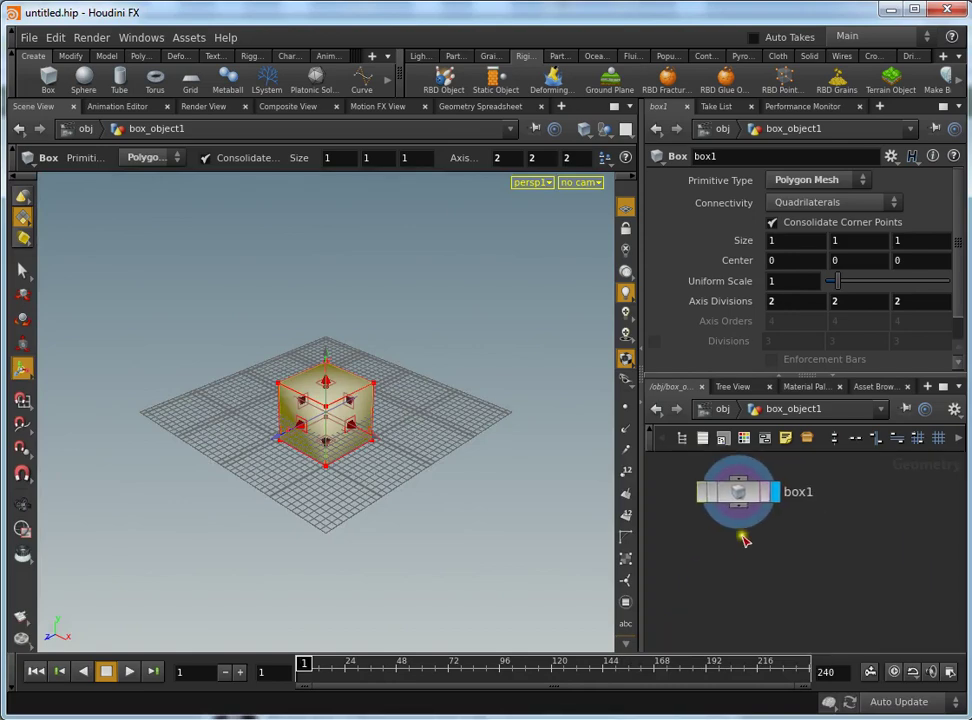
# Add a Transform node xform1 below box1 and make it the displayed node.
pyautogui.press('Tab')
pyautogui.write('tra')
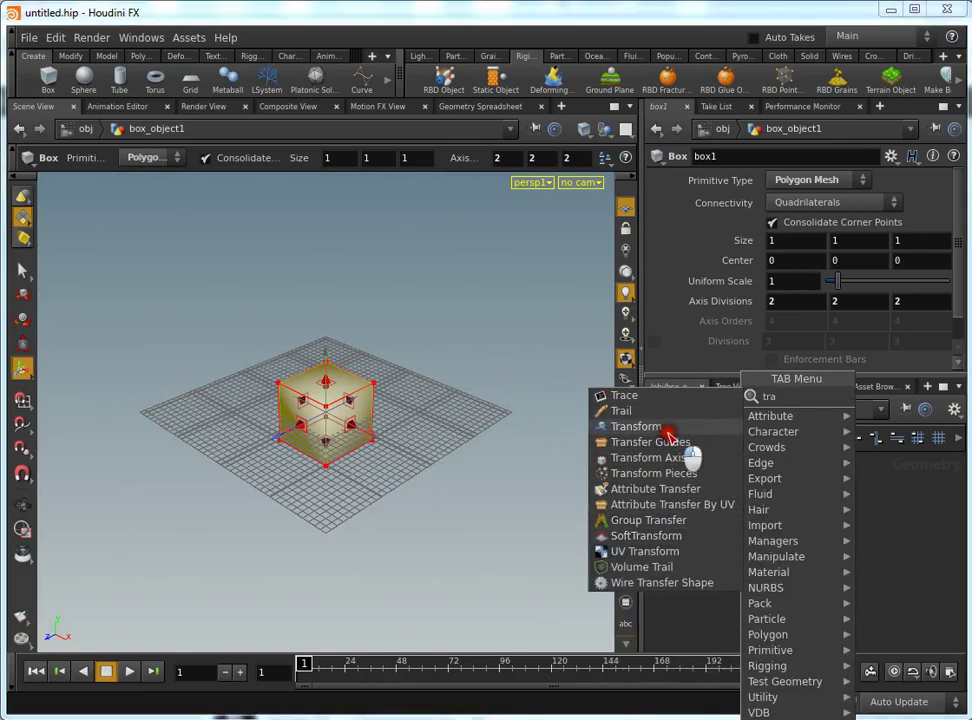
pyautogui.click(664, 427)
pyautogui.click(744, 527)
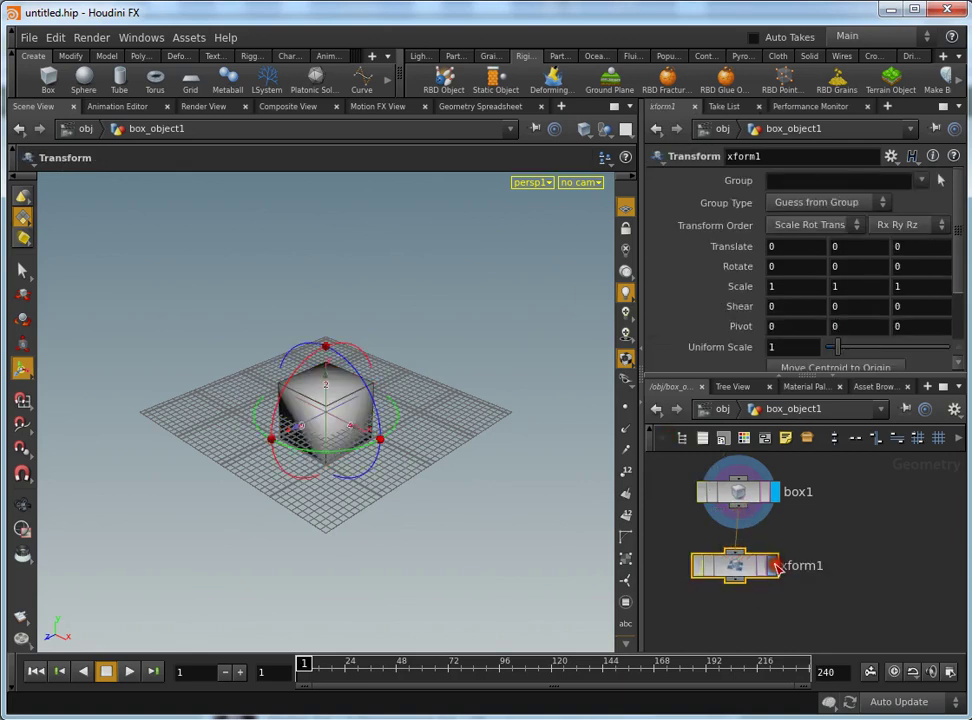
pyautogui.click(775, 566)
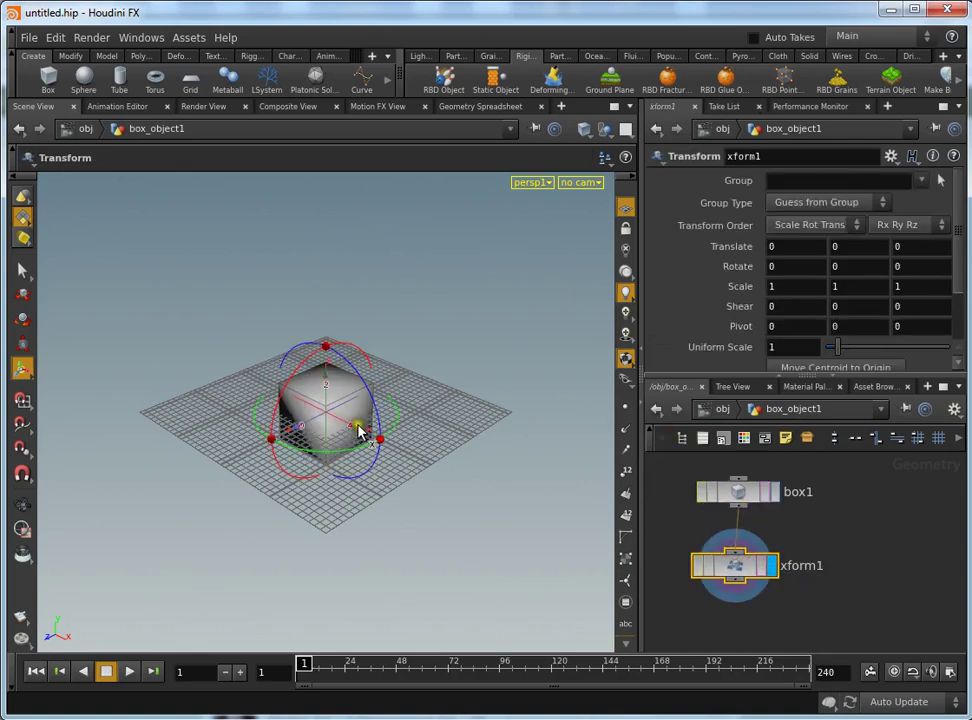
# Scale the box to 3.43242 × 0.176193 and raise the plank to height 1.19385.
pyautogui.press('e')
pyautogui.moveTo(364, 427); pyautogui.dragTo(451, 493)
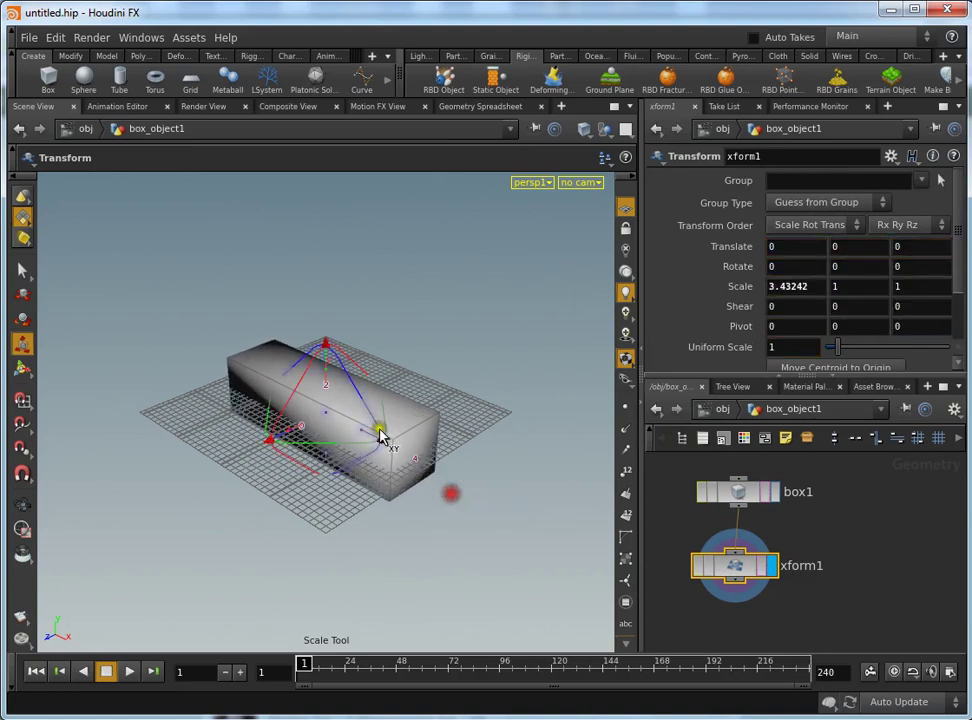
pyautogui.moveTo(330, 373); pyautogui.dragTo(332, 402)
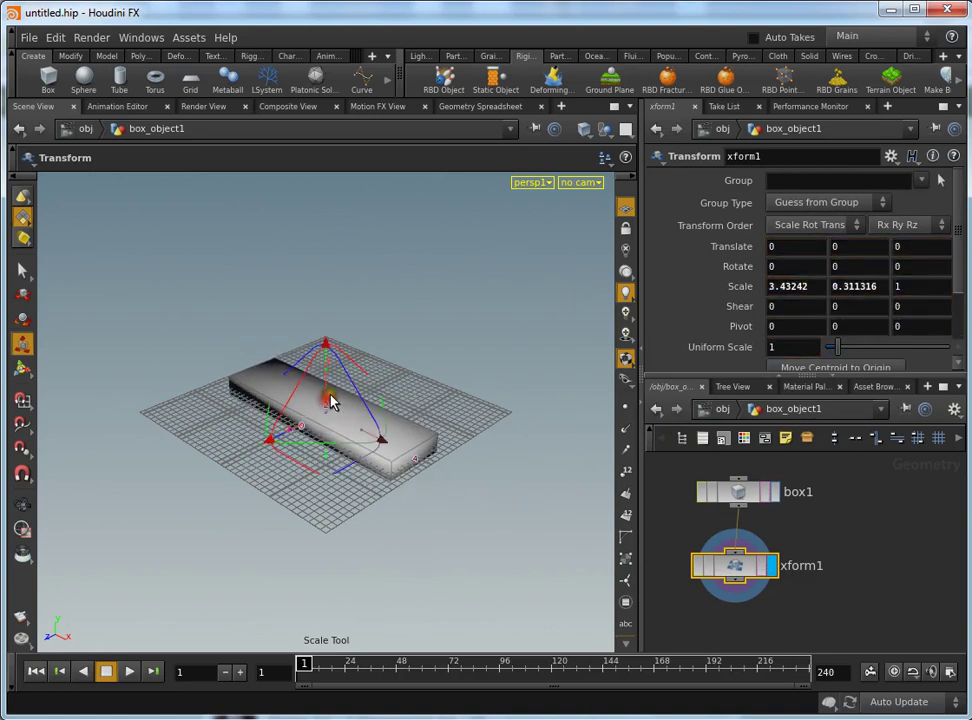
pyautogui.press('t')
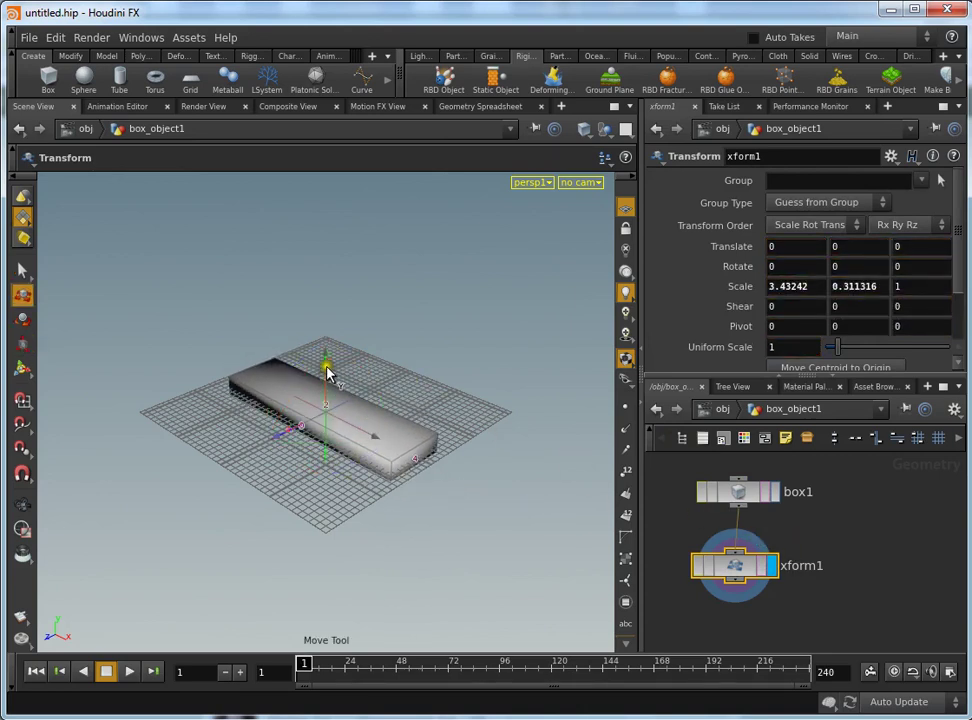
pyautogui.moveTo(326, 372)
pyautogui.mouseDown()
pyautogui.moveTo(330, 293)
pyautogui.moveTo(333, 305)
pyautogui.mouseUp()
pyautogui.press('Escape')
pyautogui.moveTo(445, 301)
pyautogui.mouseDown()
pyautogui.moveTo(504, 266)
pyautogui.moveTo(405, 289)
pyautogui.mouseUp()
pyautogui.press('t')
pyautogui.moveTo(326, 278)
pyautogui.mouseDown()
pyautogui.moveTo(327, 310)
pyautogui.moveTo(503, 302)
pyautogui.moveTo(425, 303)
pyautogui.mouseUp()
pyautogui.press('r')
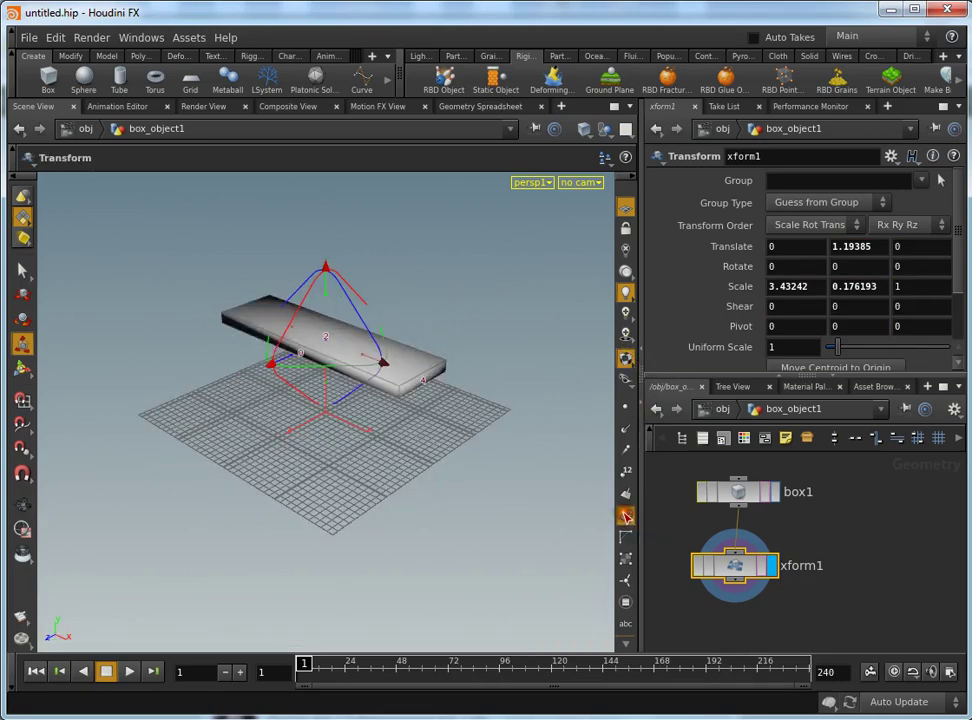
pyautogui.moveTo(392, 317)
pyautogui.mouseDown()
pyautogui.moveTo(427, 299)
pyautogui.moveTo(401, 403)
pyautogui.moveTo(358, 331)
pyautogui.moveTo(462, 421)
pyautogui.mouseUp()
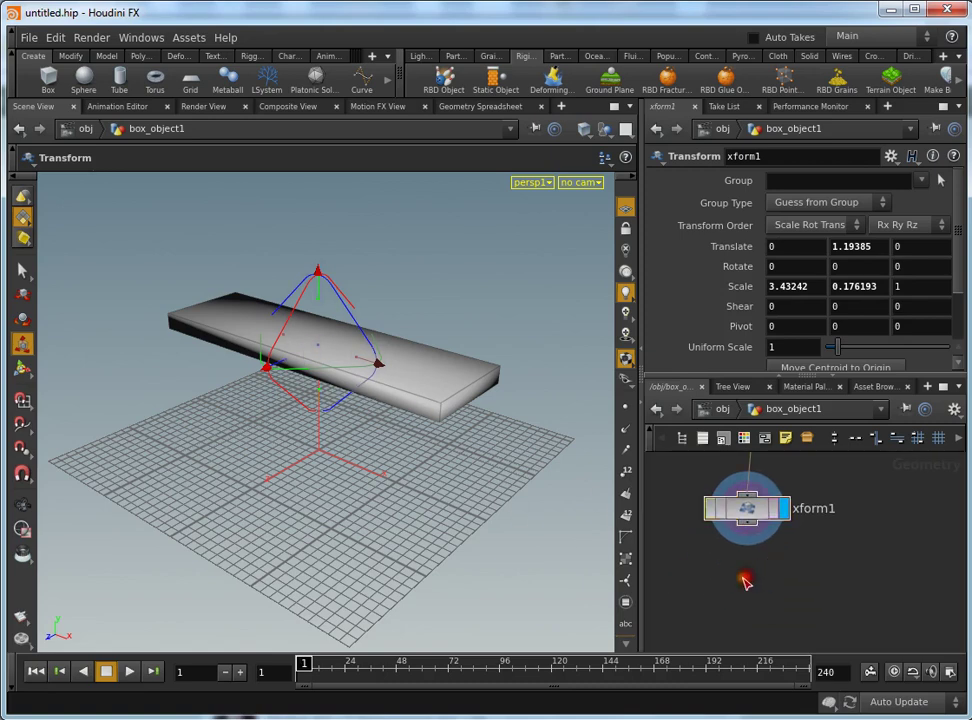
# Add a displayed Tube node tube1 beside box1 with Primitive Type set to Polygon.
pyautogui.press('Tab')
pyautogui.press('Escape')
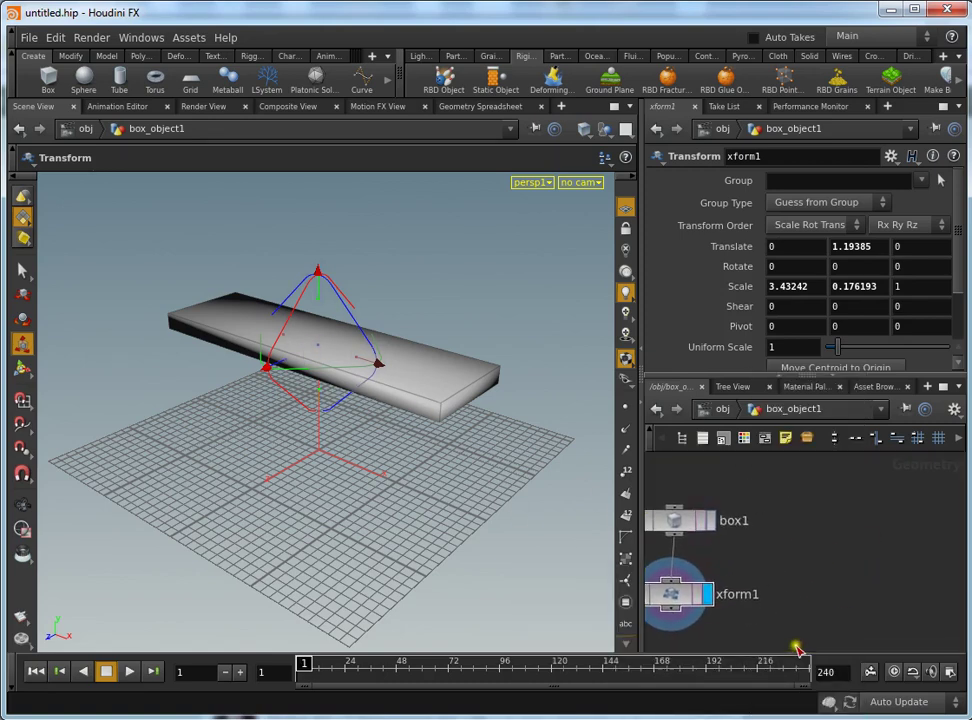
pyautogui.press('Tab')
pyautogui.write('t')
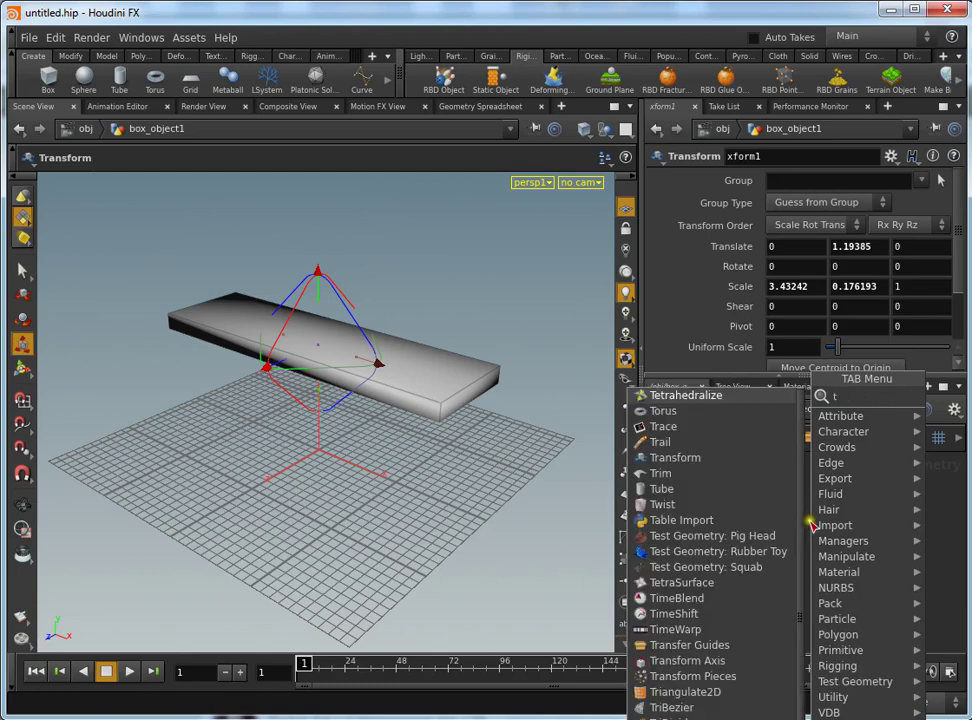
pyautogui.press('Escape')
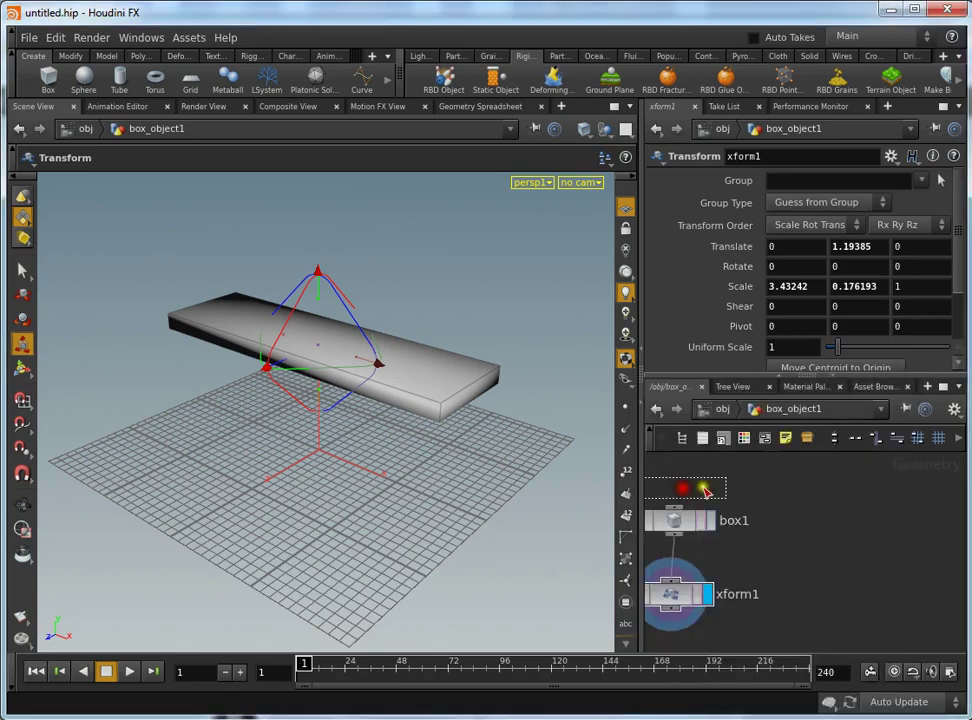
pyautogui.moveTo(807, 514); pyautogui.dragTo(820, 527)
pyautogui.click(820, 527)
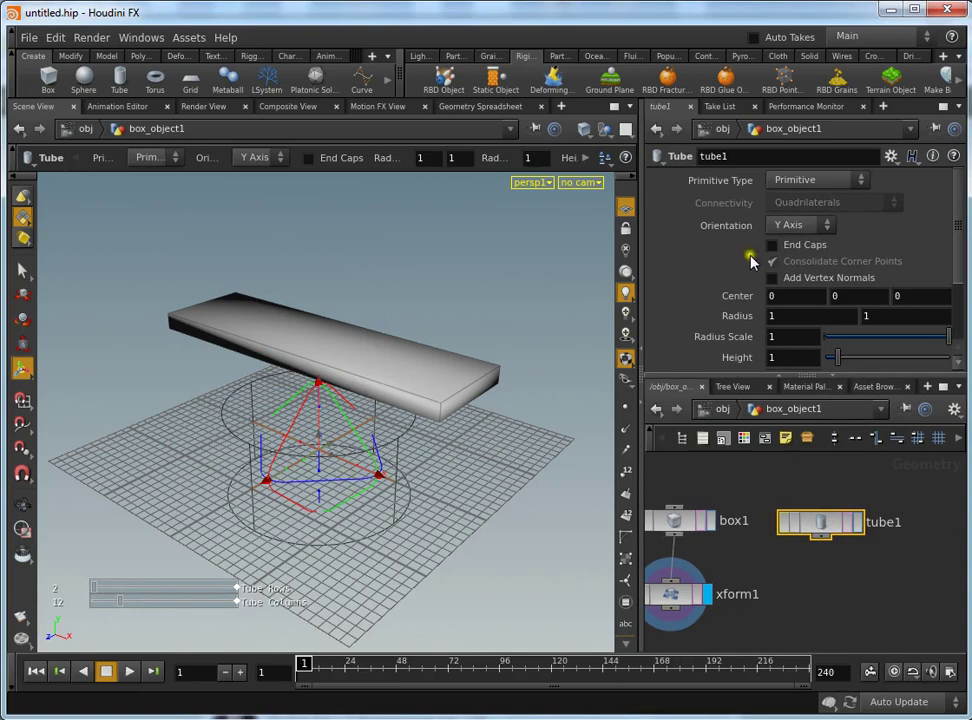
pyautogui.click(855, 522)
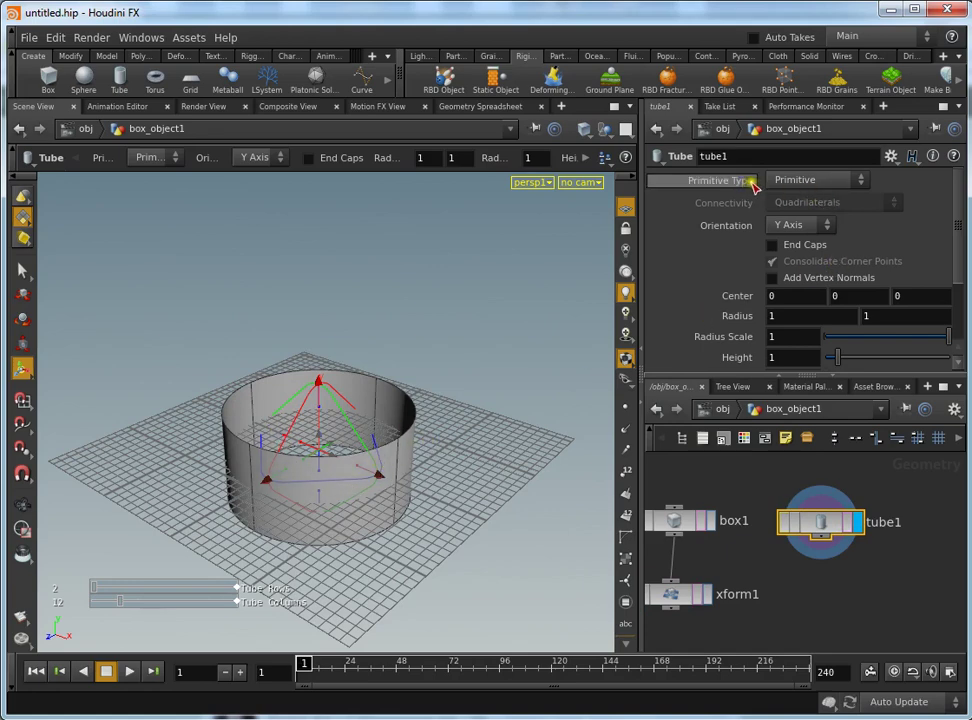
pyautogui.click(813, 181)
pyautogui.click(816, 210)
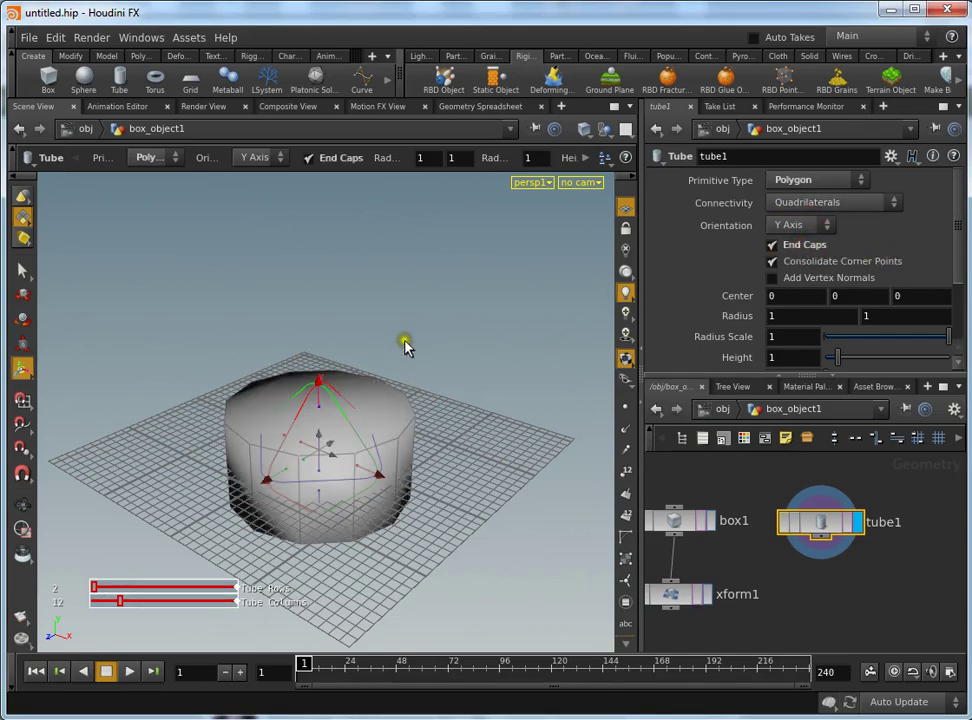
# Shrink the tube's radius to 0.114229 and make it taller, about 2.0854.
pyautogui.moveTo(405, 345); pyautogui.dragTo(416, 343)
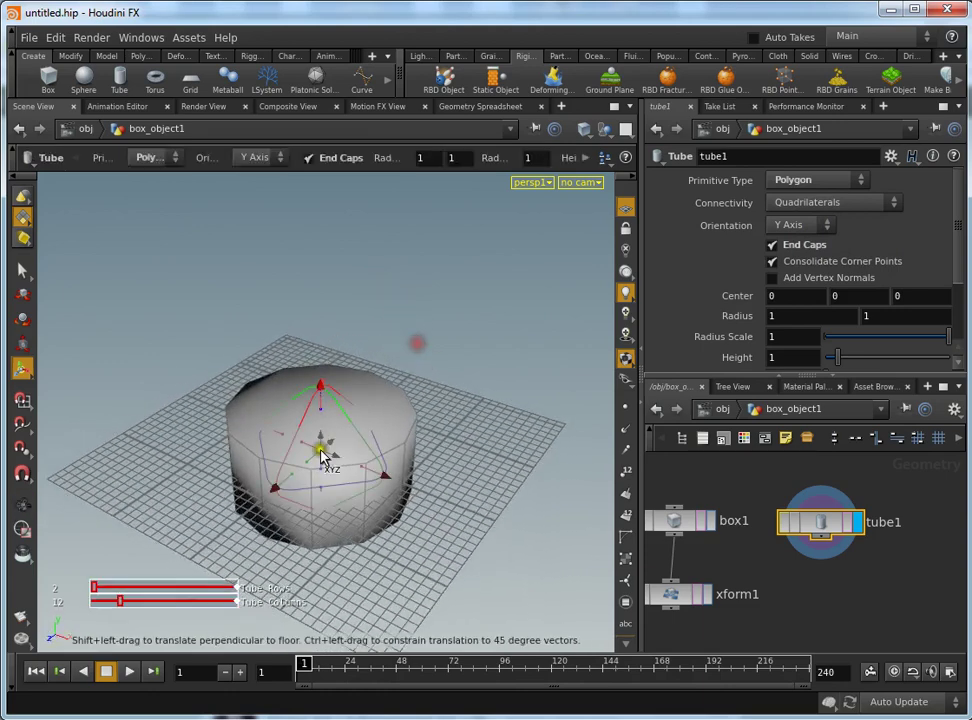
pyautogui.moveTo(321, 452)
pyautogui.mouseDown(button='middle')
pyautogui.moveTo(325, 462)
pyautogui.moveTo(321, 451)
pyautogui.mouseUp(button='middle')
pyautogui.press('Escape')
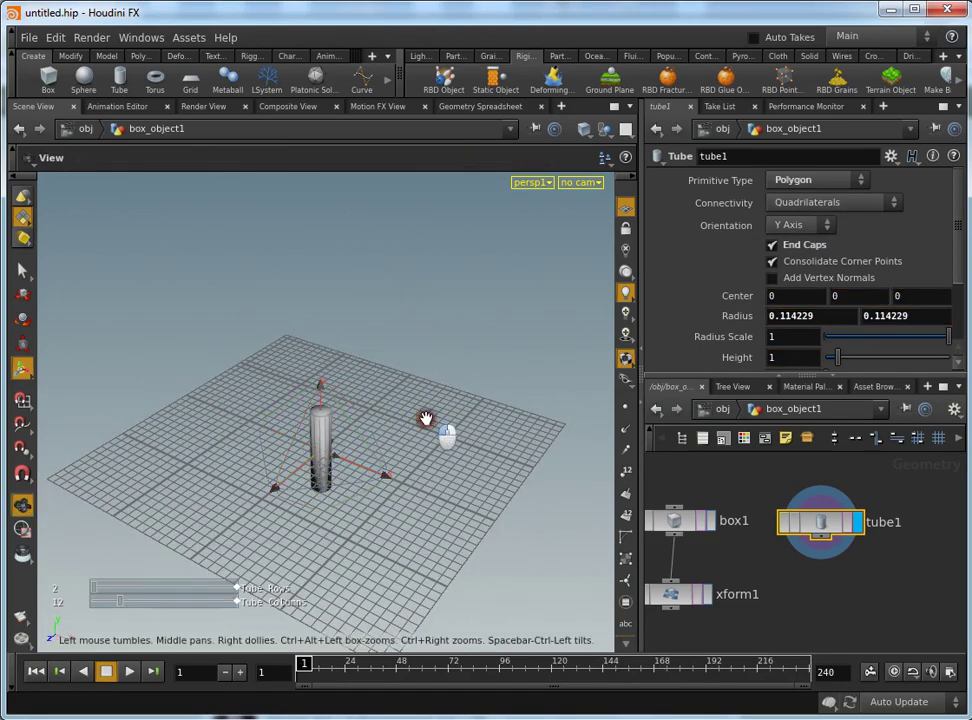
pyautogui.moveTo(426, 418); pyautogui.dragTo(395, 405)
pyautogui.press('Return')
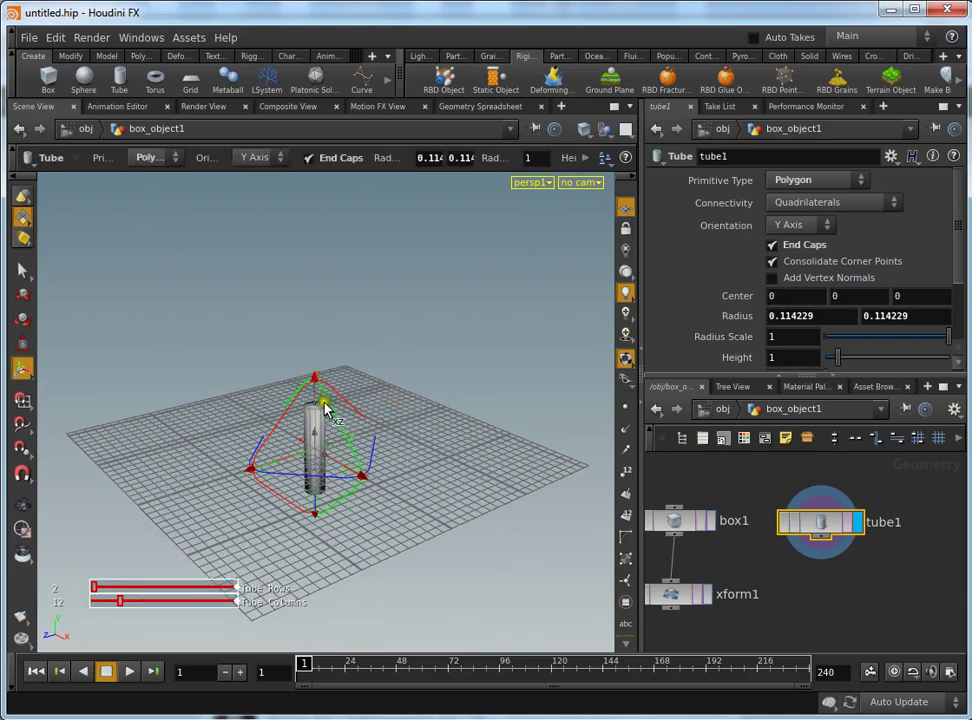
pyautogui.moveTo(316, 401); pyautogui.dragTo(321, 338, button='middle')
pyautogui.moveTo(831, 577); pyautogui.dragTo(771, 525, button='middle')
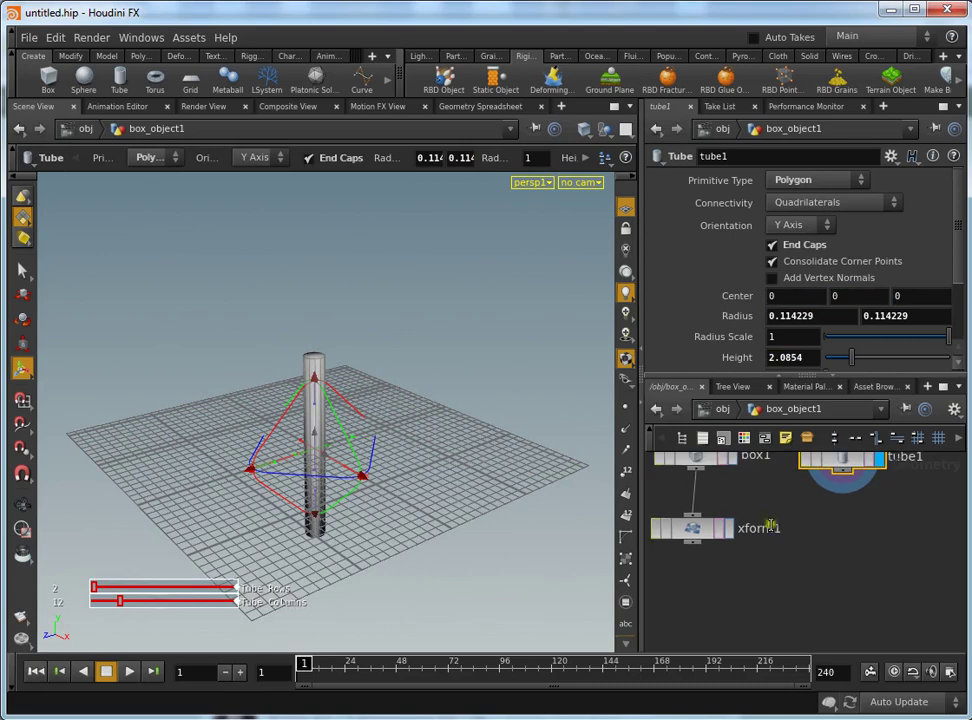
# Template xform1 as a wireframe reference and raise the tube height to 2.81699.
pyautogui.click(724, 531)
pyautogui.press('Escape')
pyautogui.moveTo(453, 373)
pyautogui.mouseDown()
pyautogui.moveTo(412, 330)
pyautogui.moveTo(430, 358)
pyautogui.mouseUp()
pyautogui.press('Return')
pyautogui.moveTo(310, 415); pyautogui.dragTo(325, 386)
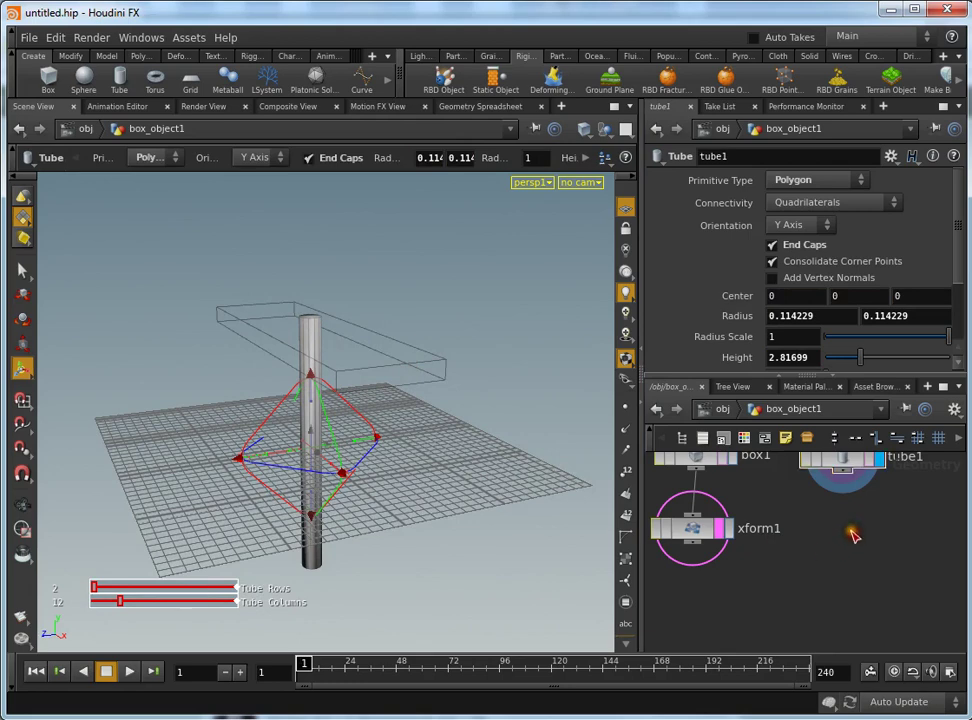
pyautogui.press('Tab')
# Add a Transform node xform2 below tube1 and display it.
pyautogui.write('tra')
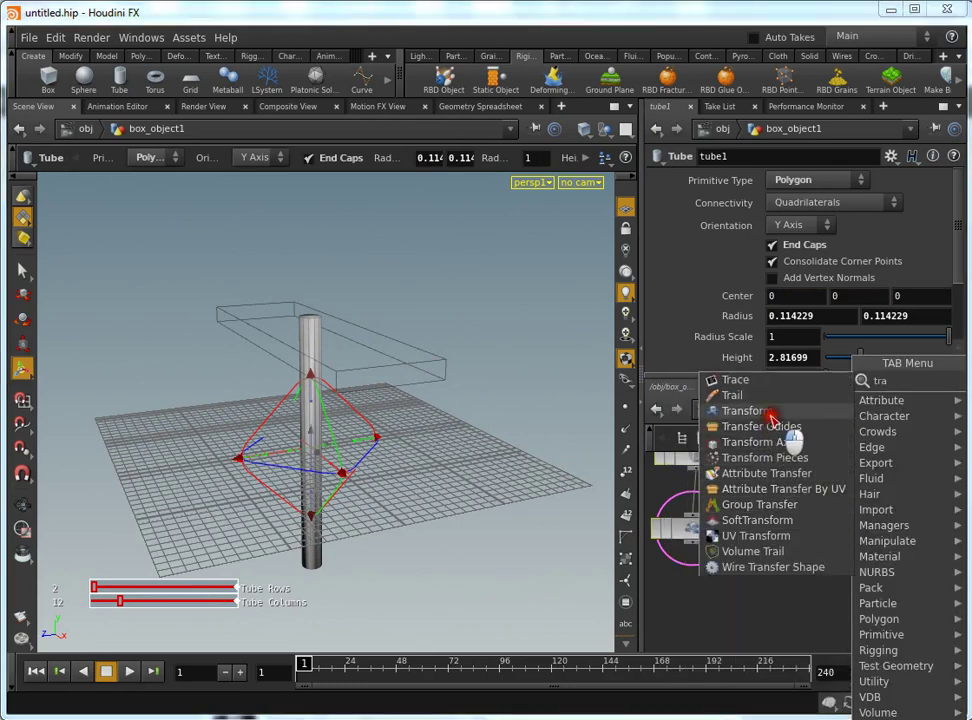
pyautogui.click(769, 414)
pyautogui.click(828, 535)
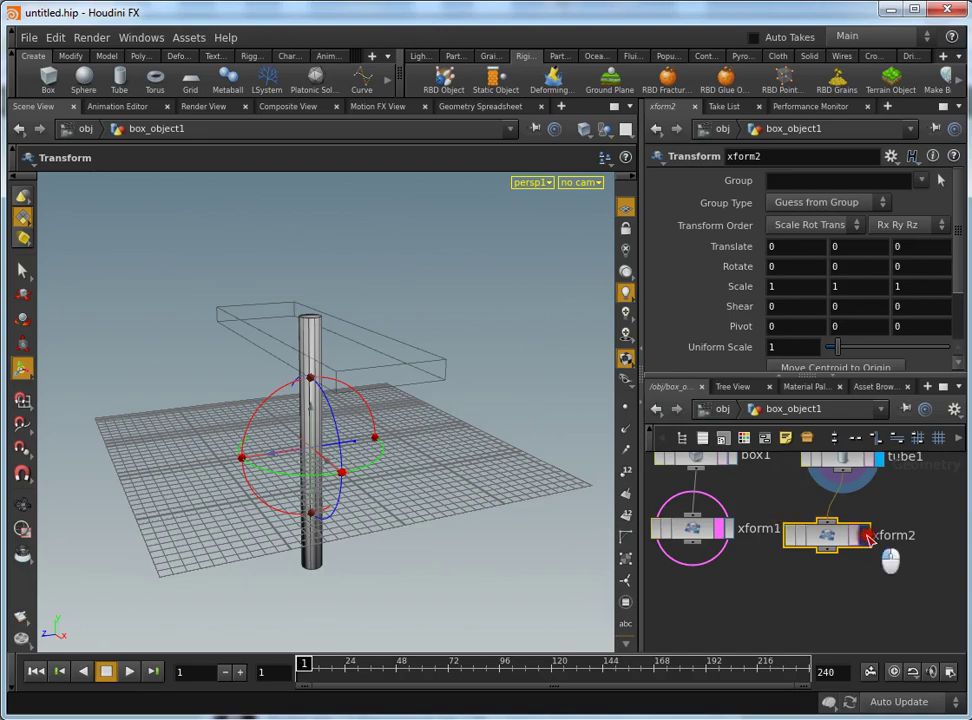
pyautogui.click(866, 536)
# Shift the post along Z to 0.633063, under the plank, from the top view.
pyautogui.moveTo(475, 419)
pyautogui.mouseDown()
pyautogui.moveTo(427, 397)
pyautogui.moveTo(364, 425)
pyautogui.moveTo(445, 408)
pyautogui.moveTo(445, 449)
pyautogui.moveTo(373, 440)
pyautogui.mouseUp()
pyautogui.press('t')
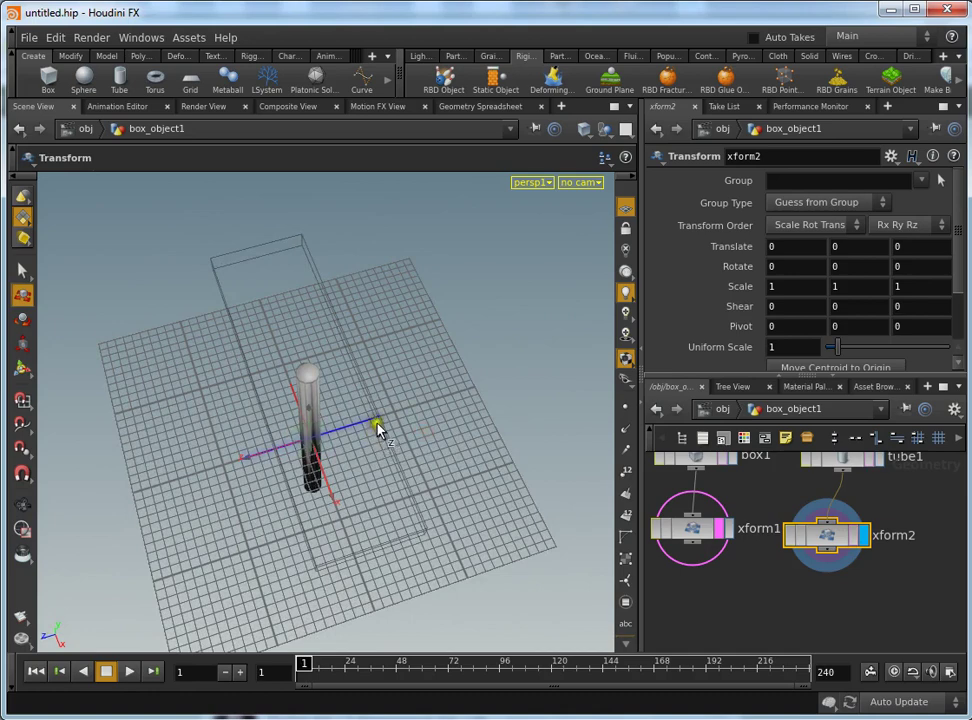
pyautogui.hotkey('space', '2')
pyautogui.scroll(-2, 400, 410)
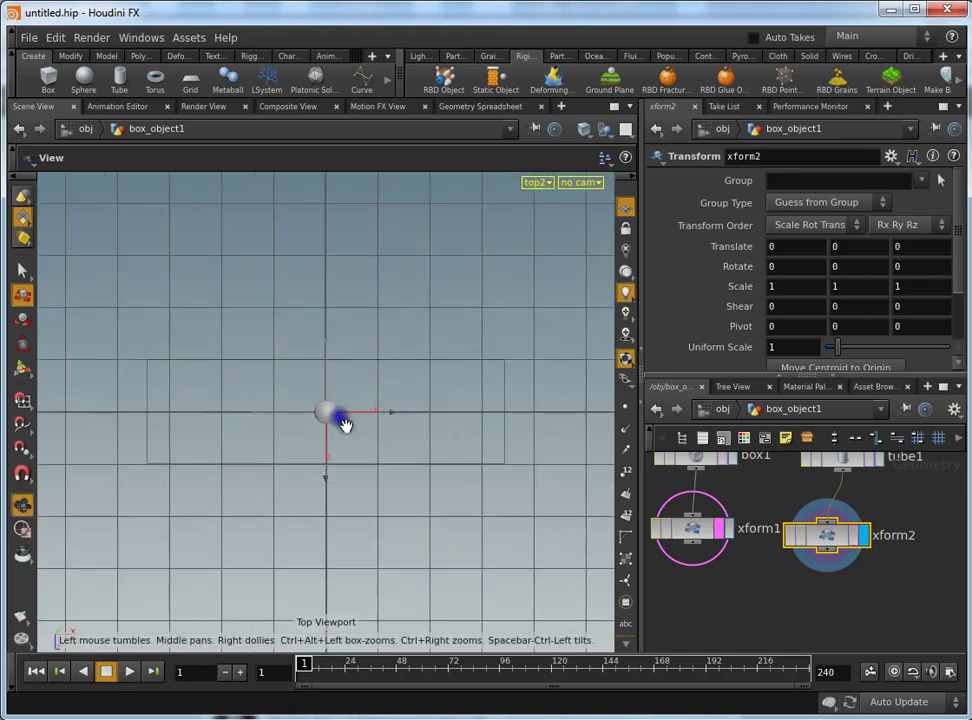
pyautogui.moveTo(325, 475); pyautogui.dragTo(317, 545)
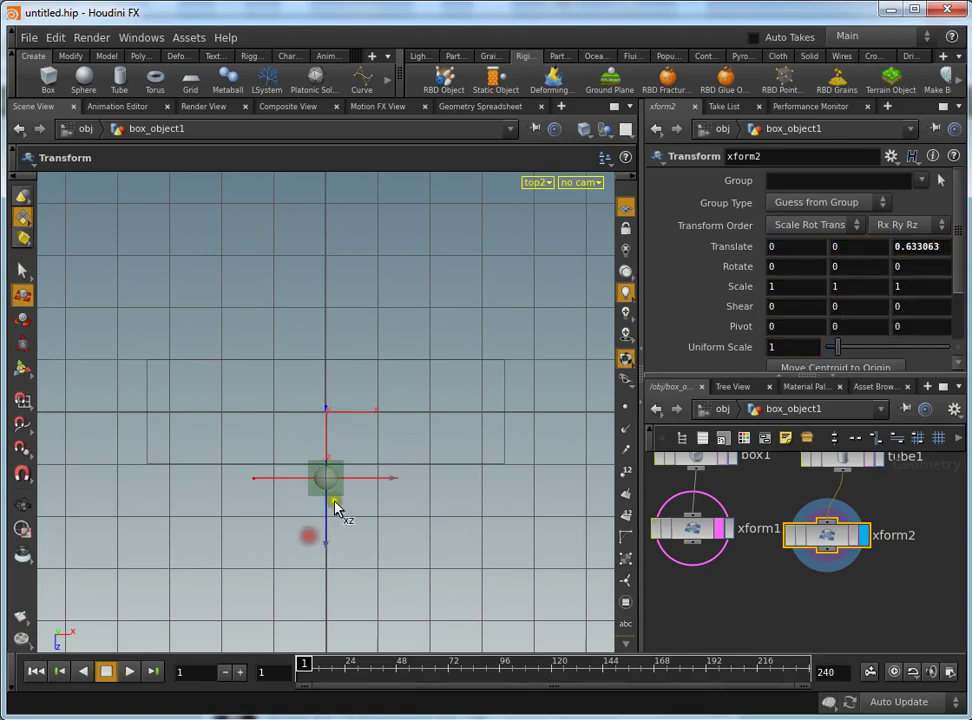
pyautogui.hotkey('space', '1')
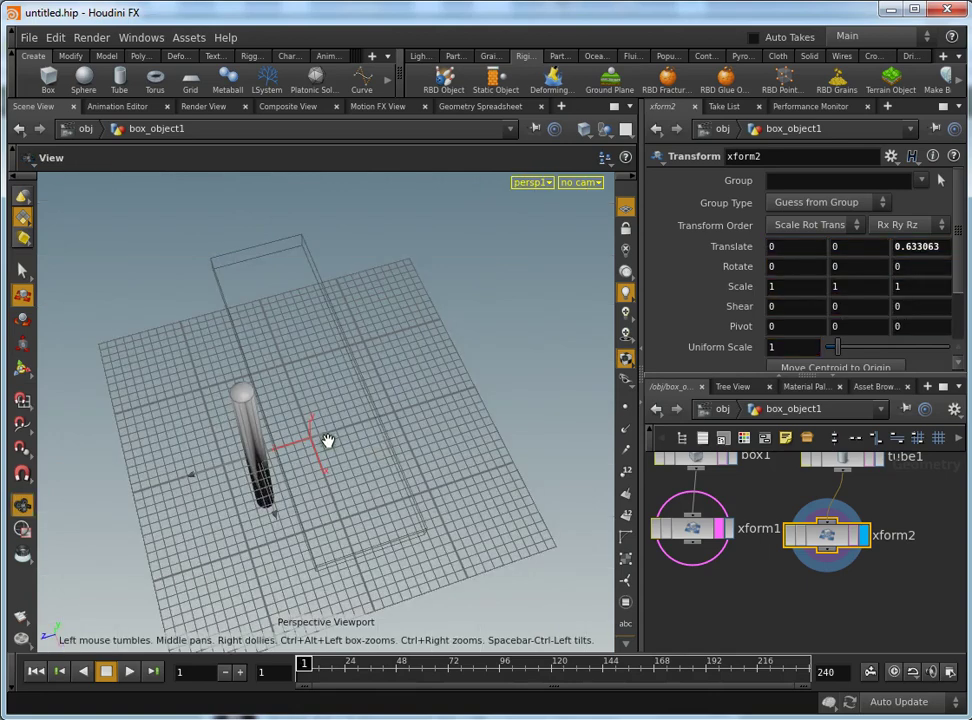
pyautogui.moveTo(327, 441)
pyautogui.mouseDown()
pyautogui.moveTo(325, 369)
pyautogui.moveTo(310, 352)
pyautogui.moveTo(252, 397)
pyautogui.moveTo(243, 297)
pyautogui.moveTo(253, 255)
pyautogui.mouseUp()
# Lift the post to about 1.40552 in Y and frame its base in front view.
pyautogui.moveTo(319, 325)
pyautogui.mouseDown()
pyautogui.moveTo(434, 334)
pyautogui.moveTo(416, 454)
pyautogui.moveTo(349, 373)
pyautogui.moveTo(383, 375)
pyautogui.mouseUp()
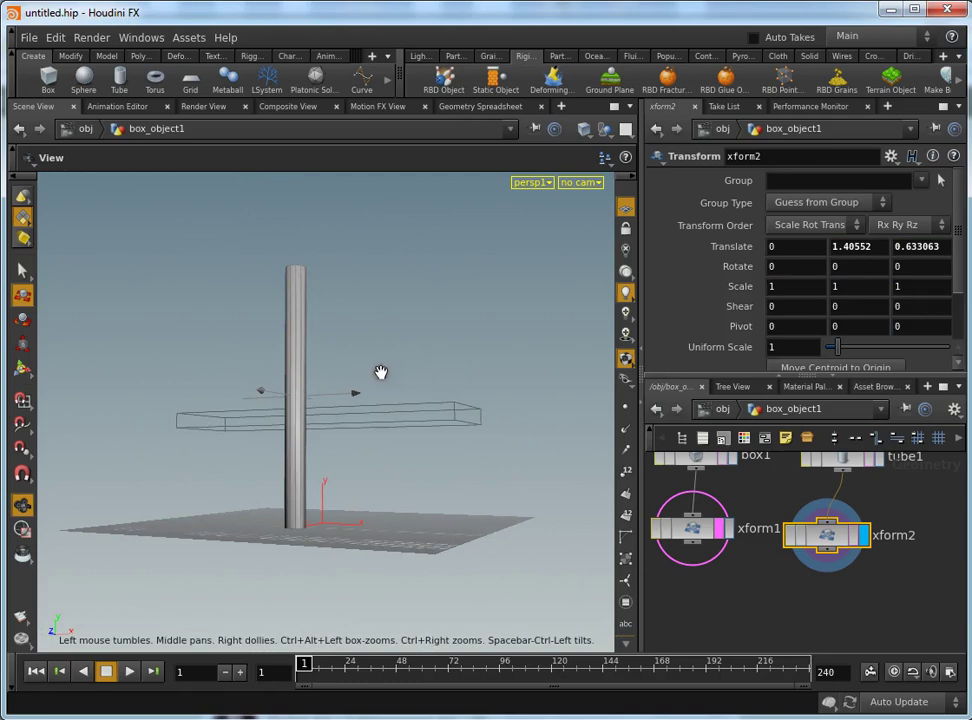
pyautogui.hotkey('space', '3')
pyautogui.scroll(2, 440, 390)
pyautogui.scroll(2, 362, 373)
pyautogui.scroll(2, 421, 375)
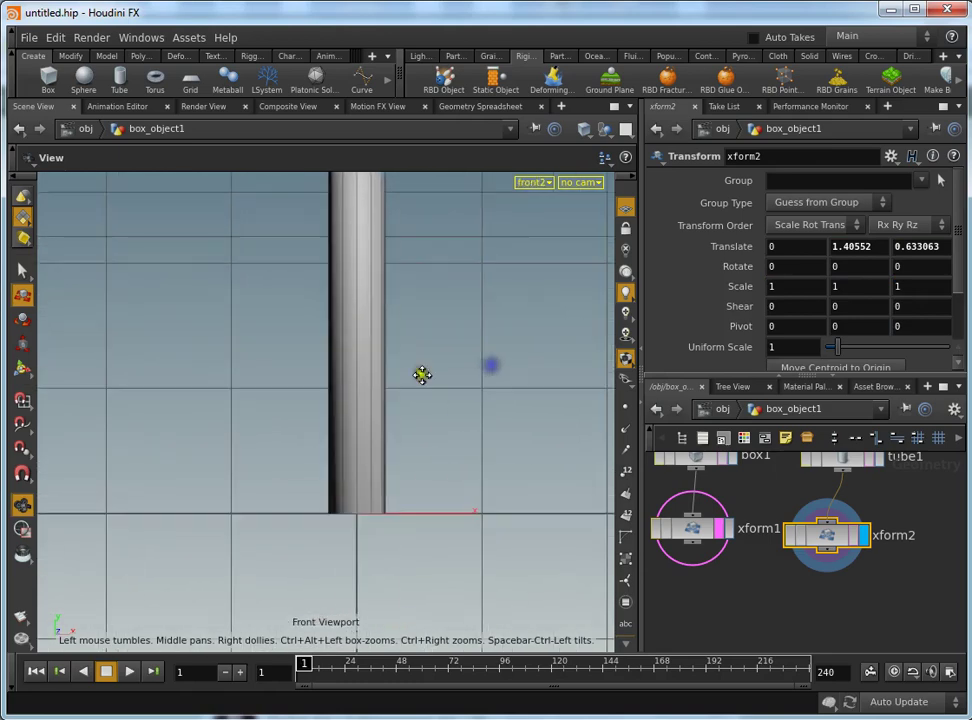
pyautogui.scroll(3, 421, 375)
pyautogui.scroll(2, 418, 400)
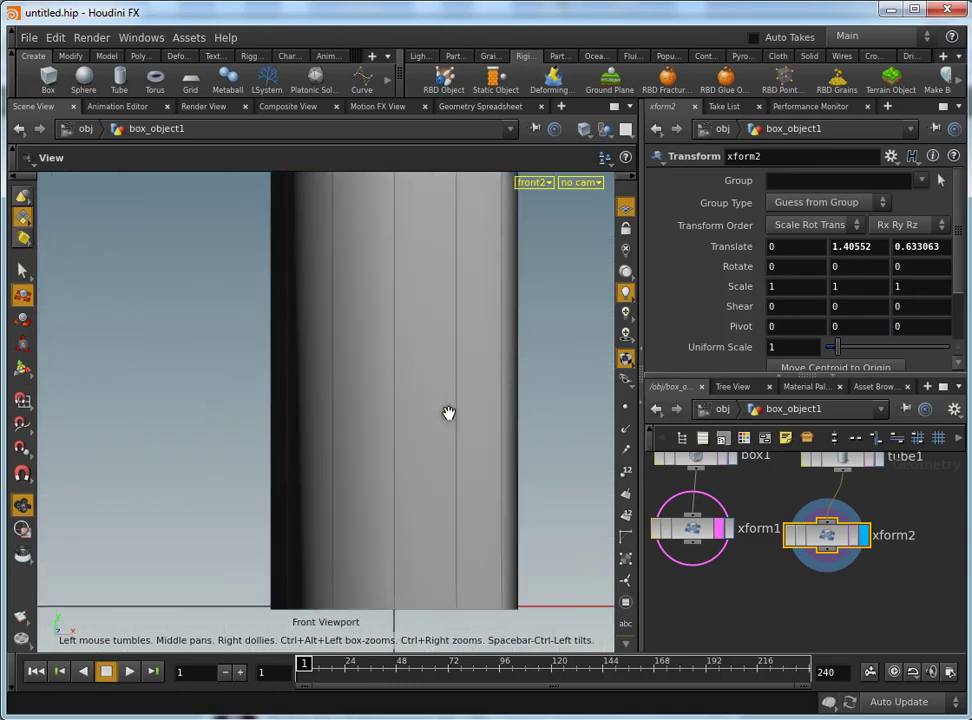
pyautogui.moveTo(448, 413); pyautogui.dragTo(440, 339, button='middle')
# Fine-tune xform2's Translate Y to 1.40952 so the post base meets the ground.
pyautogui.moveTo(832, 257)
pyautogui.mouseDown(button='middle')
pyautogui.moveTo(844, 245)
pyautogui.moveTo(842, 302)
pyautogui.moveTo(880, 309)
pyautogui.moveTo(860, 248)
pyautogui.moveTo(848, 278)
pyautogui.moveTo(767, 305)
pyautogui.moveTo(553, 330)
pyautogui.moveTo(562, 321)
pyautogui.moveTo(553, 438)
pyautogui.moveTo(564, 430)
pyautogui.moveTo(800, 510)
pyautogui.moveTo(866, 593)
pyautogui.moveTo(615, 387)
pyautogui.moveTo(842, 290)
pyautogui.moveTo(849, 229)
pyautogui.moveTo(834, 276)
pyautogui.moveTo(824, 268)
pyautogui.moveTo(708, 295)
pyautogui.moveTo(859, 278)
pyautogui.moveTo(851, 265)
pyautogui.moveTo(851, 278)
pyautogui.moveTo(835, 272)
pyautogui.moveTo(845, 272)
pyautogui.mouseUp(button='middle')
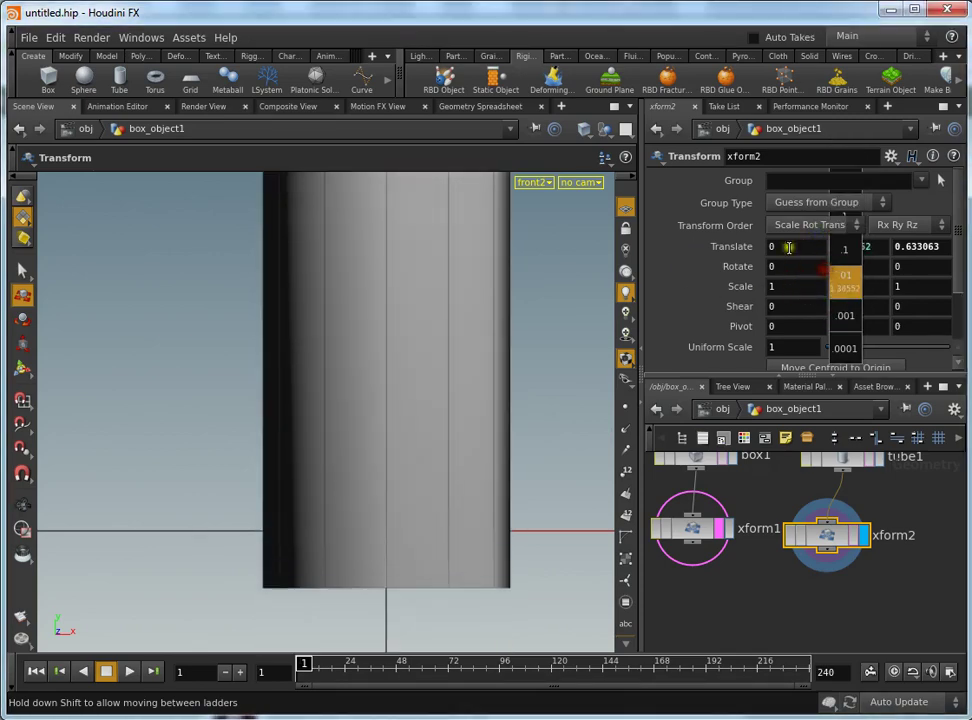
pyautogui.rightClick(835, 268)
pyautogui.press('Escape')
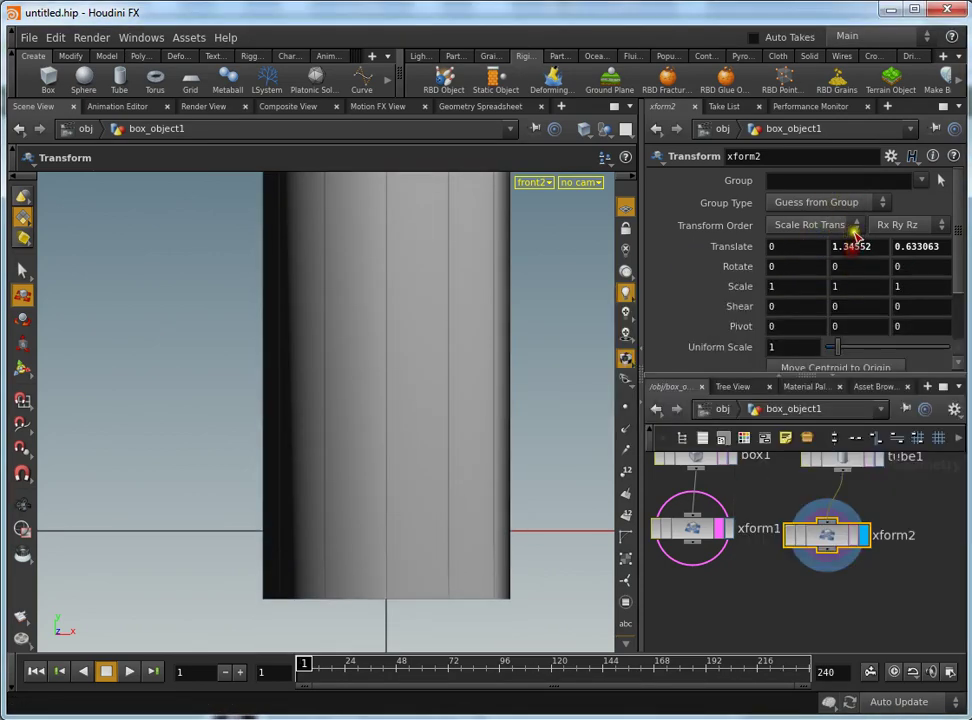
pyautogui.moveTo(873, 255)
pyautogui.mouseDown(button='middle')
pyautogui.moveTo(891, 293)
pyautogui.moveTo(876, 265)
pyautogui.moveTo(858, 276)
pyautogui.moveTo(895, 272)
pyautogui.mouseUp(button='middle')
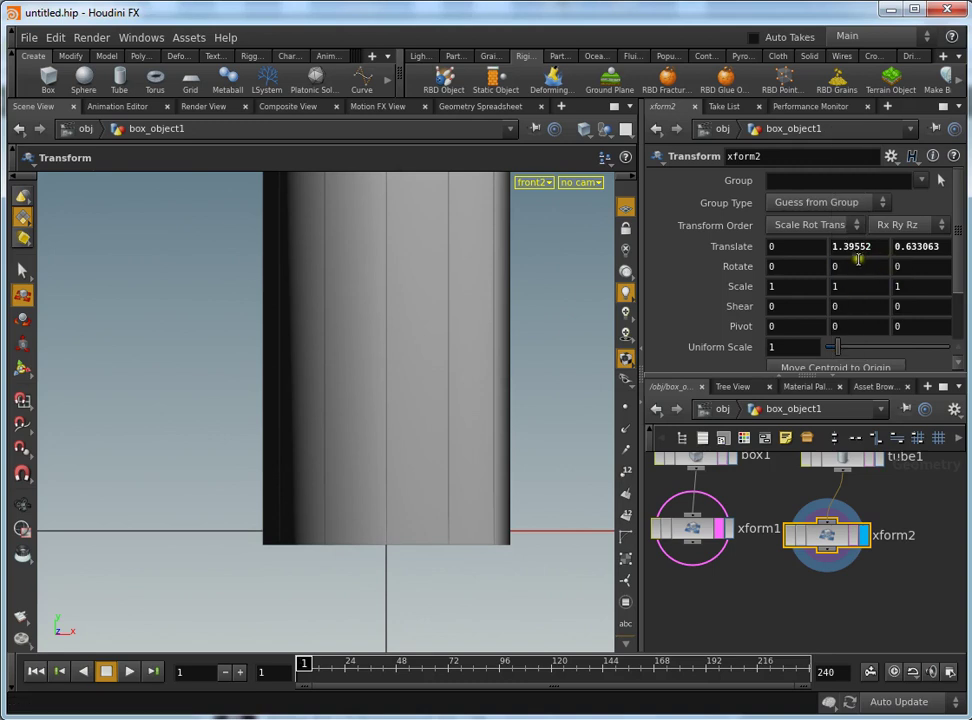
pyautogui.moveTo(848, 246)
pyautogui.mouseDown(button='middle')
pyautogui.moveTo(915, 292)
pyautogui.moveTo(961, 282)
pyautogui.mouseUp(button='middle')
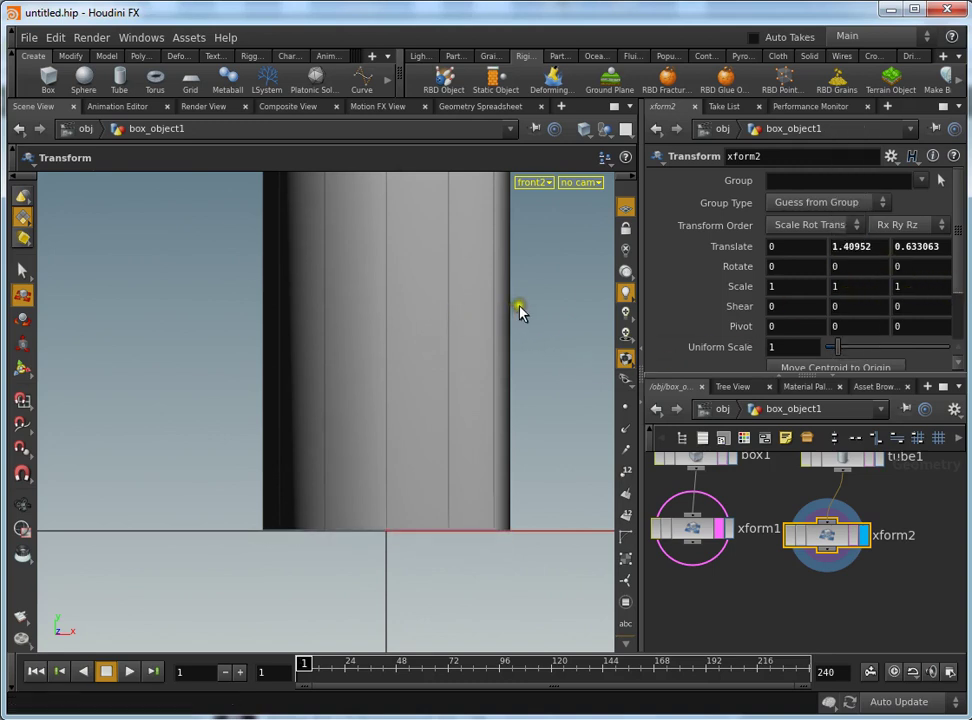
pyautogui.hotkey('space', '1')
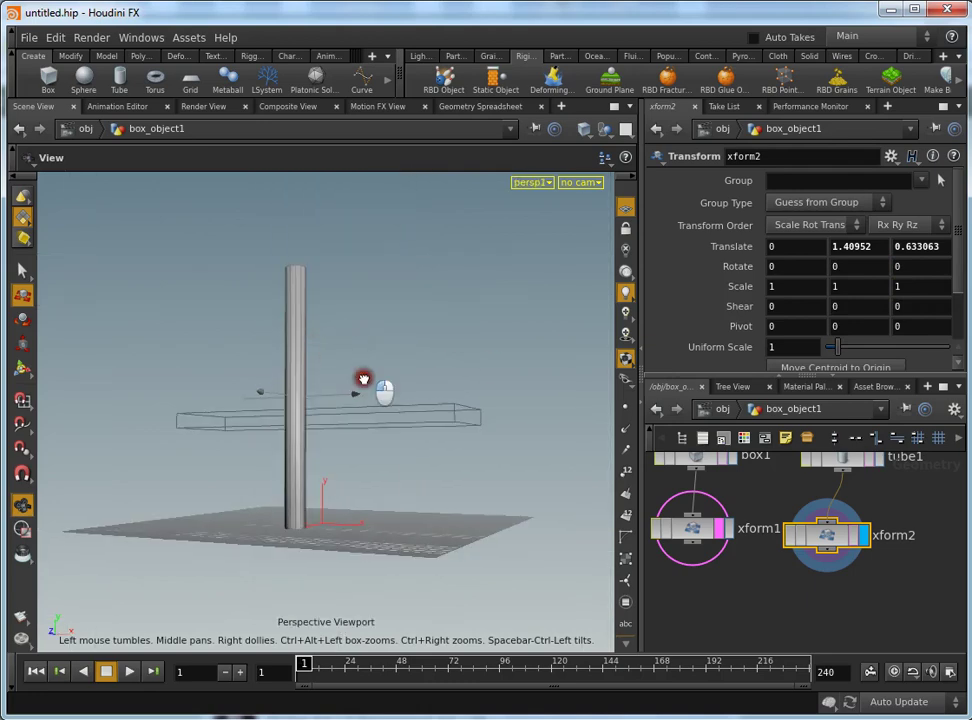
pyautogui.moveTo(363, 379)
pyautogui.mouseDown()
pyautogui.moveTo(256, 401)
pyautogui.moveTo(390, 380)
pyautogui.mouseUp()
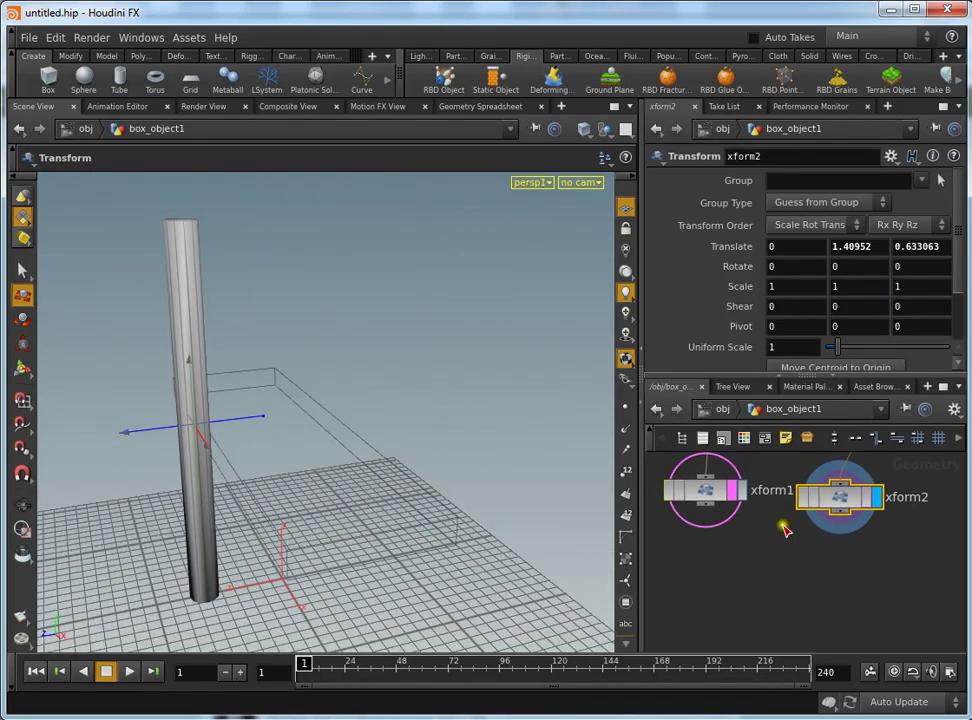
# Add a displayed Copy node copy1 below xform2 making 2 copies of the post.
pyautogui.press('Tab')
pyautogui.write('c')
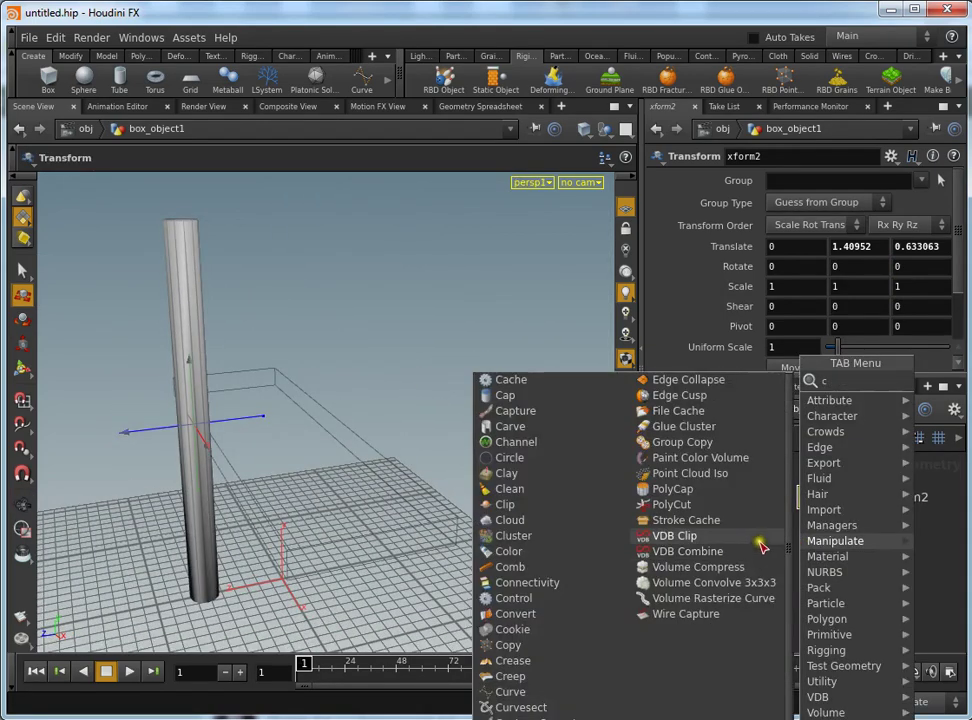
pyautogui.write('opy')
pyautogui.press('Return')
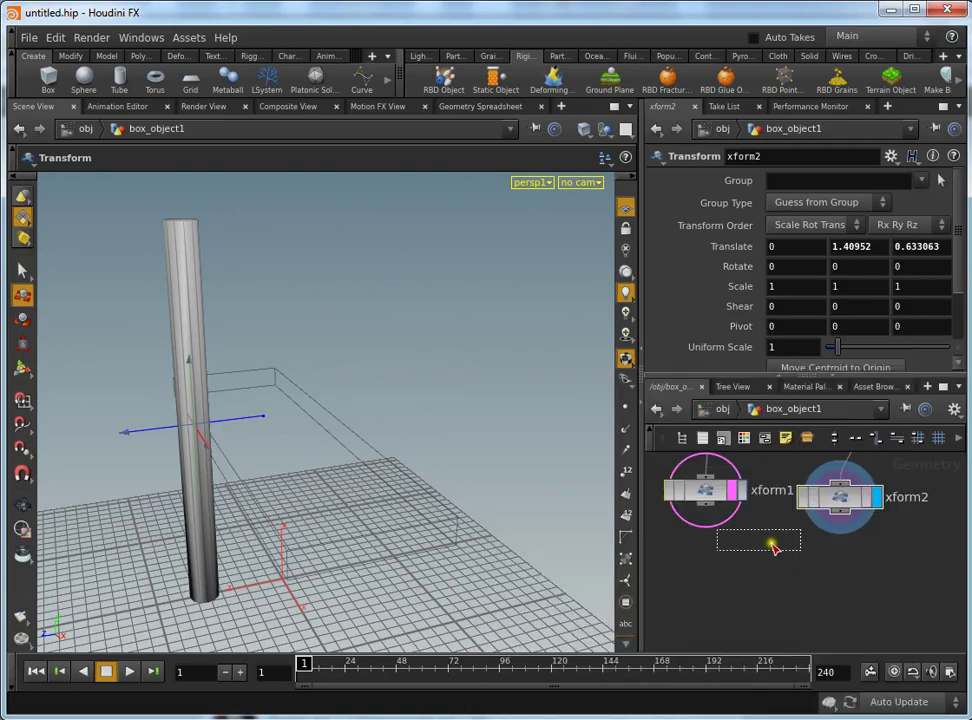
pyautogui.click(836, 568)
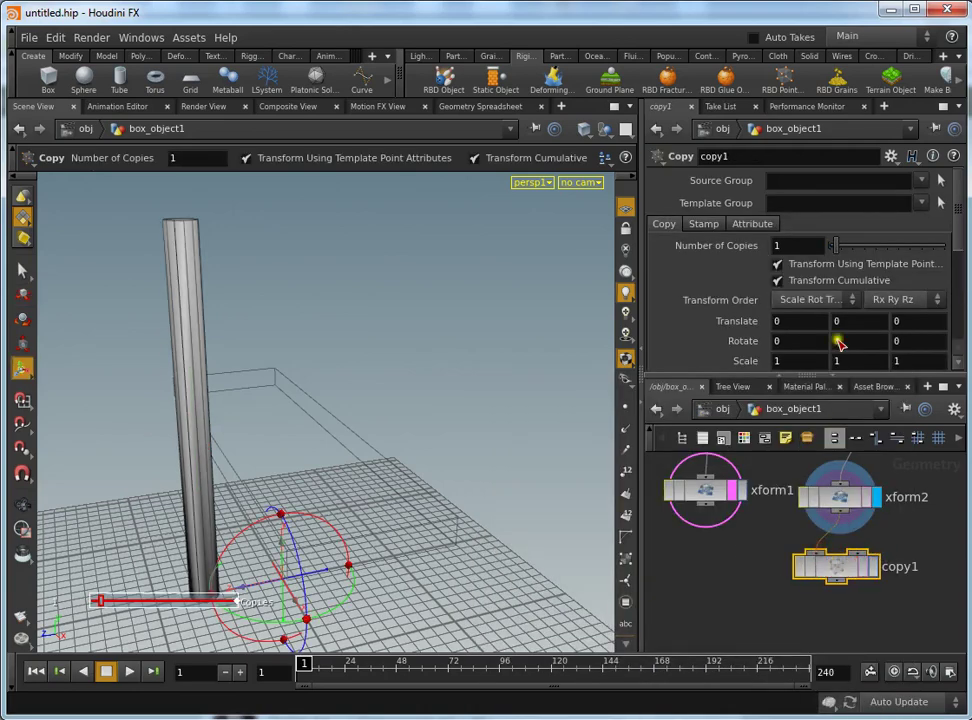
pyautogui.moveTo(843, 250); pyautogui.dragTo(847, 248)
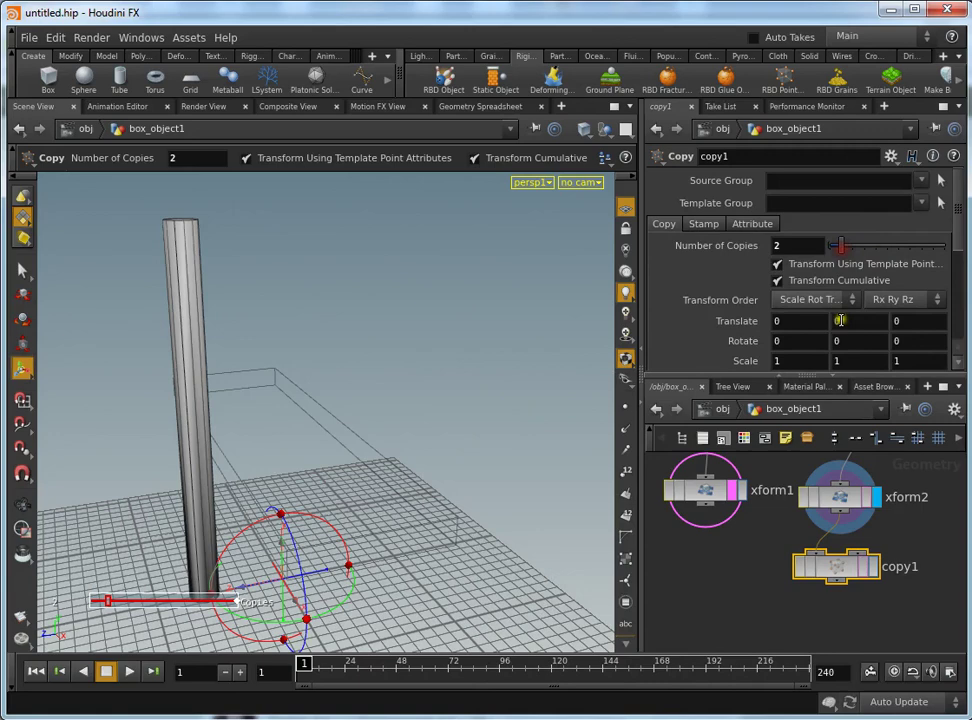
pyautogui.click(872, 569)
# Offset the second post -1.2602 along Z, undoing an unwanted handle move.
pyautogui.moveTo(330, 483)
pyautogui.keyDown('alt'); pyautogui.mouseDown()
pyautogui.moveTo(351, 397)
pyautogui.moveTo(278, 505)
pyautogui.moveTo(308, 515)
pyautogui.moveTo(472, 488)
pyautogui.moveTo(455, 497)
pyautogui.moveTo(472, 381)
pyautogui.mouseUp(); pyautogui.keyUp('alt')
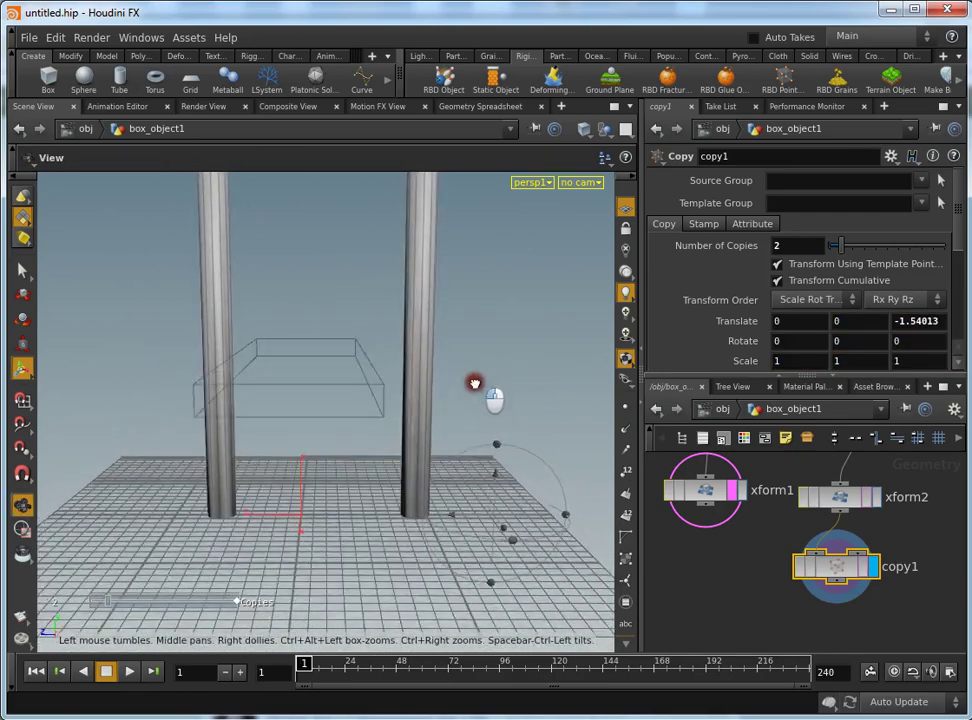
pyautogui.hotkey('space', '3')
pyautogui.hotkey('space', '4')
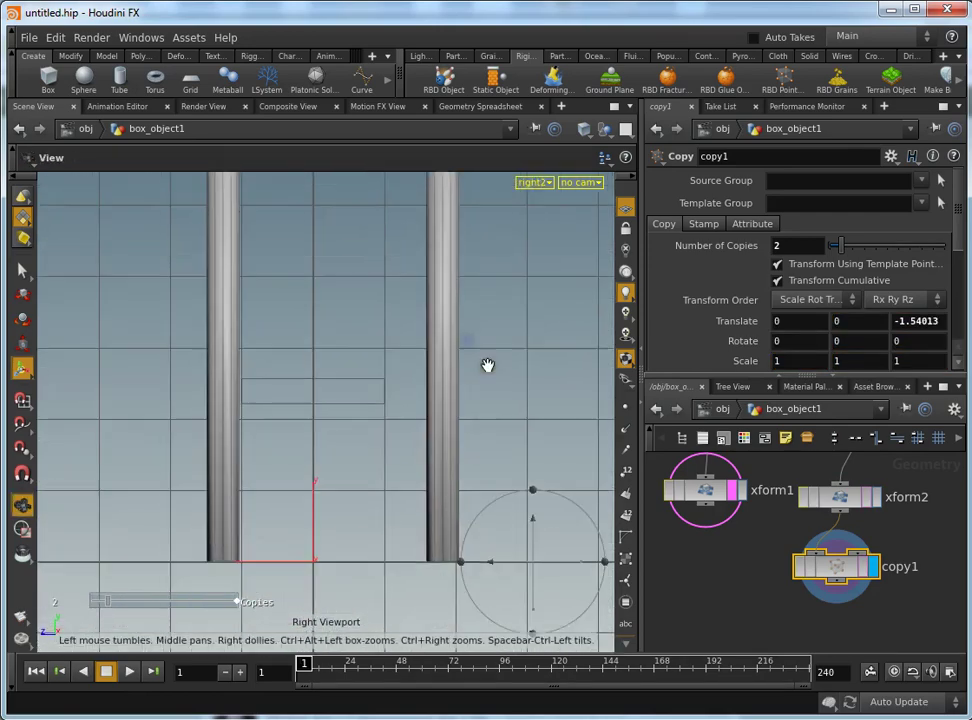
pyautogui.moveTo(488, 568)
pyautogui.mouseDown()
pyautogui.moveTo(510, 564)
pyautogui.moveTo(450, 562)
pyautogui.mouseUp()
pyautogui.hotkey('ctrl', 'z')
pyautogui.hotkey('ctrl', 'z')
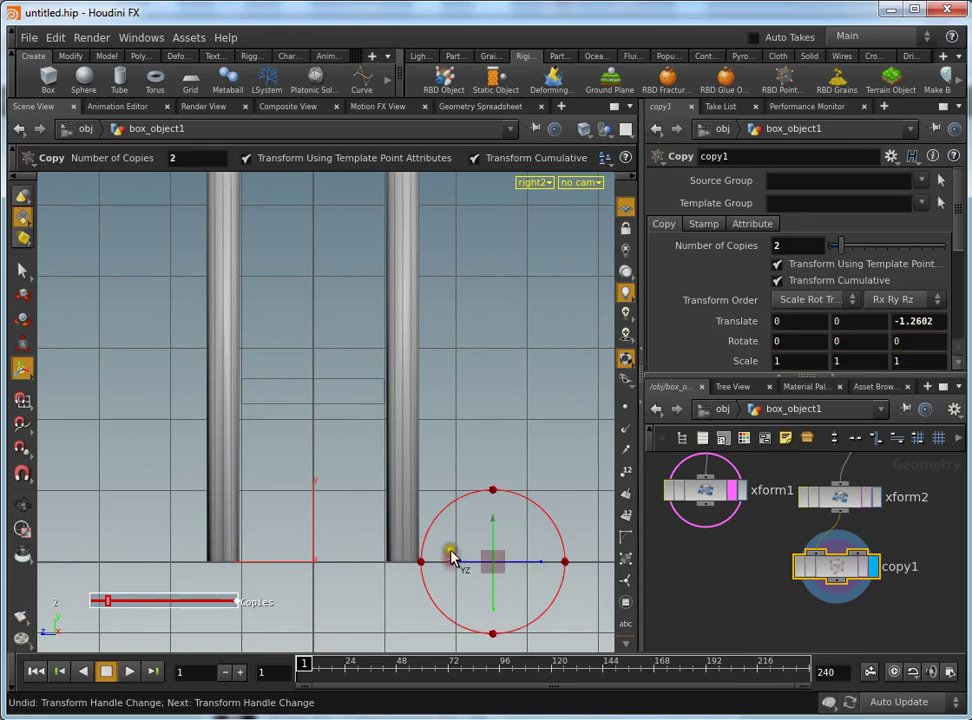
pyautogui.hotkey('space', '1')
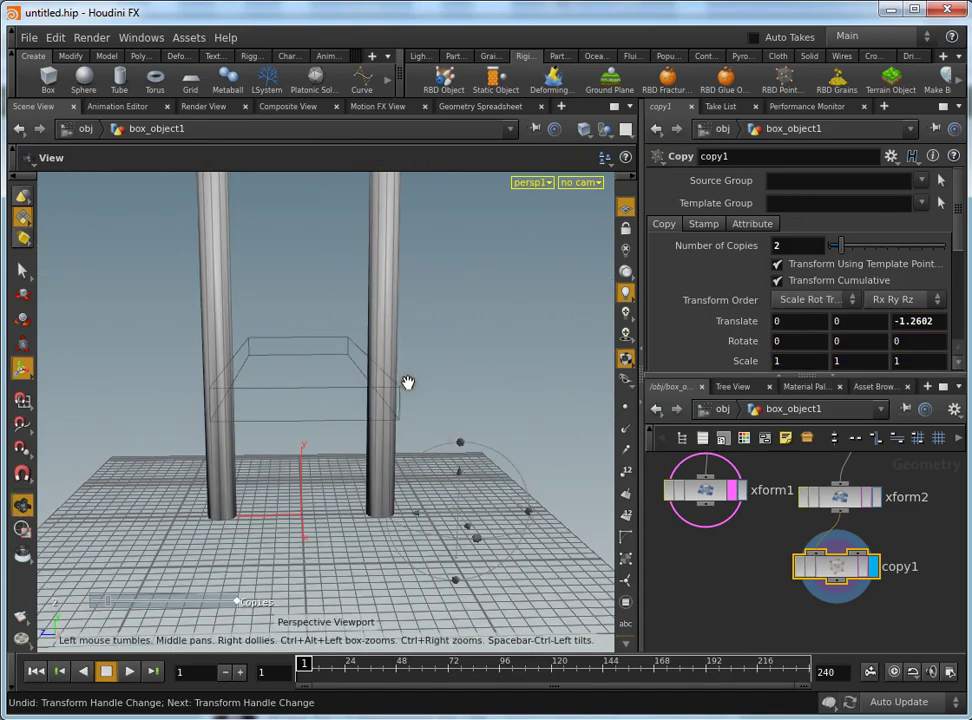
pyautogui.moveTo(367, 369); pyautogui.dragTo(441, 357)
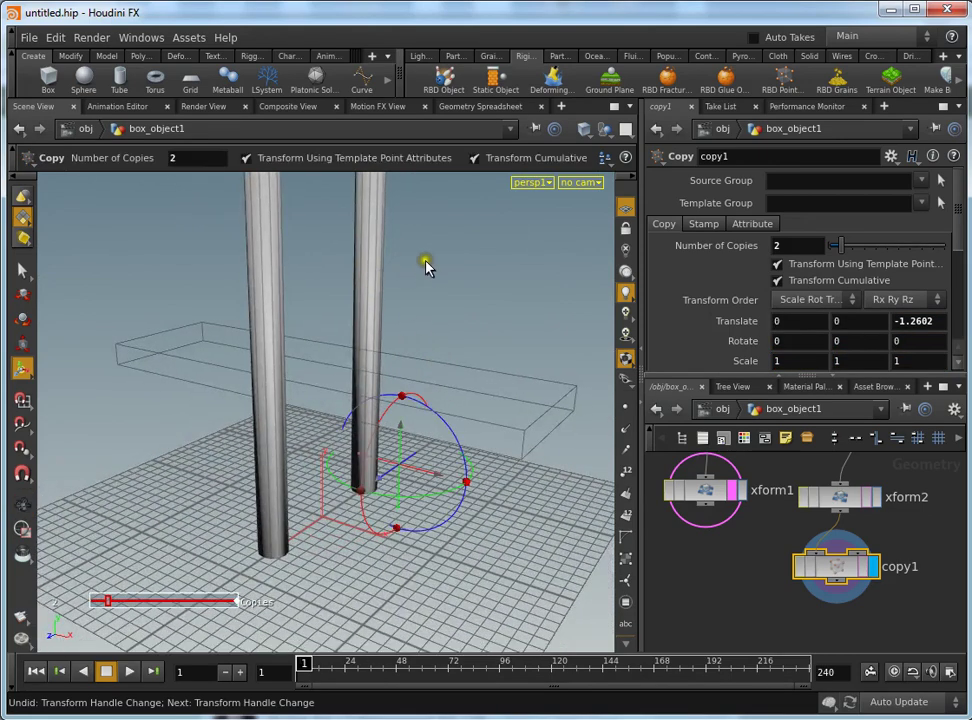
pyautogui.moveTo(353, 332); pyautogui.dragTo(383, 367)
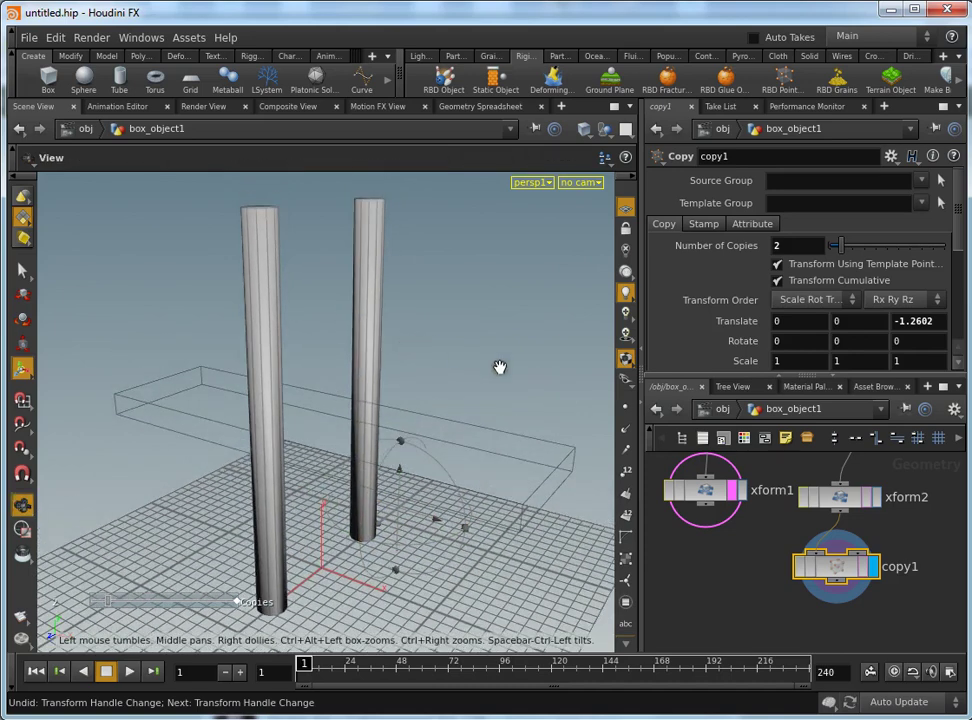
pyautogui.press('Return')
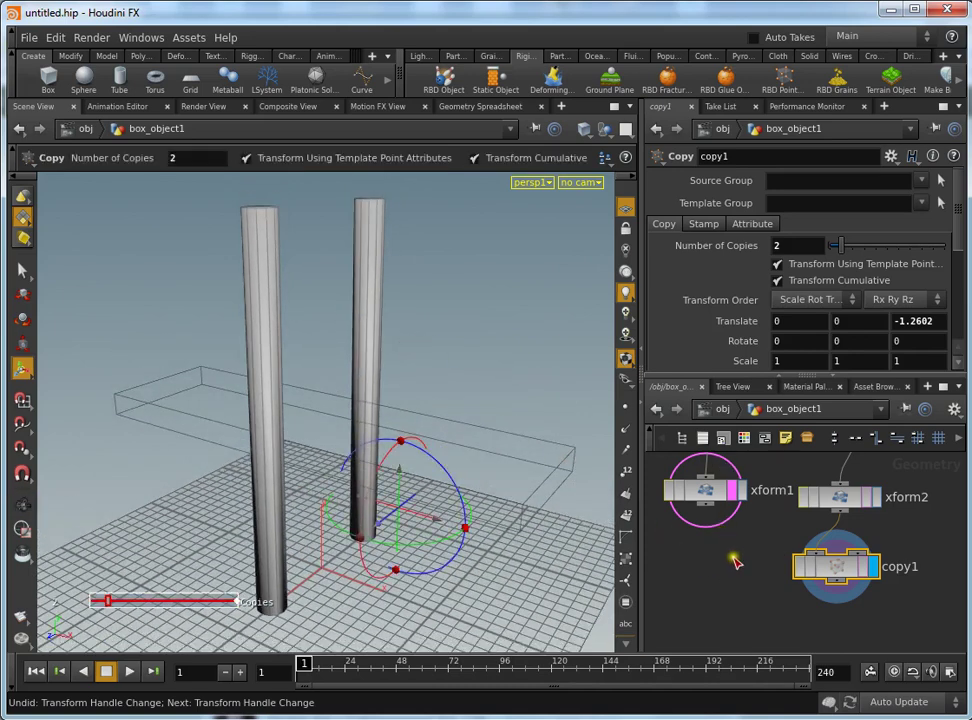
pyautogui.press('Tab')
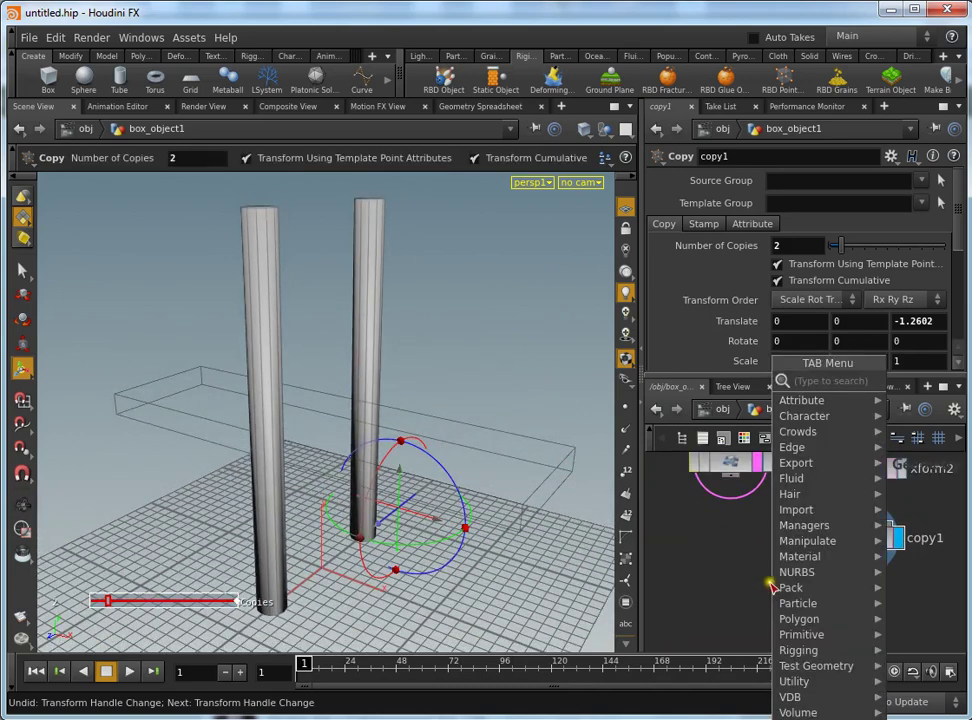
# Add merge1 below copy1, wire in xform1 and copy1, and display the combined plank and posts.
pyautogui.write('mer')
pyautogui.press('Return')
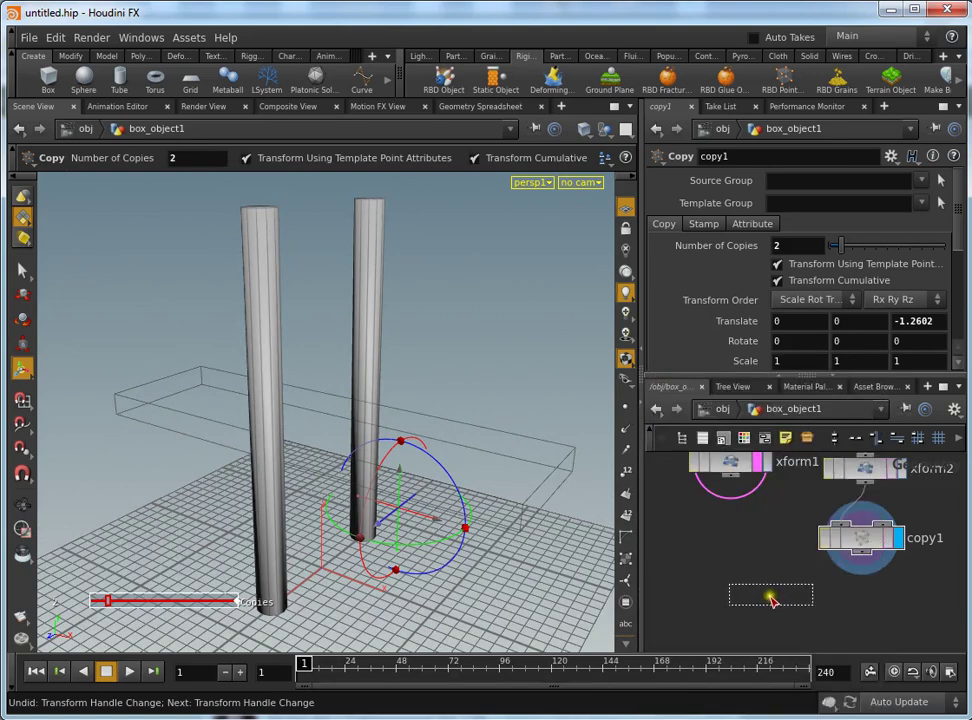
pyautogui.click(760, 592)
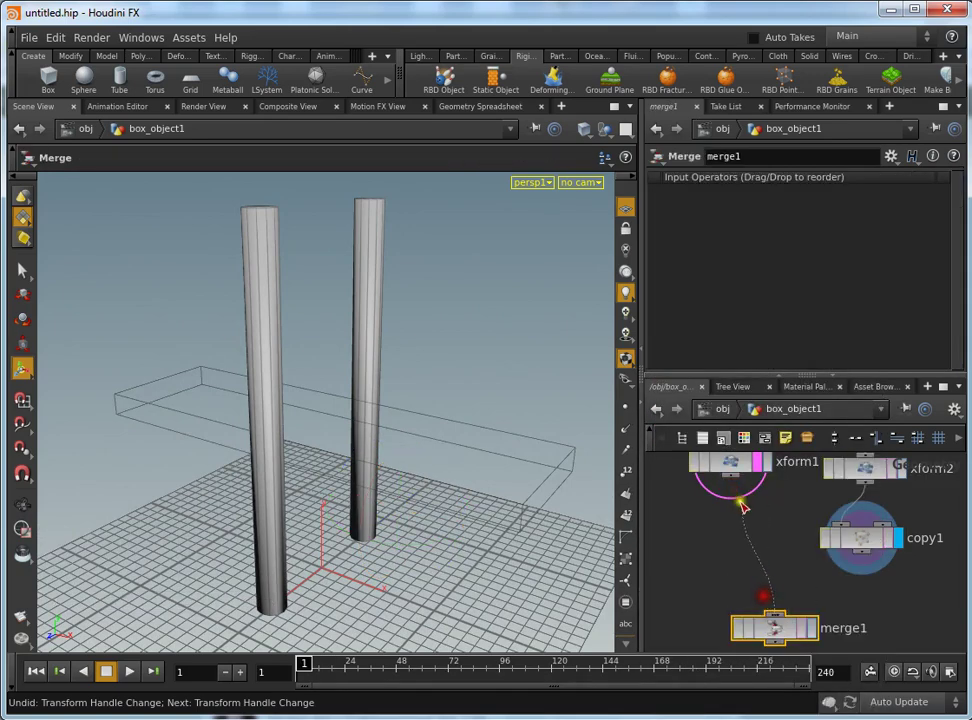
pyautogui.moveTo(742, 505); pyautogui.dragTo(760, 505)
pyautogui.moveTo(800, 615); pyautogui.dragTo(803, 624)
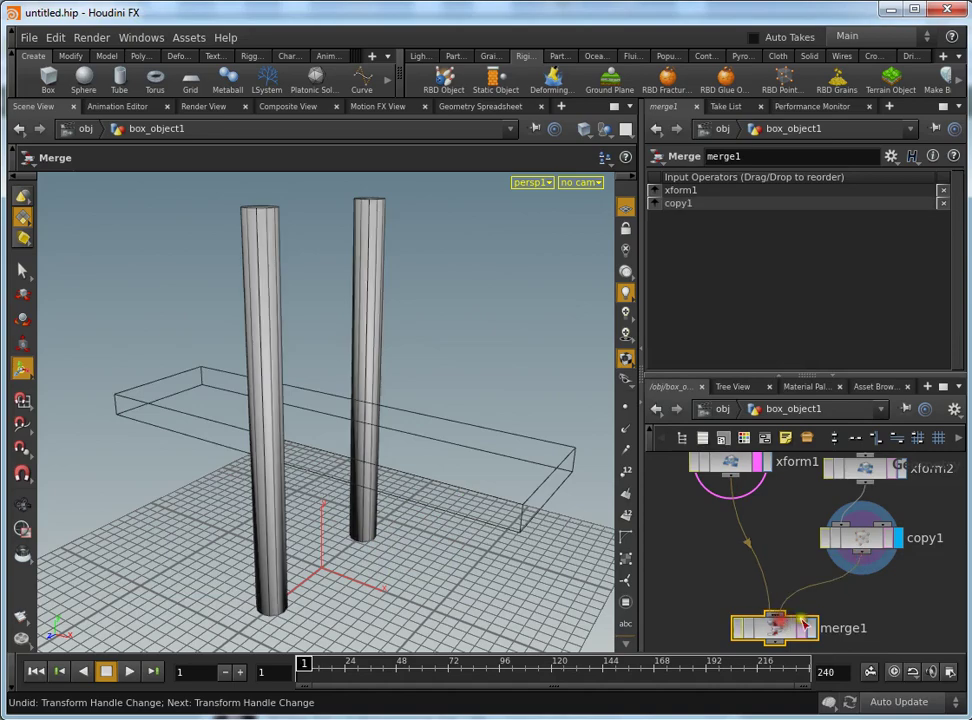
pyautogui.click(813, 627)
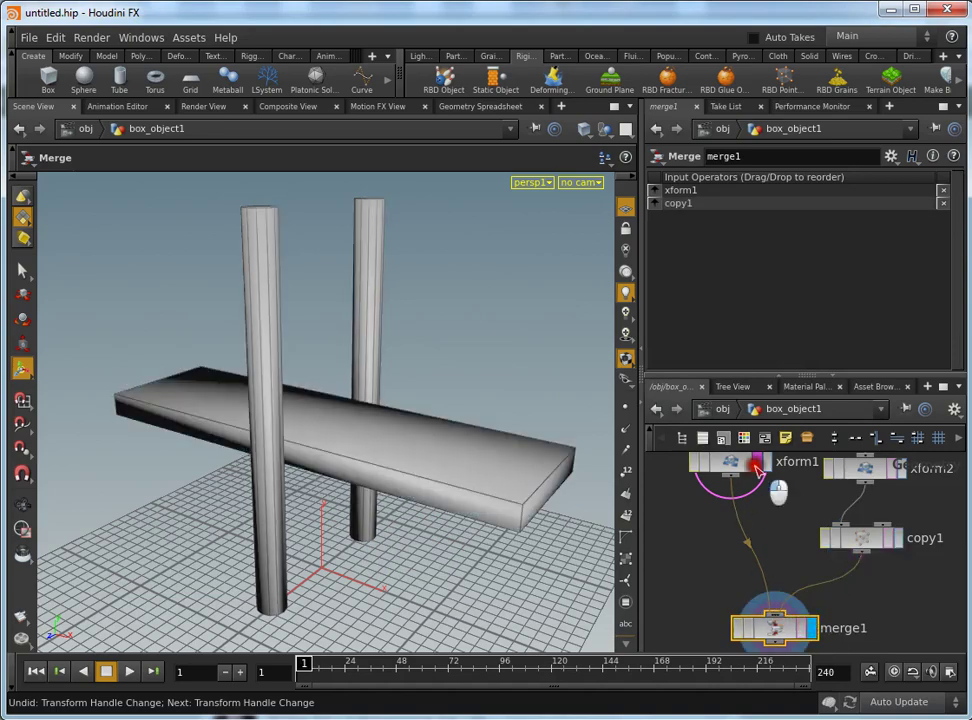
pyautogui.press('Escape')
pyautogui.moveTo(471, 401)
pyautogui.mouseDown()
pyautogui.moveTo(298, 381)
pyautogui.moveTo(460, 369)
pyautogui.moveTo(434, 354)
pyautogui.mouseUp()
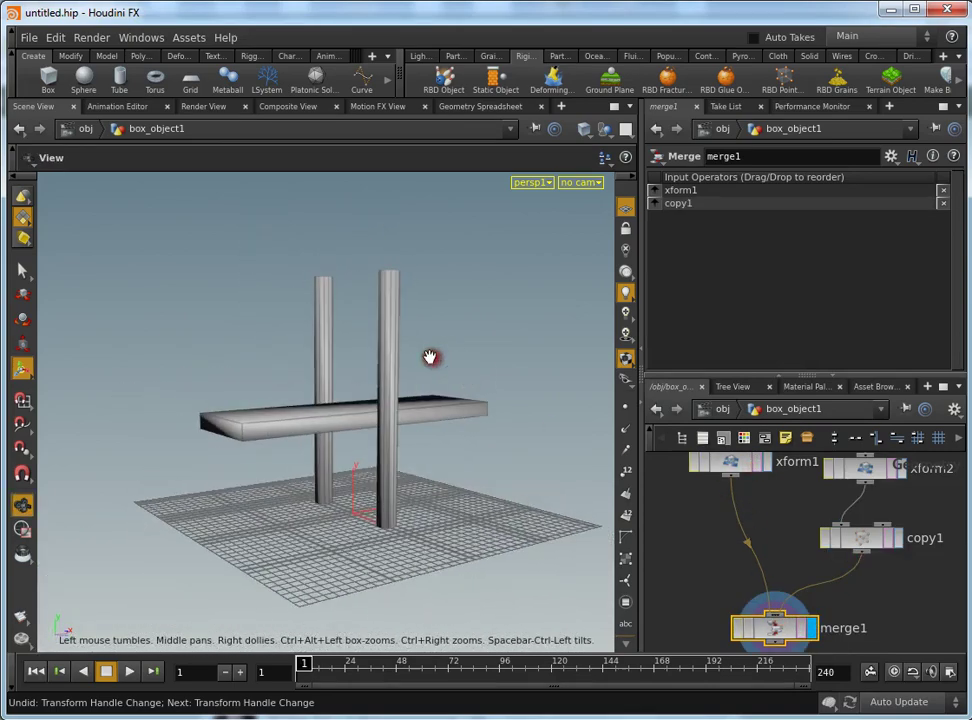
pyautogui.press('Return')
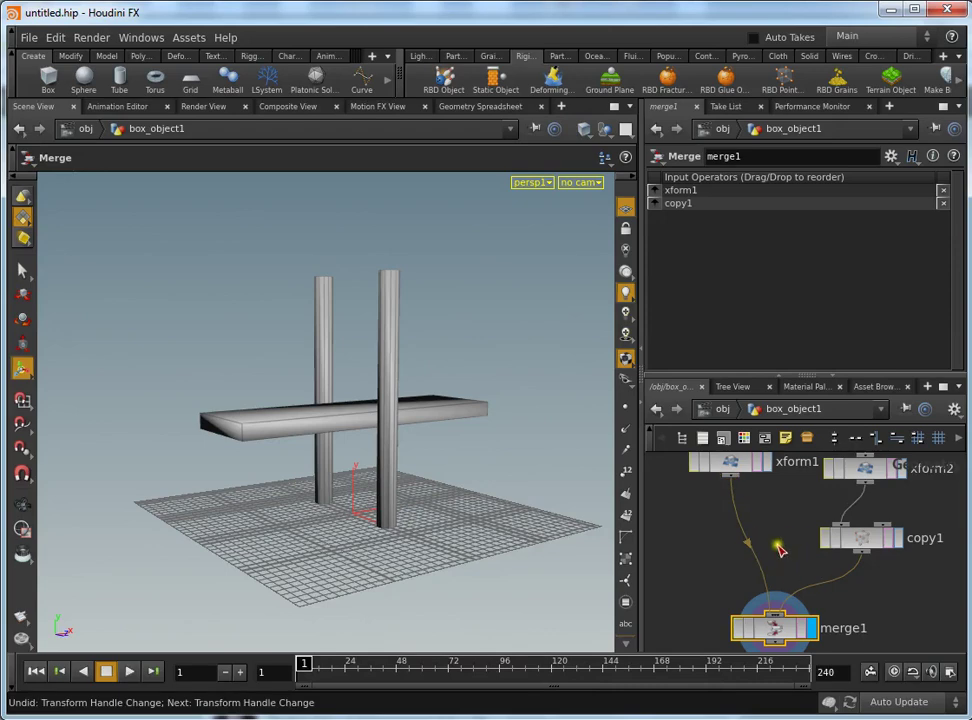
pyautogui.click(778, 537)
# Insert copy2 between xform1 and merge1, stacking a second plank 1.29571 higher in Y.
pyautogui.press('Tab')
pyautogui.write('c')
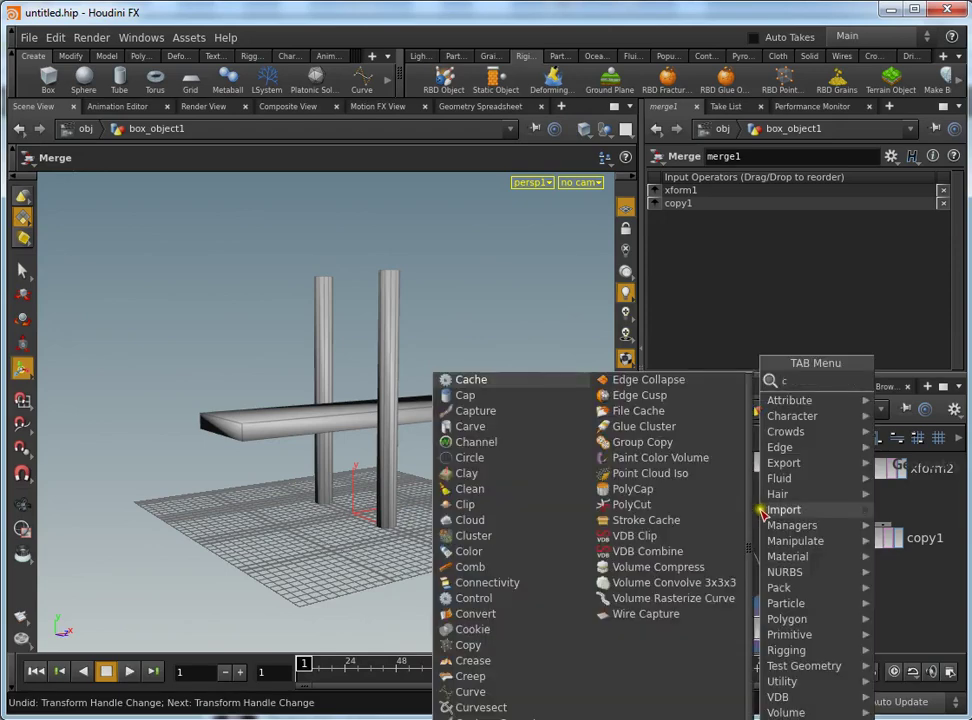
pyautogui.write('opy')
pyautogui.press('Return')
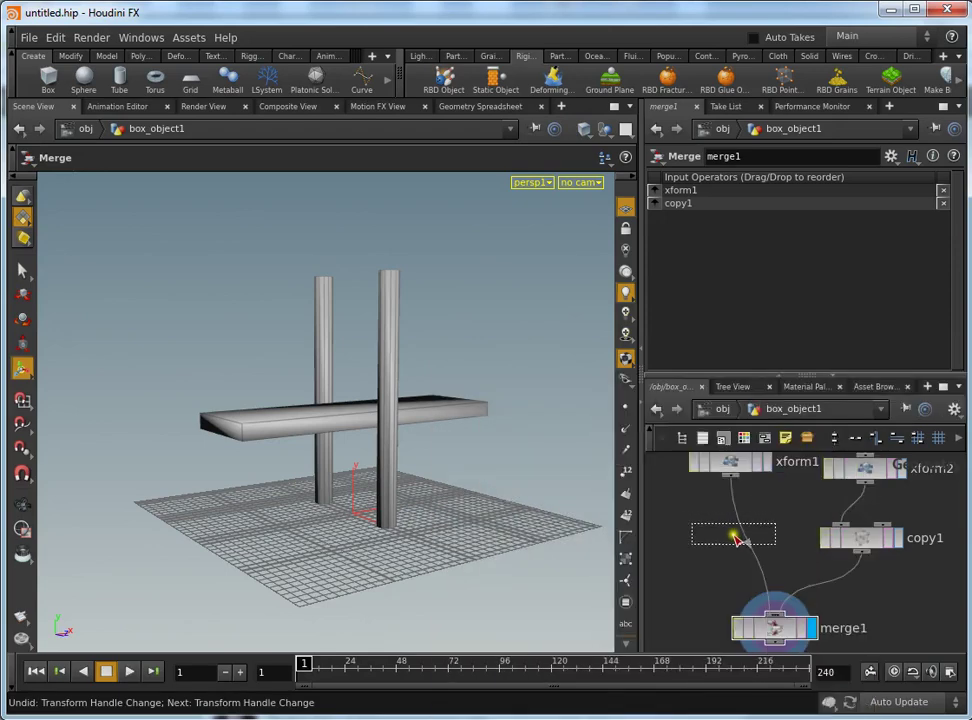
pyautogui.click(745, 537)
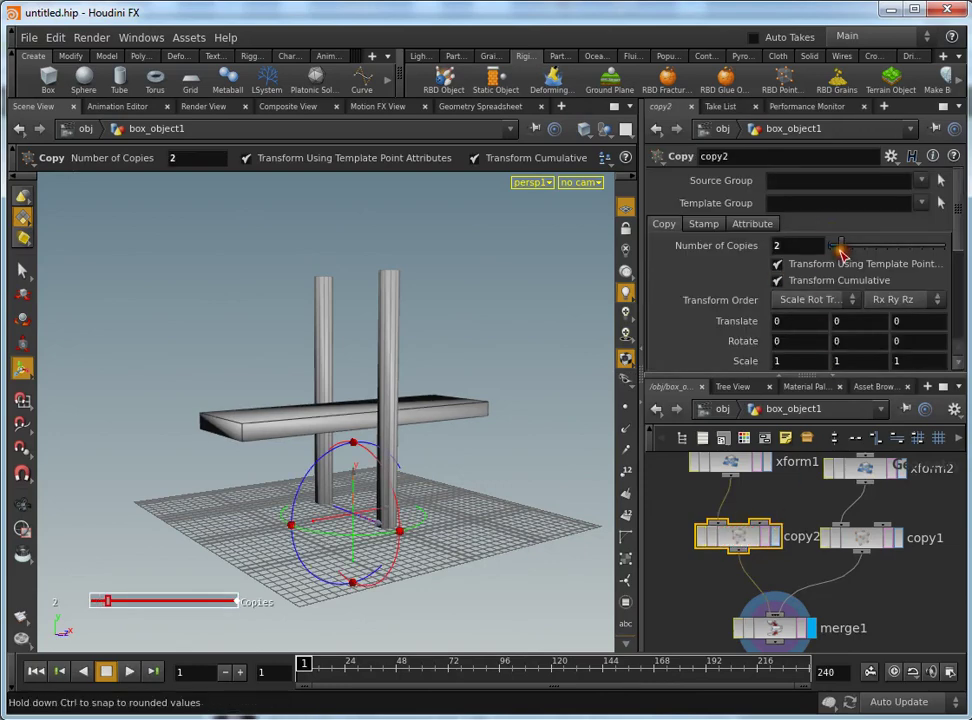
pyautogui.moveTo(344, 493)
pyautogui.mouseDown()
pyautogui.moveTo(348, 367)
pyautogui.moveTo(440, 341)
pyautogui.moveTo(330, 347)
pyautogui.moveTo(430, 406)
pyautogui.moveTo(454, 333)
pyautogui.moveTo(400, 340)
pyautogui.mouseUp()
pyautogui.hotkey('ctrl', 'z')
pyautogui.press('Escape')
pyautogui.press('Return')
pyautogui.moveTo(790, 662); pyautogui.dragTo(790, 583, button='middle')
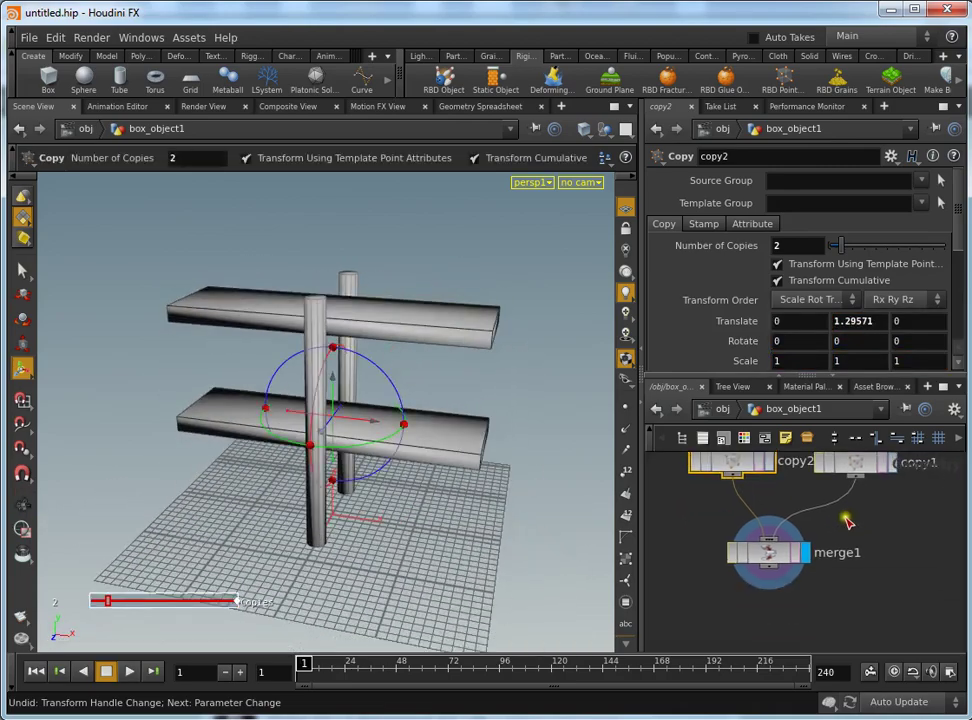
pyautogui.moveTo(790, 641); pyautogui.dragTo(790, 583, button='middle')
pyautogui.press('Tab')
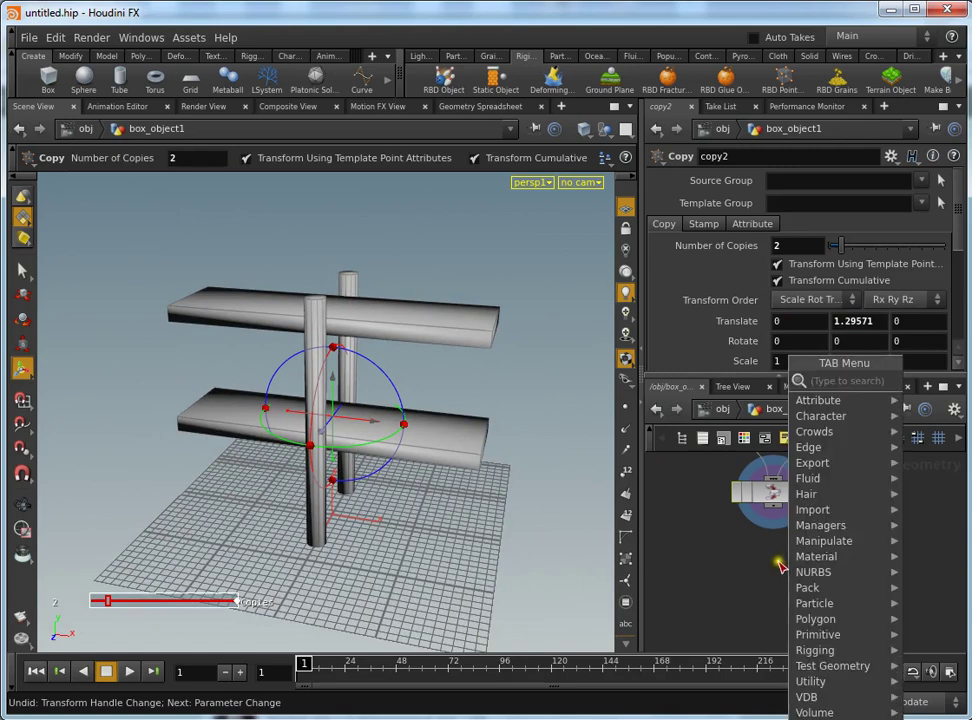
# Add a displayed Copy node copy3 after merge1 with Number of Copies set to 7.
pyautogui.write('copy')
pyautogui.press('Return')
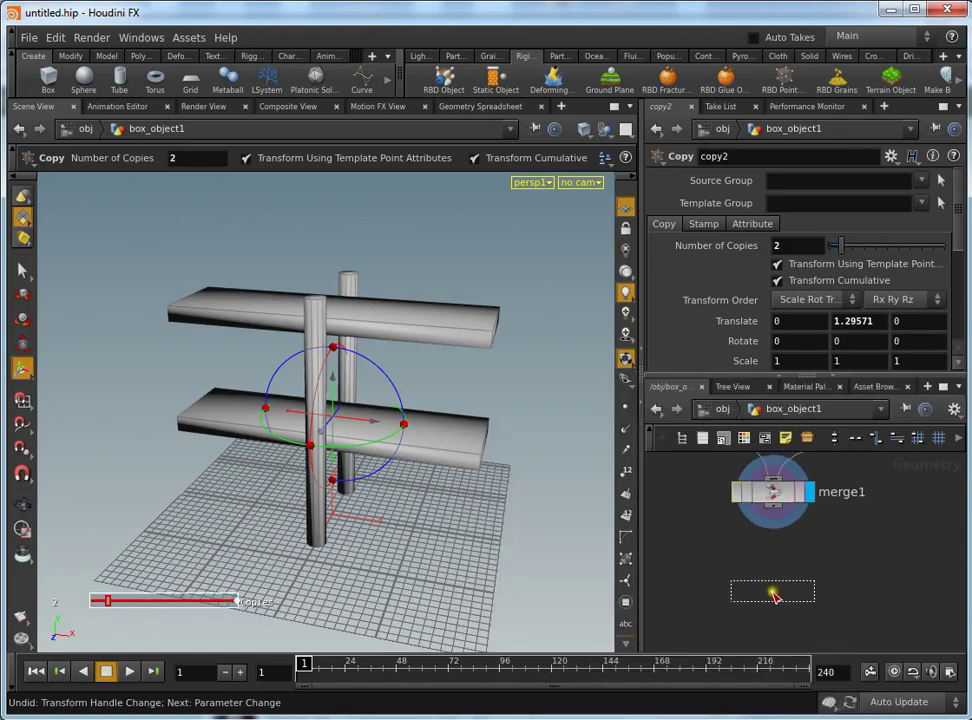
pyautogui.click(772, 594)
pyautogui.click(812, 590)
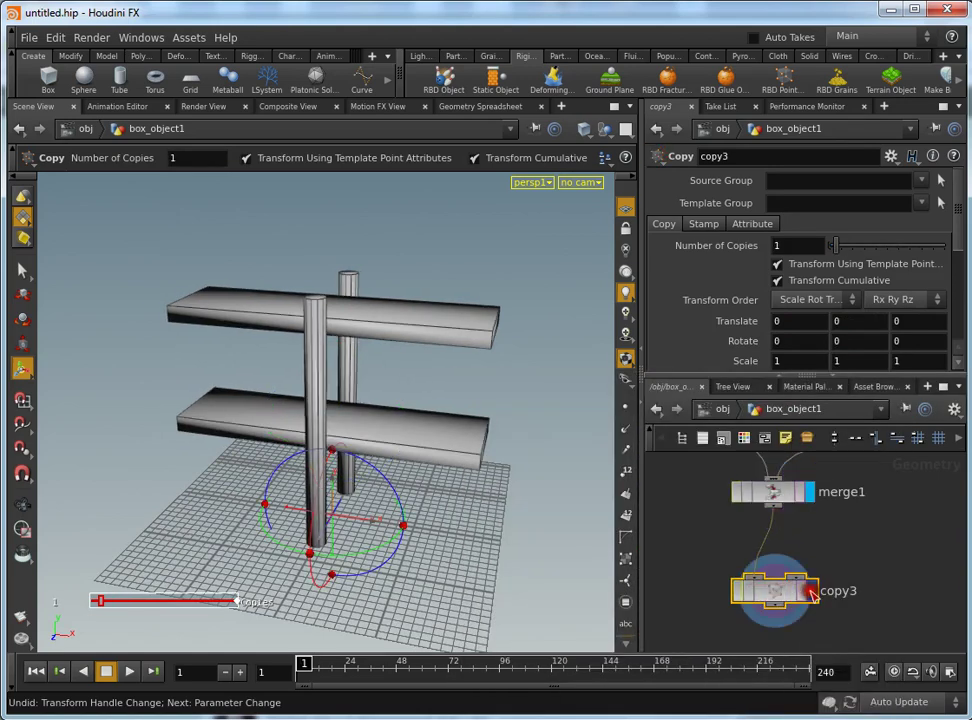
pyautogui.press('Escape')
pyautogui.moveTo(412, 419); pyautogui.dragTo(322, 385)
pyautogui.press('Return')
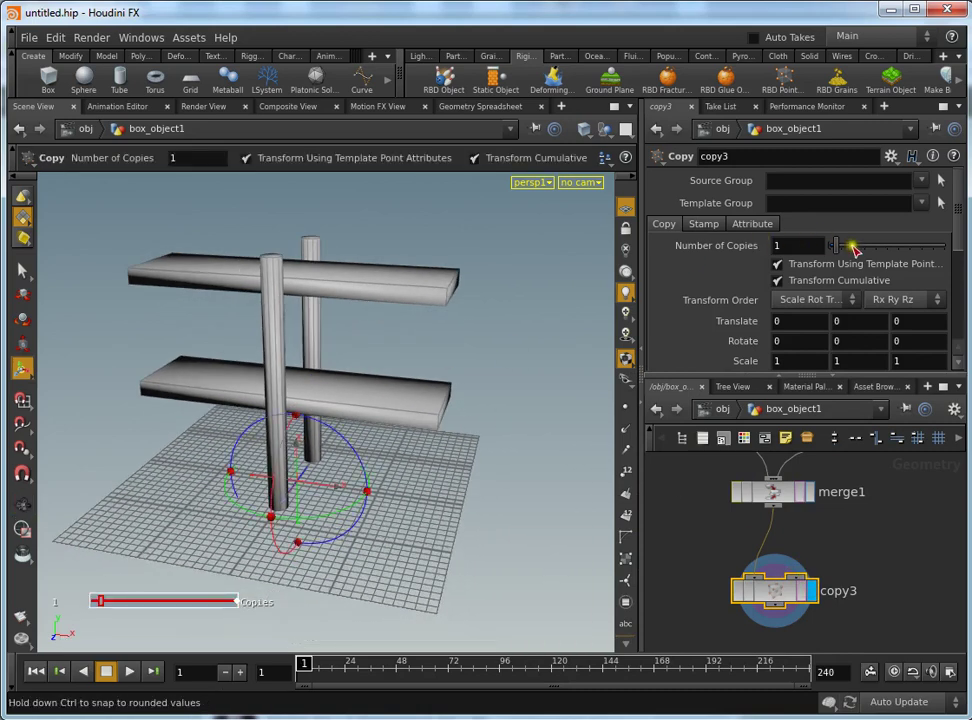
pyautogui.moveTo(870, 250); pyautogui.dragTo(870, 250)
# Space the copies 3.43473 apart in X so the planks meet, undoing an accidental rotation.
pyautogui.moveTo(343, 491)
pyautogui.mouseDown()
pyautogui.moveTo(628, 533)
pyautogui.moveTo(401, 434)
pyautogui.moveTo(375, 401)
pyautogui.moveTo(516, 428)
pyautogui.mouseUp()
pyautogui.hotkey('ctrl', 'z')
pyautogui.press('Escape')
pyautogui.scroll(3, 304, 390)
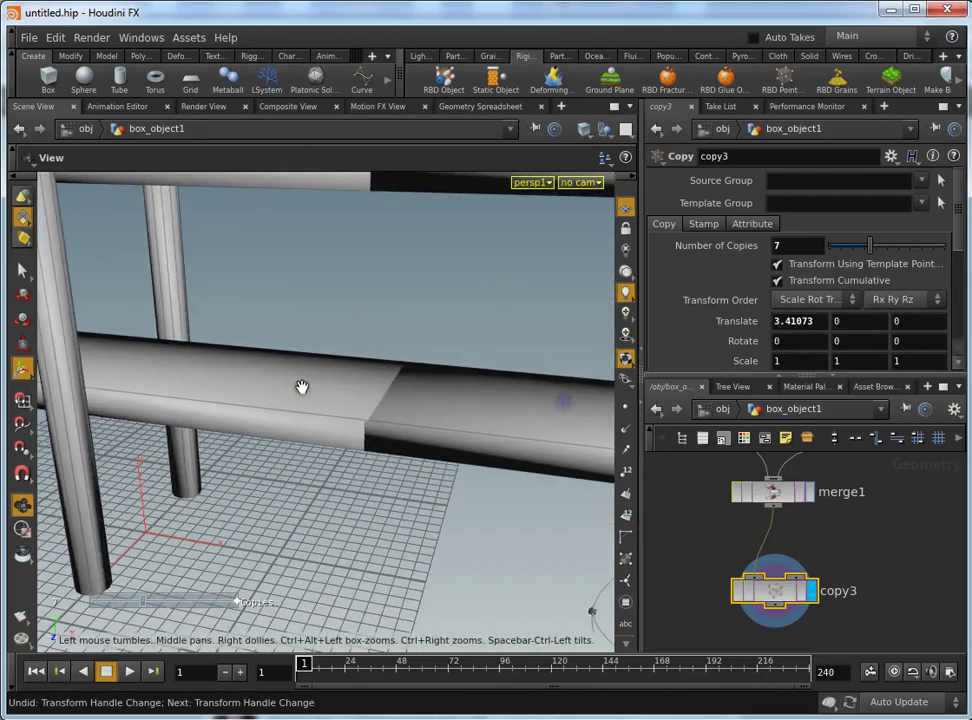
pyautogui.scroll(3, 495, 412)
pyautogui.scroll(2, 365, 382)
pyautogui.moveTo(365, 382); pyautogui.dragTo(484, 377, button='middle')
pyautogui.press('Escape')
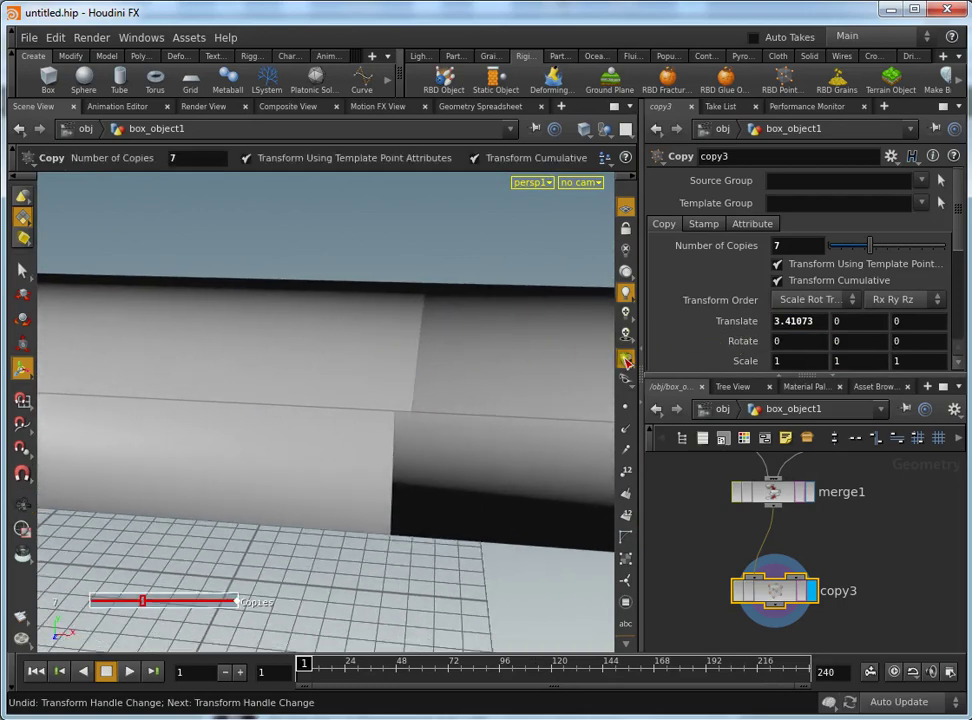
pyautogui.moveTo(812, 320); pyautogui.dragTo(953, 376, button='middle')
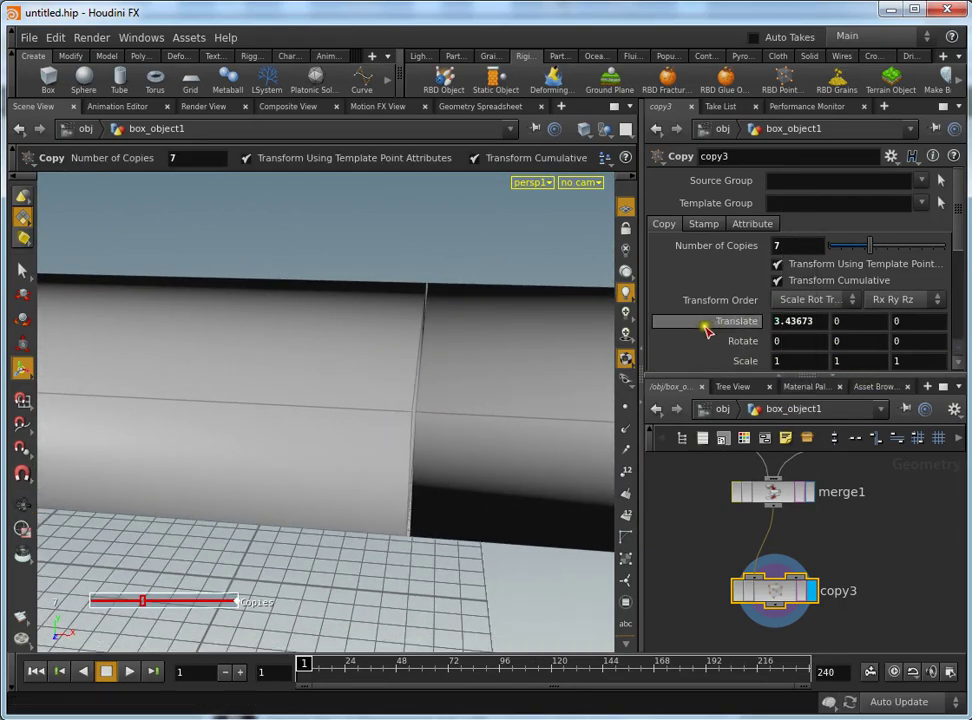
pyautogui.moveTo(818, 320)
pyautogui.keyDown('ctrl'); pyautogui.mouseDown(button='middle')
pyautogui.moveTo(818, 368)
pyautogui.moveTo(799, 337)
pyautogui.moveTo(838, 376)
pyautogui.mouseUp(button='middle'); pyautogui.keyUp('ctrl')
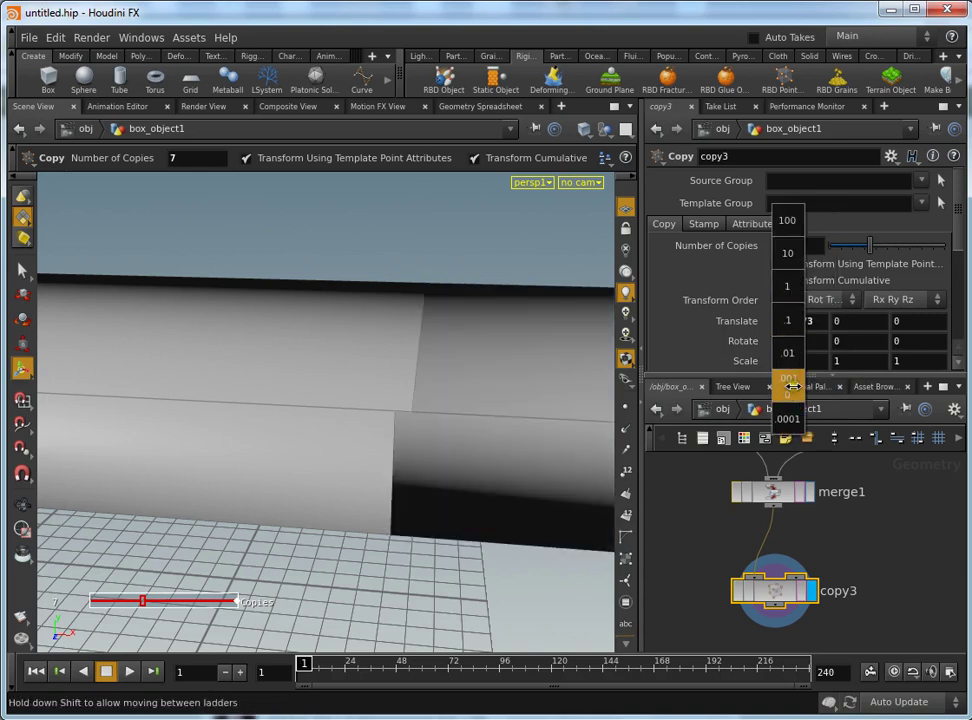
pyautogui.moveTo(957, 372); pyautogui.dragTo(960, 372, button='middle')
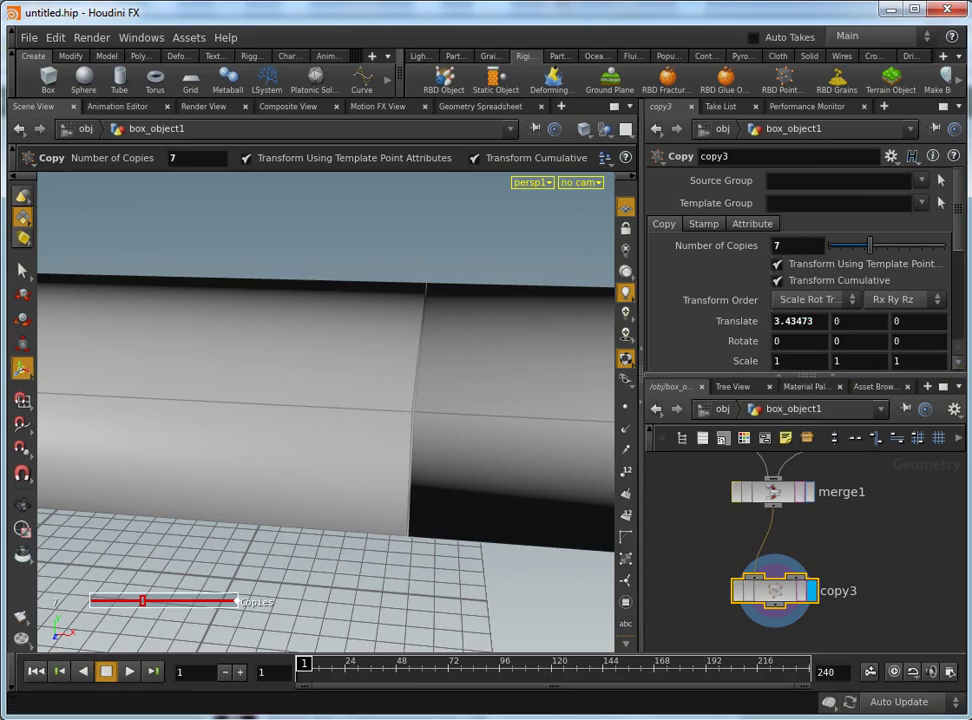
# Zoom out to view the whole fence, undoing another accidental rotation.
pyautogui.press('Escape')
pyautogui.moveTo(560, 305); pyautogui.dragTo(305, 372, button='right')
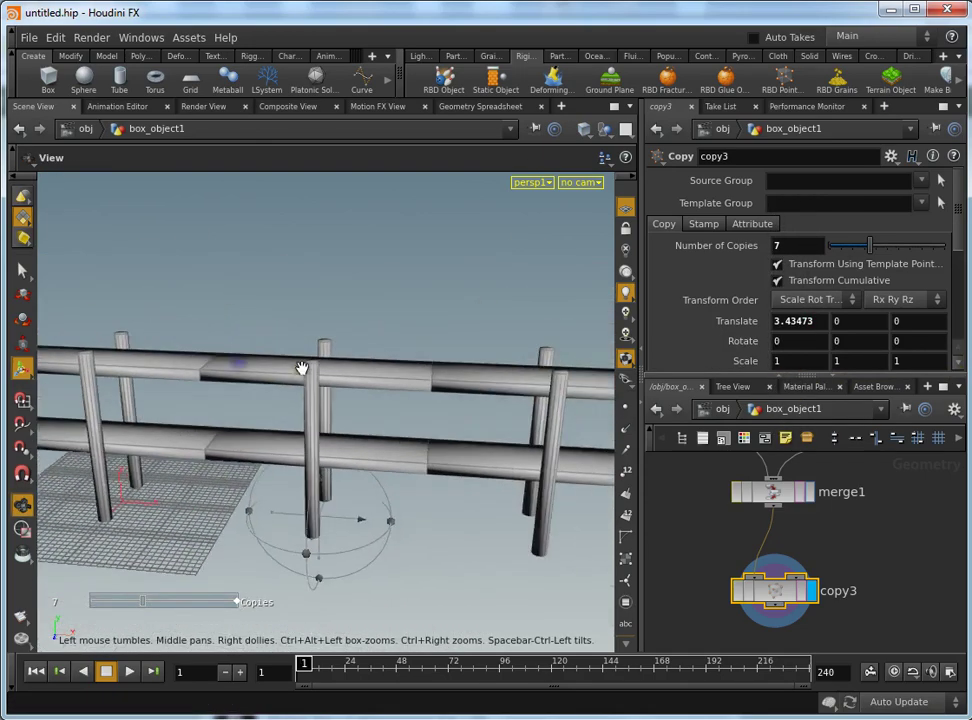
pyautogui.moveTo(305, 372)
pyautogui.mouseDown()
pyautogui.moveTo(395, 393)
pyautogui.moveTo(434, 332)
pyautogui.moveTo(419, 289)
pyautogui.moveTo(430, 420)
pyautogui.moveTo(406, 540)
pyautogui.mouseUp()
pyautogui.press('Return')
pyautogui.hotkey('ctrl', 'z')
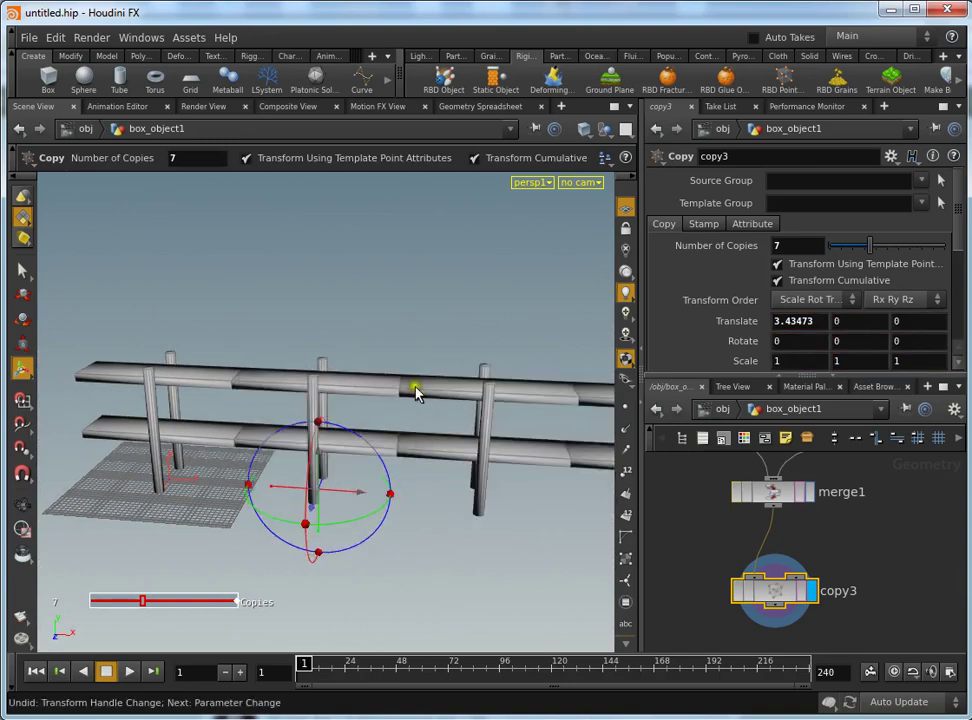
pyautogui.press('Escape')
pyautogui.moveTo(386, 319)
pyautogui.mouseDown()
pyautogui.moveTo(401, 315)
pyautogui.moveTo(370, 393)
pyautogui.moveTo(289, 336)
pyautogui.moveTo(321, 347)
pyautogui.moveTo(434, 332)
pyautogui.moveTo(425, 290)
pyautogui.moveTo(412, 336)
pyautogui.moveTo(338, 330)
pyautogui.moveTo(447, 338)
pyautogui.moveTo(414, 357)
pyautogui.moveTo(406, 340)
pyautogui.mouseUp()
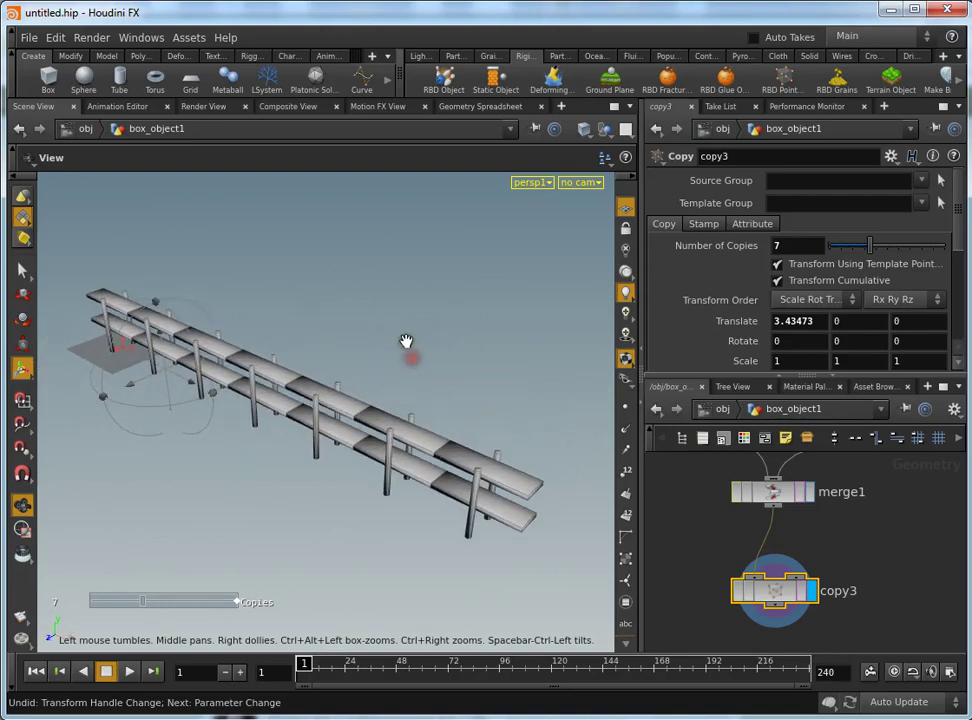
pyautogui.press('Return')
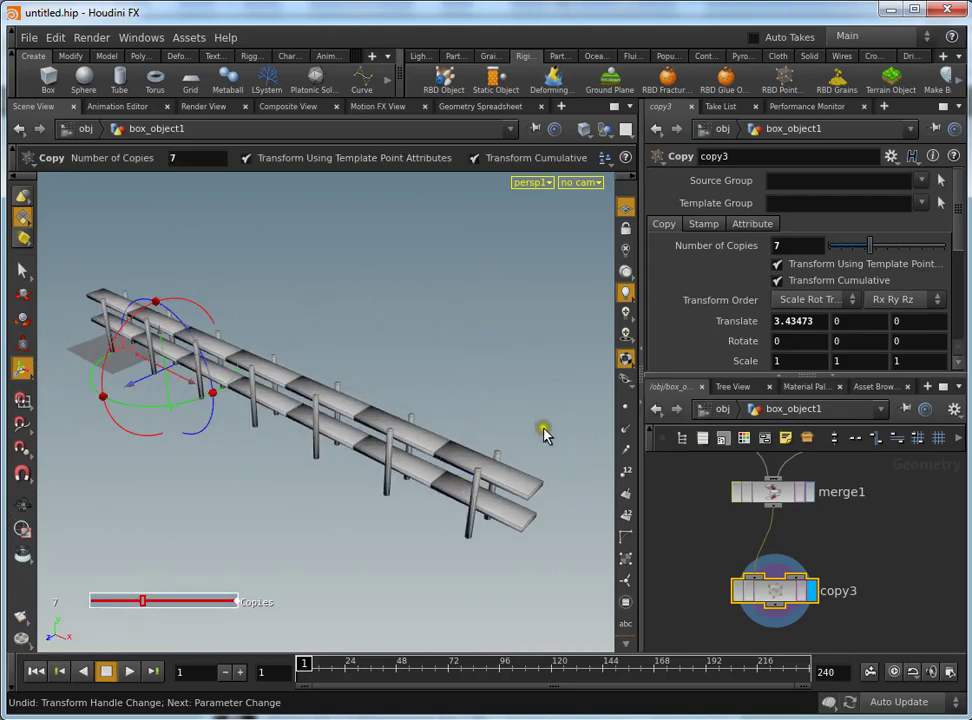
pyautogui.moveTo(706, 587); pyautogui.dragTo(713, 499, button='middle')
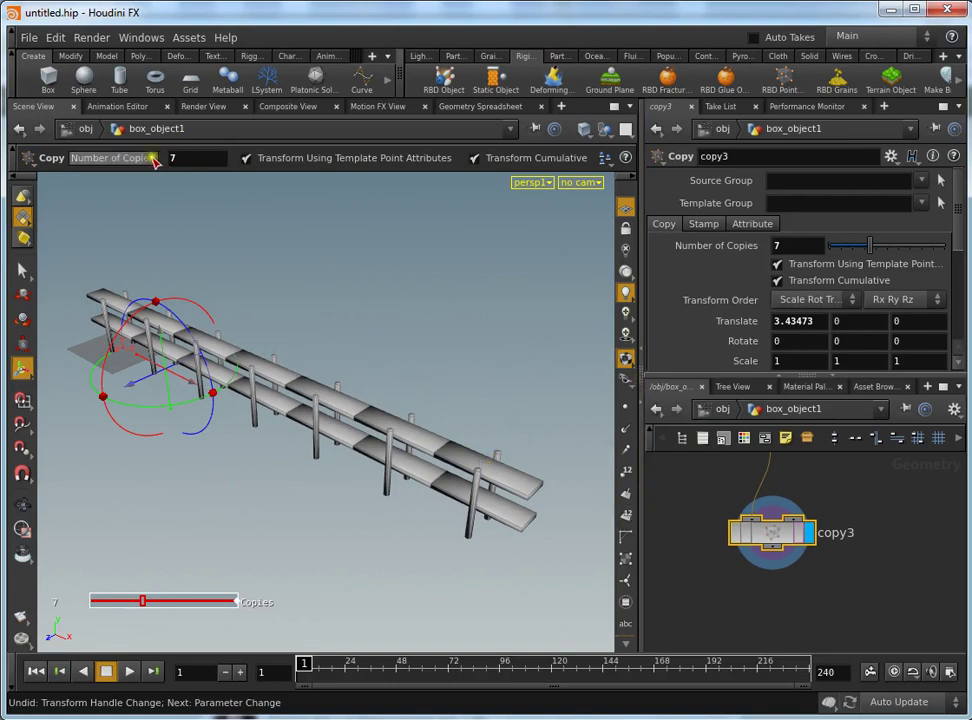
# Shatter the fence with the Model shelf's Voronoi fracture and display the converttofog1 fog volume.
pyautogui.click(107, 57)
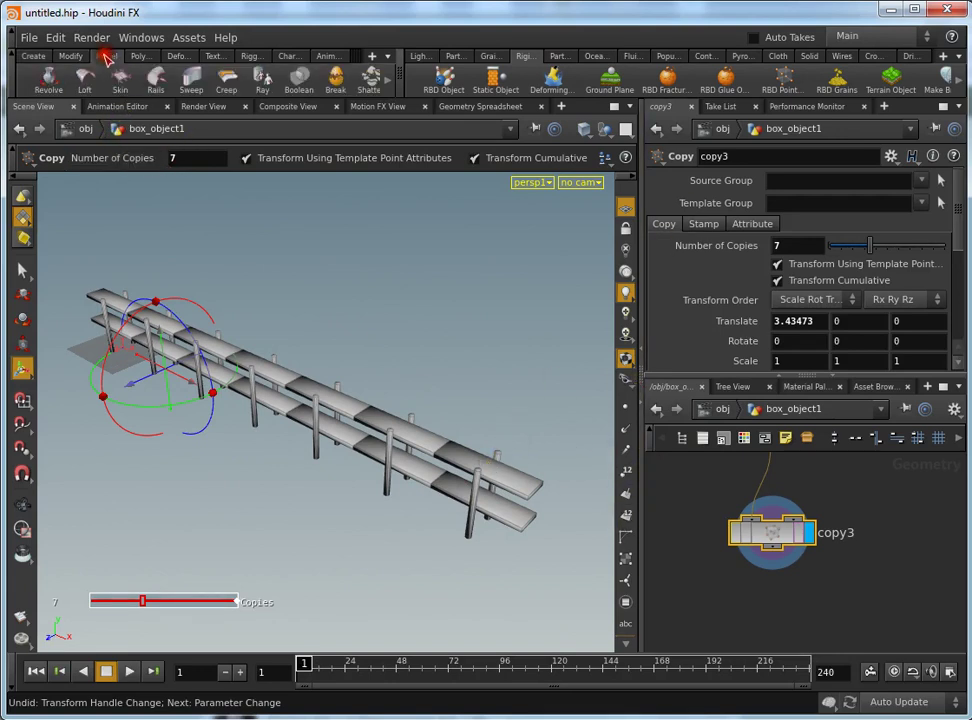
pyautogui.click(371, 82)
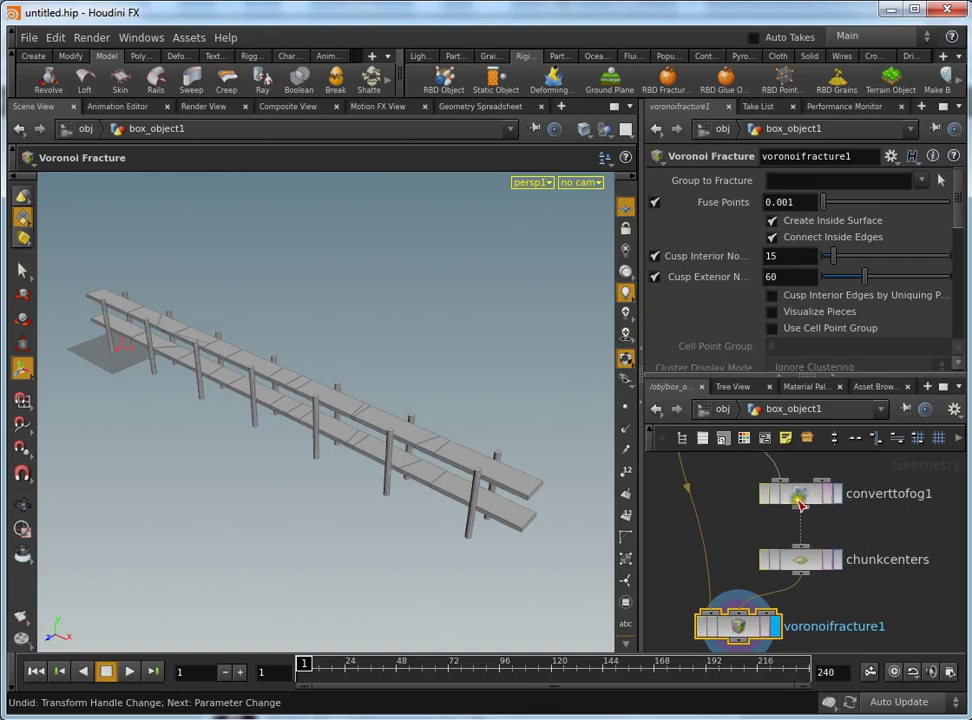
pyautogui.click(836, 495)
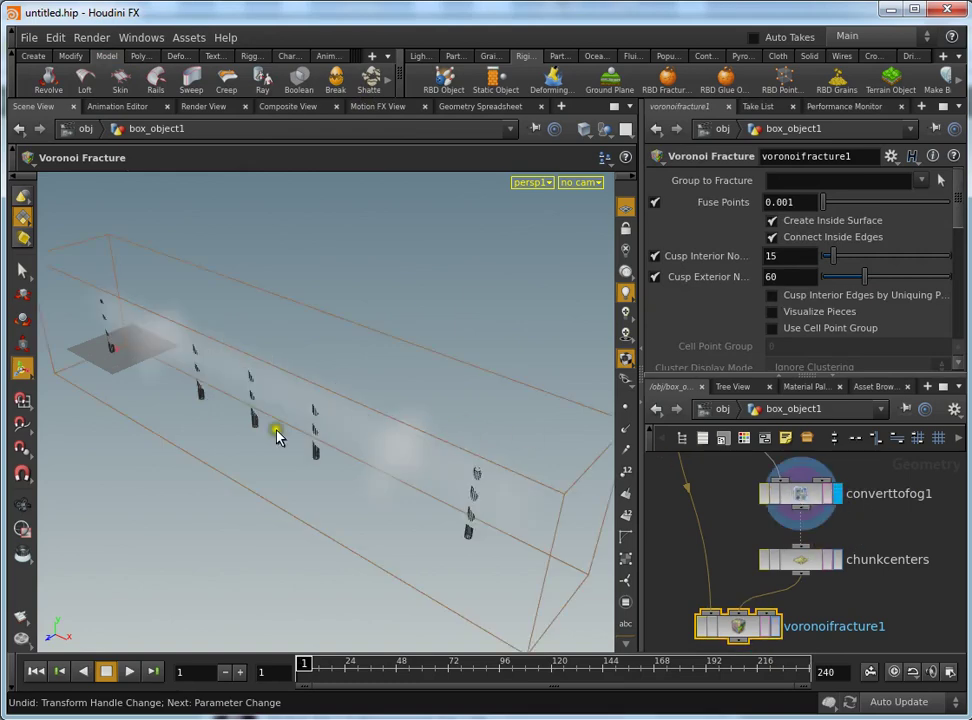
# Orbit among the fractured pieces and select converttofog1.
pyautogui.moveTo(383, 370)
pyautogui.mouseDown()
pyautogui.moveTo(412, 308)
pyautogui.moveTo(311, 323)
pyautogui.moveTo(336, 343)
pyautogui.mouseUp()
pyautogui.moveTo(336, 343)
pyautogui.mouseDown(button='right')
pyautogui.moveTo(308, 347)
pyautogui.moveTo(443, 342)
pyautogui.mouseUp(button='right')
pyautogui.moveTo(480, 372)
pyautogui.mouseDown()
pyautogui.moveTo(406, 382)
pyautogui.moveTo(352, 343)
pyautogui.mouseUp()
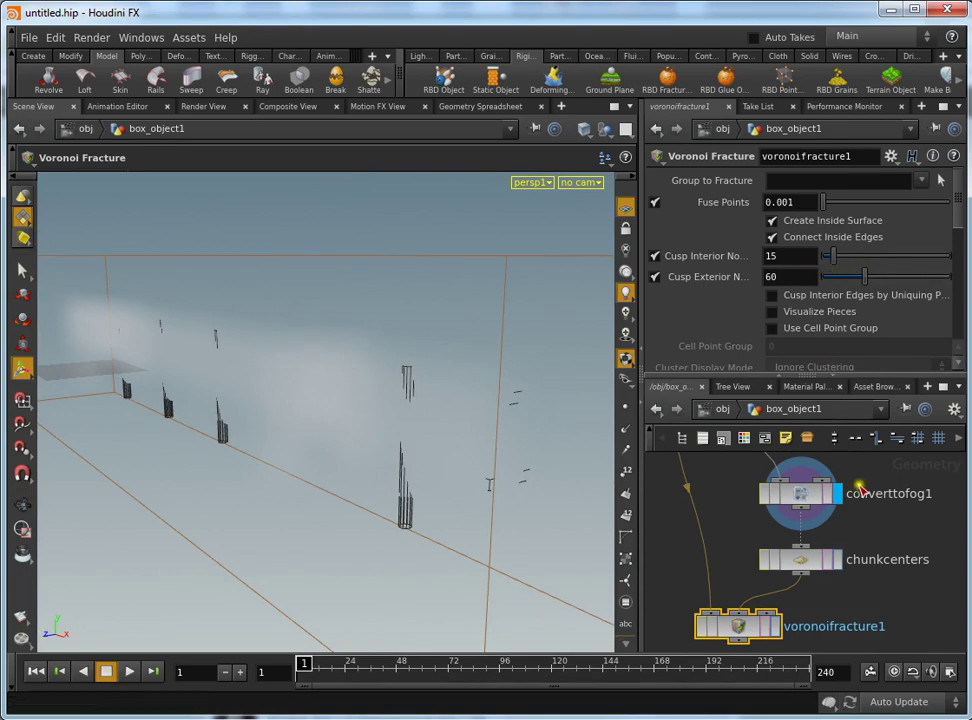
pyautogui.click(785, 493)
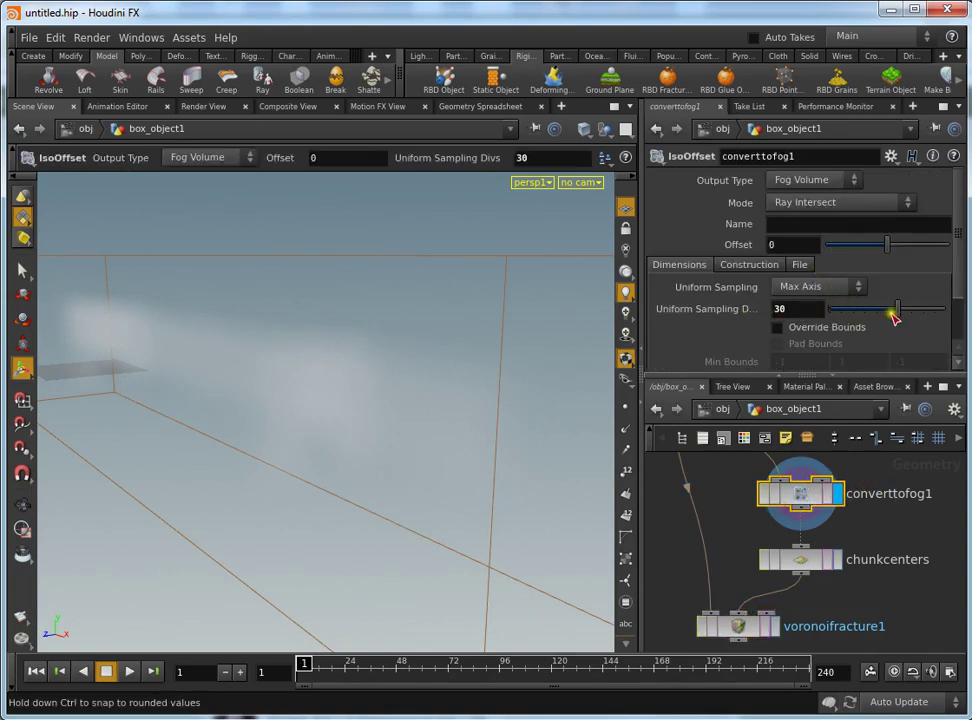
# Raise converttofog1's Uniform Sampling Divs from 30 to 60, orbiting to check the fog.
pyautogui.moveTo(290, 363)
pyautogui.mouseDown()
pyautogui.moveTo(340, 351)
pyautogui.moveTo(390, 376)
pyautogui.mouseUp()
pyautogui.press('Return')
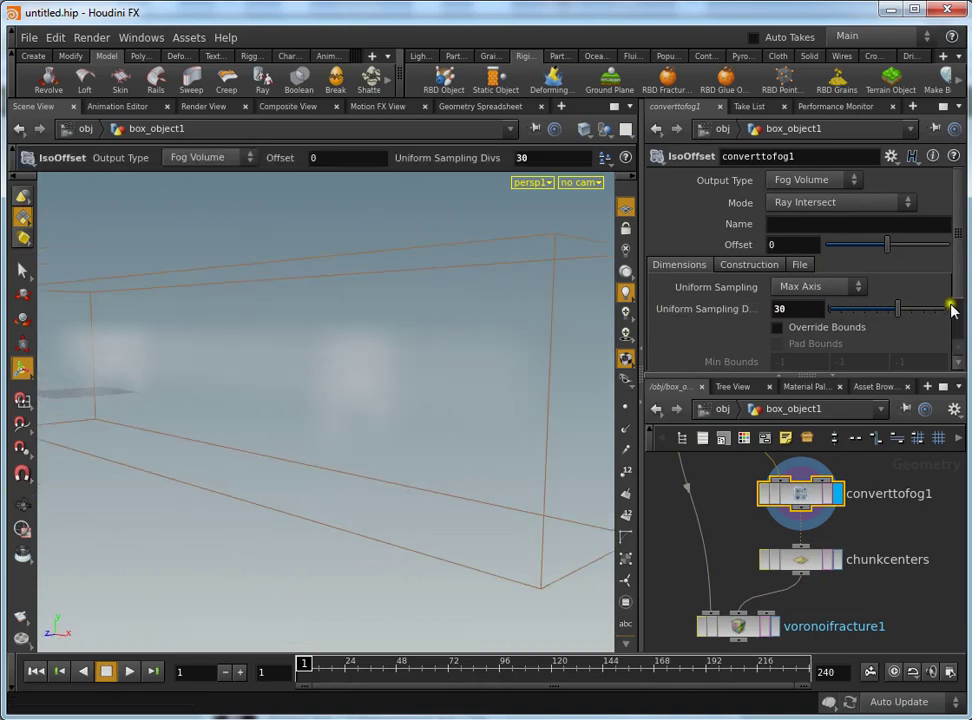
pyautogui.moveTo(899, 309); pyautogui.dragTo(945, 320)
pyautogui.press('Escape')
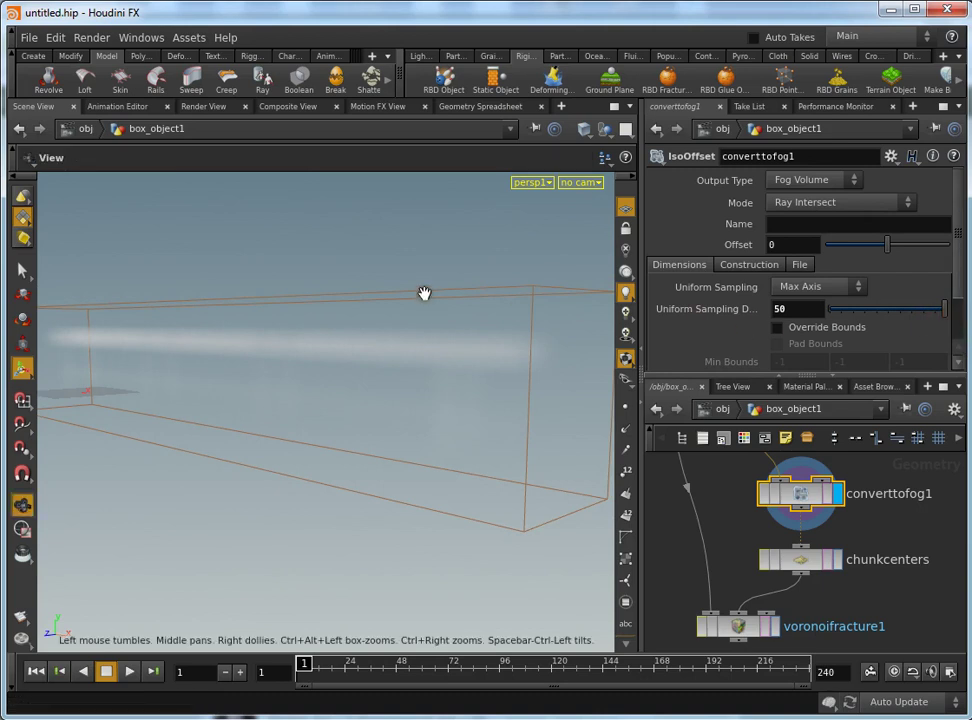
pyautogui.moveTo(425, 293)
pyautogui.mouseDown()
pyautogui.moveTo(400, 269)
pyautogui.moveTo(378, 265)
pyautogui.moveTo(480, 267)
pyautogui.mouseUp()
pyautogui.press('Return')
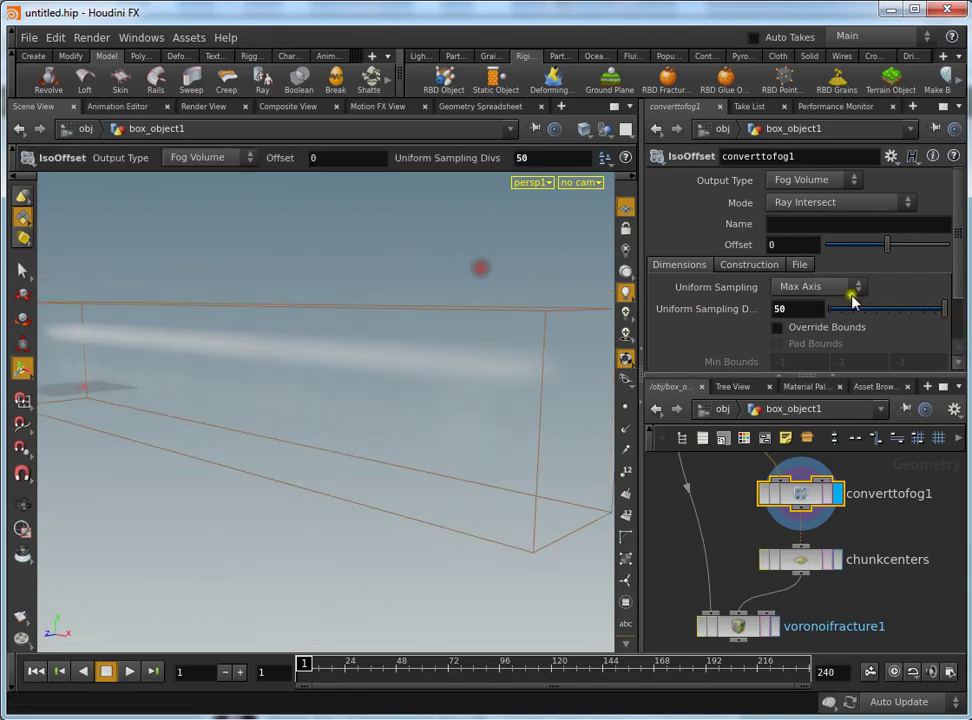
pyautogui.moveTo(811, 311); pyautogui.dragTo(770, 313)
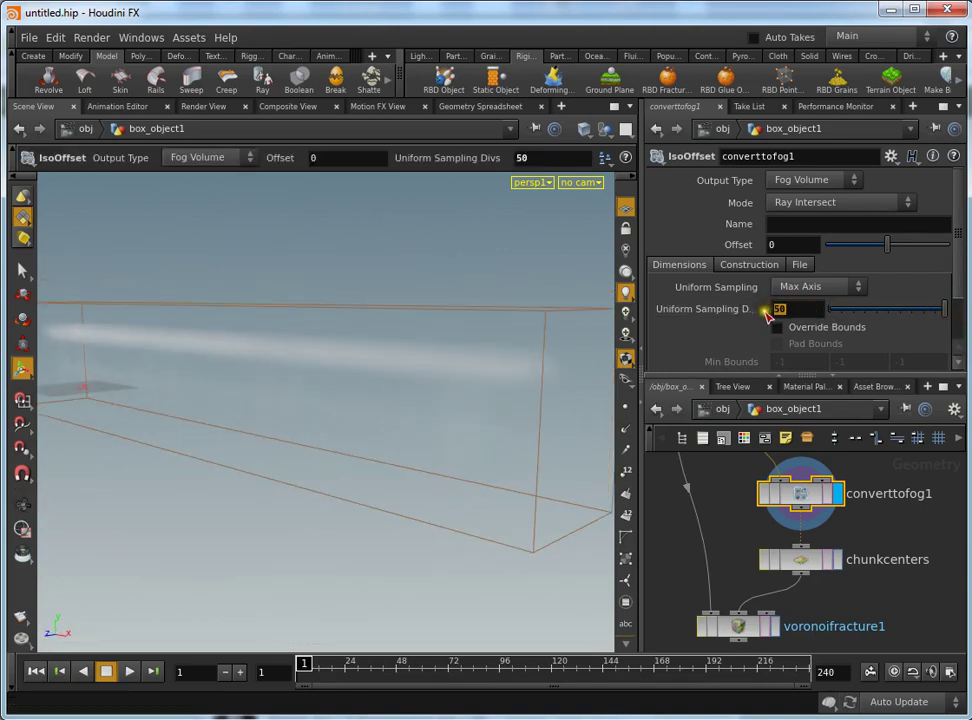
pyautogui.write('60')
pyautogui.press('Return')
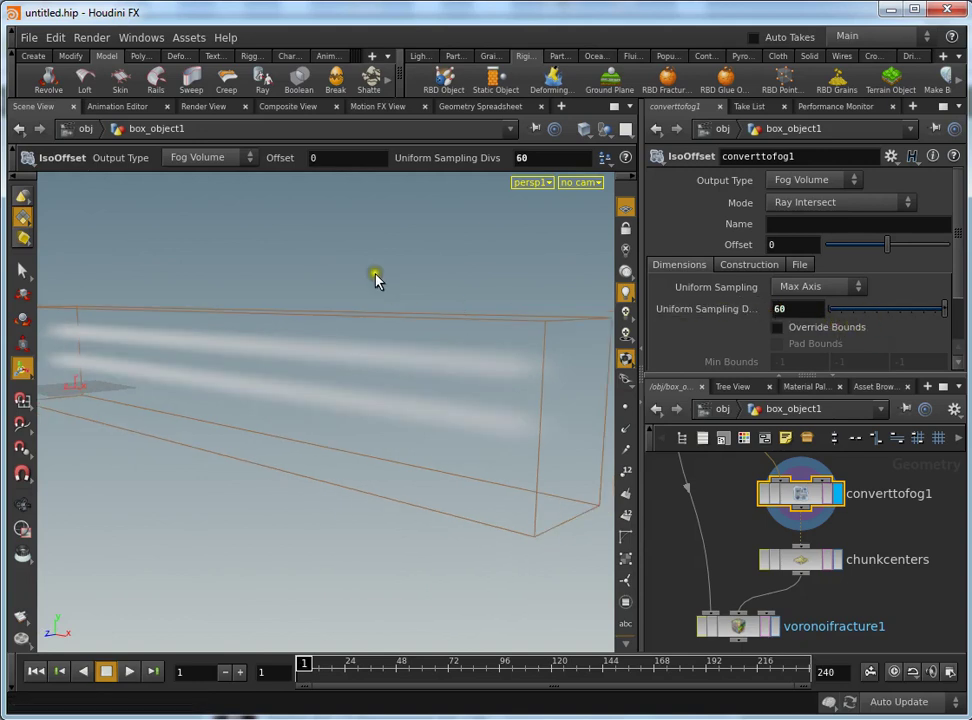
# Tune Uniform Sampling Divs further to 100, inspecting the fog along the fence.
pyautogui.press('Escape')
pyautogui.moveTo(373, 277)
pyautogui.mouseDown()
pyautogui.moveTo(277, 268)
pyautogui.moveTo(265, 449)
pyautogui.mouseUp()
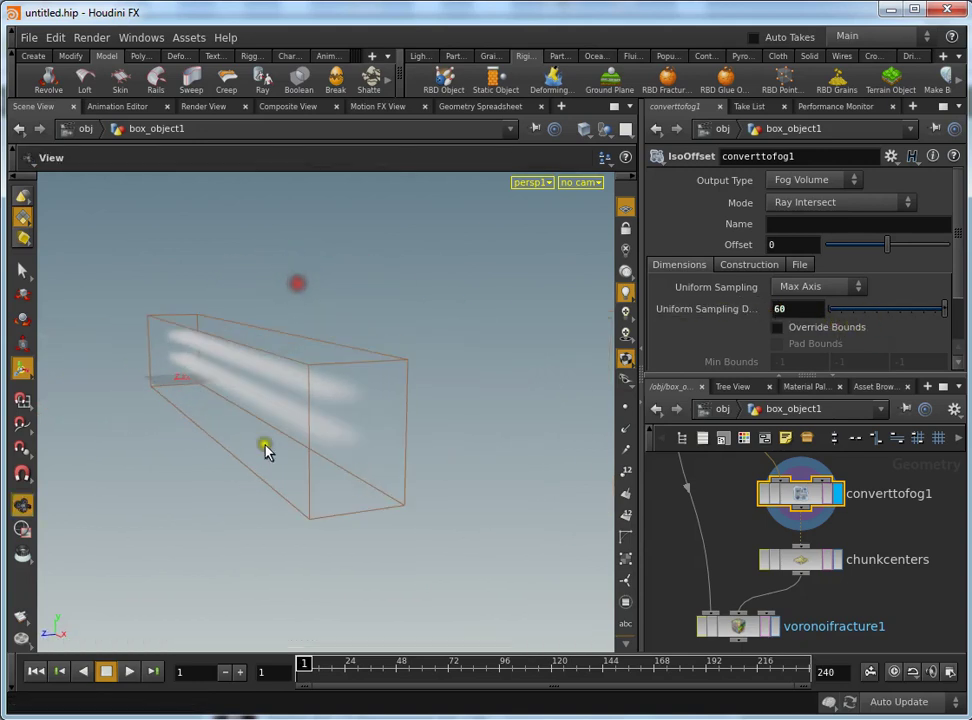
pyautogui.press('Return')
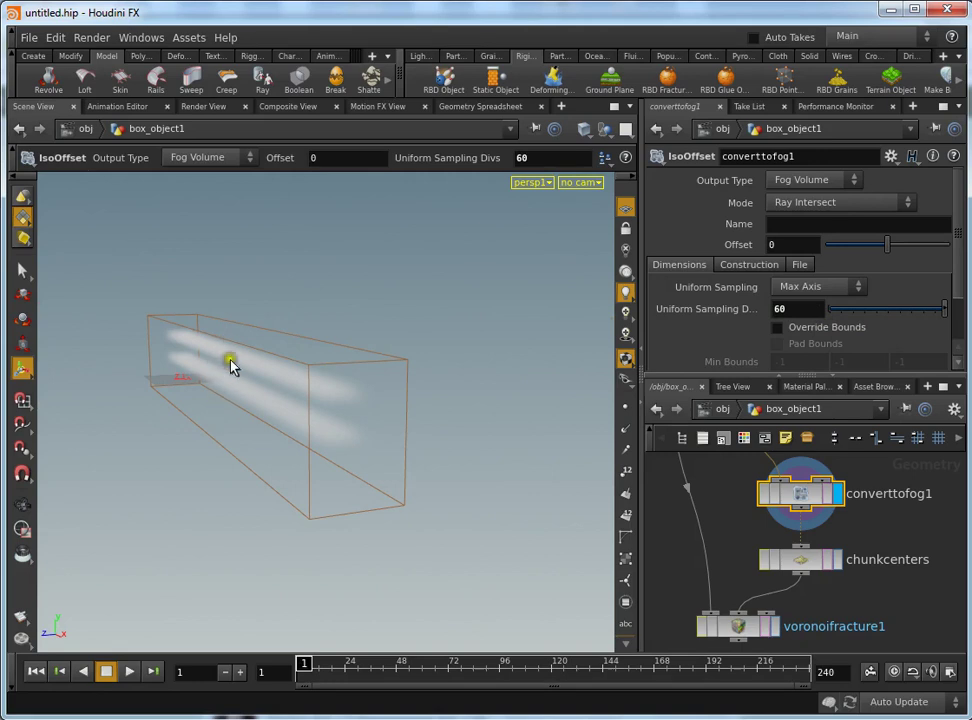
pyautogui.moveTo(938, 313); pyautogui.dragTo(876, 312)
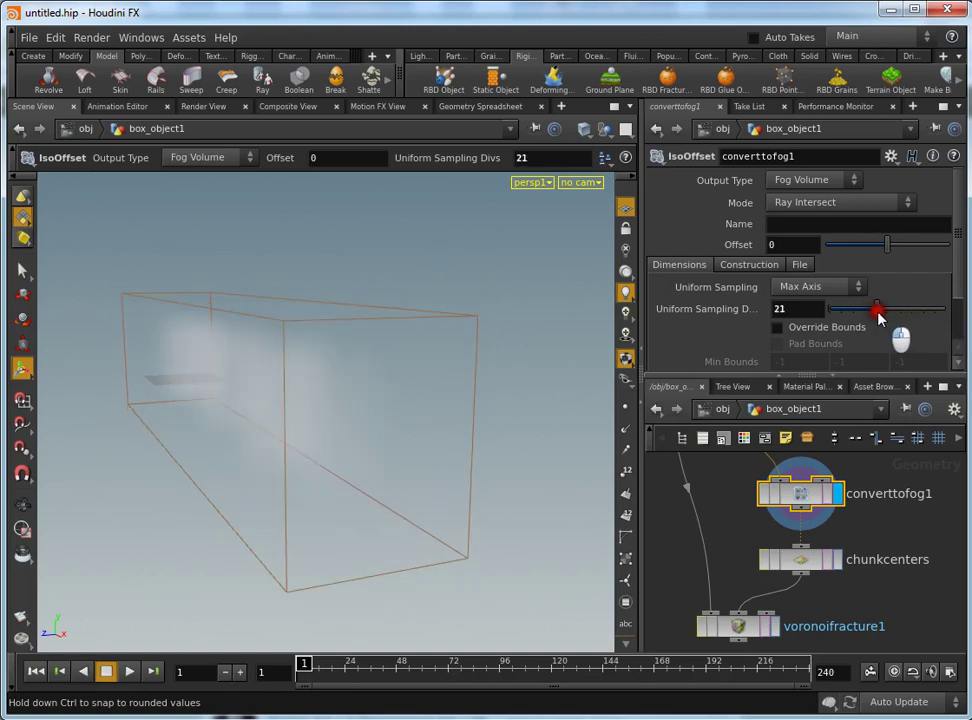
pyautogui.press('Escape')
pyautogui.moveTo(388, 286)
pyautogui.mouseDown()
pyautogui.moveTo(330, 278)
pyautogui.moveTo(419, 278)
pyautogui.moveTo(431, 322)
pyautogui.moveTo(582, 289)
pyautogui.moveTo(434, 286)
pyautogui.mouseUp()
pyautogui.moveTo(867, 314)
pyautogui.mouseDown()
pyautogui.moveTo(833, 310)
pyautogui.moveTo(965, 315)
pyautogui.mouseUp()
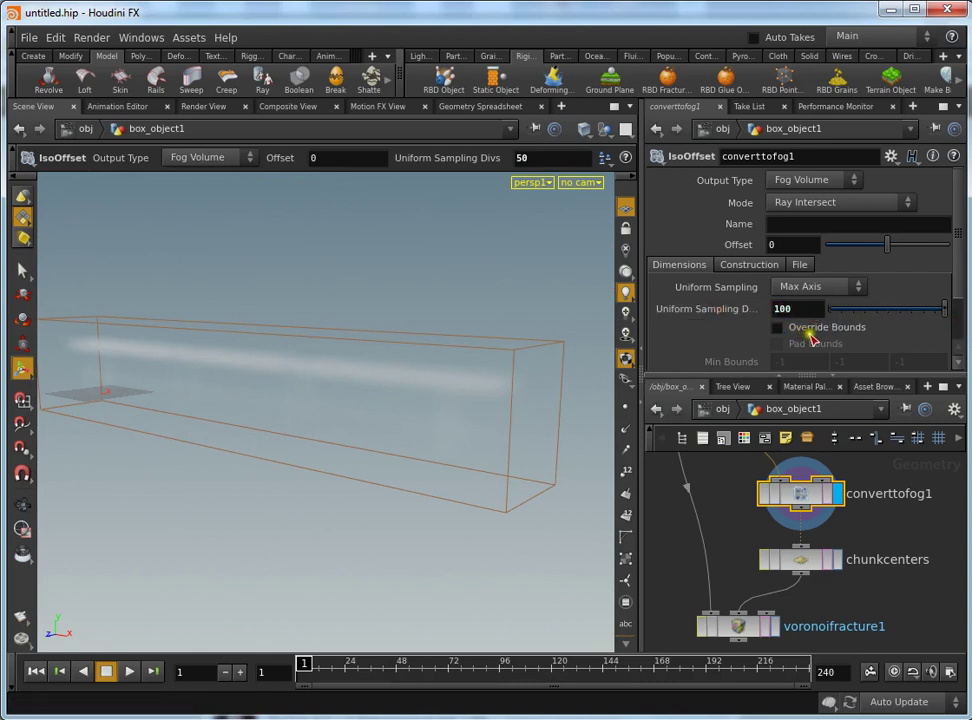
pyautogui.moveTo(345, 315)
pyautogui.mouseDown()
pyautogui.moveTo(412, 301)
pyautogui.moveTo(391, 293)
pyautogui.moveTo(434, 297)
pyautogui.moveTo(465, 344)
pyautogui.moveTo(384, 393)
pyautogui.moveTo(367, 323)
pyautogui.moveTo(301, 405)
pyautogui.moveTo(258, 323)
pyautogui.moveTo(250, 365)
pyautogui.mouseUp()
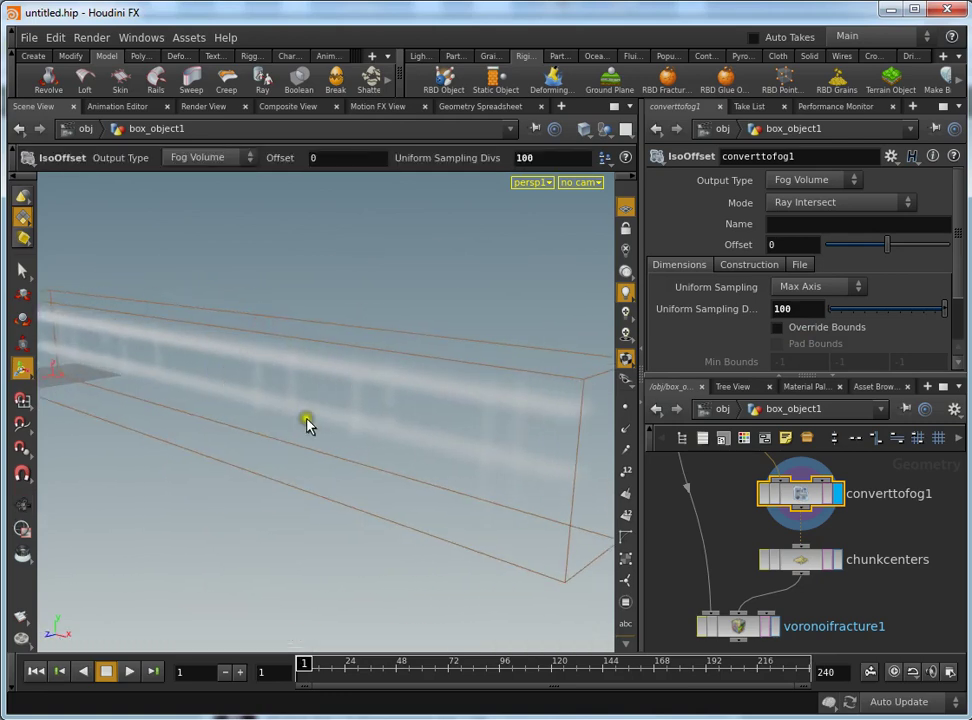
# Display chunkcenters, raise Force Total Count to 505, then display voronoifracture1.
pyautogui.moveTo(859, 521); pyautogui.dragTo(857, 480, button='middle')
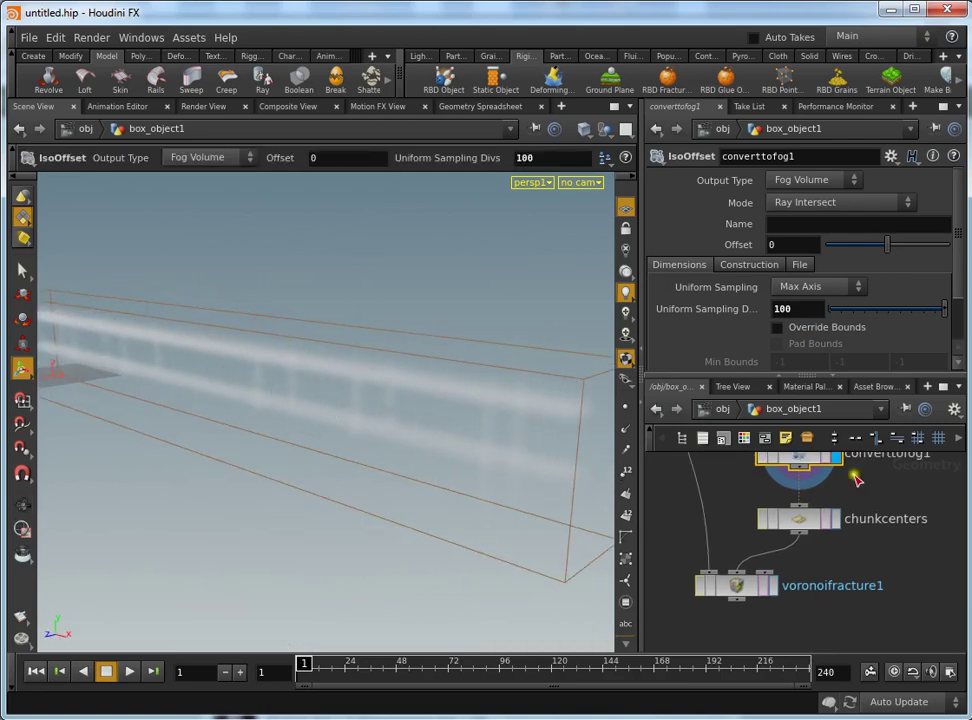
pyautogui.click(839, 520)
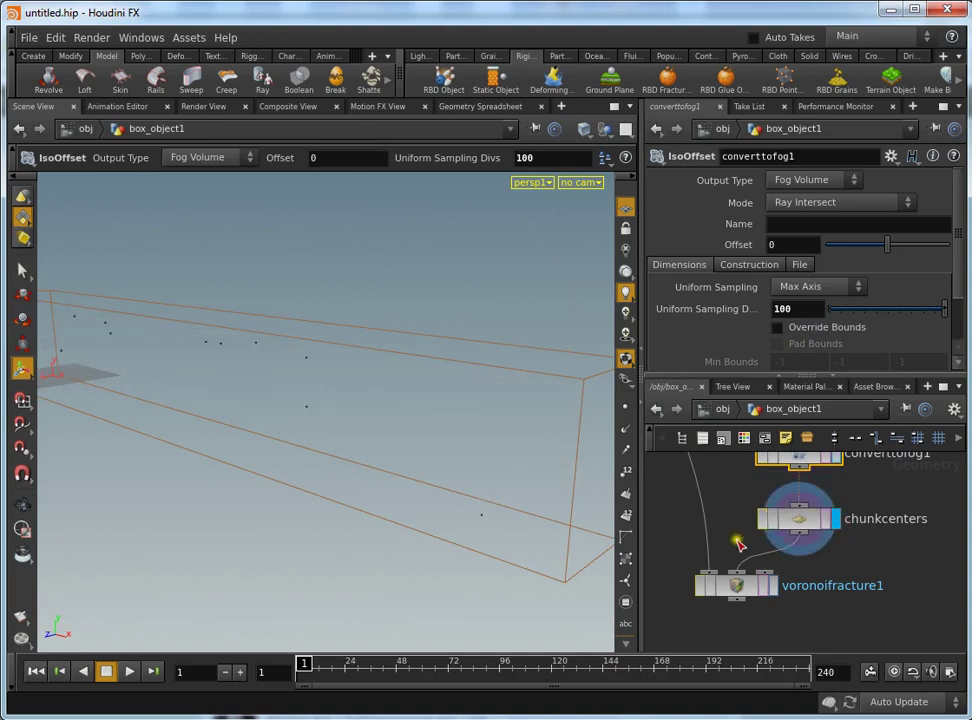
pyautogui.moveTo(390, 347); pyautogui.dragTo(252, 366)
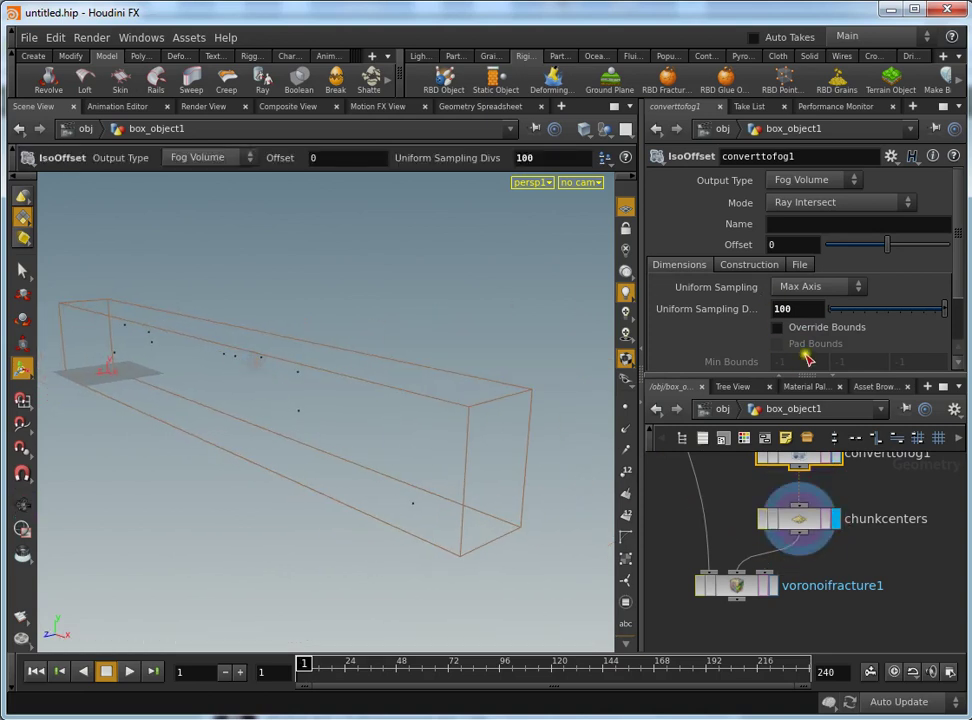
pyautogui.click(817, 518)
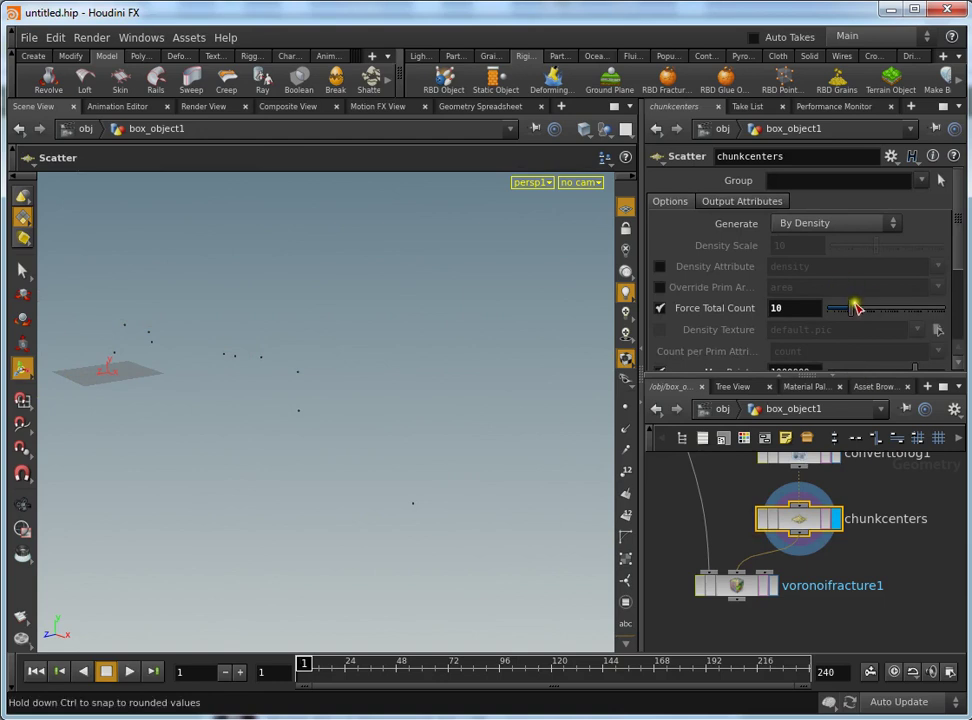
pyautogui.moveTo(868, 316); pyautogui.dragTo(893, 316)
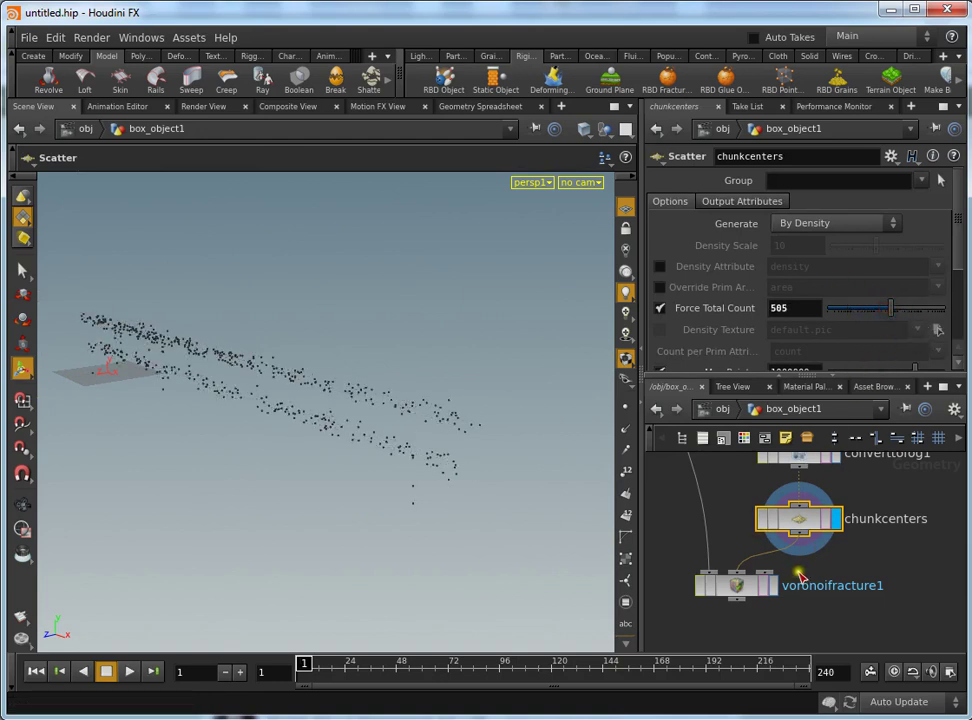
pyautogui.click(772, 588)
# Display the fractured fence, add groundplane_object1 beneath it, and select box_object1.
pyautogui.click(740, 583)
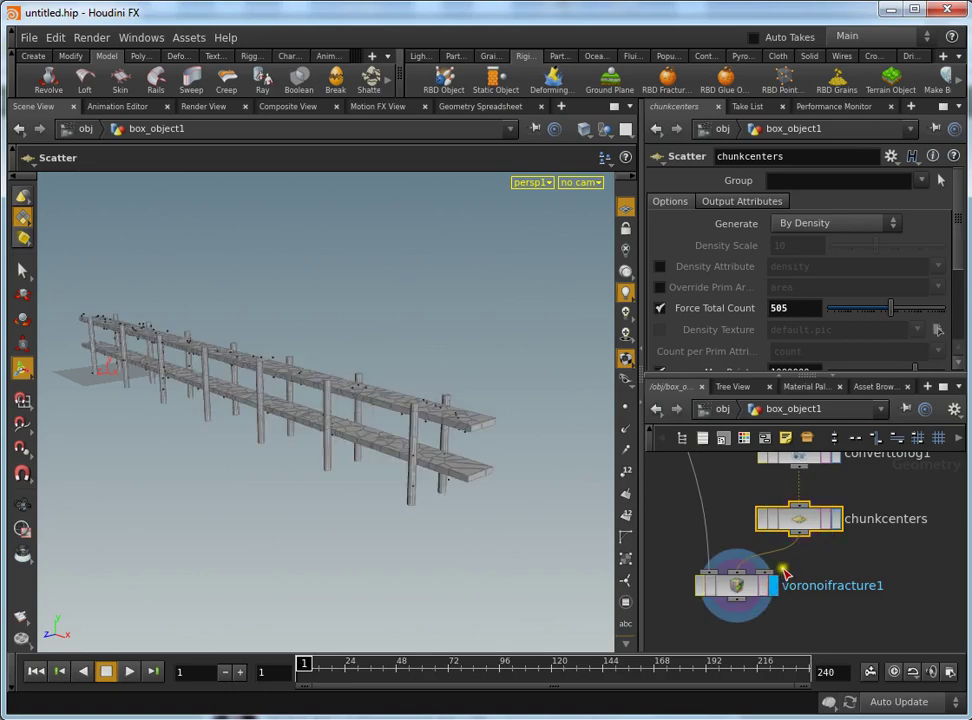
pyautogui.press('Escape')
pyautogui.moveTo(286, 332)
pyautogui.mouseDown()
pyautogui.moveTo(369, 386)
pyautogui.moveTo(278, 330)
pyautogui.moveTo(455, 347)
pyautogui.moveTo(232, 516)
pyautogui.moveTo(132, 395)
pyautogui.moveTo(256, 360)
pyautogui.moveTo(361, 377)
pyautogui.moveTo(206, 343)
pyautogui.moveTo(417, 293)
pyautogui.moveTo(300, 322)
pyautogui.mouseUp()
pyautogui.moveTo(300, 322); pyautogui.dragTo(417, 322, button='right')
pyautogui.moveTo(417, 322)
pyautogui.mouseDown()
pyautogui.moveTo(378, 330)
pyautogui.moveTo(330, 310)
pyautogui.moveTo(386, 310)
pyautogui.moveTo(297, 311)
pyautogui.moveTo(325, 347)
pyautogui.moveTo(315, 373)
pyautogui.moveTo(299, 325)
pyautogui.mouseUp()
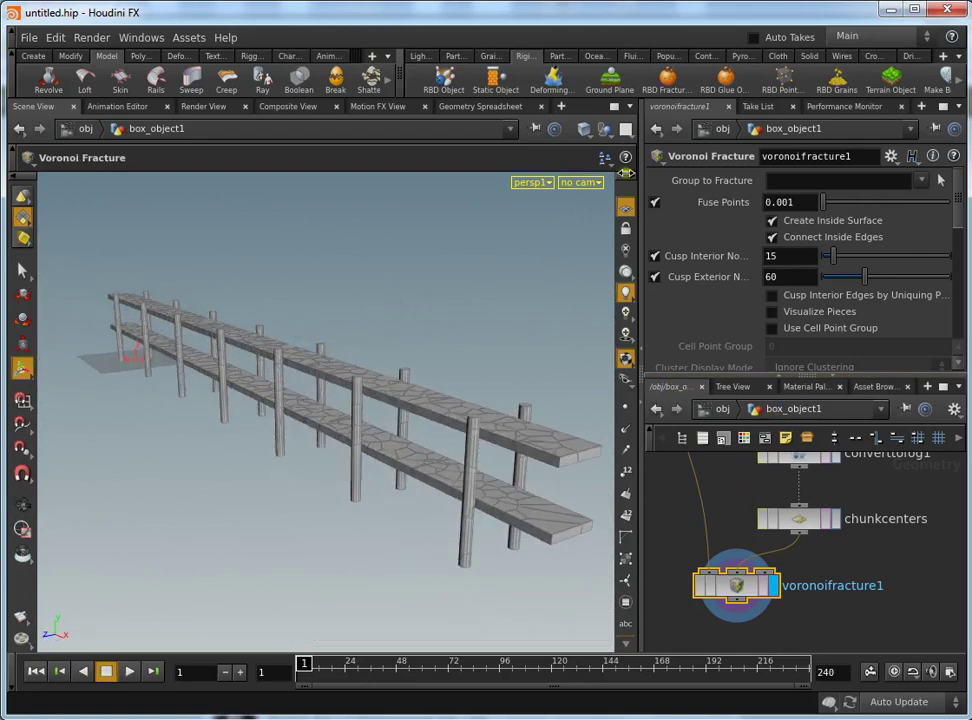
pyautogui.click(610, 82)
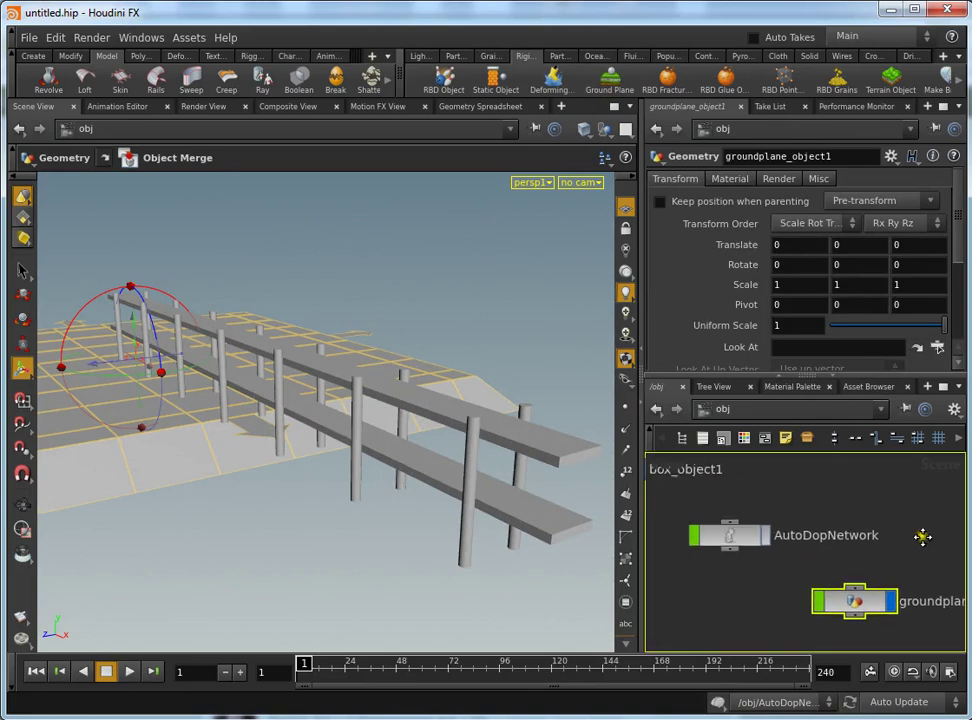
pyautogui.click(700, 518)
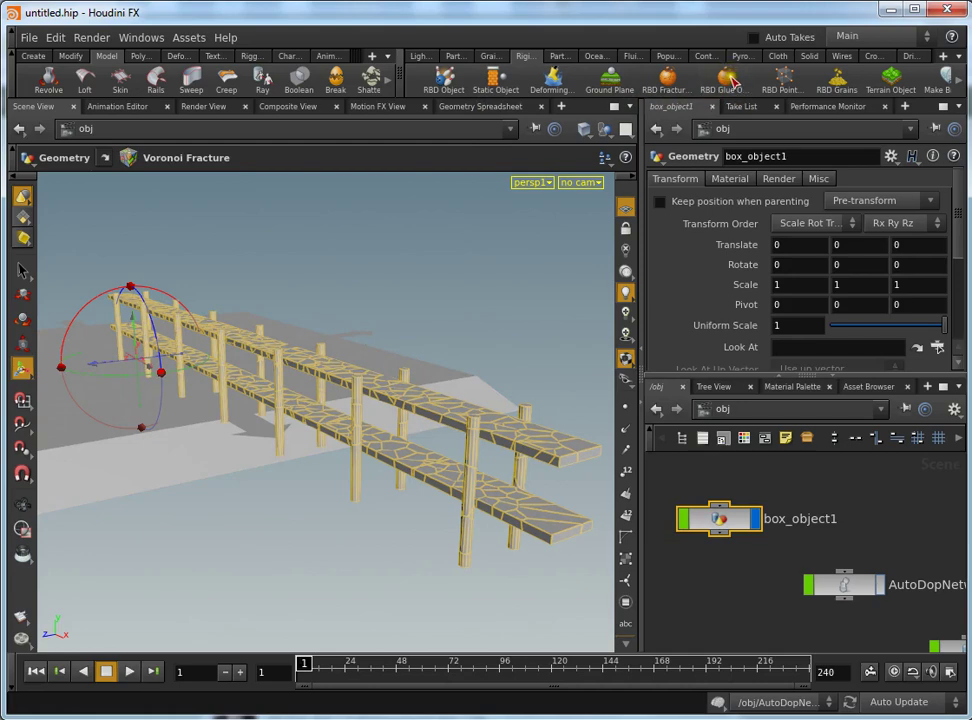
# Make the fractured fence an RBD Packed Object and test-play the simulation.
pyautogui.click(724, 80)
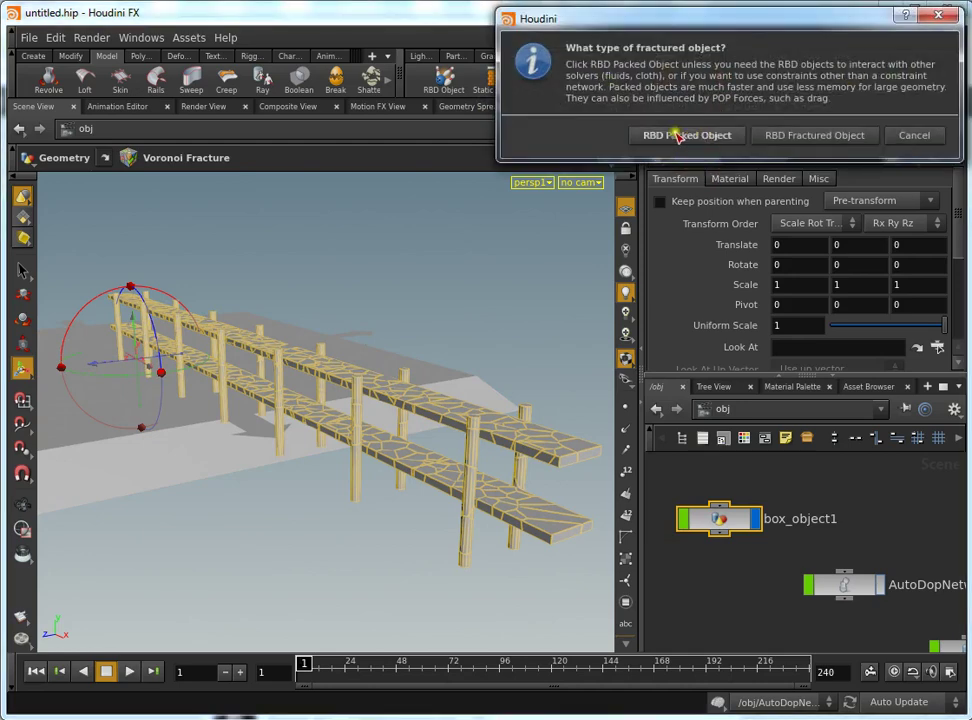
pyautogui.click(677, 135)
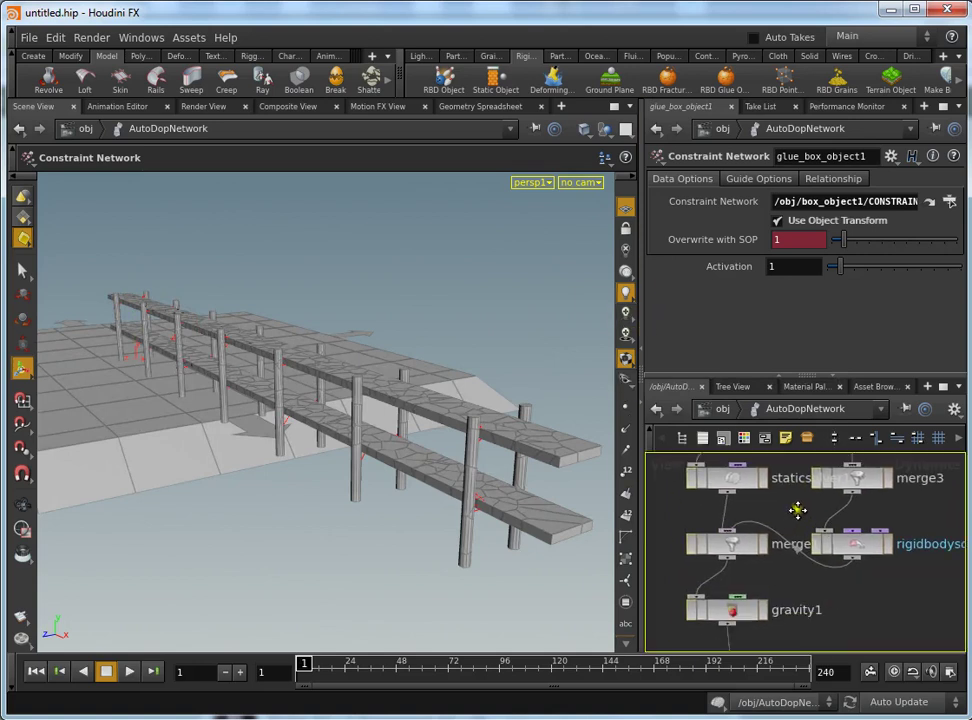
pyautogui.click(133, 677)
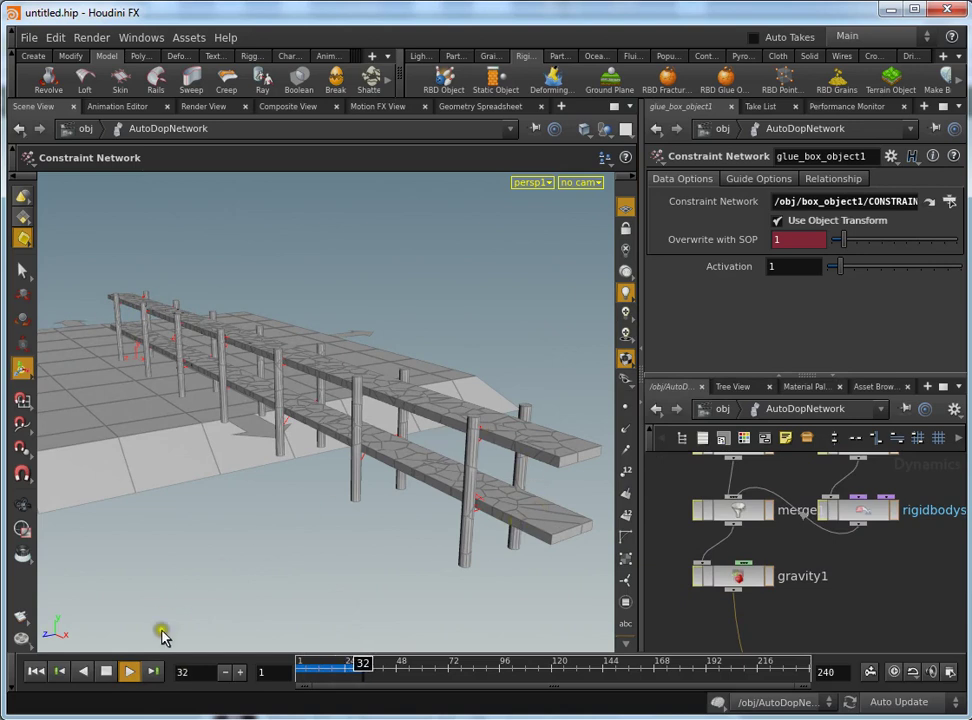
pyautogui.click(35, 671)
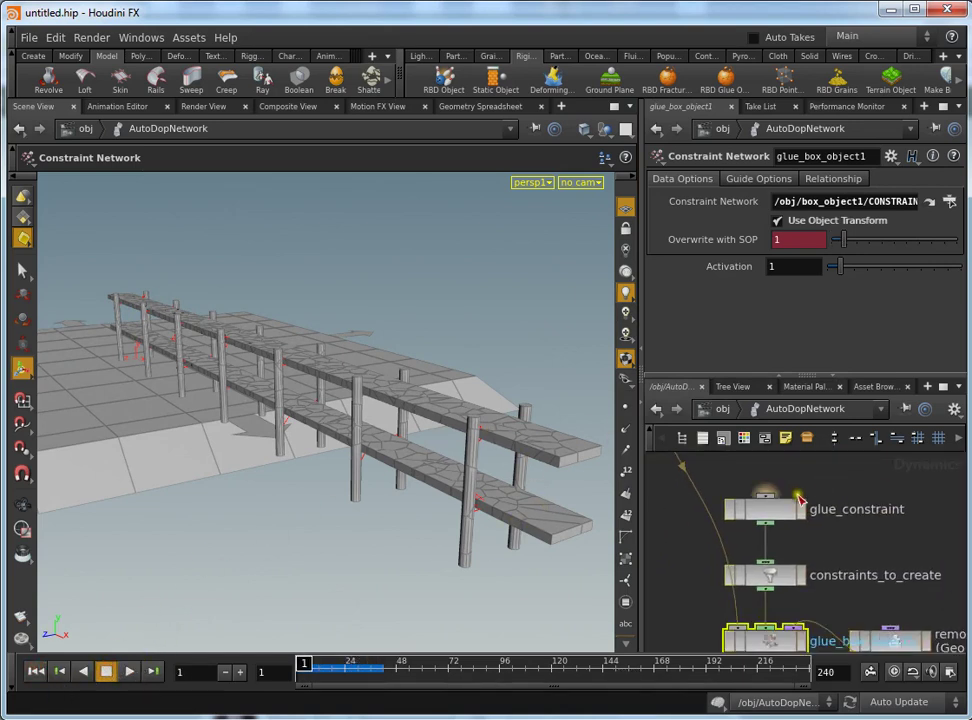
# Raise glue_constraint Strength to 1, then 10, rewinding the simulation after each.
pyautogui.click(751, 522)
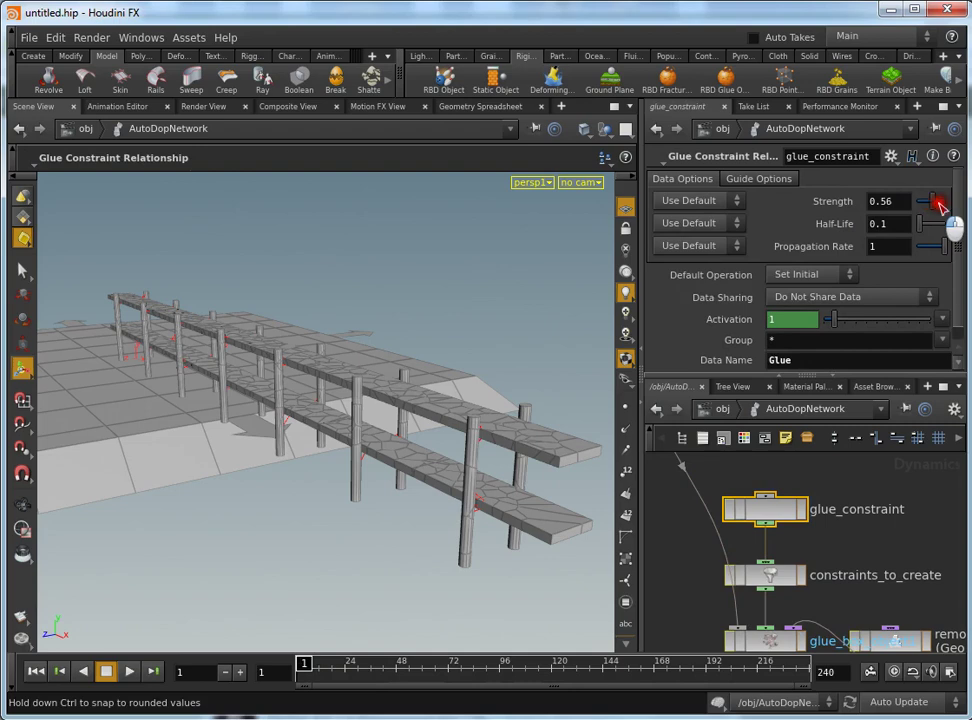
pyautogui.moveTo(940, 205); pyautogui.dragTo(952, 204)
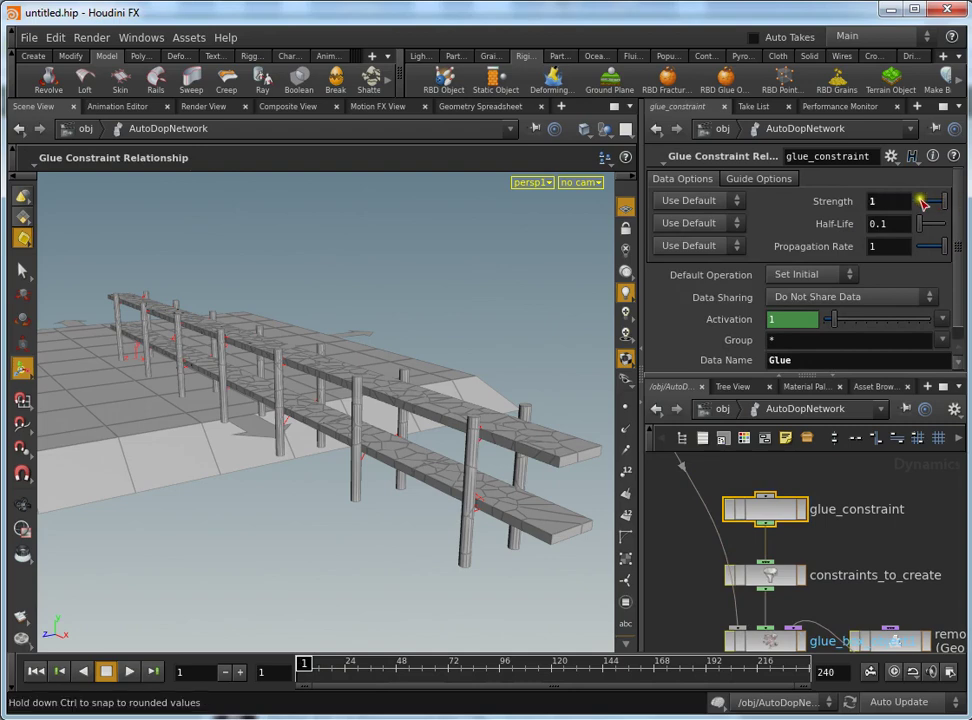
pyautogui.click(106, 671)
pyautogui.click(35, 671)
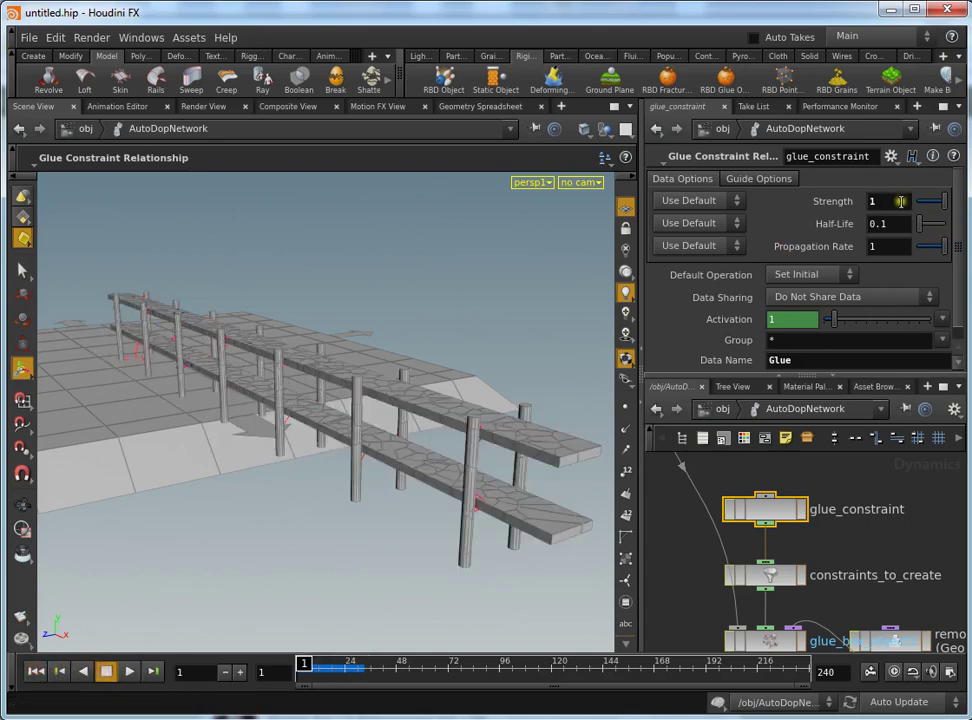
pyautogui.moveTo(900, 201); pyautogui.dragTo(907, 262, button='middle')
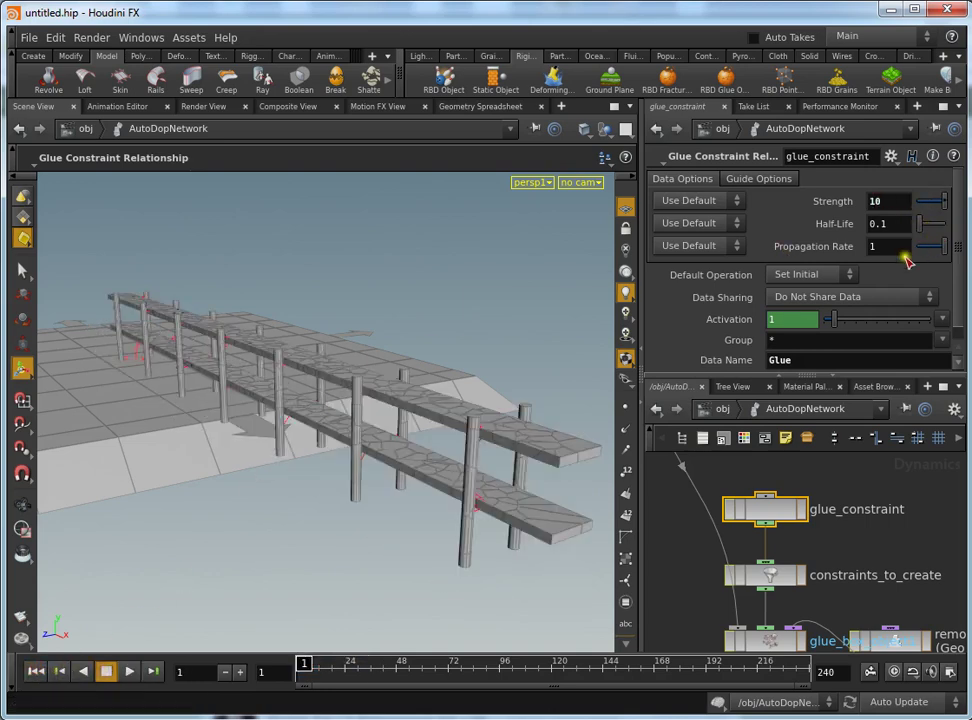
pyautogui.click(106, 671)
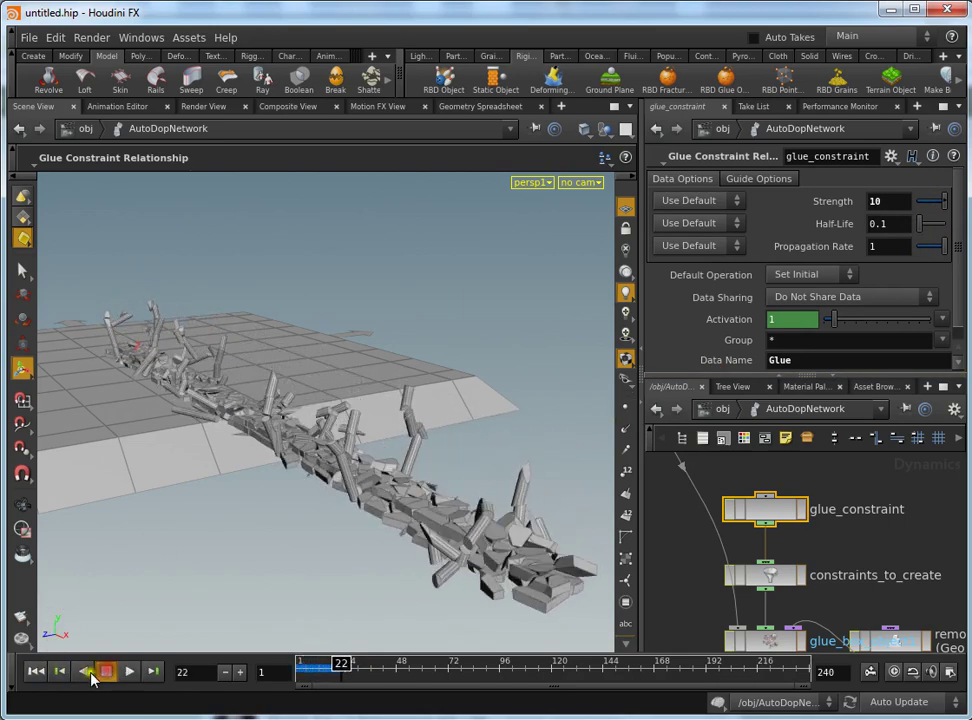
pyautogui.click(35, 671)
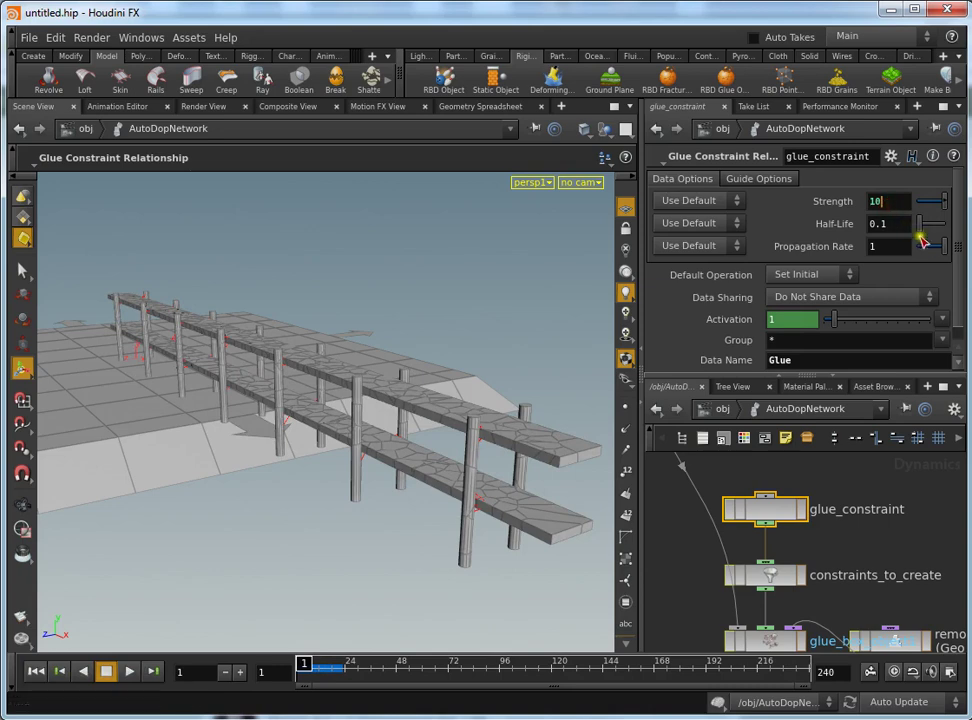
# Set glue Strength to 100, then play and rewind the simulation.
pyautogui.write('0')
pyautogui.press('Return')
pyautogui.click(129, 671)
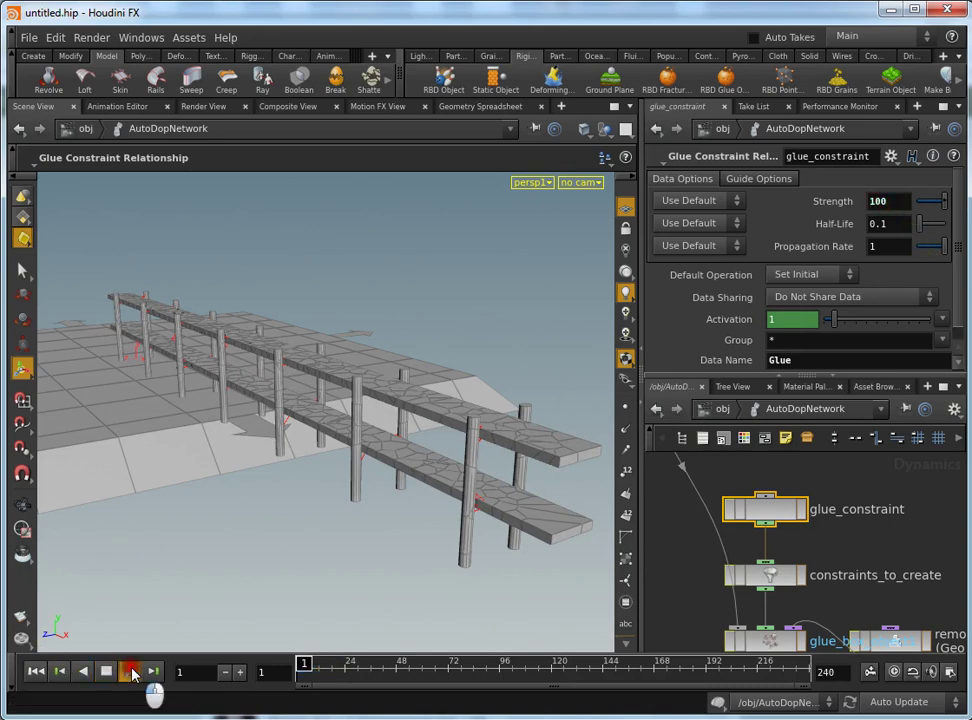
pyautogui.click(106, 671)
pyautogui.click(35, 671)
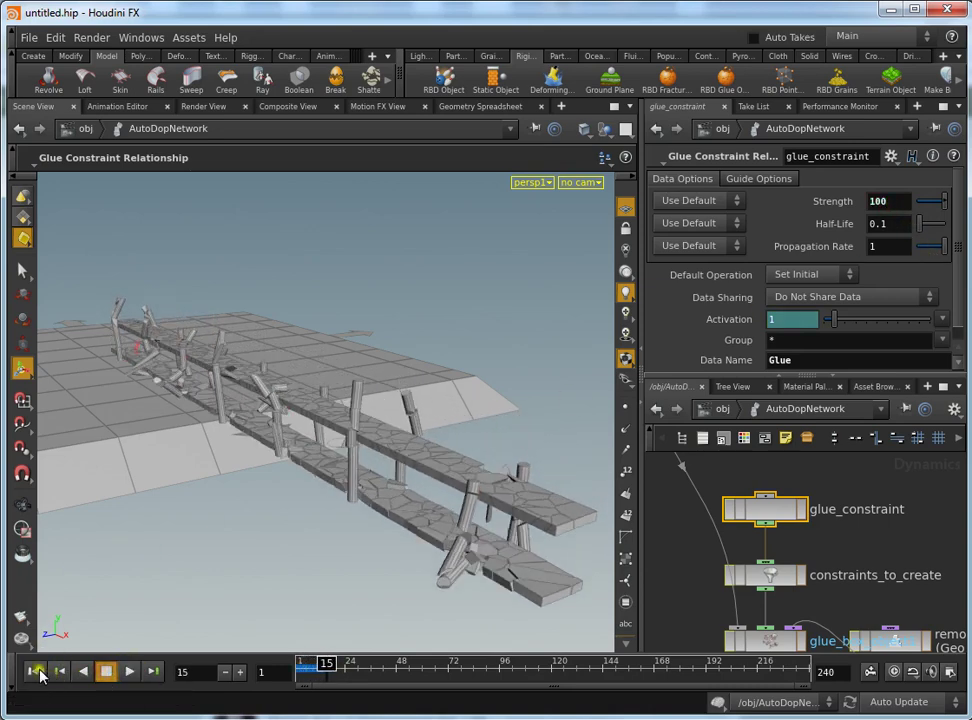
pyautogui.scroll(3, 880, 512)
pyautogui.scroll(3, 888, 568)
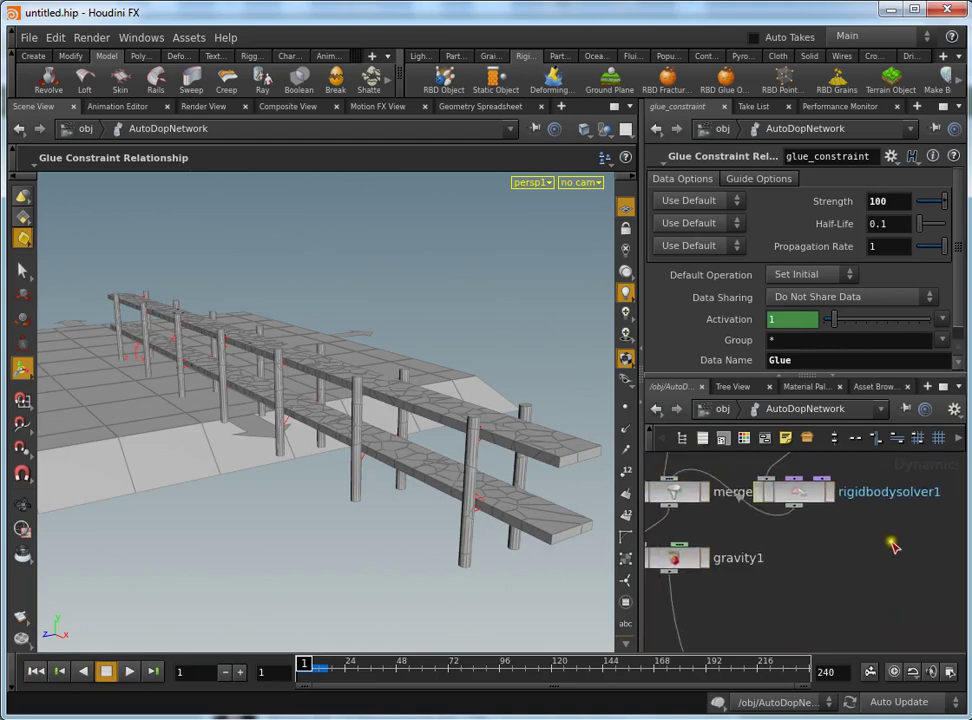
pyautogui.scroll(3, 840, 505)
# Set box_object1's Physical Density to 1 and replay the simulation to confirm the fence stands.
pyautogui.click(795, 522)
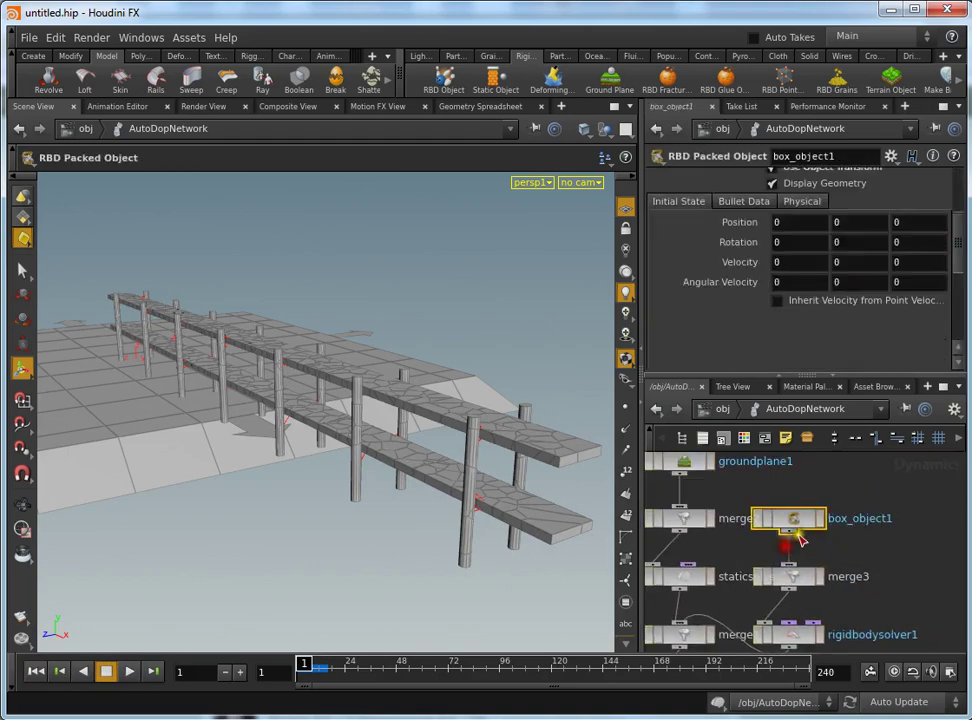
pyautogui.moveTo(789, 525); pyautogui.dragTo(816, 524)
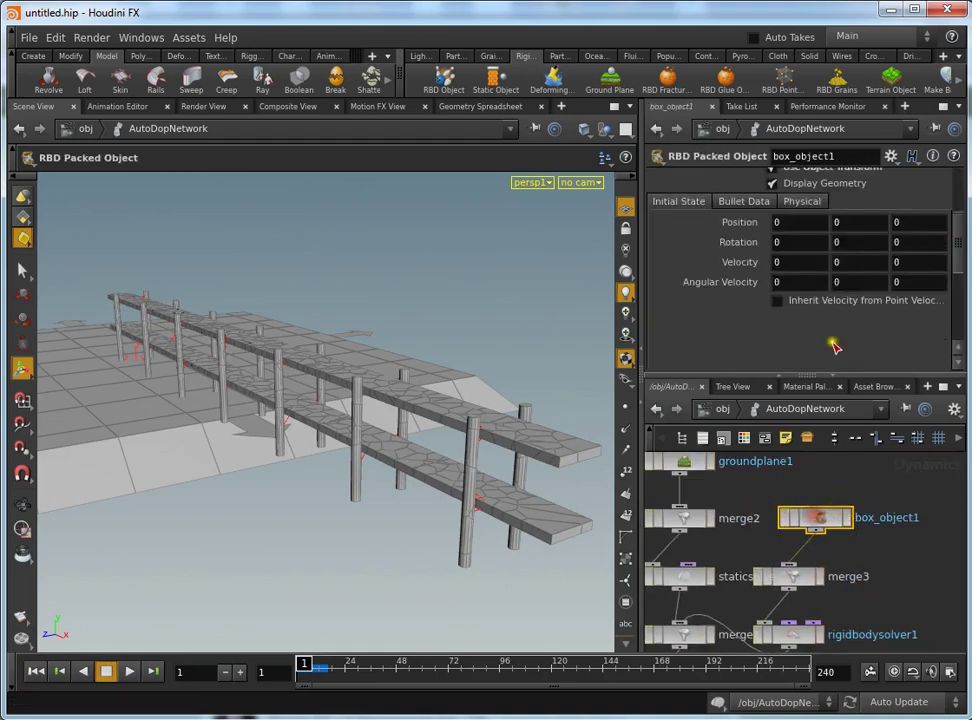
pyautogui.click(792, 203)
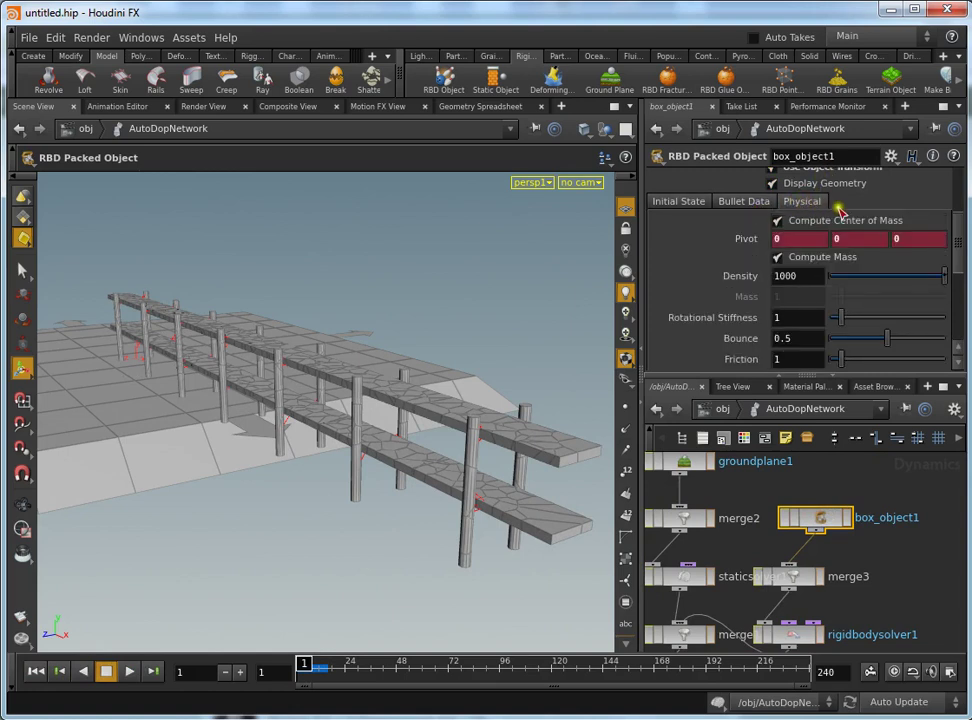
pyautogui.click(814, 276)
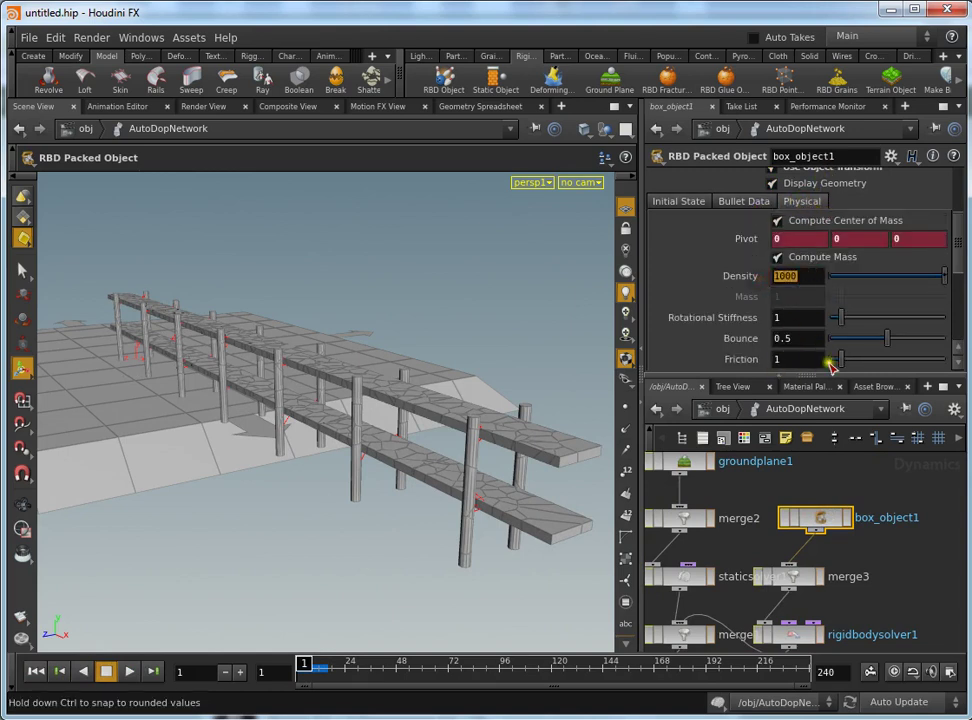
pyautogui.write('1')
pyautogui.press('Return')
pyautogui.click(130, 673)
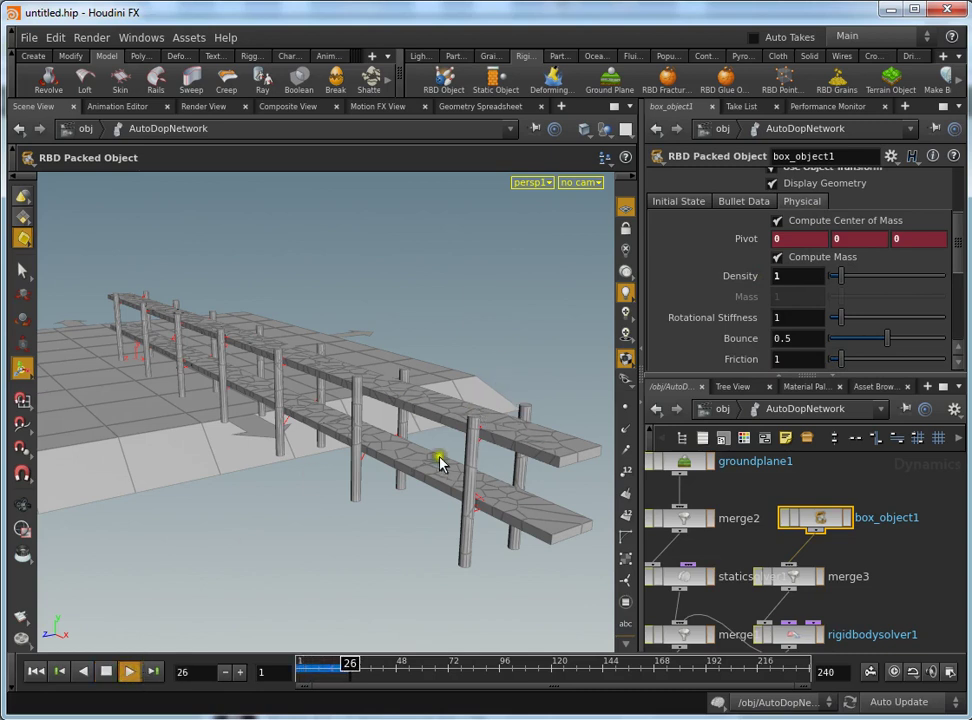
pyautogui.click(107, 673)
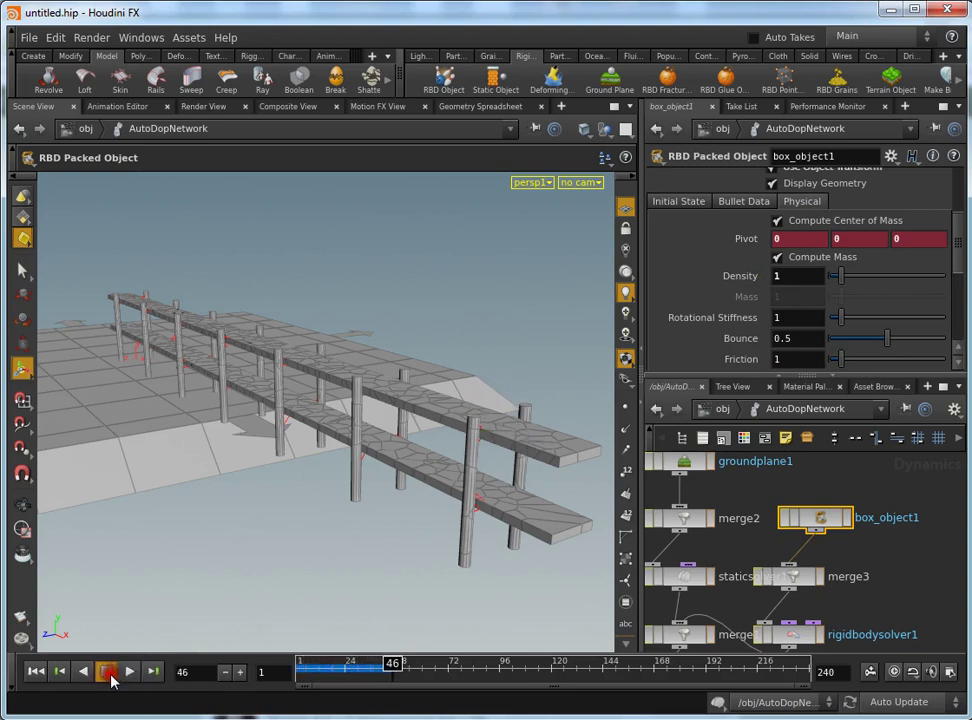
pyautogui.click(40, 672)
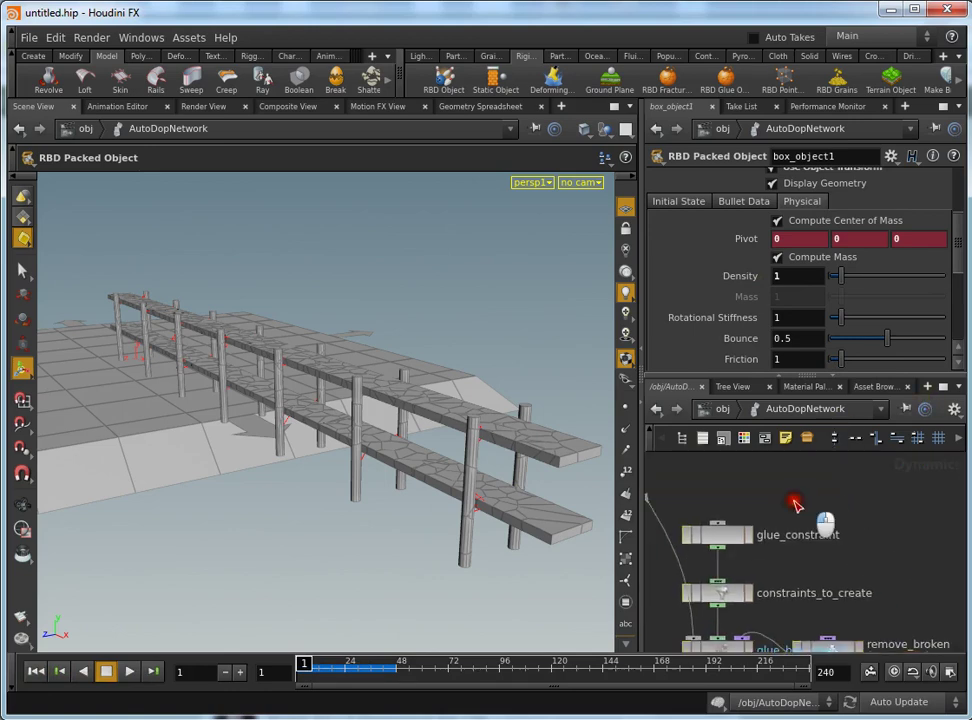
# Set glue_constraint Strength to 1 and play the simulation, then rewind.
pyautogui.click(717, 535)
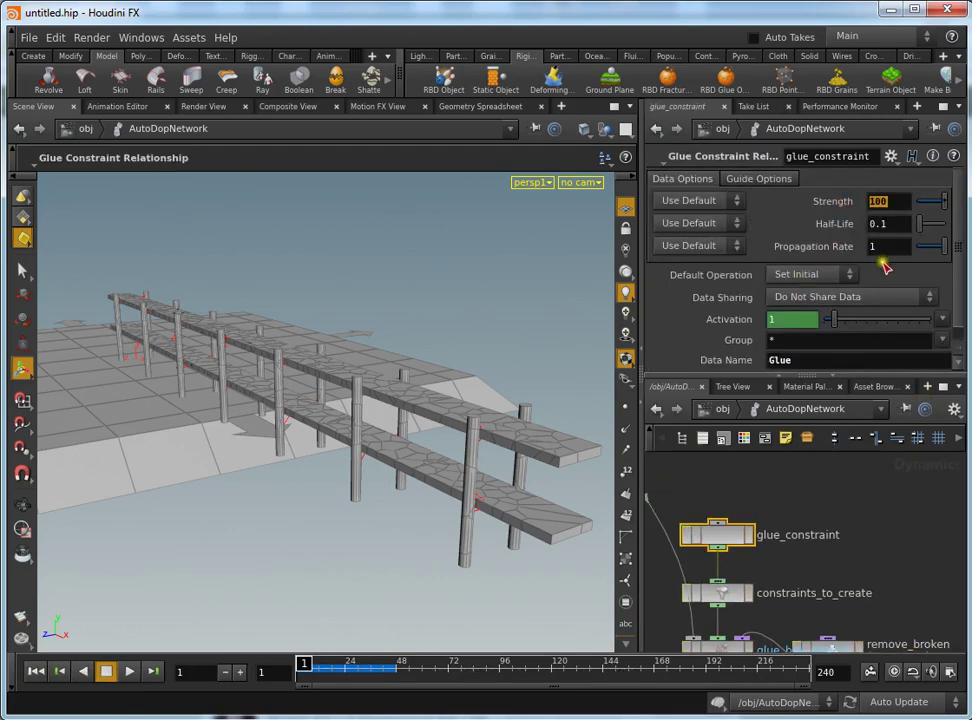
pyautogui.write('1')
pyautogui.press('Return')
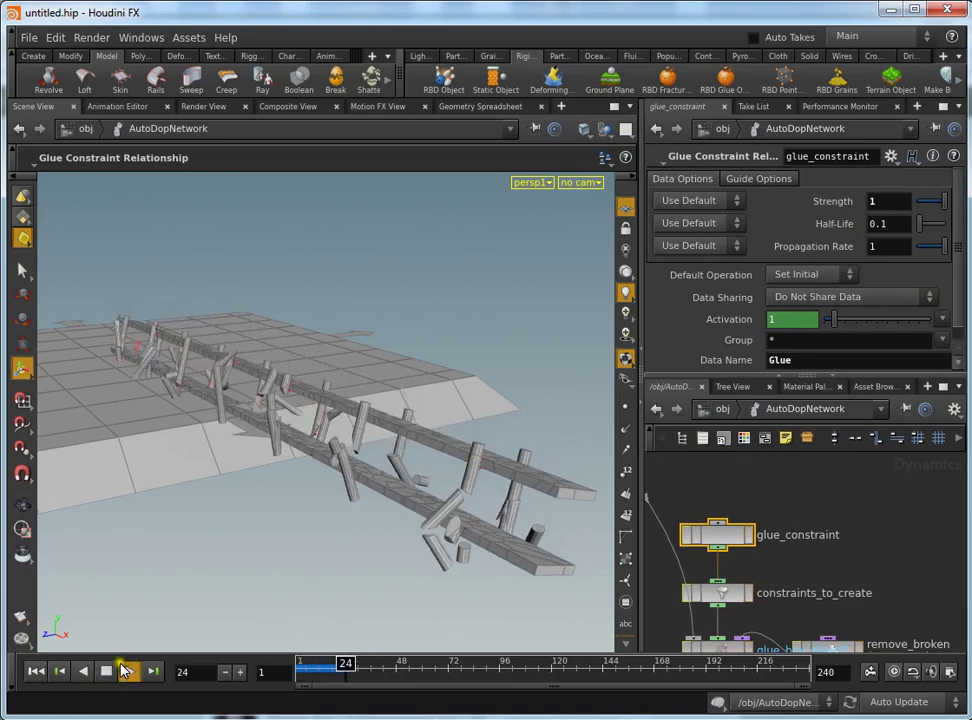
pyautogui.click(106, 671)
pyautogui.click(35, 671)
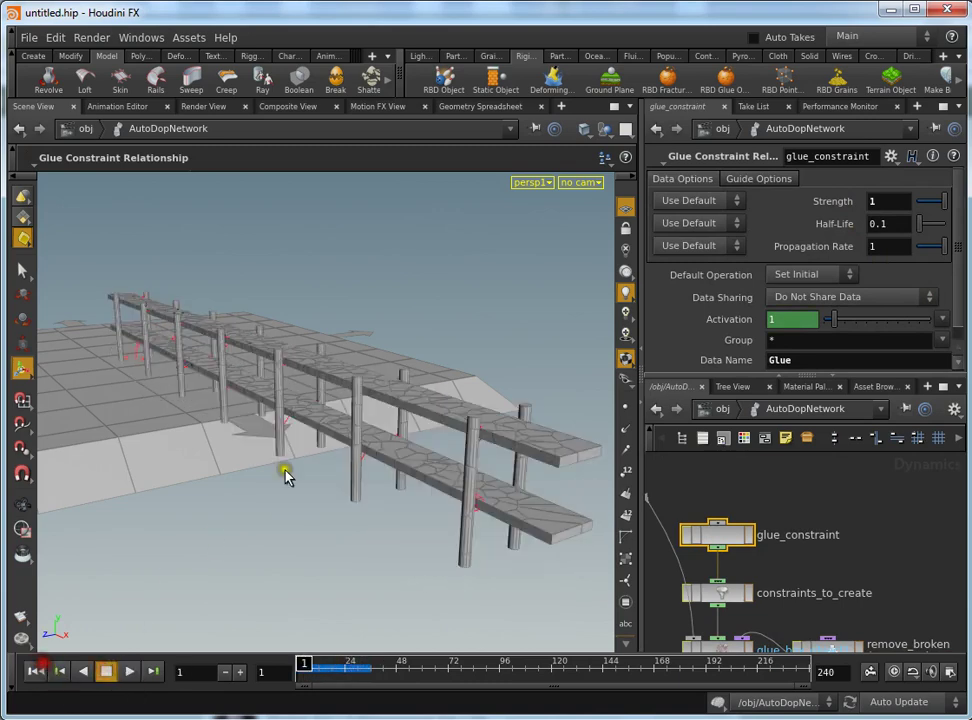
# Set glue Strength to 10, replay and rewind, then pan to the output node.
pyautogui.write('0')
pyautogui.press('Return')
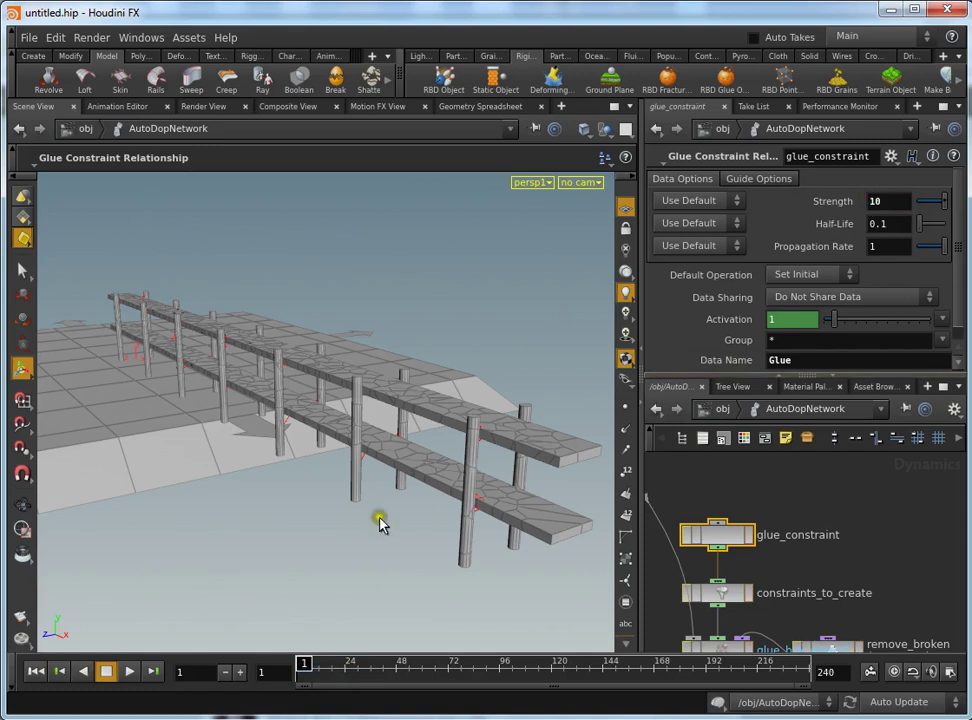
pyautogui.click(130, 671)
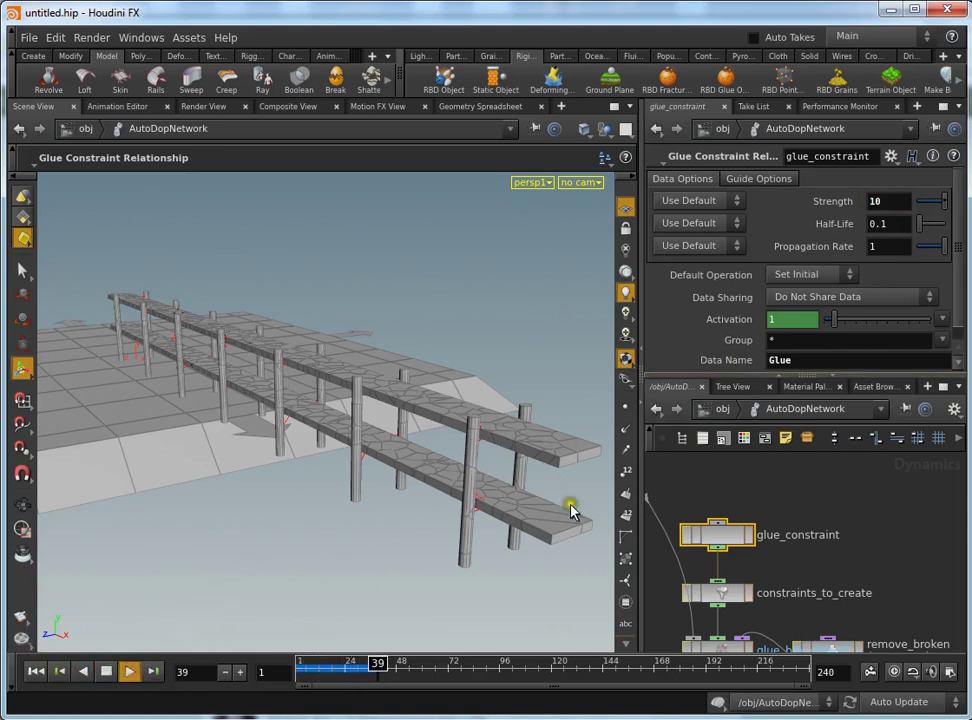
pyautogui.click(106, 671)
pyautogui.click(35, 671)
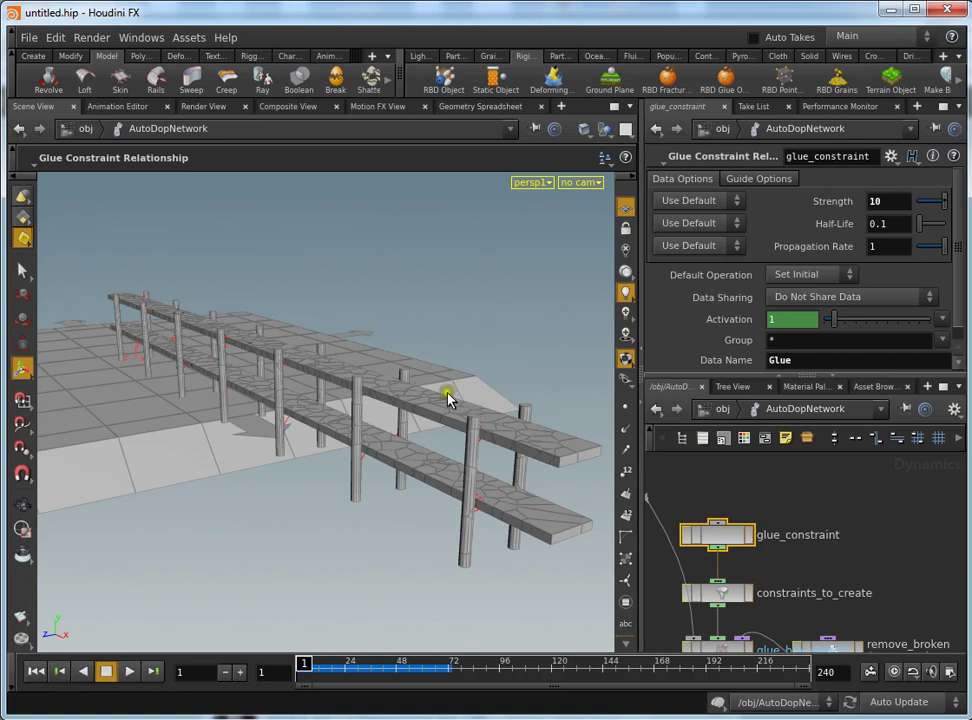
pyautogui.moveTo(860, 640); pyautogui.dragTo(878, 472, button='middle')
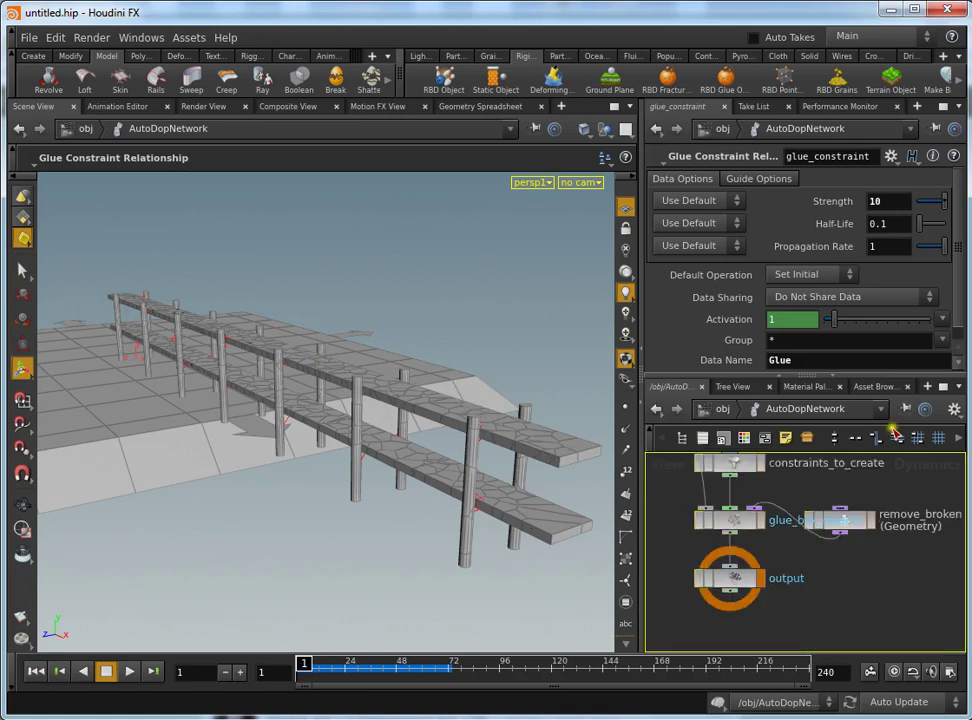
# Select the output node, return to object level, and start a curve from the Create shelf.
pyautogui.click(800, 541)
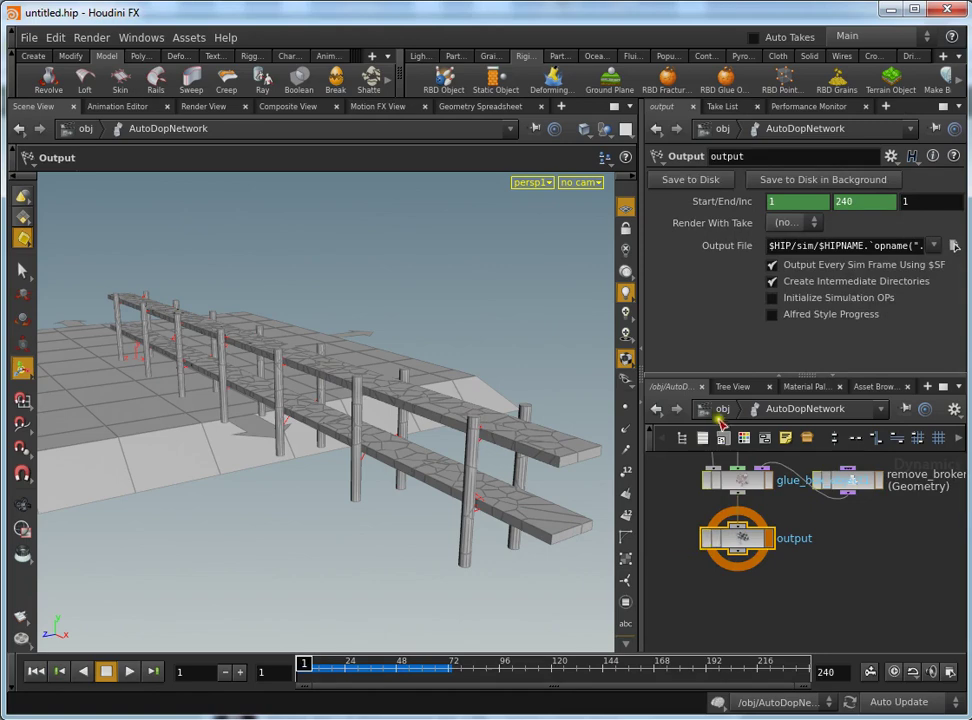
pyautogui.click(722, 410)
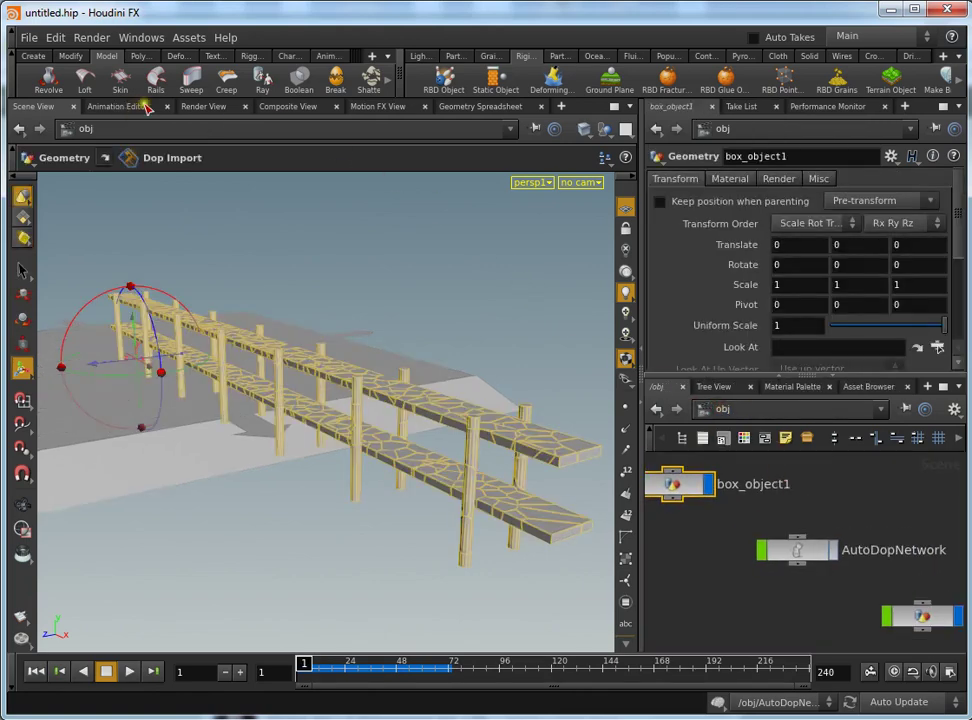
pyautogui.click(40, 57)
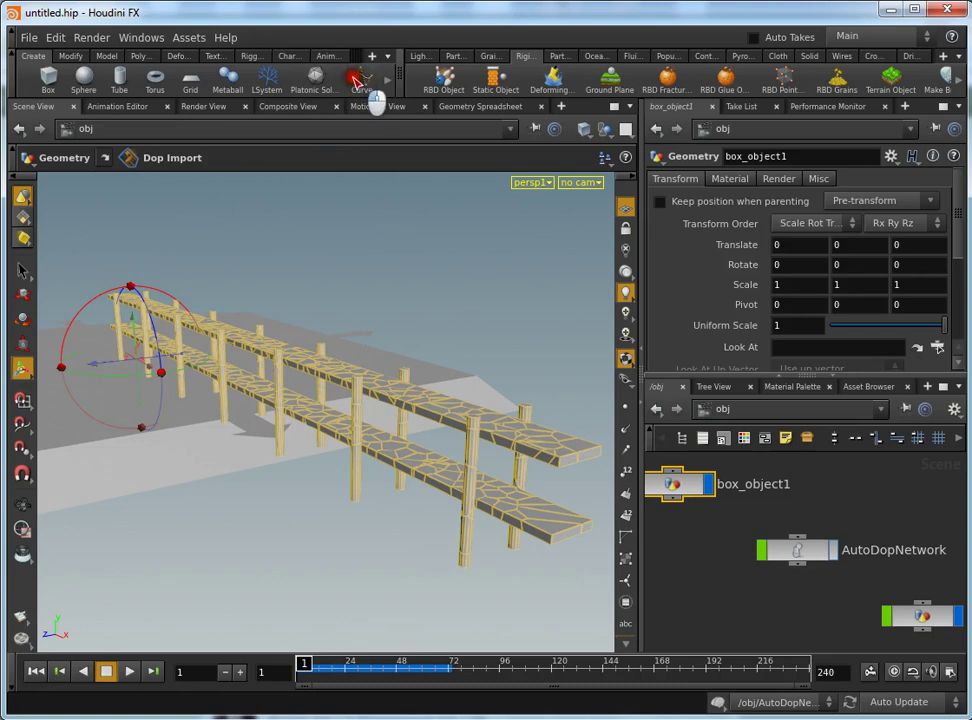
pyautogui.click(361, 80)
# Place the first curve points on the ground beyond the fence end, orbiting between clicks.
pyautogui.click(55, 340)
pyautogui.click(413, 590)
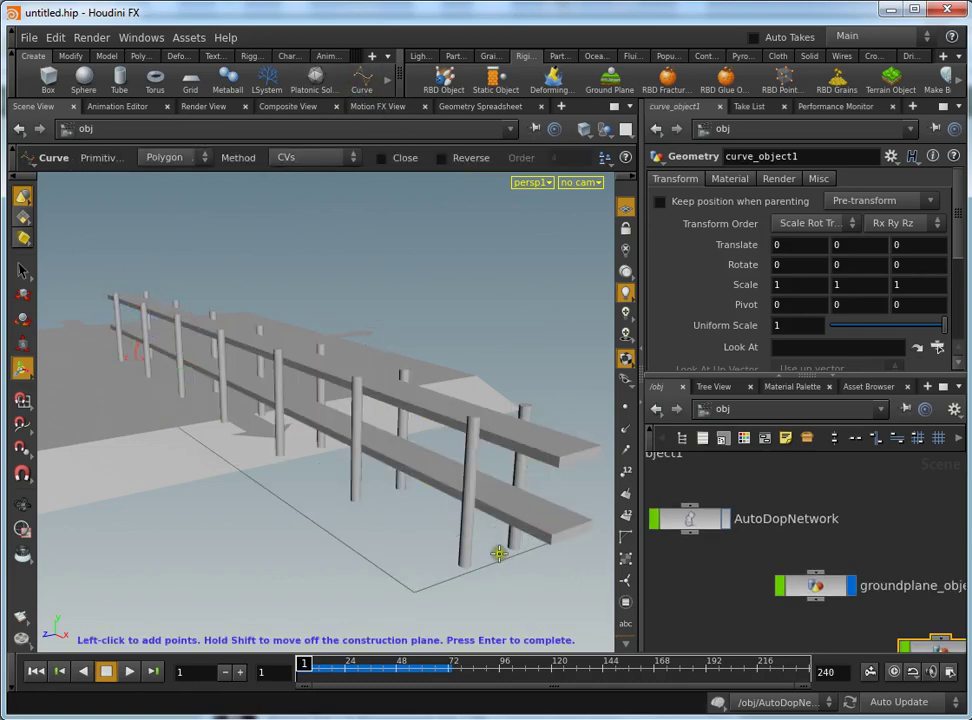
pyautogui.press('Escape')
pyautogui.moveTo(488, 455)
pyautogui.mouseDown()
pyautogui.moveTo(347, 425)
pyautogui.moveTo(428, 483)
pyautogui.moveTo(371, 451)
pyautogui.moveTo(419, 419)
pyautogui.moveTo(397, 453)
pyautogui.moveTo(404, 495)
pyautogui.moveTo(406, 471)
pyautogui.moveTo(293, 462)
pyautogui.moveTo(314, 480)
pyautogui.moveTo(336, 473)
pyautogui.mouseUp()
pyautogui.press('Return')
pyautogui.press('Escape')
pyautogui.press('Return')
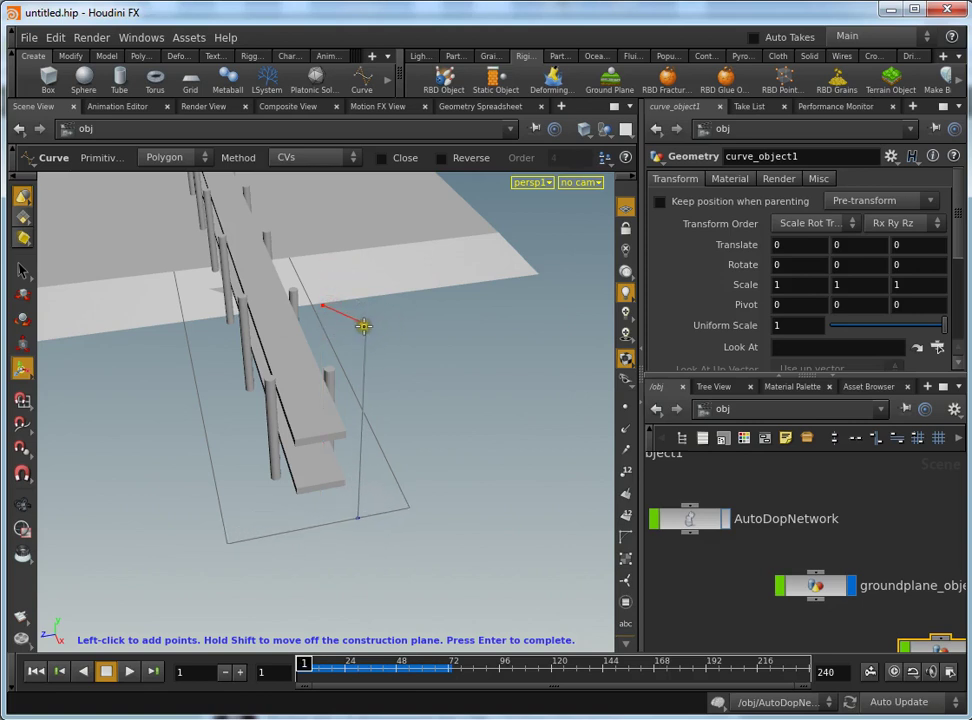
# Reorient the view around the curve, then switch to the top view with space+2.
pyautogui.press('Escape')
pyautogui.moveTo(364, 326)
pyautogui.mouseDown()
pyautogui.moveTo(419, 340)
pyautogui.moveTo(463, 300)
pyautogui.moveTo(321, 347)
pyautogui.mouseUp()
pyautogui.press('Return')
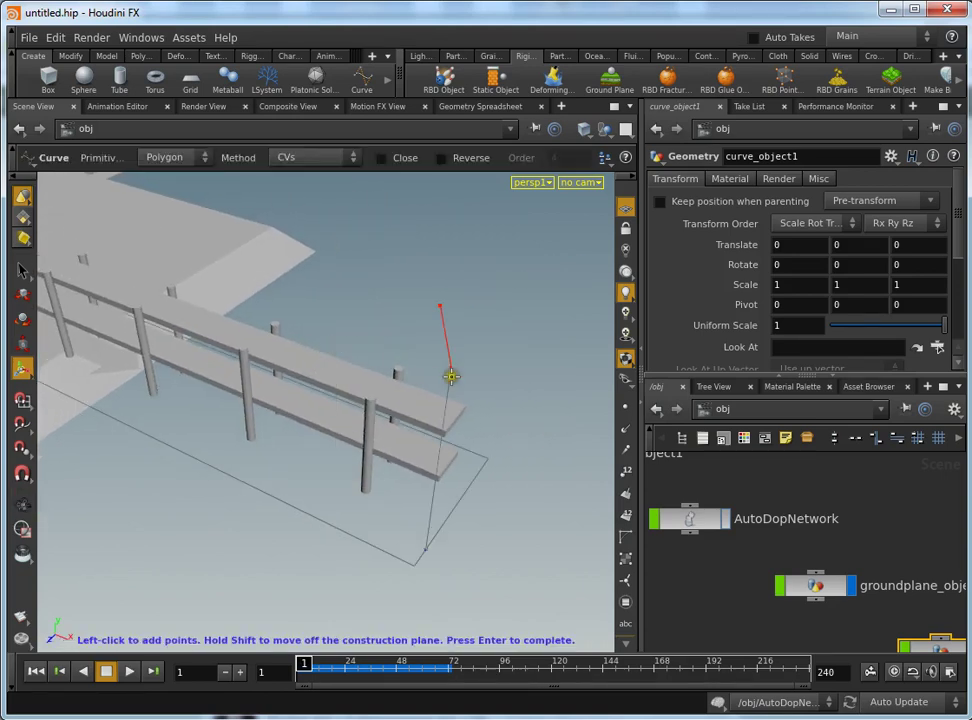
pyautogui.press('Escape')
pyautogui.moveTo(447, 357)
pyautogui.mouseDown()
pyautogui.moveTo(419, 347)
pyautogui.moveTo(412, 419)
pyautogui.mouseUp()
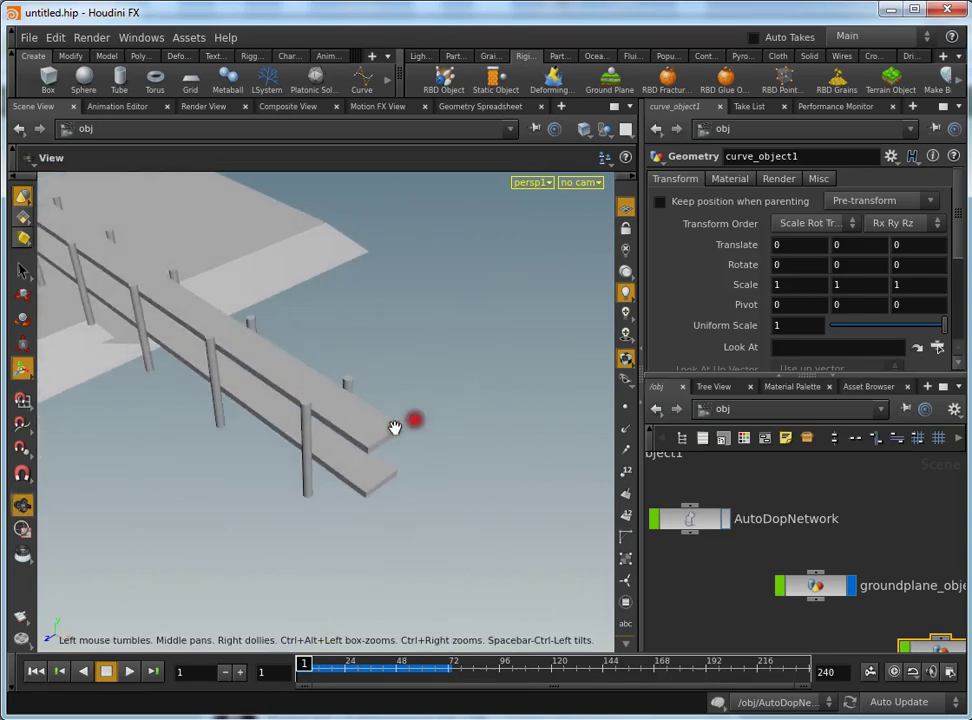
pyautogui.press('Return')
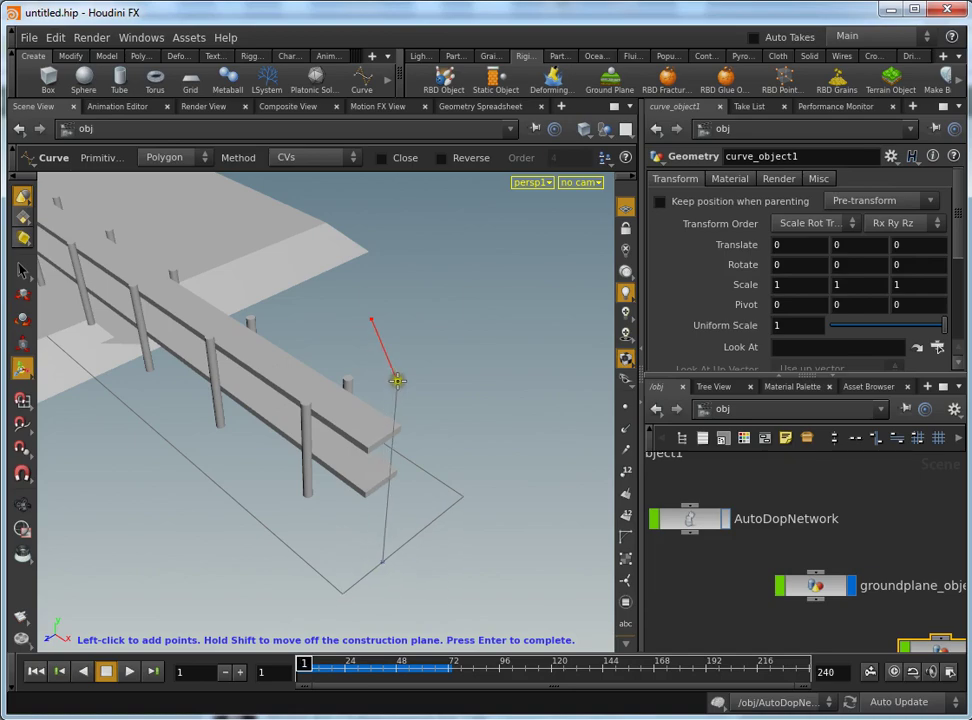
pyautogui.hotkey('space', '2')
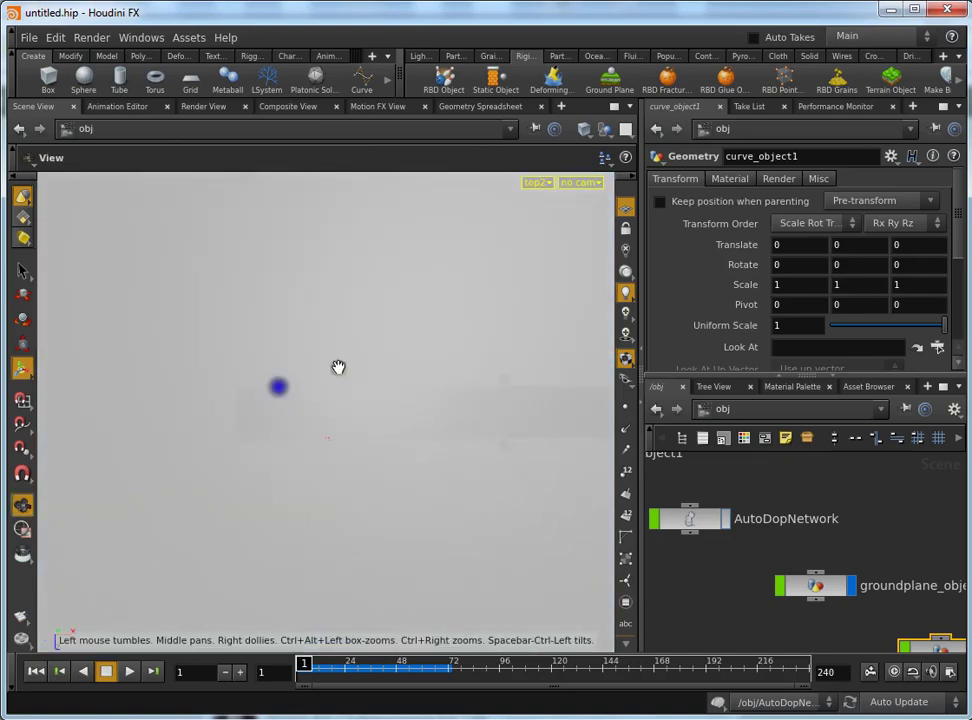
# Frame the fence in the front view, then orbit around it in perspective.
pyautogui.scroll(-5, 475, 350)
pyautogui.scroll(3, 534, 352)
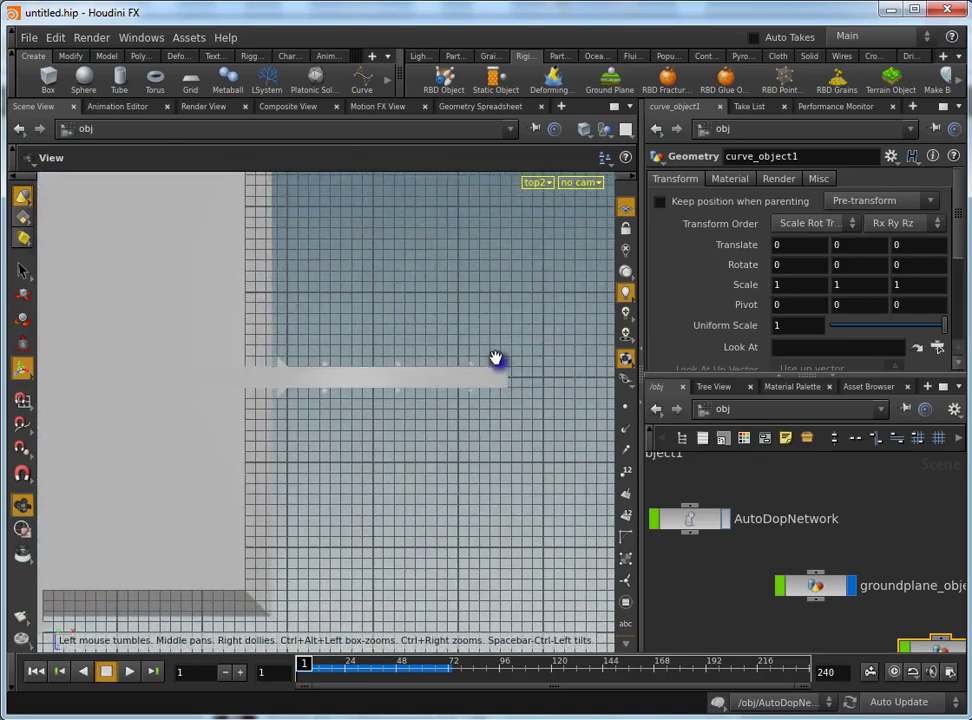
pyautogui.hotkey('space', '3')
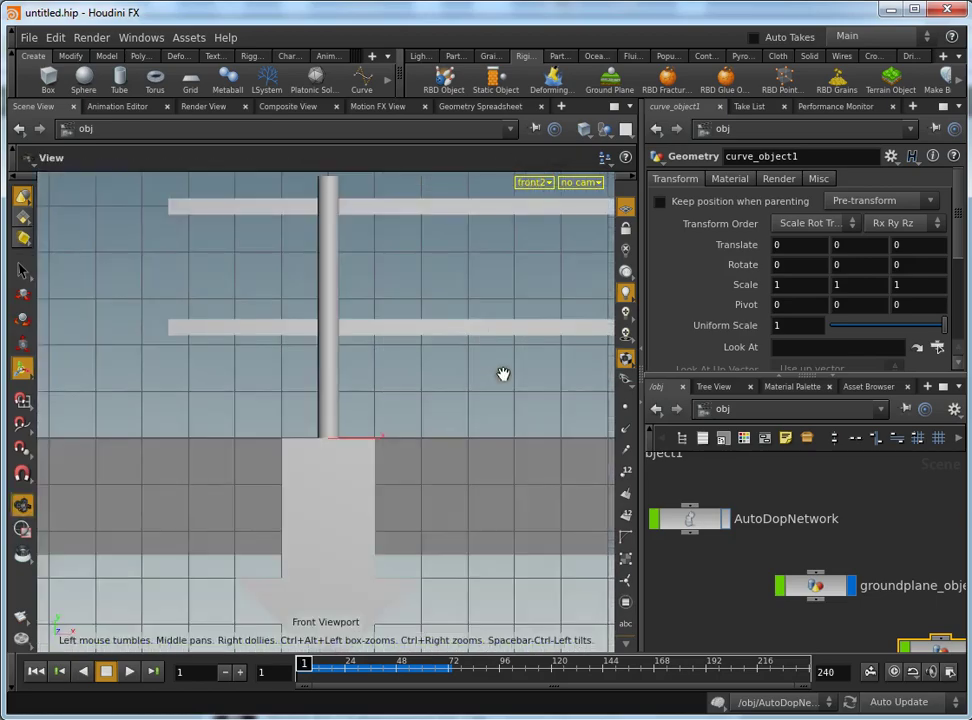
pyautogui.scroll(-3, 500, 365)
pyautogui.scroll(-3, 492, 360)
pyautogui.moveTo(494, 377); pyautogui.dragTo(276, 397, button='middle')
pyautogui.scroll(-3, 300, 380)
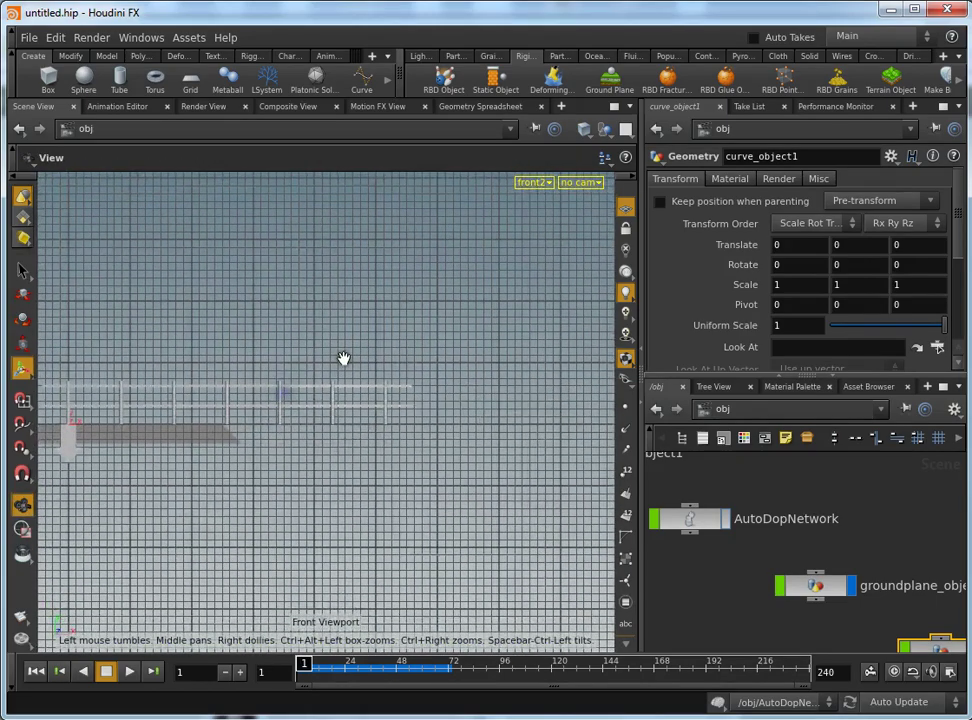
pyautogui.scroll(3, 501, 369)
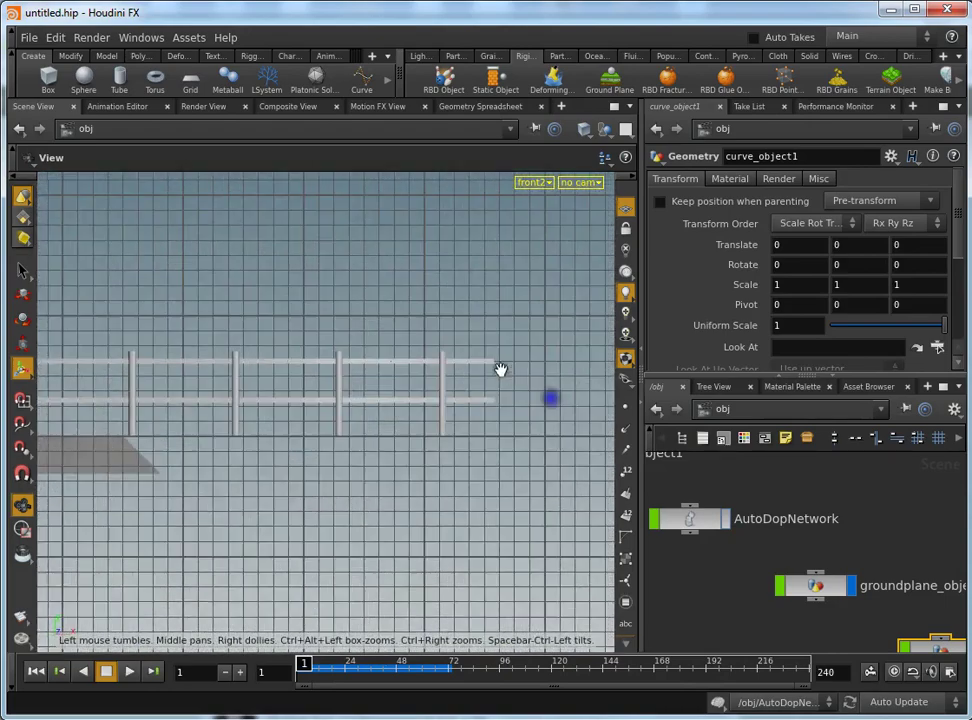
pyautogui.moveTo(428, 374); pyautogui.dragTo(386, 403, button='middle')
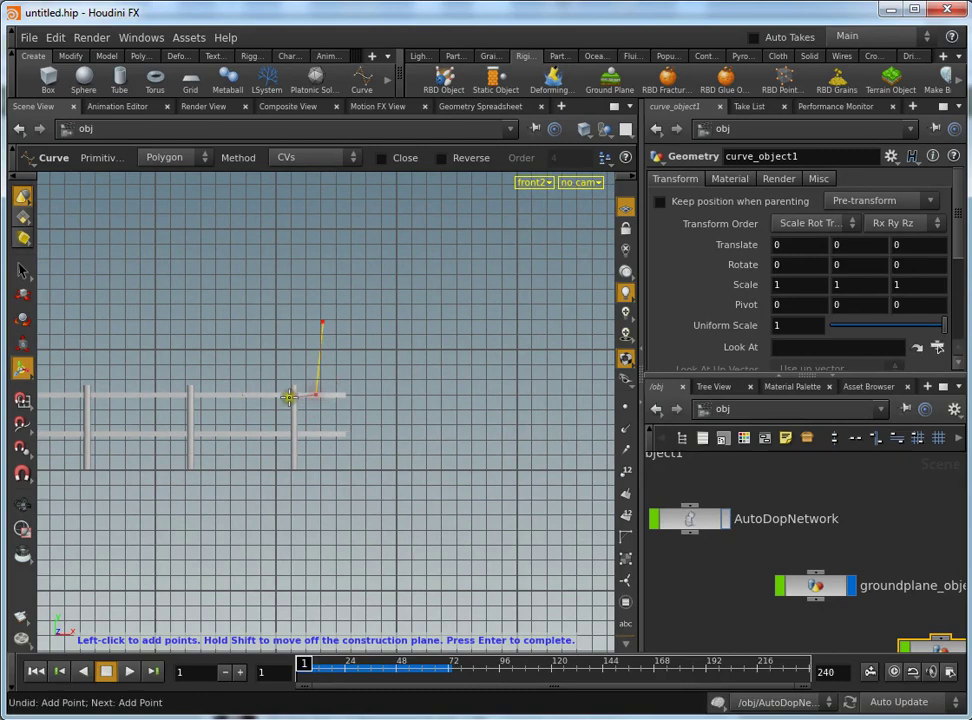
pyautogui.hotkey('space', '1')
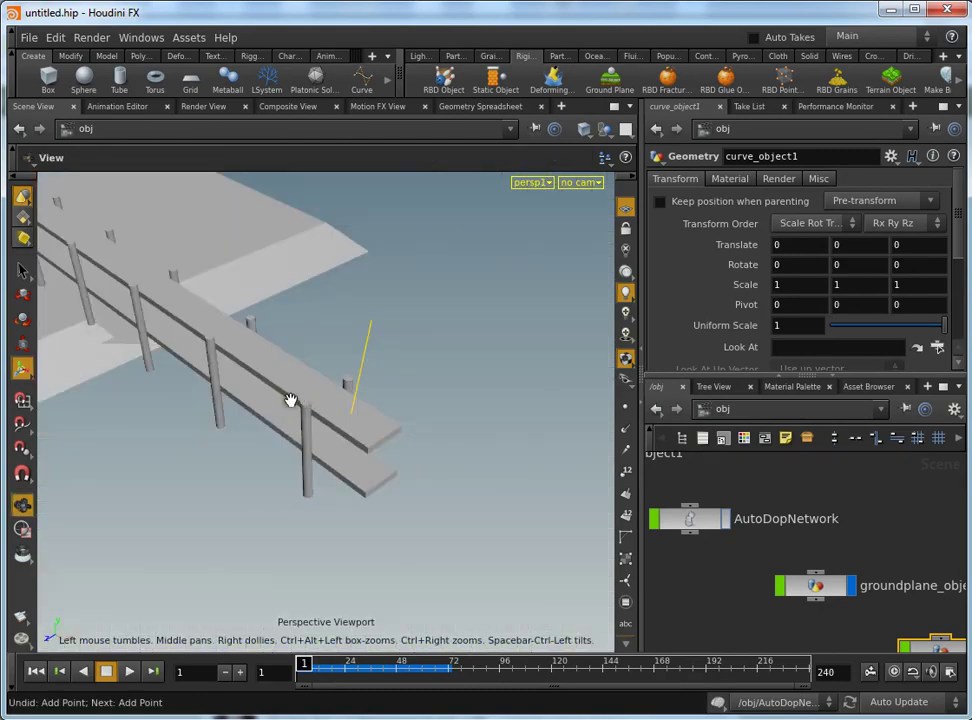
pyautogui.moveTo(289, 400)
pyautogui.mouseDown()
pyautogui.moveTo(297, 386)
pyautogui.moveTo(302, 399)
pyautogui.moveTo(341, 401)
pyautogui.mouseUp()
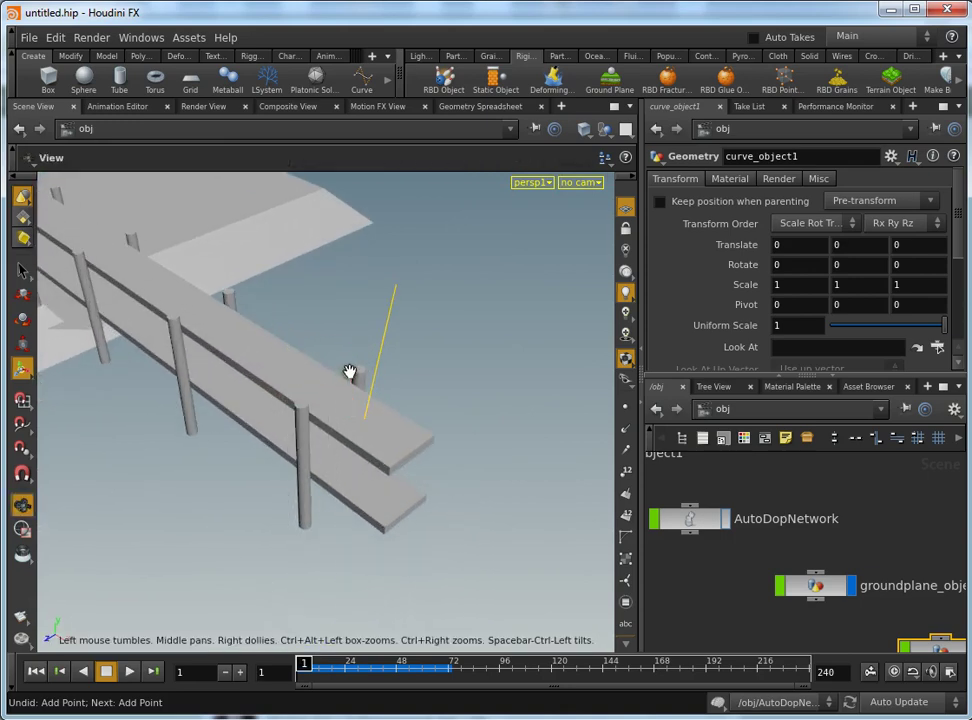
pyautogui.moveTo(347, 373); pyautogui.dragTo(419, 340)
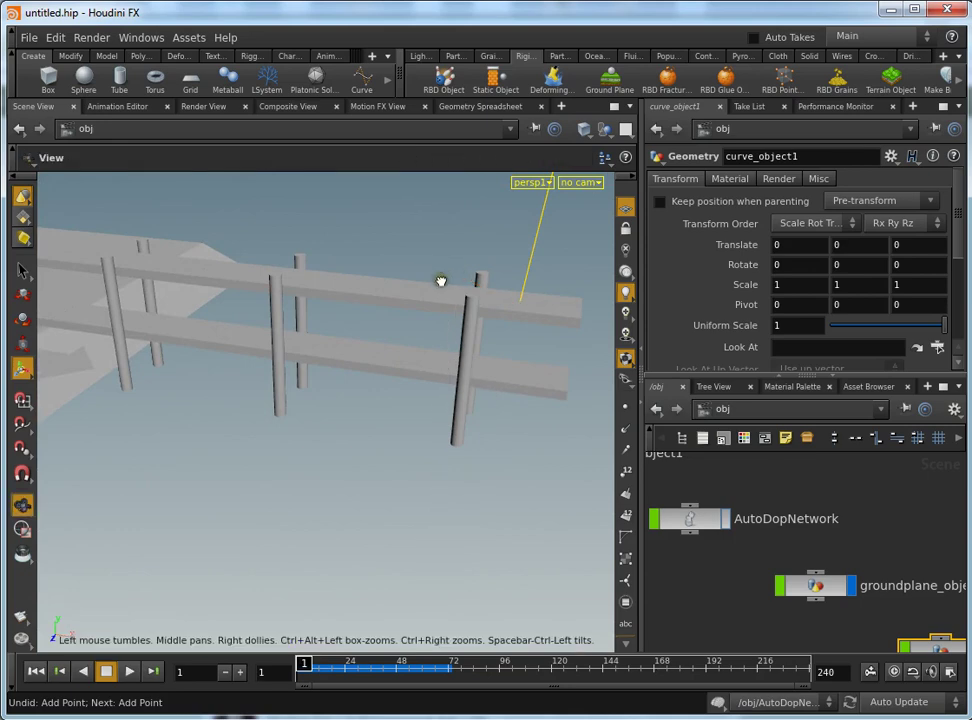
pyautogui.moveTo(443, 278)
pyautogui.mouseDown()
pyautogui.moveTo(362, 304)
pyautogui.moveTo(419, 308)
pyautogui.moveTo(388, 336)
pyautogui.mouseUp()
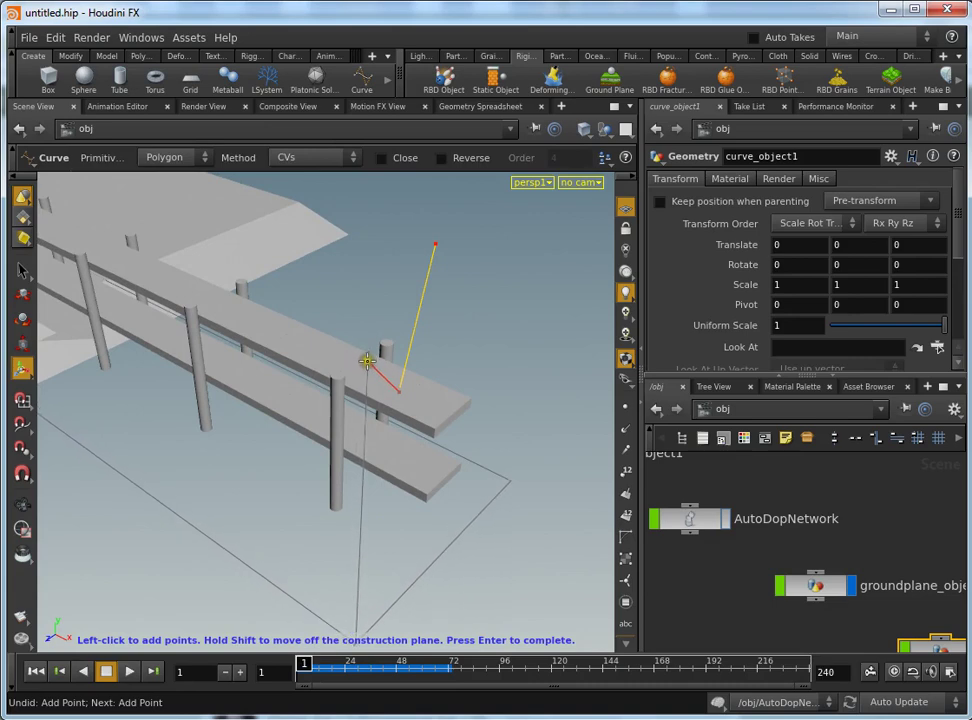
# Look down from the top view with shaded-plus-wireframe display.
pyautogui.hotkey('space', '2')
pyautogui.moveTo(396, 357); pyautogui.dragTo(460, 354, button='right')
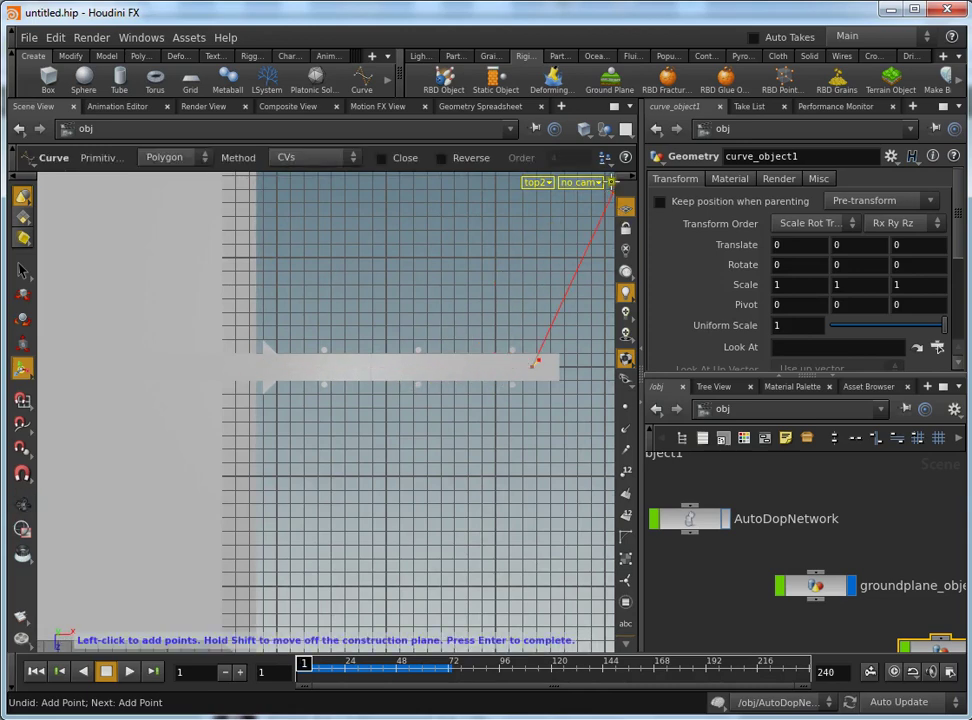
pyautogui.click(585, 133)
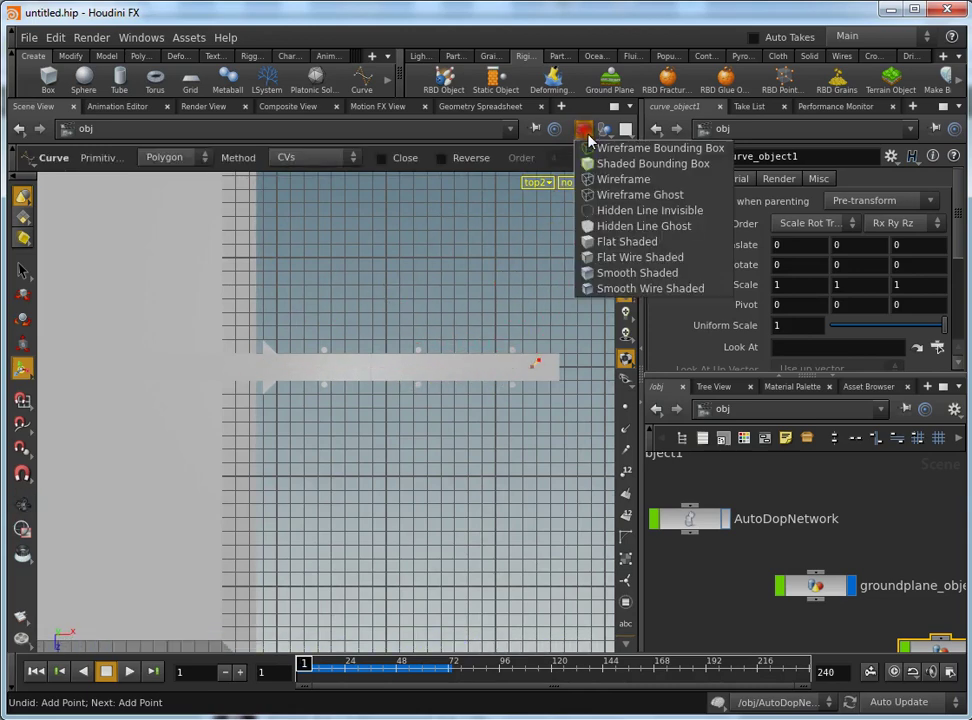
pyautogui.click(662, 290)
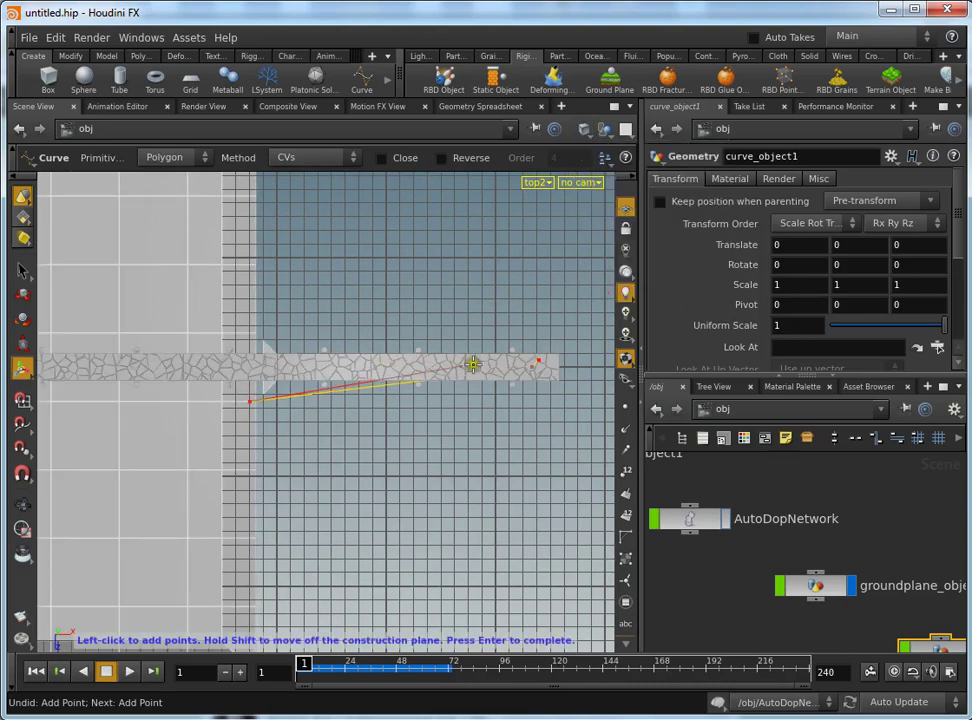
# Remove the last curve point and place four points zigzagging below, on and above the slab.
pyautogui.moveTo(473, 362); pyautogui.dragTo(304, 358, button='middle')
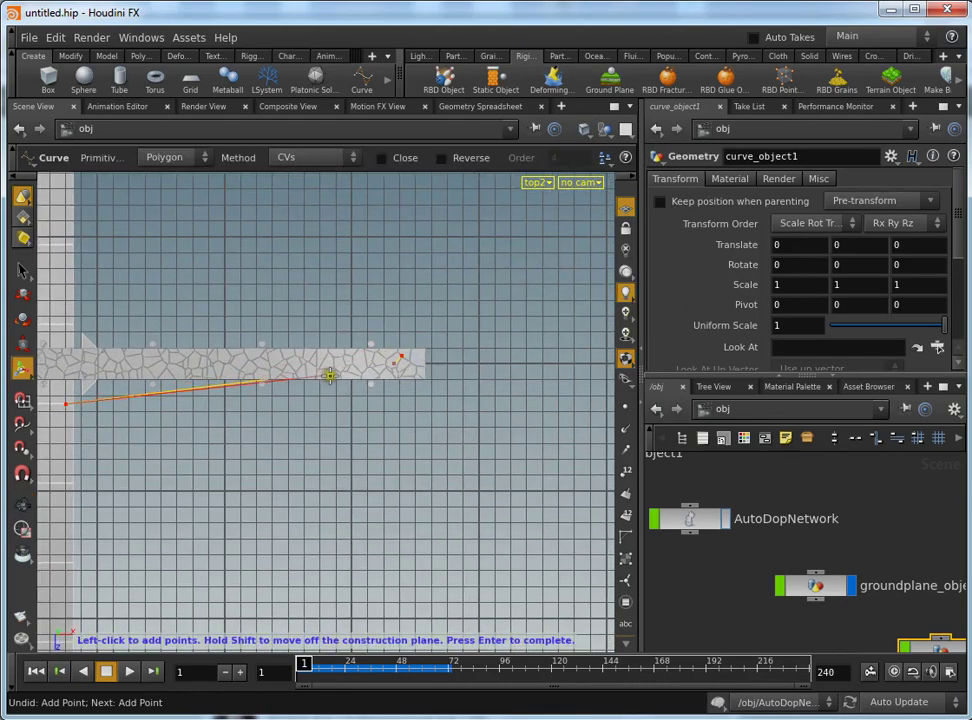
pyautogui.press('Return')
pyautogui.moveTo(247, 405); pyautogui.dragTo(329, 409, button='middle')
pyautogui.press('Return')
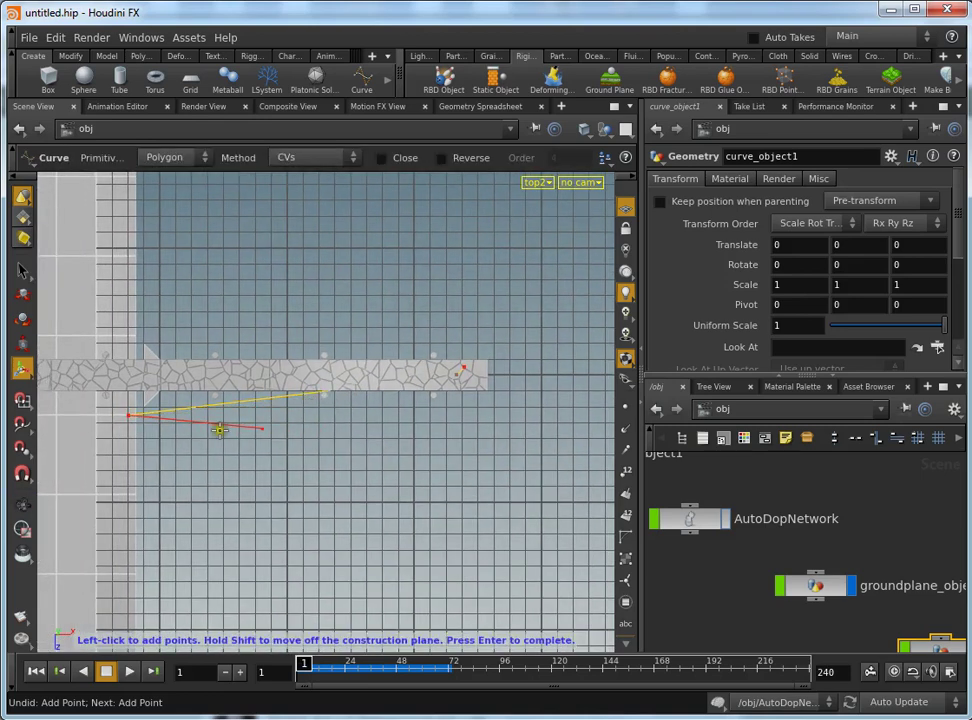
pyautogui.press('Delete')
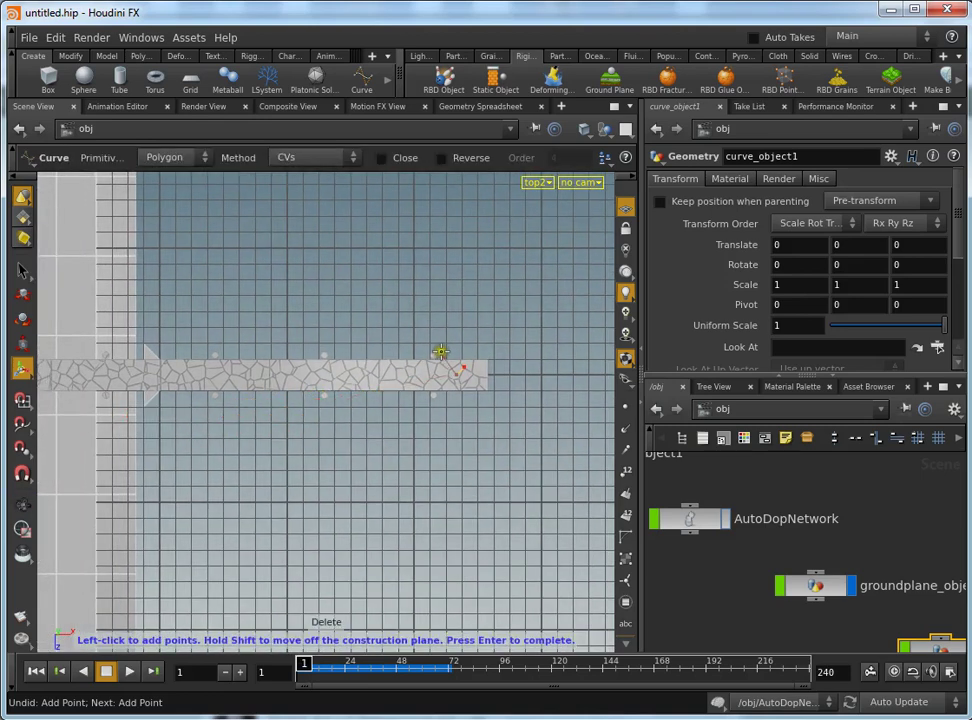
pyautogui.moveTo(440, 351)
pyautogui.mouseDown(button='right')
pyautogui.moveTo(340, 347)
pyautogui.moveTo(393, 345)
pyautogui.mouseUp(button='right')
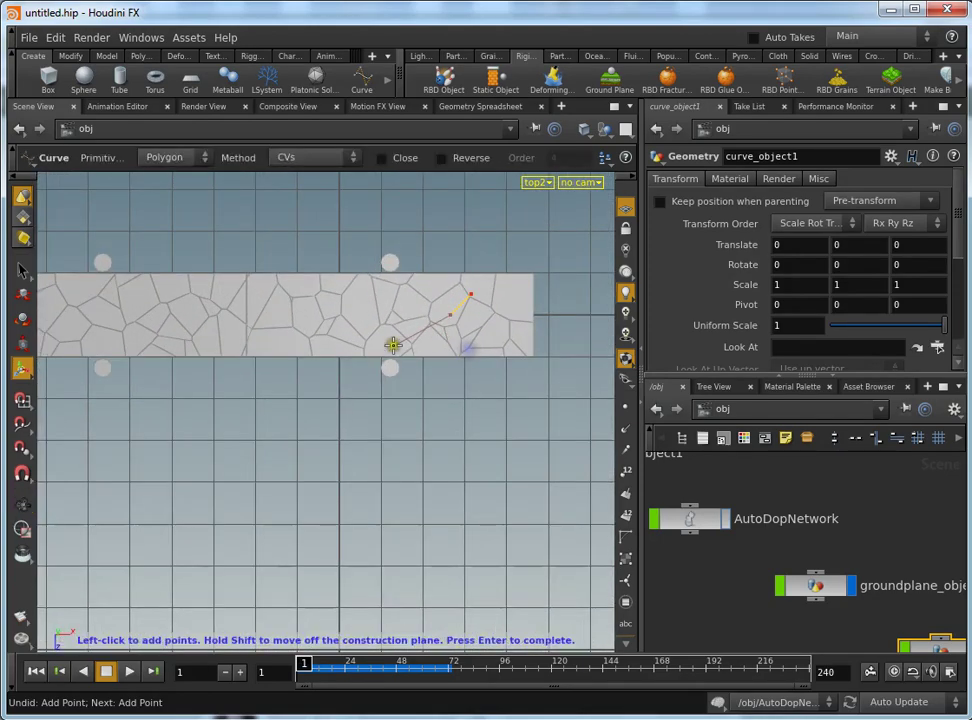
pyautogui.moveTo(420, 344); pyautogui.dragTo(397, 418, button='middle')
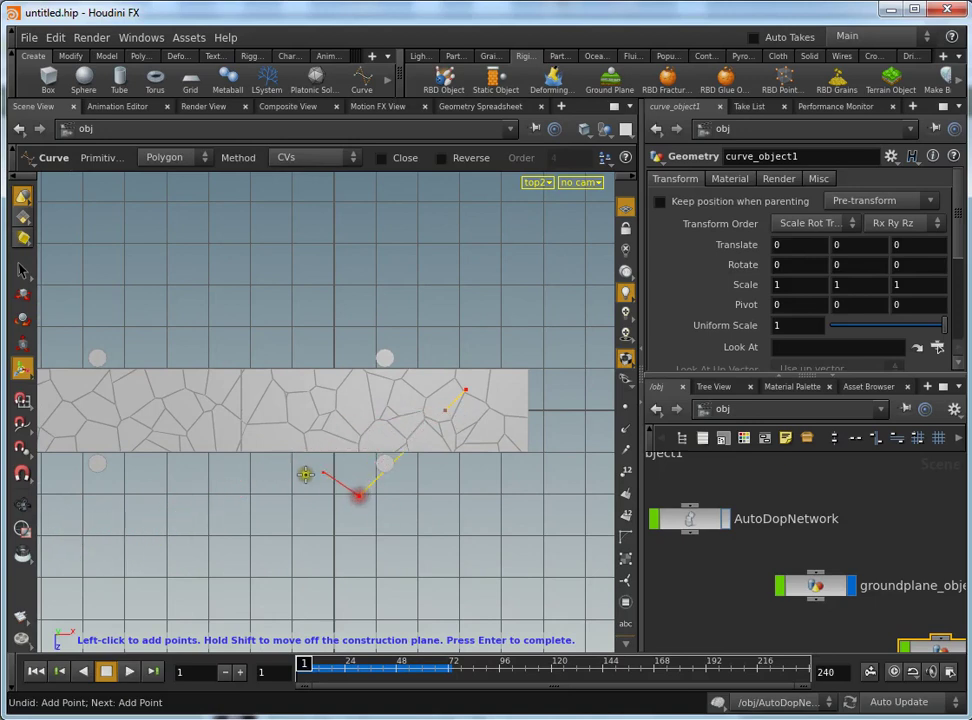
pyautogui.click(260, 521)
pyautogui.click(246, 479)
pyautogui.click(258, 425)
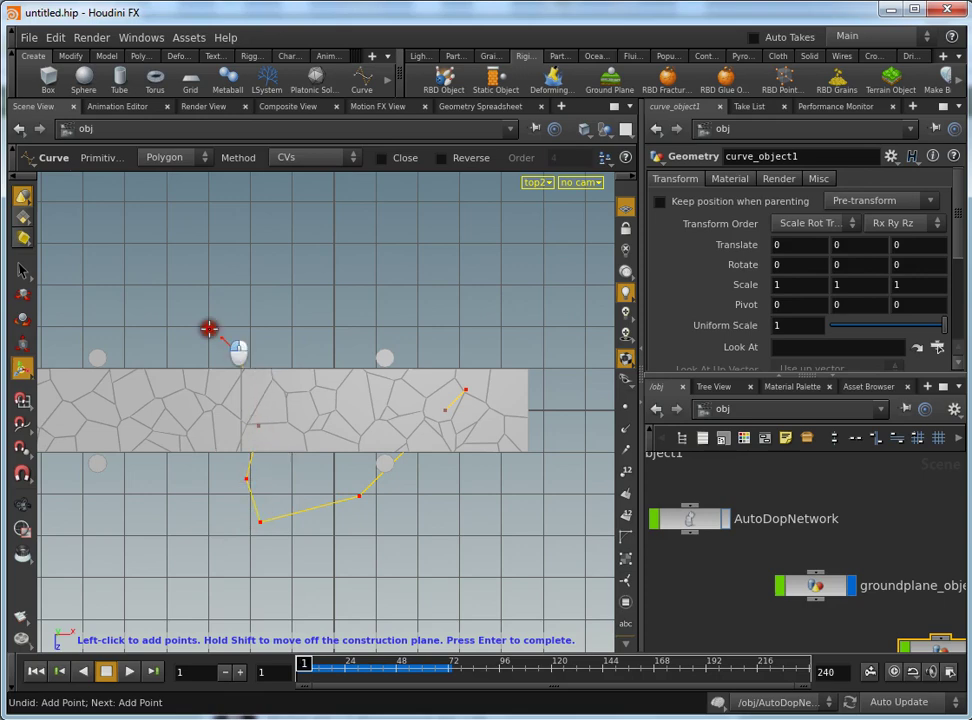
pyautogui.click(205, 327)
# Add five more curve points weaving back and forth across the slab.
pyautogui.moveTo(93, 263); pyautogui.dragTo(365, 301, button='middle')
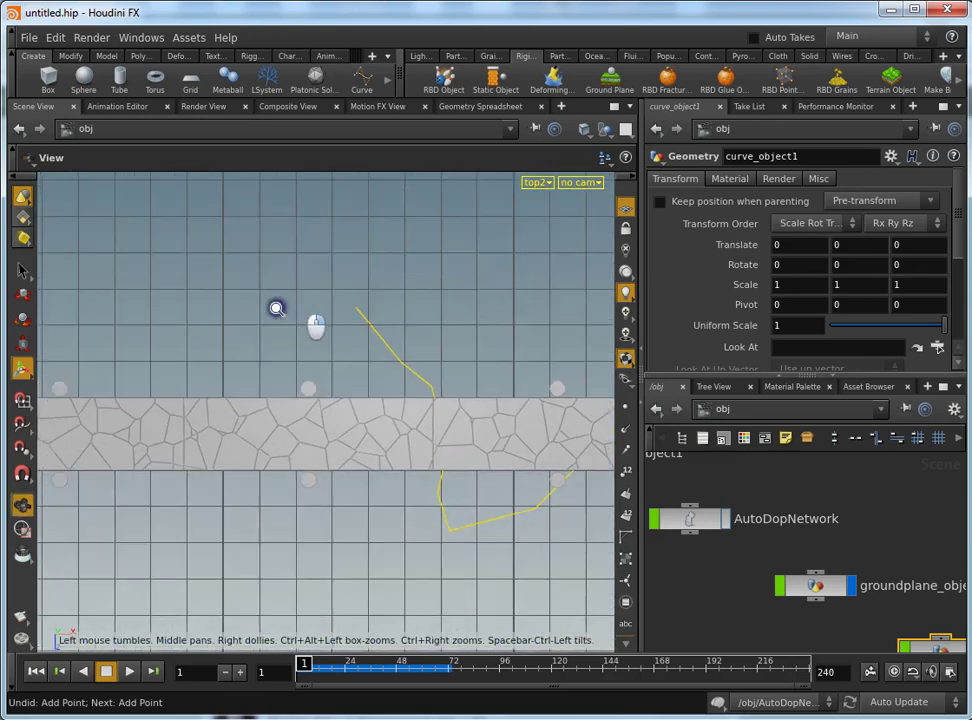
pyautogui.scroll(-3, 300, 325)
pyautogui.click(291, 350)
pyautogui.click(256, 382)
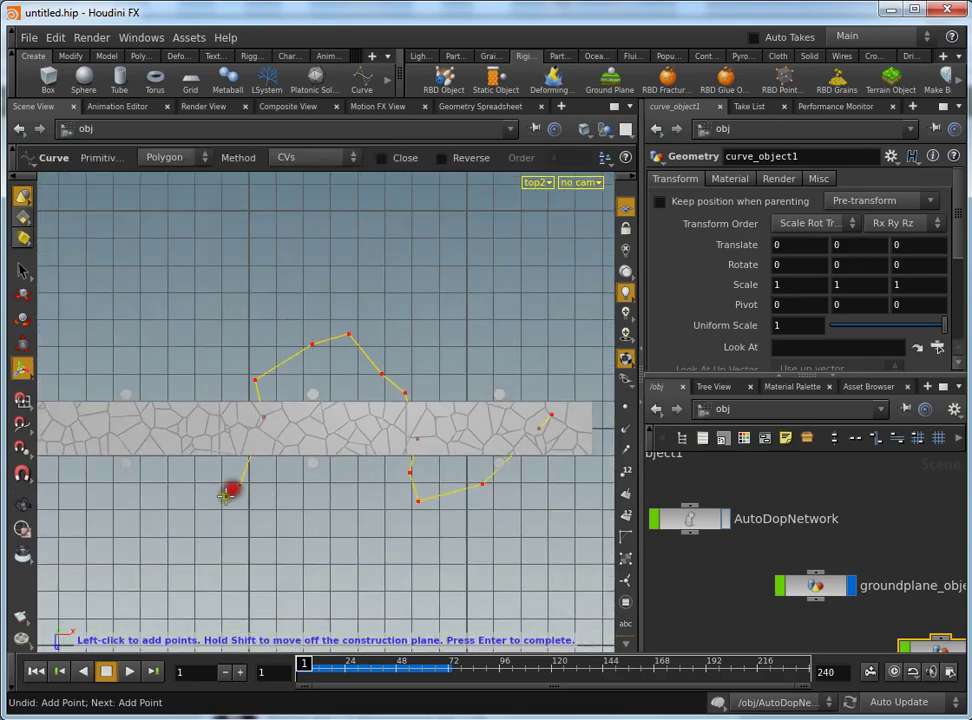
pyautogui.press('Escape')
pyautogui.moveTo(187, 534)
pyautogui.mouseDown()
pyautogui.moveTo(324, 476)
pyautogui.moveTo(258, 523)
pyautogui.moveTo(436, 423)
pyautogui.moveTo(386, 462)
pyautogui.moveTo(334, 473)
pyautogui.moveTo(289, 506)
pyautogui.moveTo(401, 358)
pyautogui.moveTo(395, 406)
pyautogui.mouseUp()
pyautogui.press('Escape')
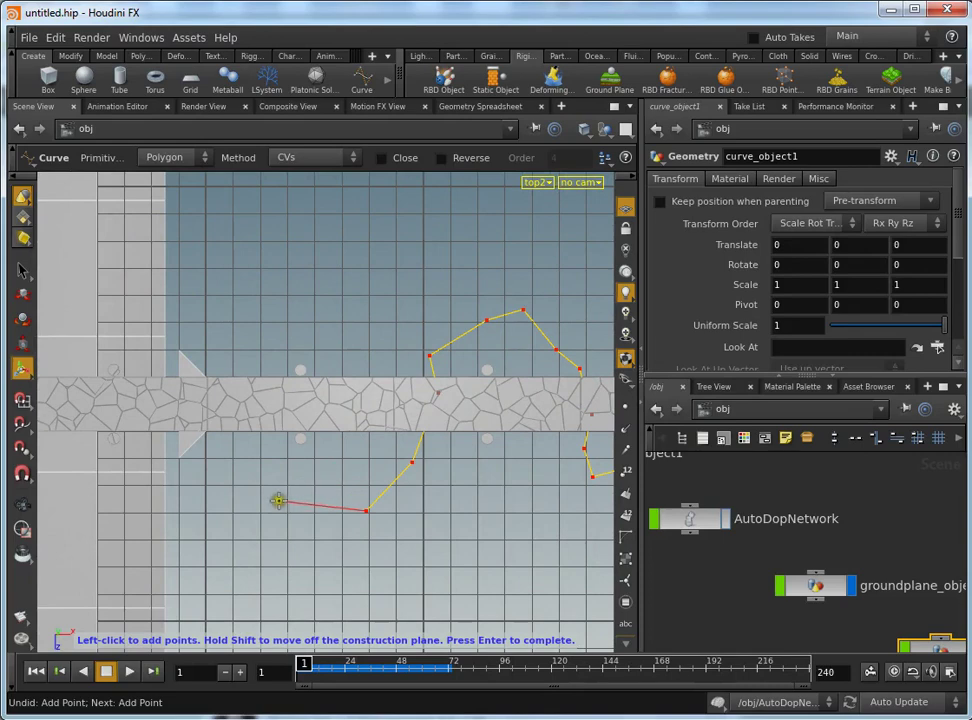
pyautogui.click(199, 347)
pyautogui.click(133, 291)
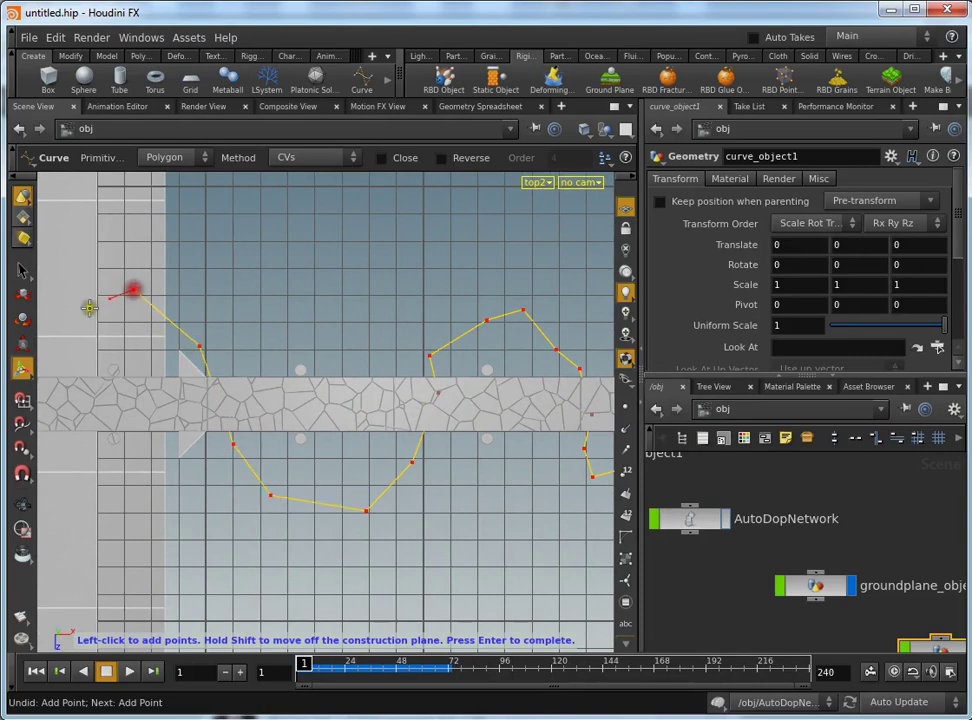
pyautogui.click(64, 333)
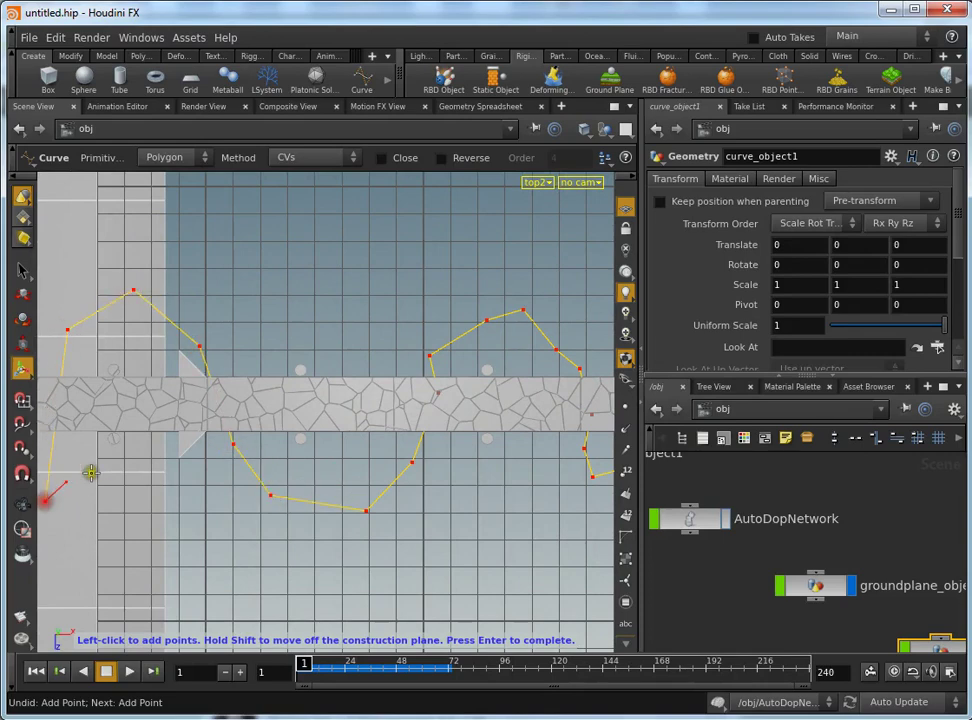
# Extend the curve with eight points toward the lower left and finish it.
pyautogui.moveTo(91, 471); pyautogui.dragTo(304, 480)
pyautogui.moveTo(186, 475)
pyautogui.mouseDown(button='right')
pyautogui.moveTo(384, 421)
pyautogui.moveTo(265, 475)
pyautogui.moveTo(232, 466)
pyautogui.mouseUp(button='right')
pyautogui.press('Return')
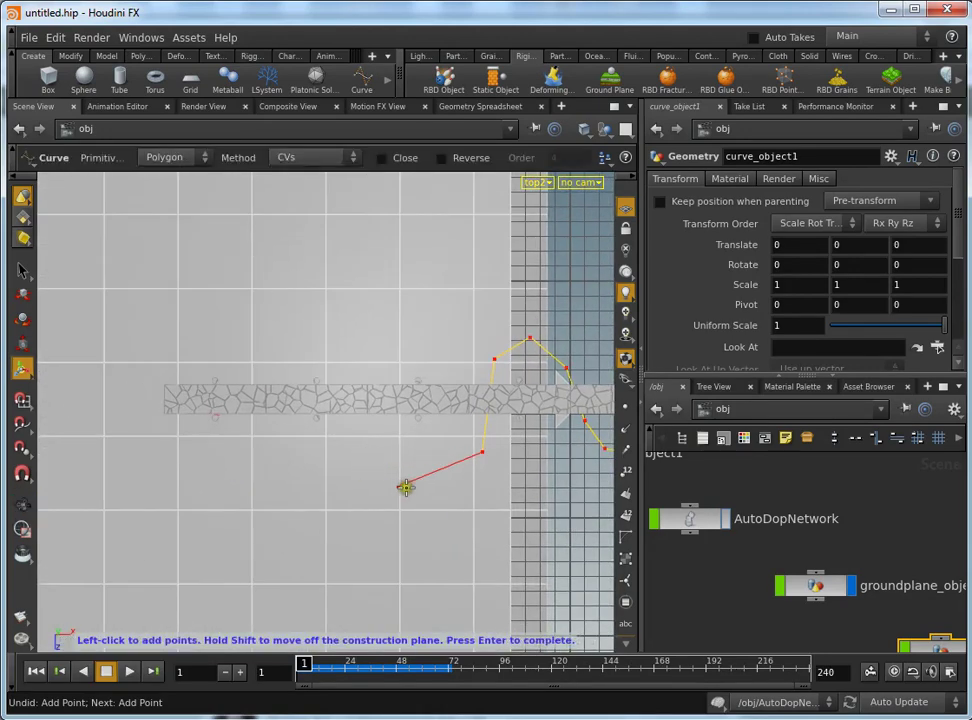
pyautogui.click(416, 488)
pyautogui.click(373, 463)
pyautogui.click(358, 430)
pyautogui.click(304, 318)
pyautogui.click(261, 322)
pyautogui.click(218, 366)
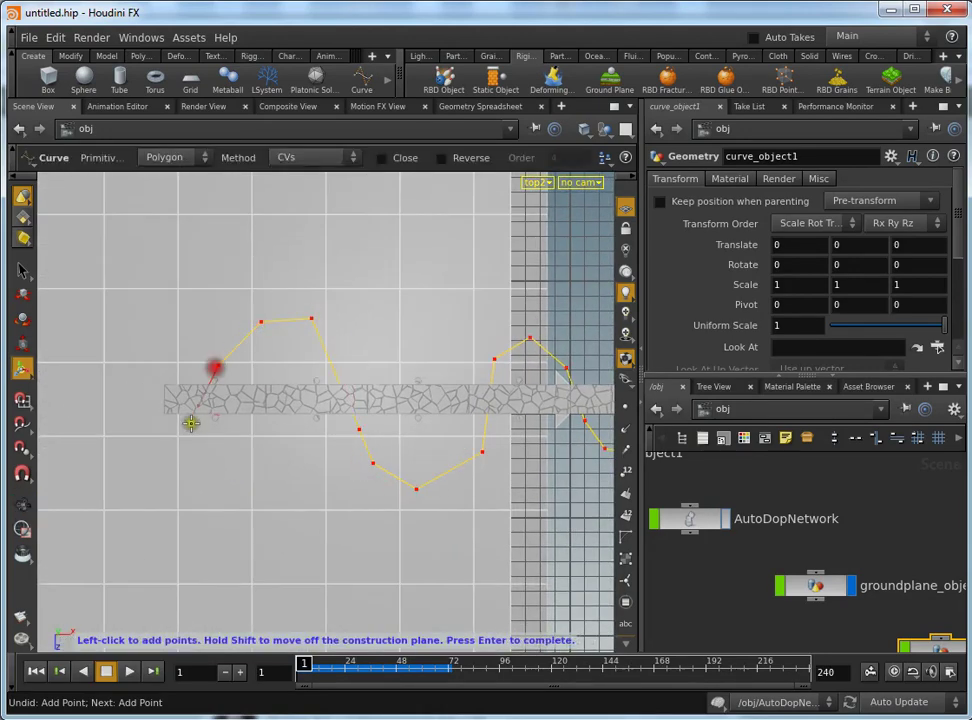
pyautogui.click(197, 456)
pyautogui.click(140, 494)
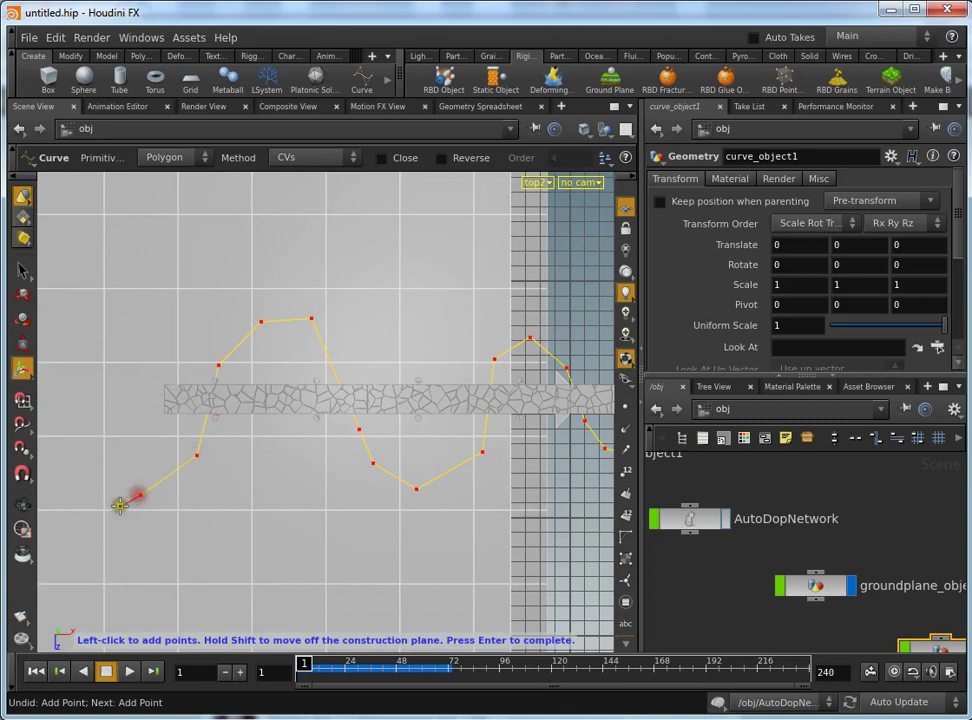
pyautogui.press('Return')
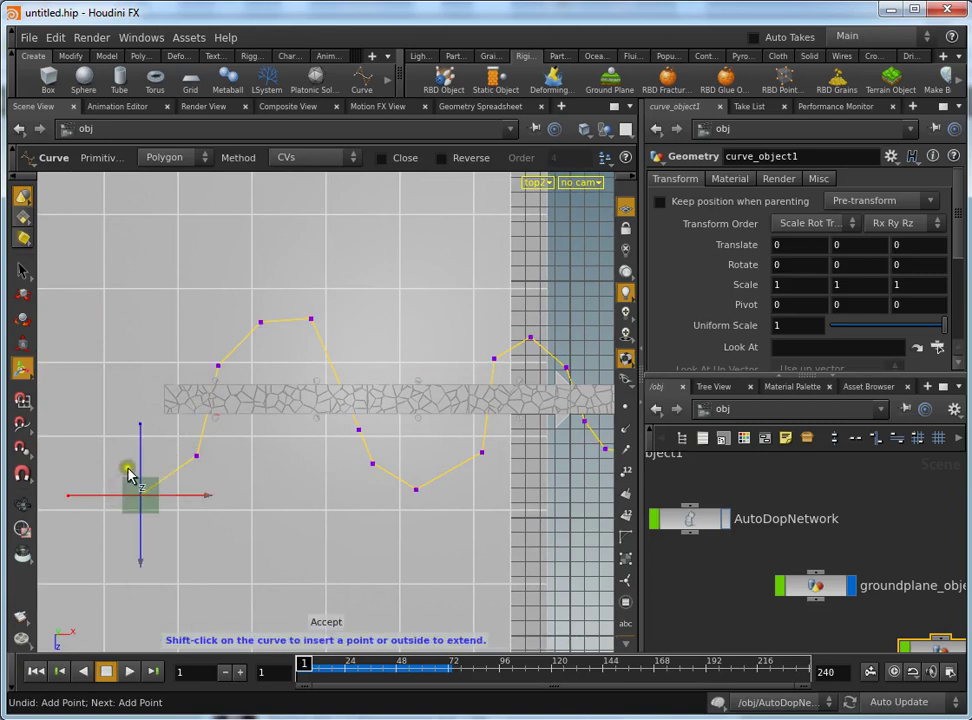
pyautogui.press('Escape')
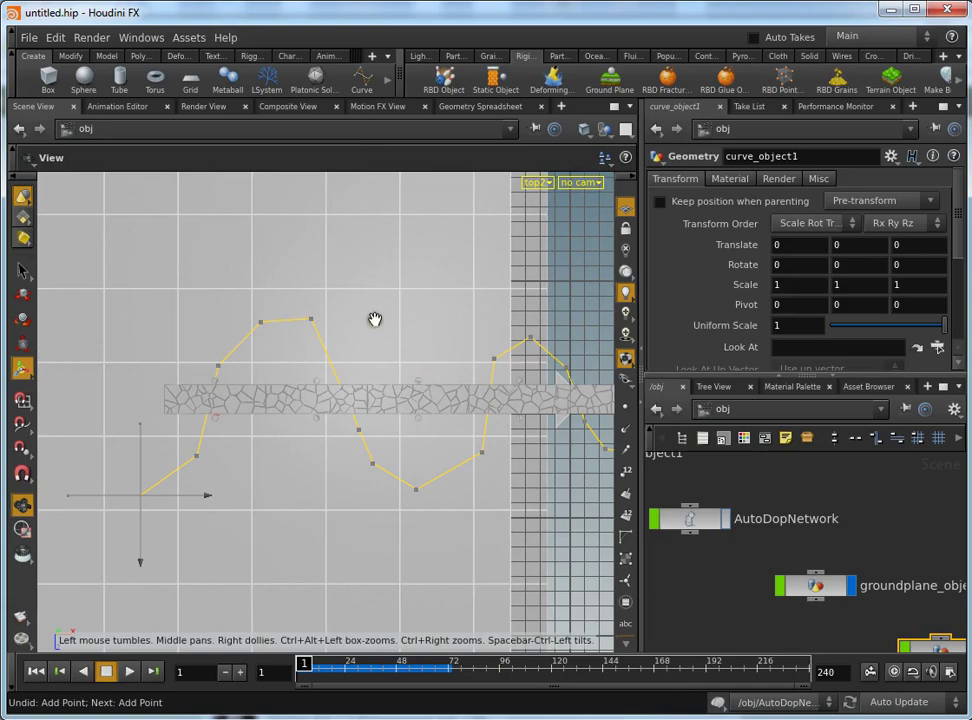
pyautogui.moveTo(374, 320)
pyautogui.mouseDown()
pyautogui.moveTo(390, 325)
pyautogui.moveTo(254, 384)
pyautogui.mouseUp()
pyautogui.moveTo(300, 343)
pyautogui.mouseDown()
pyautogui.moveTo(476, 377)
pyautogui.moveTo(330, 338)
pyautogui.moveTo(404, 297)
pyautogui.moveTo(464, 289)
pyautogui.moveTo(438, 284)
pyautogui.moveTo(371, 297)
pyautogui.moveTo(471, 321)
pyautogui.moveTo(473, 340)
pyautogui.mouseUp()
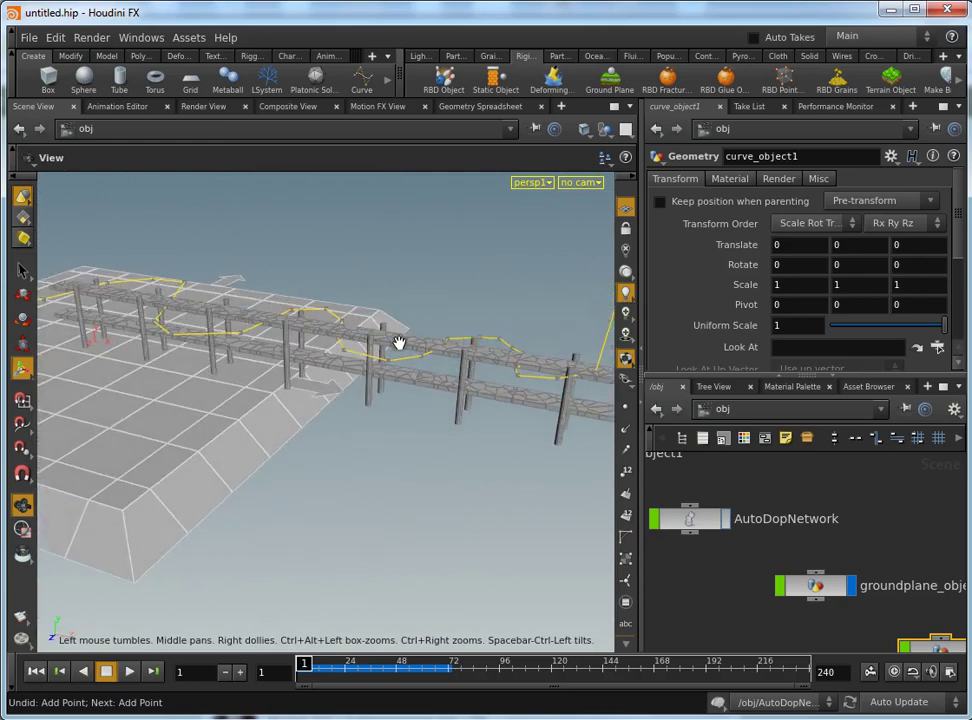
pyautogui.moveTo(155, 287); pyautogui.dragTo(369, 303)
pyautogui.press('Return')
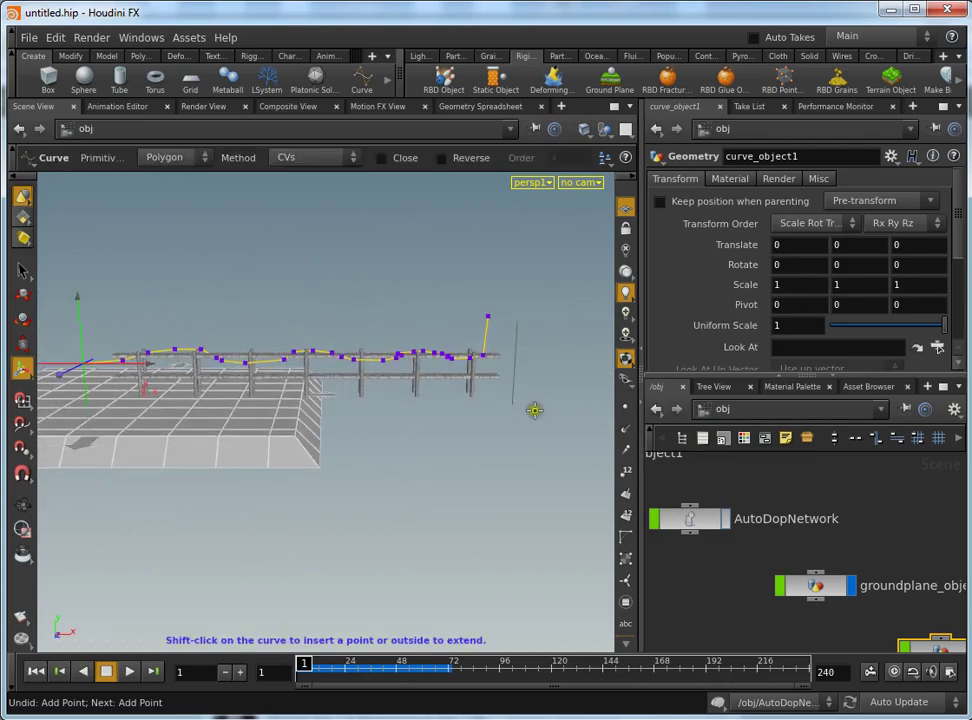
pyautogui.moveTo(935, 540)
pyautogui.mouseDown(button='middle')
pyautogui.moveTo(861, 494)
pyautogui.moveTo(845, 580)
pyautogui.mouseUp(button='middle')
pyautogui.click(857, 598)
pyautogui.doubleClick(857, 598)
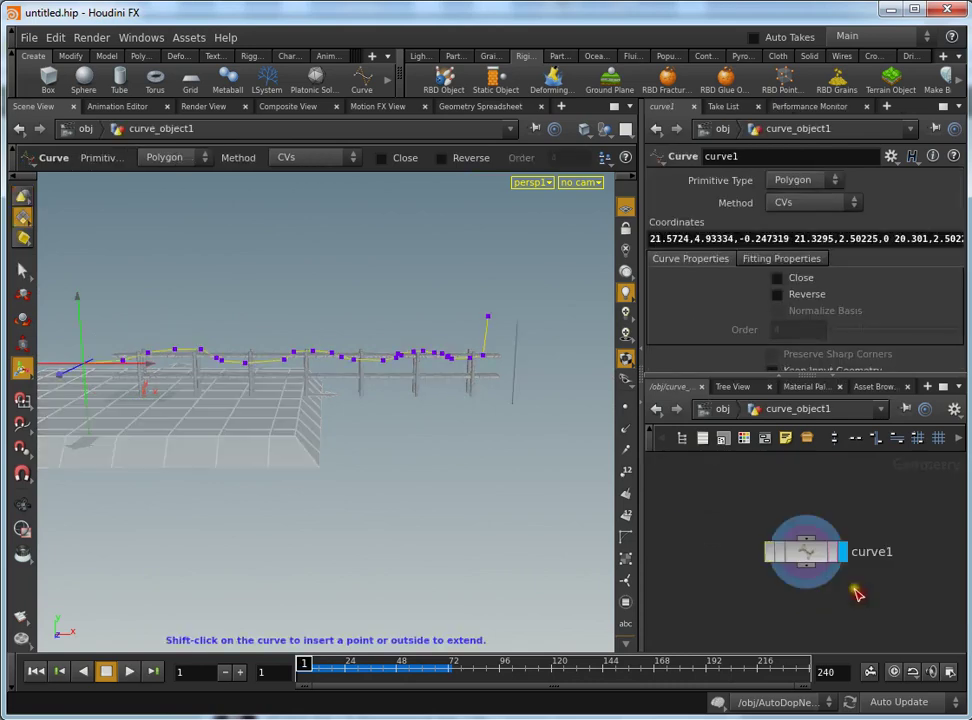
pyautogui.rightClick(22, 217)
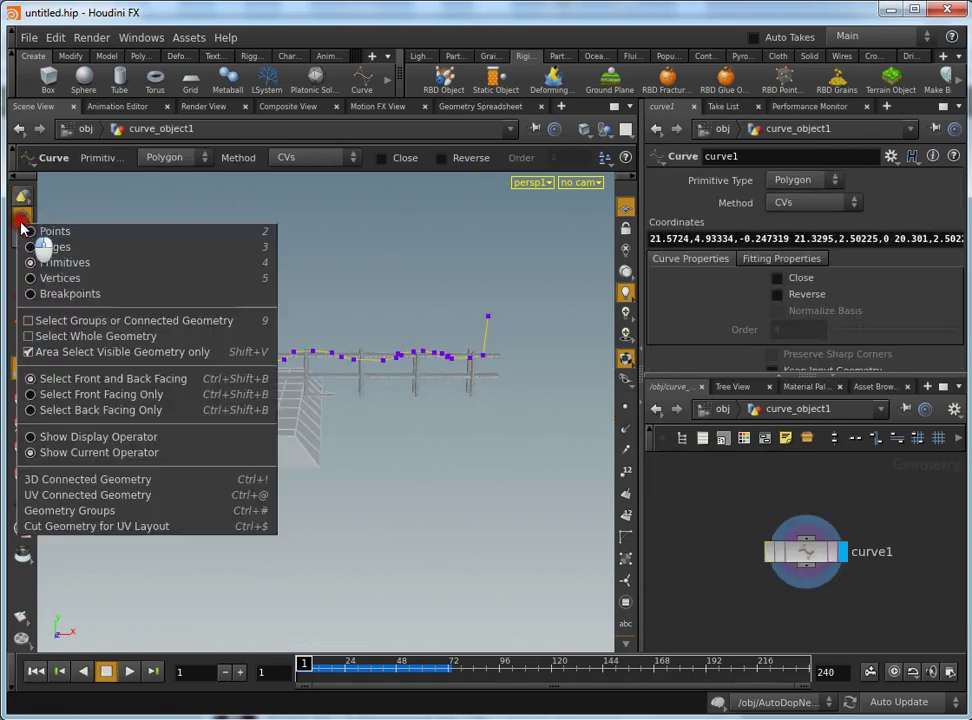
pyautogui.click(70, 232)
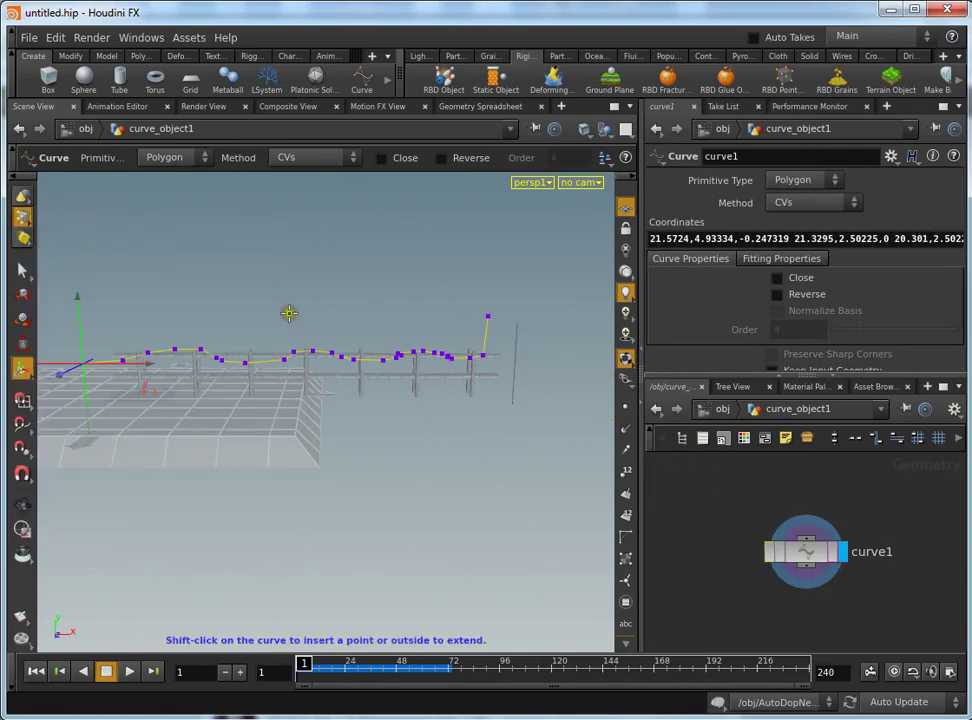
pyautogui.click(21, 272)
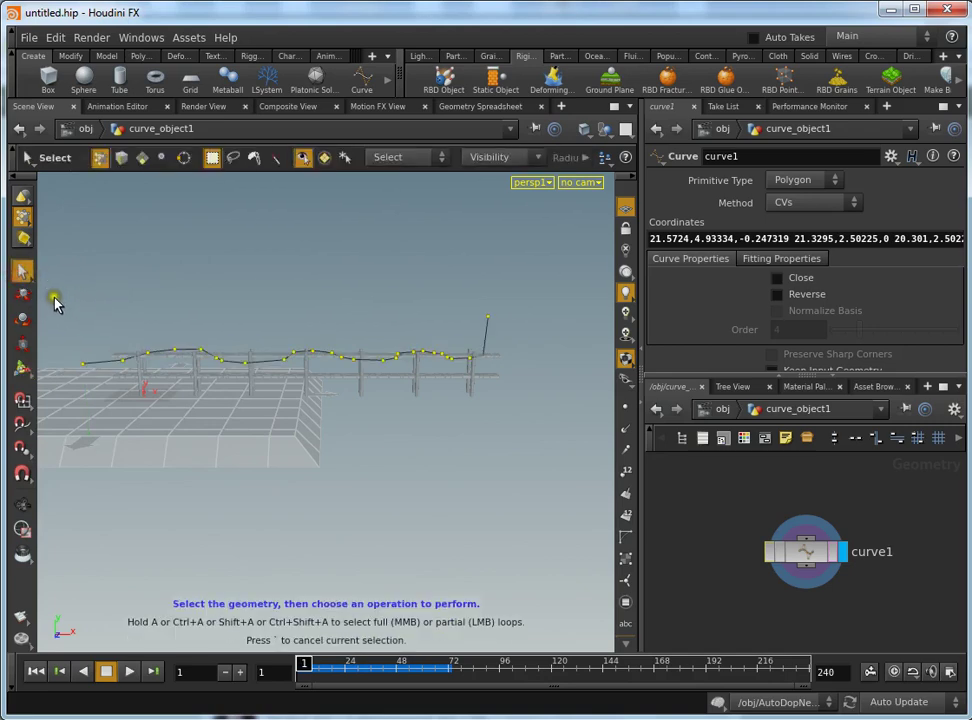
pyautogui.moveTo(55, 298)
pyautogui.mouseDown()
pyautogui.moveTo(295, 393)
pyautogui.moveTo(477, 422)
pyautogui.mouseUp()
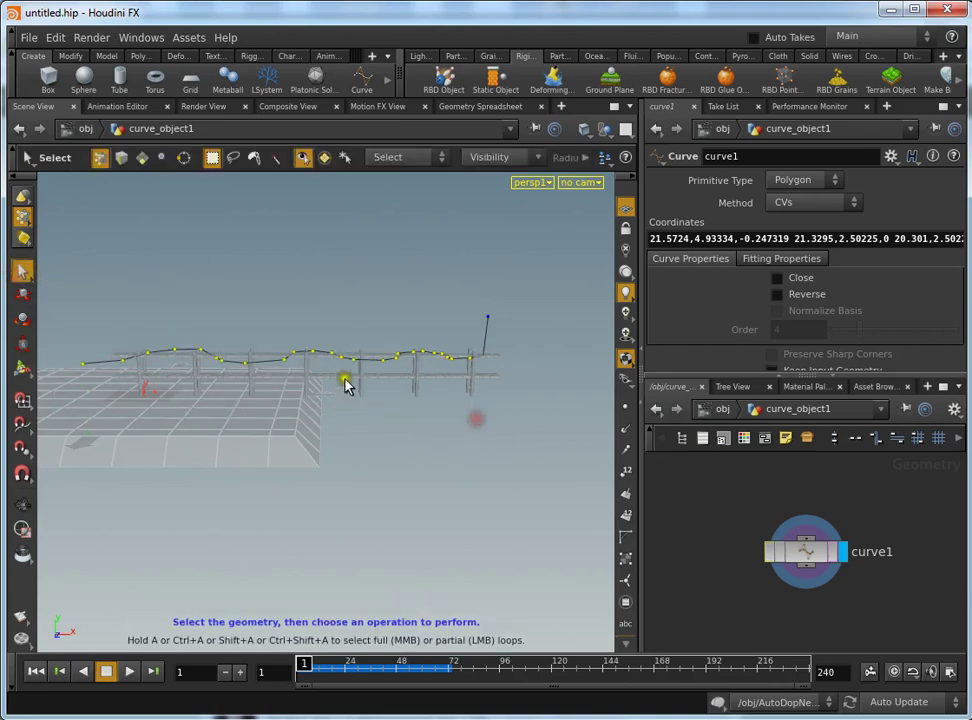
pyautogui.click(22, 296)
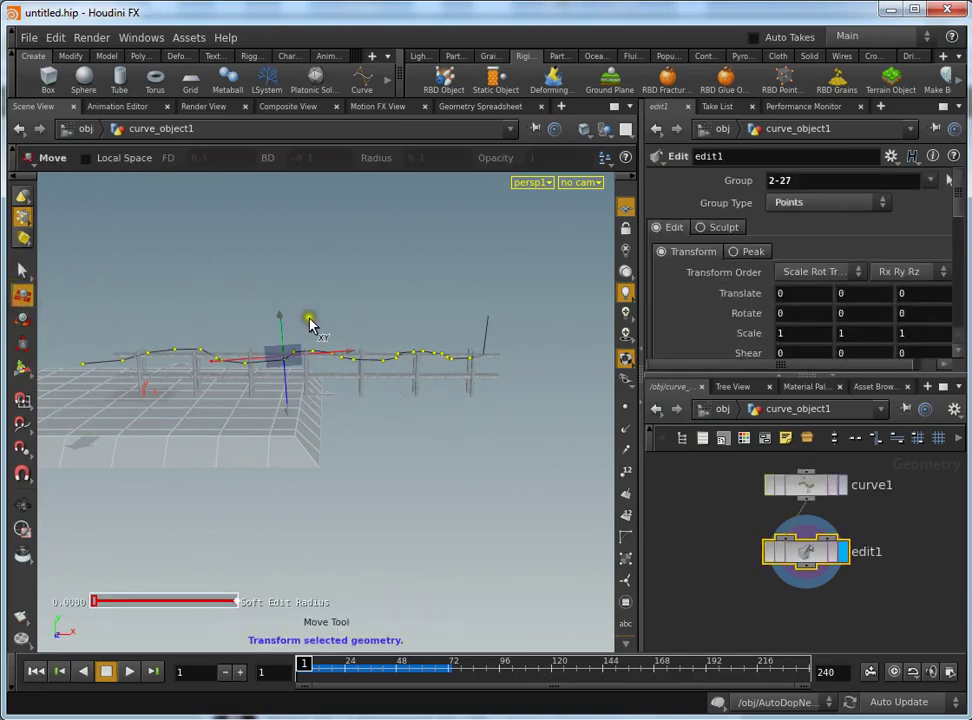
pyautogui.moveTo(278, 321)
pyautogui.mouseDown()
pyautogui.moveTo(278, 292)
pyautogui.moveTo(282, 341)
pyautogui.mouseUp()
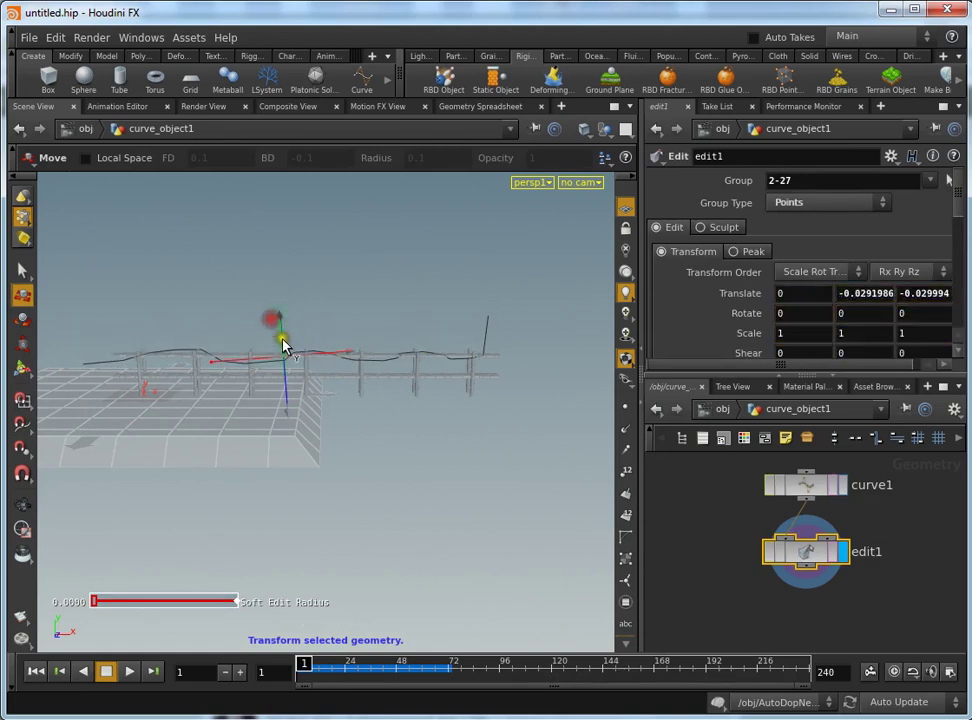
pyautogui.hotkey('ctrl', 'z')
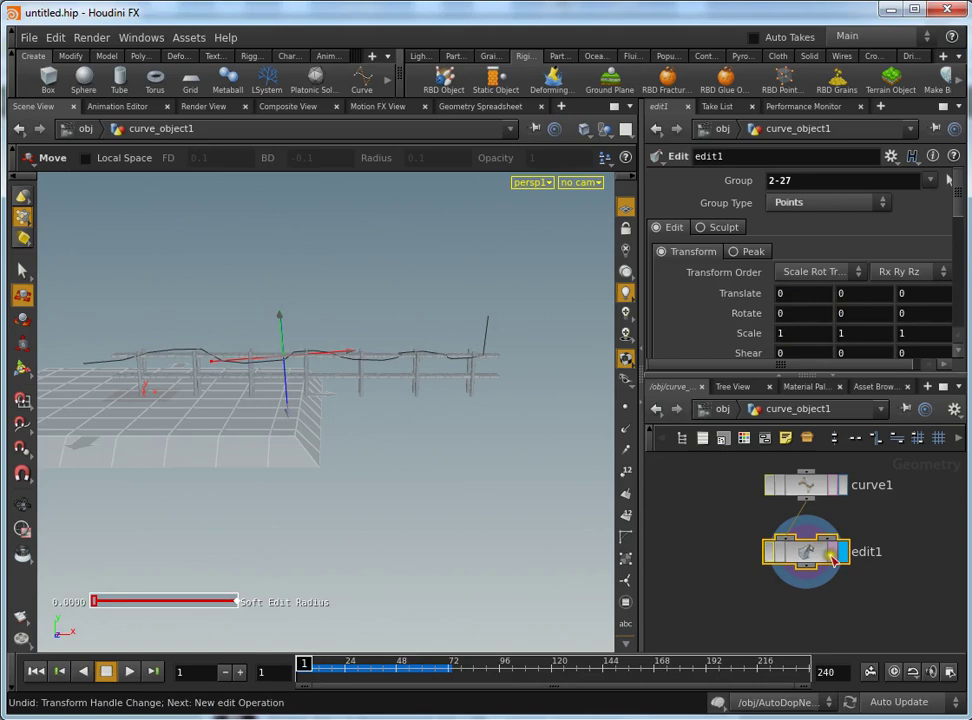
pyautogui.press('Delete')
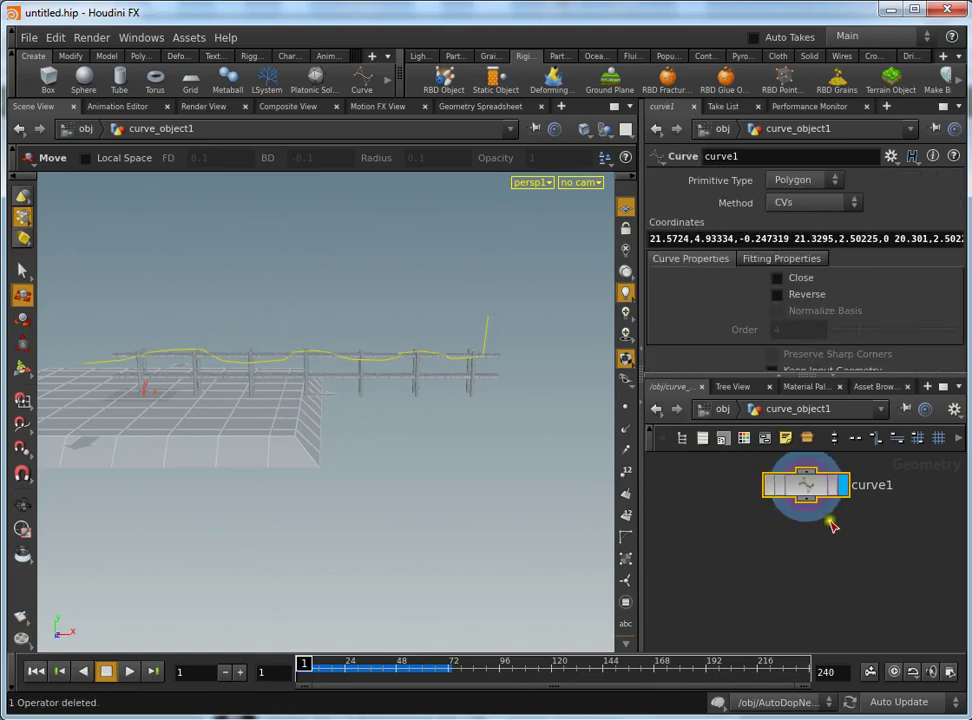
pyautogui.moveTo(450, 290); pyautogui.dragTo(434, 313)
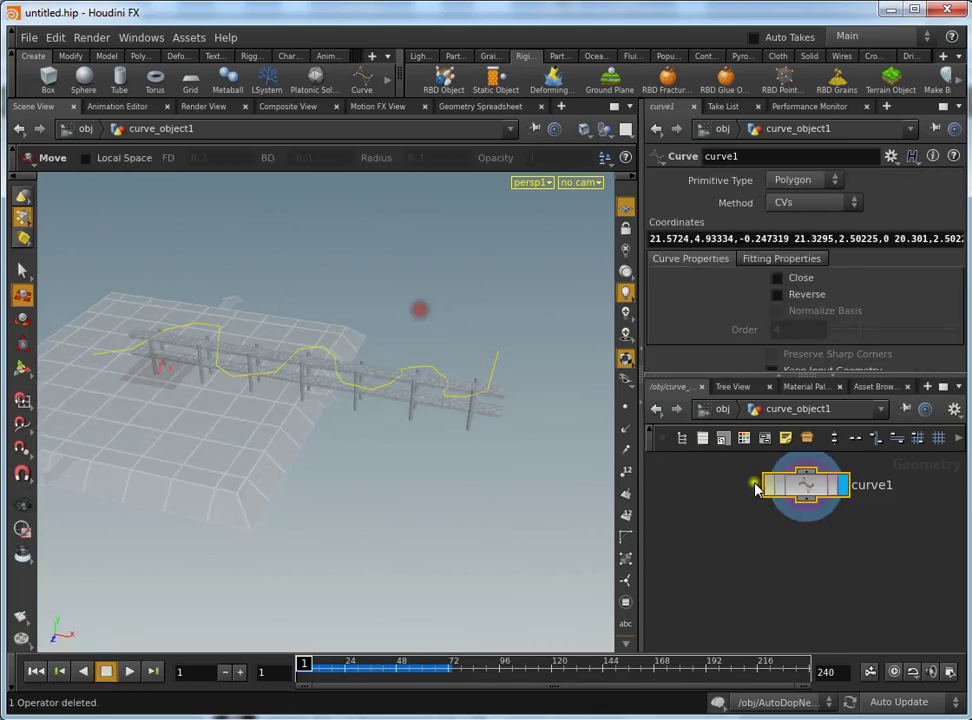
pyautogui.click(724, 409)
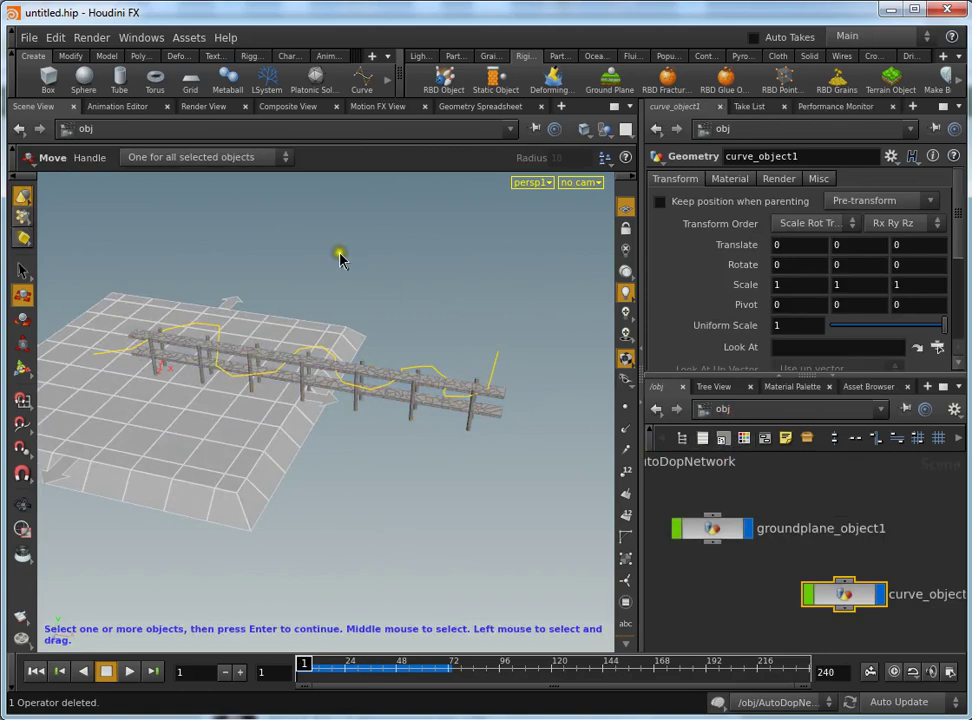
# Create a new sphere at the origin.
pyautogui.click(84, 78)
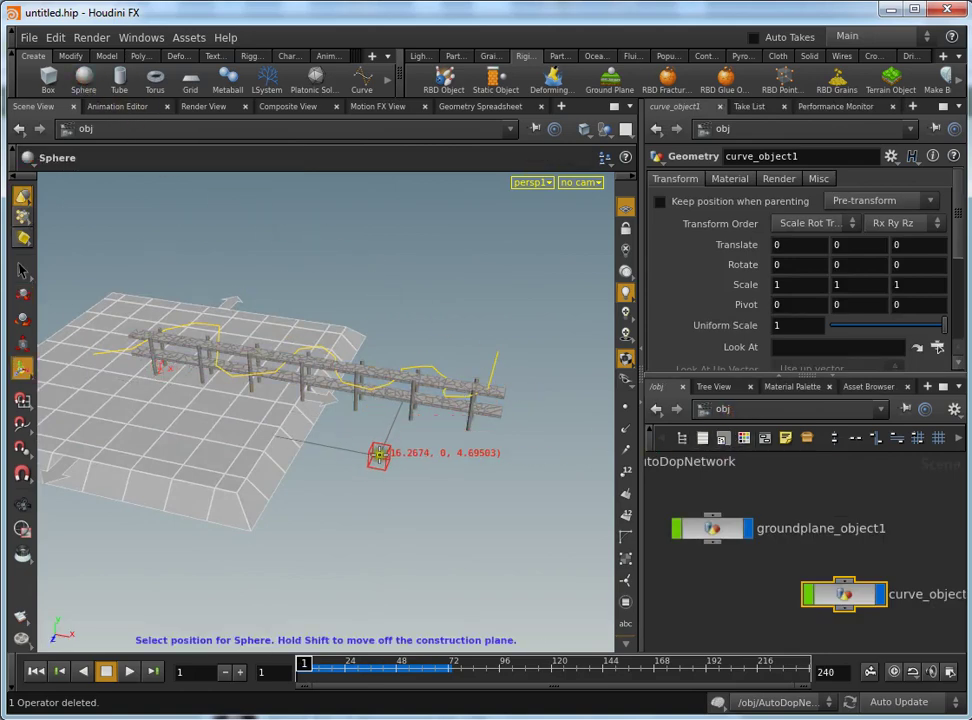
pyautogui.press('Return')
pyautogui.press('Escape')
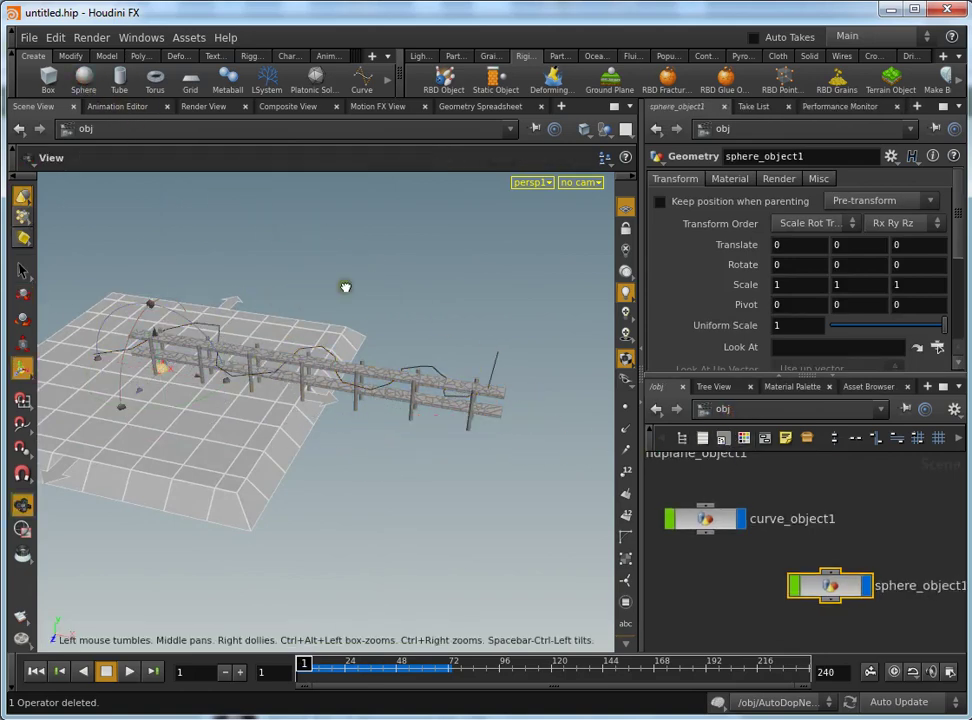
pyautogui.moveTo(341, 284)
pyautogui.mouseDown()
pyautogui.moveTo(373, 271)
pyautogui.moveTo(78, 385)
pyautogui.moveTo(191, 408)
pyautogui.mouseUp()
pyautogui.press('Return')
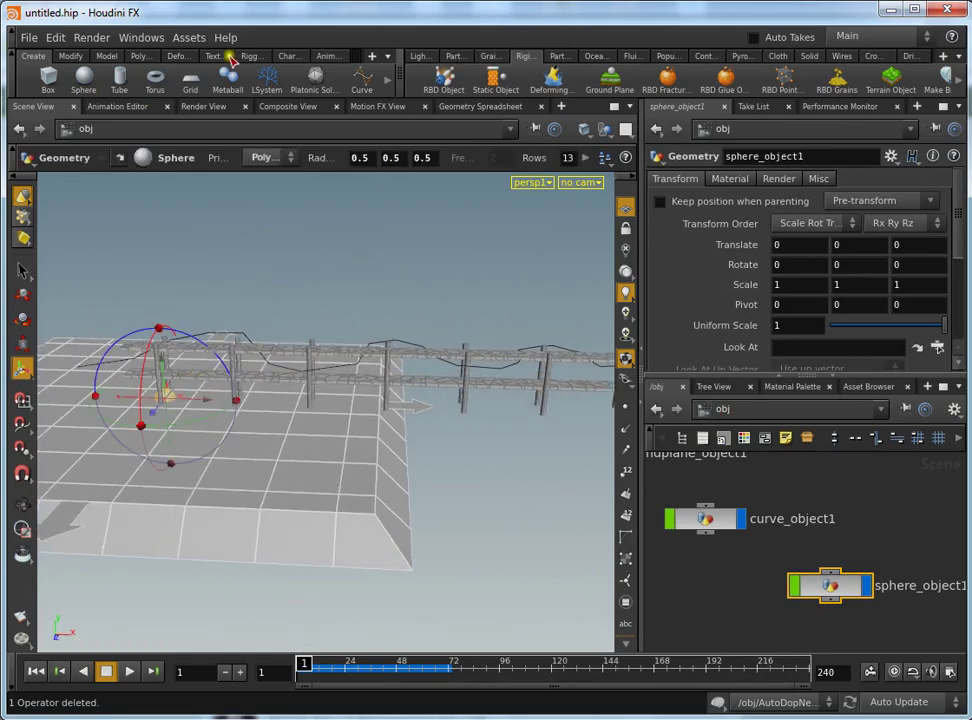
# Make the sphere follow curve_object1 with the Animation shelf's Follow Path tool.
pyautogui.click(318, 58)
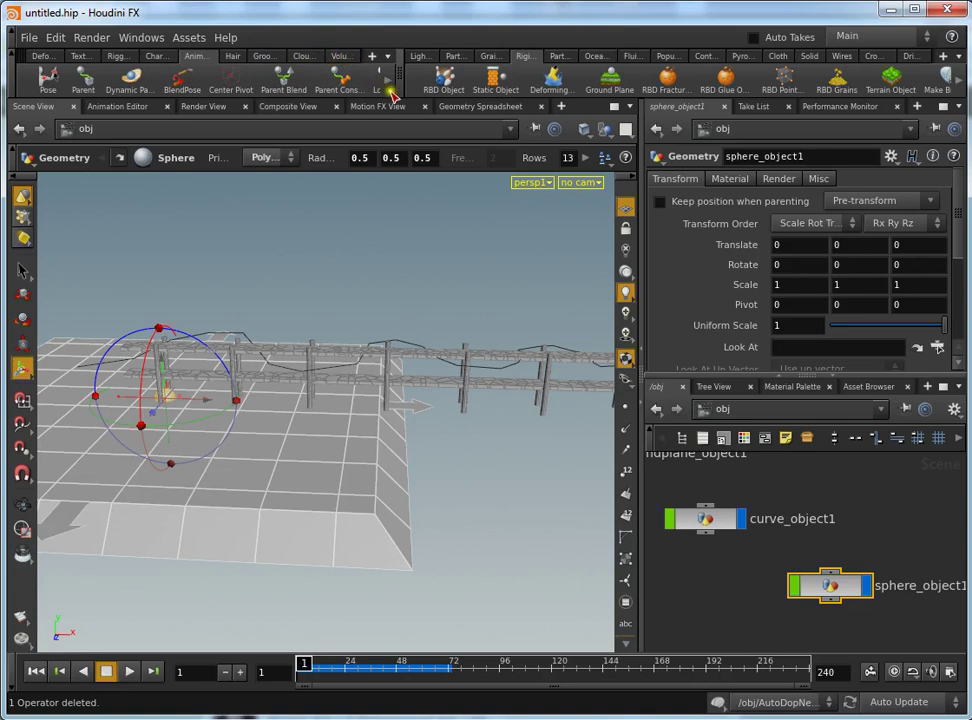
pyautogui.moveTo(403, 88); pyautogui.dragTo(520, 88)
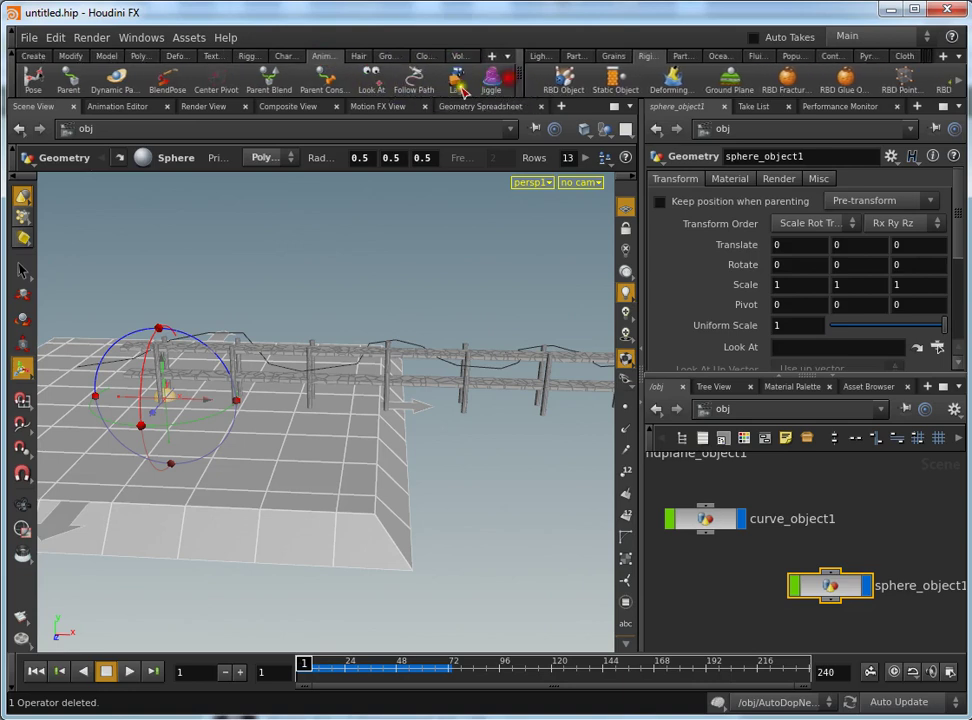
pyautogui.click(414, 84)
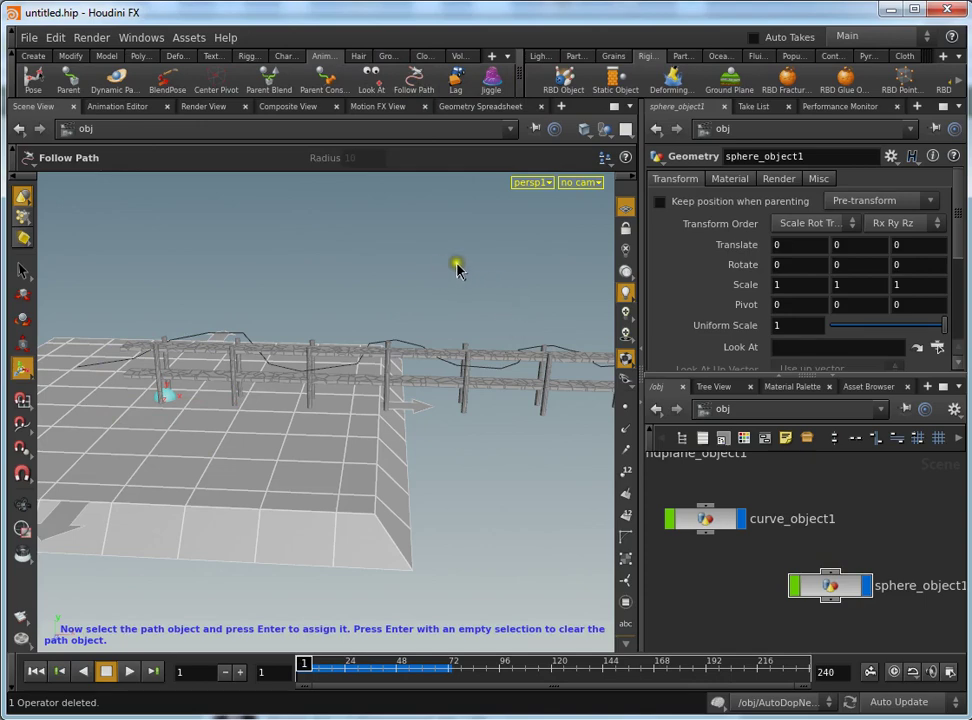
pyautogui.moveTo(491, 276); pyautogui.dragTo(411, 304)
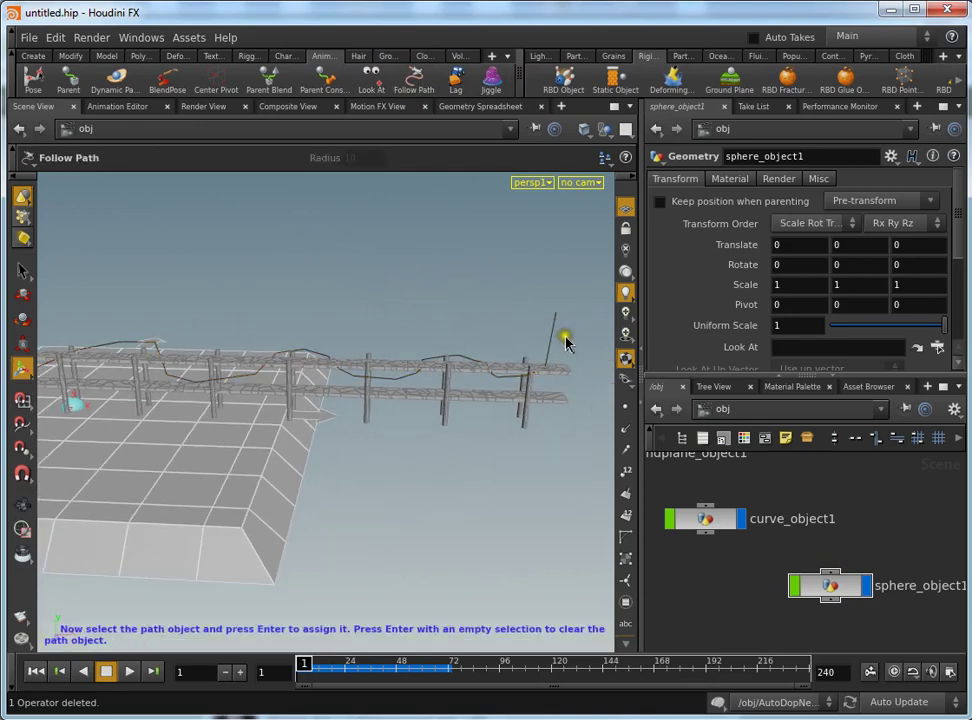
pyautogui.click(557, 336)
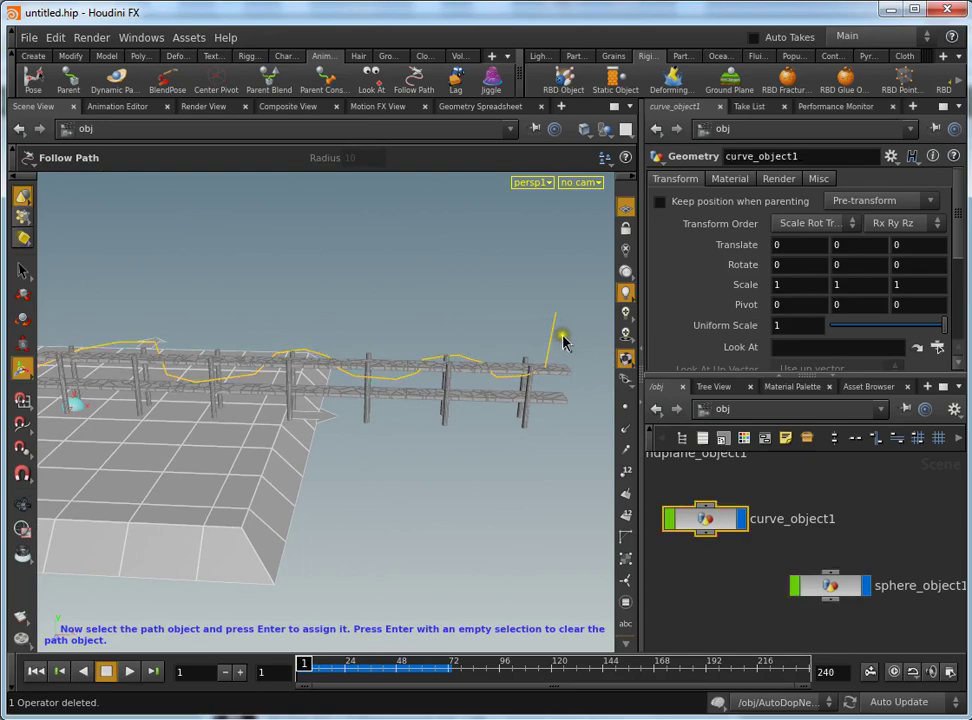
pyautogui.press('Return')
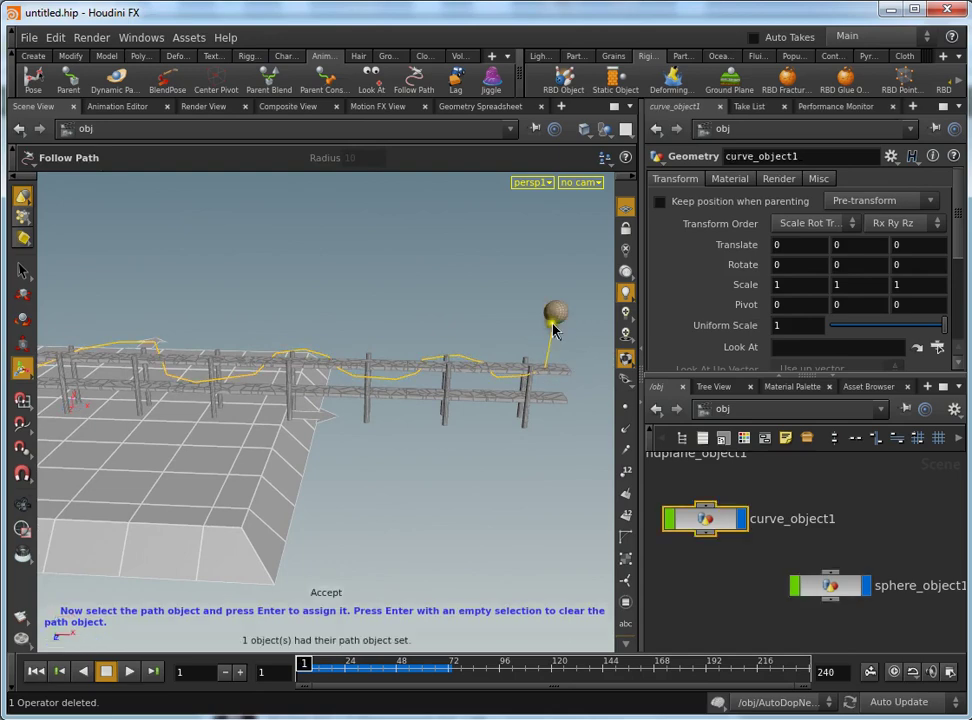
pyautogui.moveTo(510, 290)
pyautogui.mouseDown()
pyautogui.moveTo(440, 275)
pyautogui.moveTo(490, 347)
pyautogui.mouseUp()
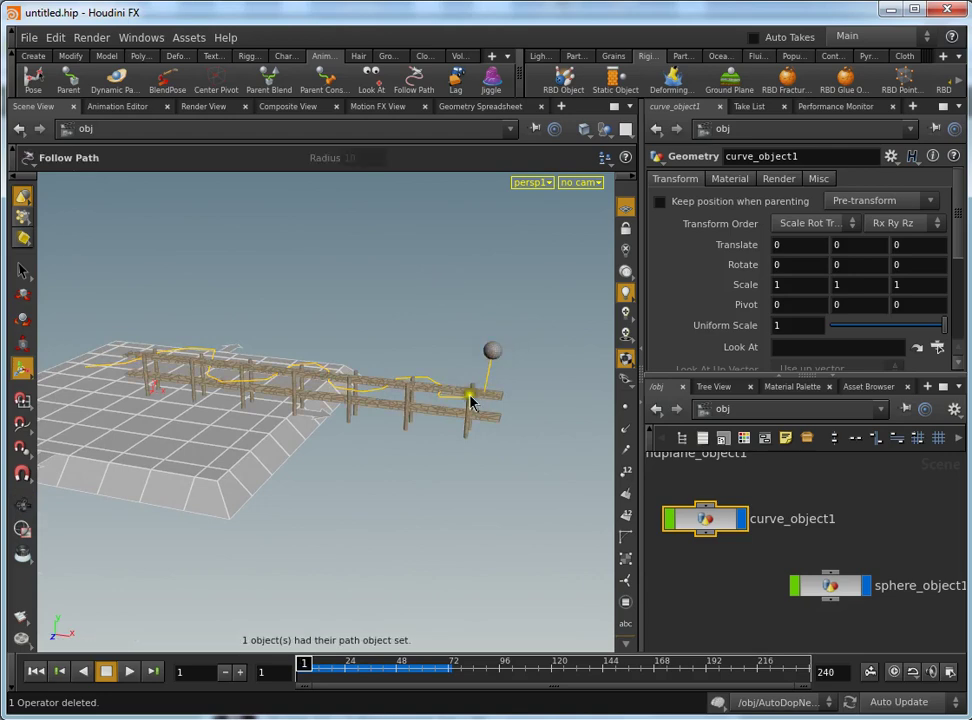
pyautogui.moveTo(325, 360); pyautogui.dragTo(445, 325)
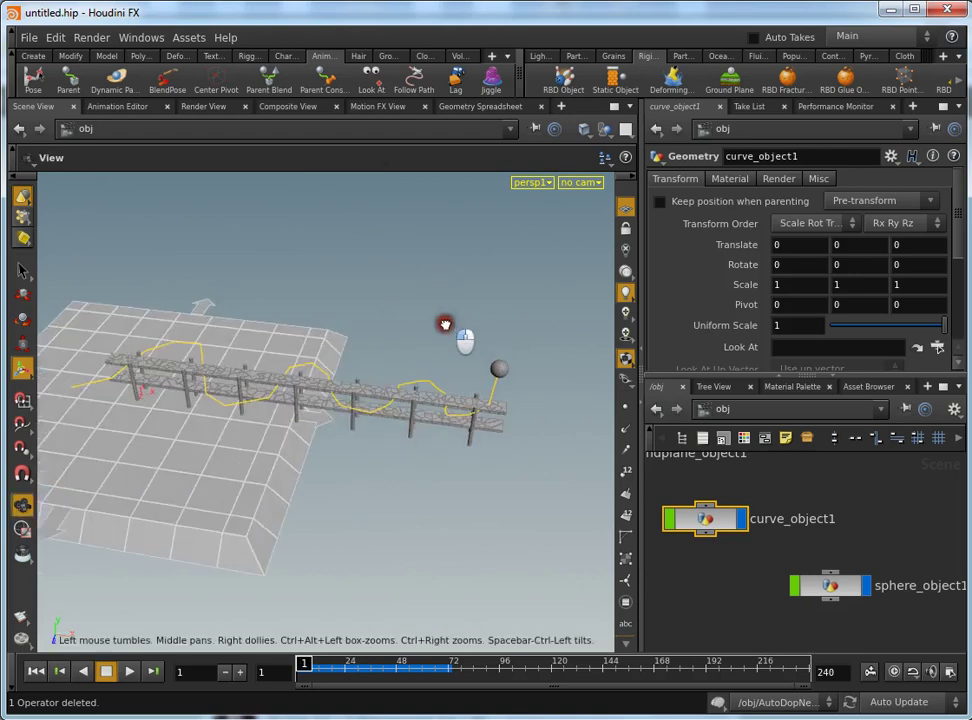
pyautogui.click(131, 676)
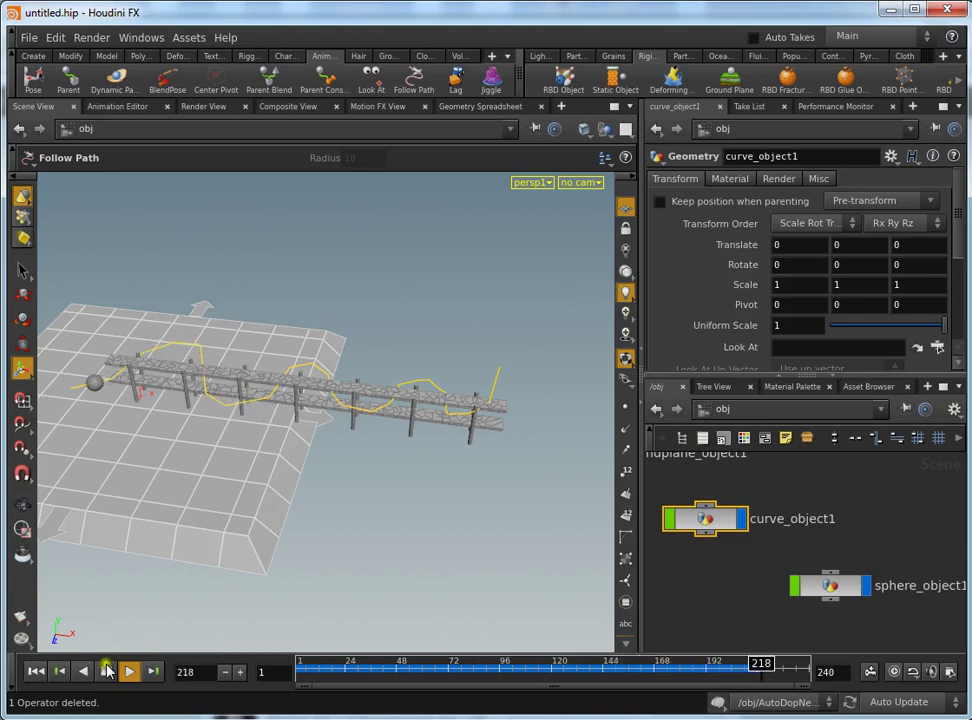
pyautogui.click(107, 672)
pyautogui.click(35, 672)
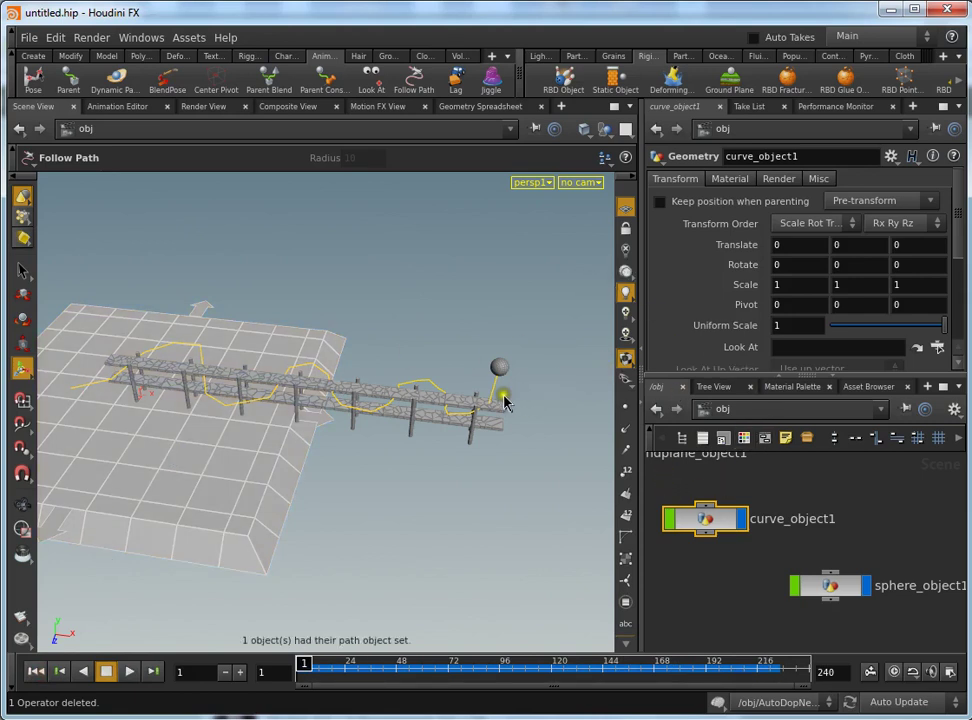
pyautogui.moveTo(749, 488)
pyautogui.mouseDown(button='middle')
pyautogui.moveTo(801, 517)
pyautogui.moveTo(829, 508)
pyautogui.moveTo(825, 492)
pyautogui.moveTo(767, 491)
pyautogui.moveTo(789, 520)
pyautogui.mouseUp(button='middle')
pyautogui.click(799, 487)
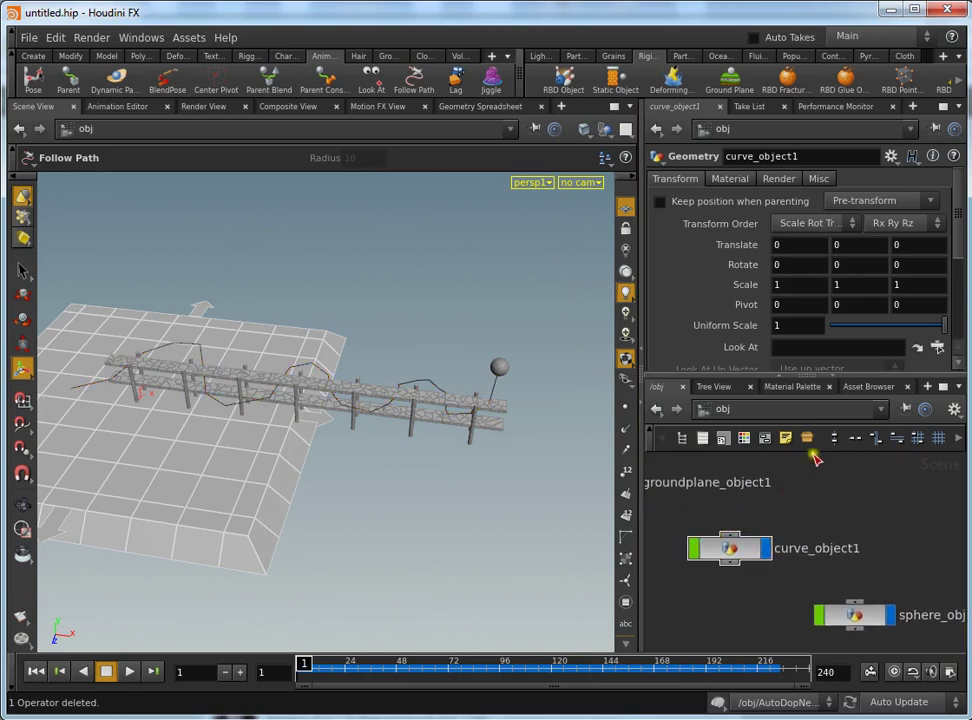
pyautogui.moveTo(858, 526)
pyautogui.mouseDown(button='middle')
pyautogui.moveTo(833, 503)
pyautogui.moveTo(825, 536)
pyautogui.moveTo(906, 571)
pyautogui.mouseUp(button='middle')
pyautogui.moveTo(753, 489); pyautogui.dragTo(815, 521, button='middle')
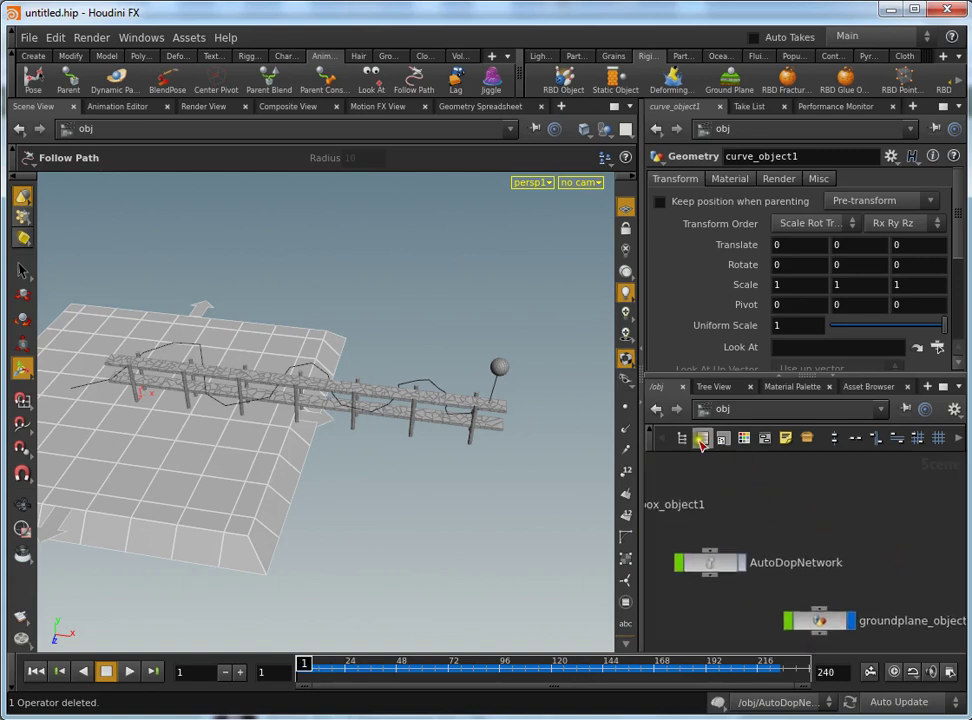
# Go into AutoDopNetwork and then remove_broken, and delete the delete_broken node.
pyautogui.moveTo(757, 505); pyautogui.dragTo(777, 500, button='middle')
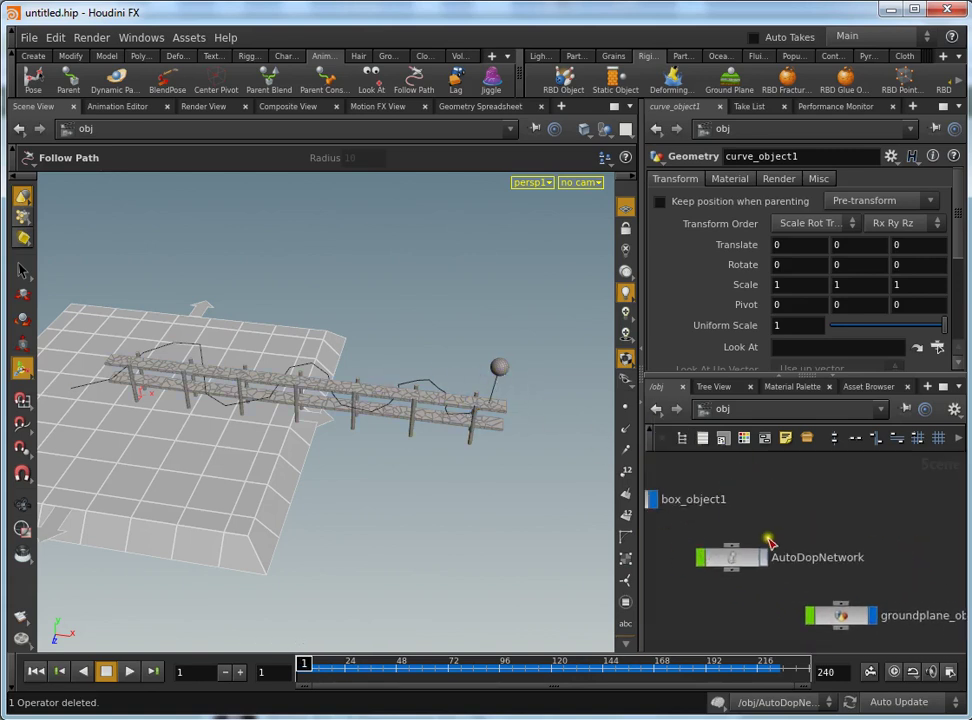
pyautogui.doubleClick(740, 556)
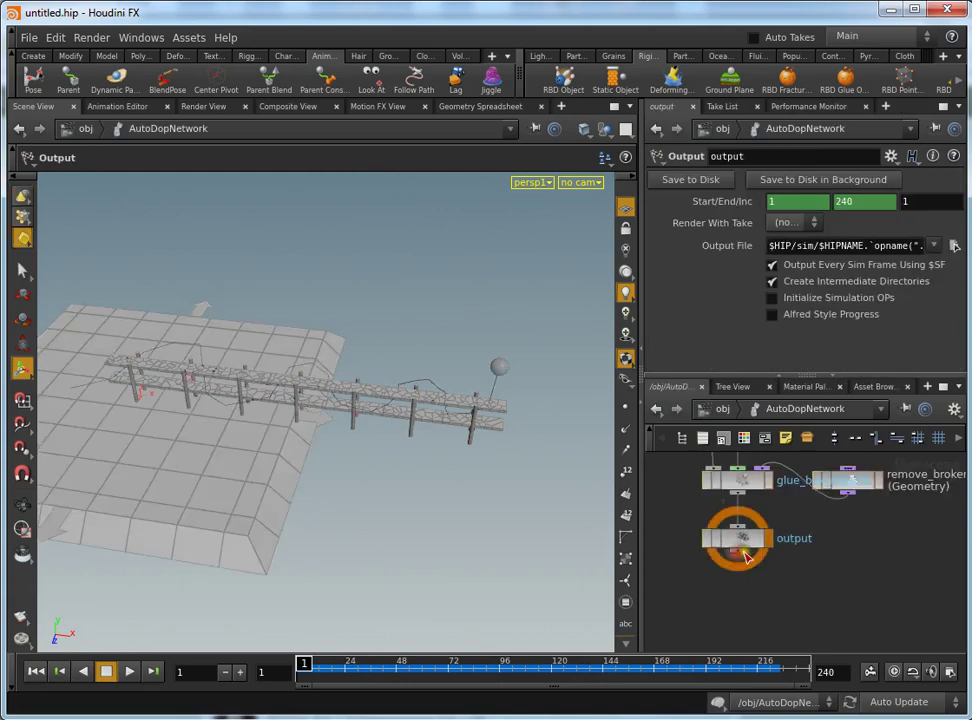
pyautogui.moveTo(829, 529); pyautogui.dragTo(888, 572, button='middle')
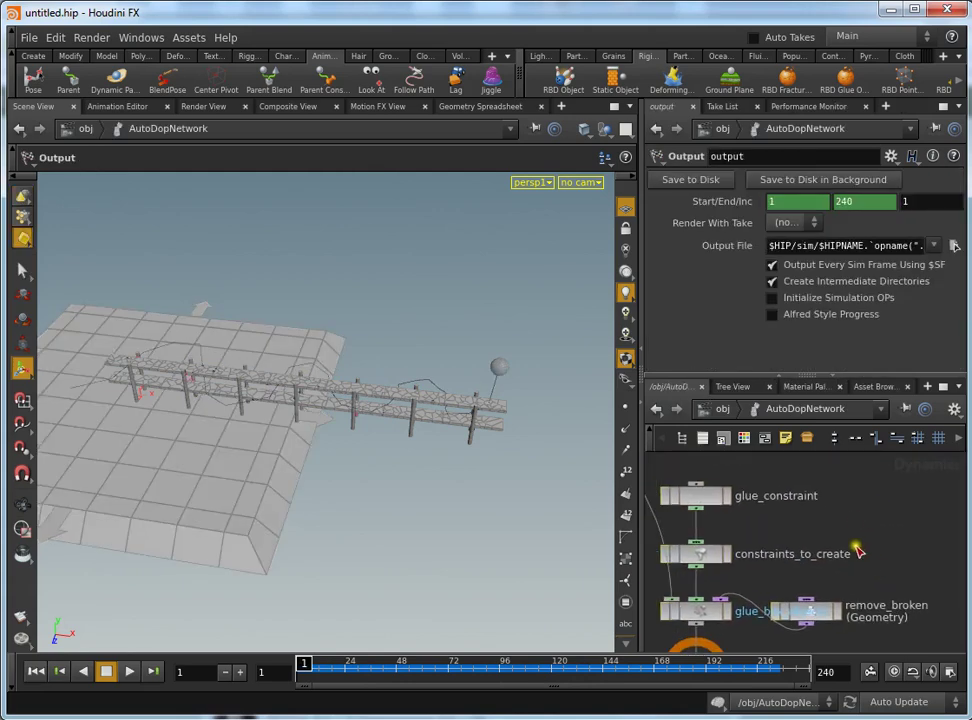
pyautogui.moveTo(822, 606)
pyautogui.mouseDown()
pyautogui.moveTo(858, 606)
pyautogui.moveTo(824, 568)
pyautogui.mouseUp()
pyautogui.doubleClick(815, 566)
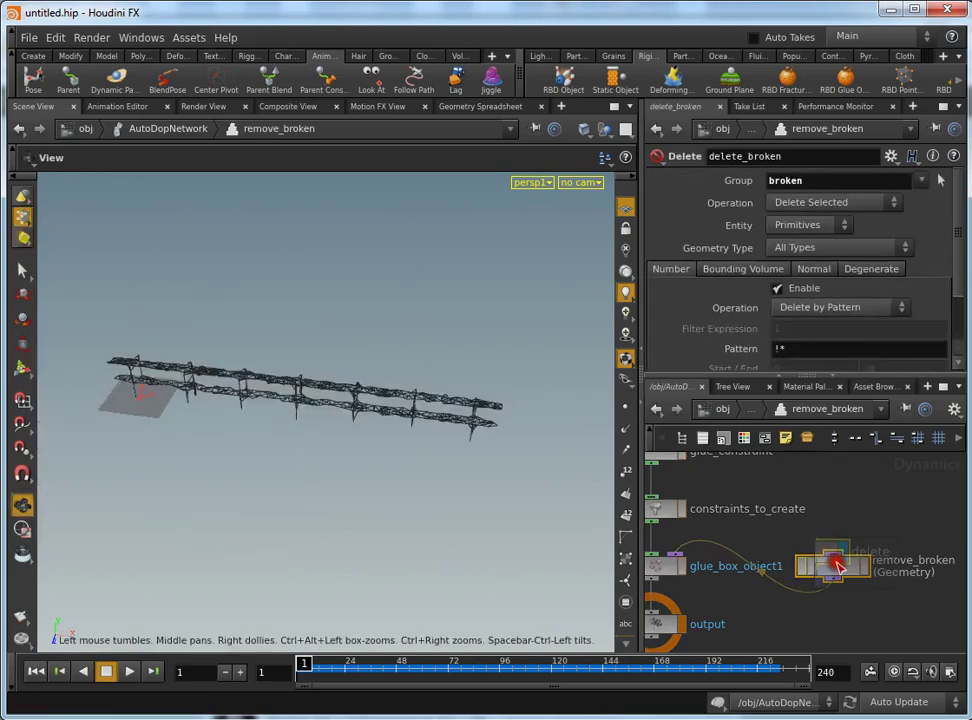
pyautogui.moveTo(755, 524); pyautogui.dragTo(705, 564, button='middle')
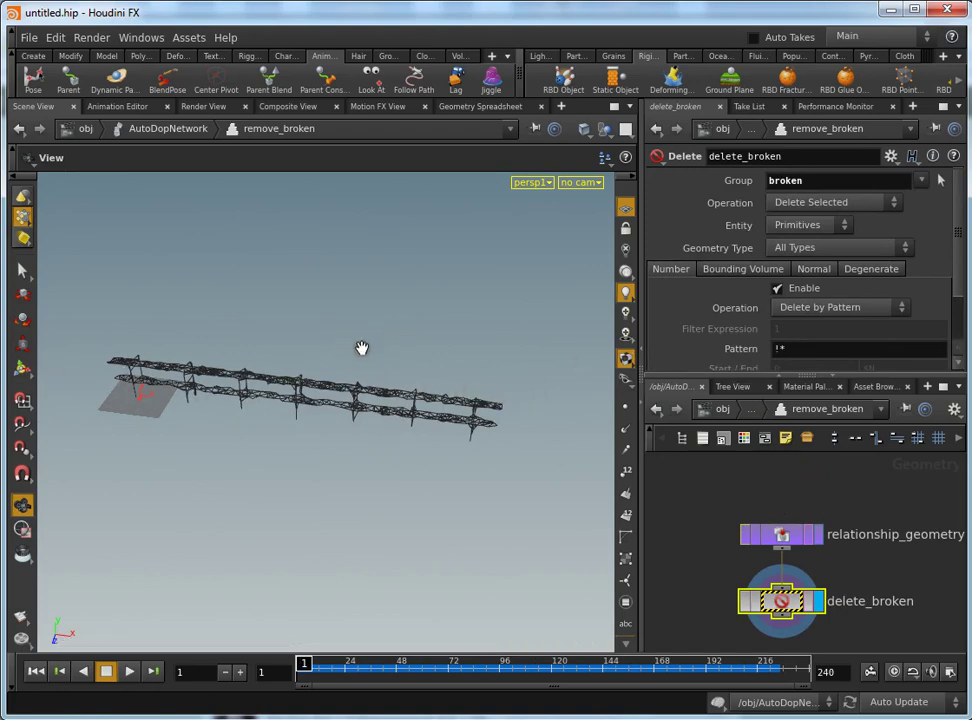
pyautogui.moveTo(362, 348)
pyautogui.mouseDown()
pyautogui.moveTo(380, 393)
pyautogui.moveTo(369, 397)
pyautogui.mouseUp()
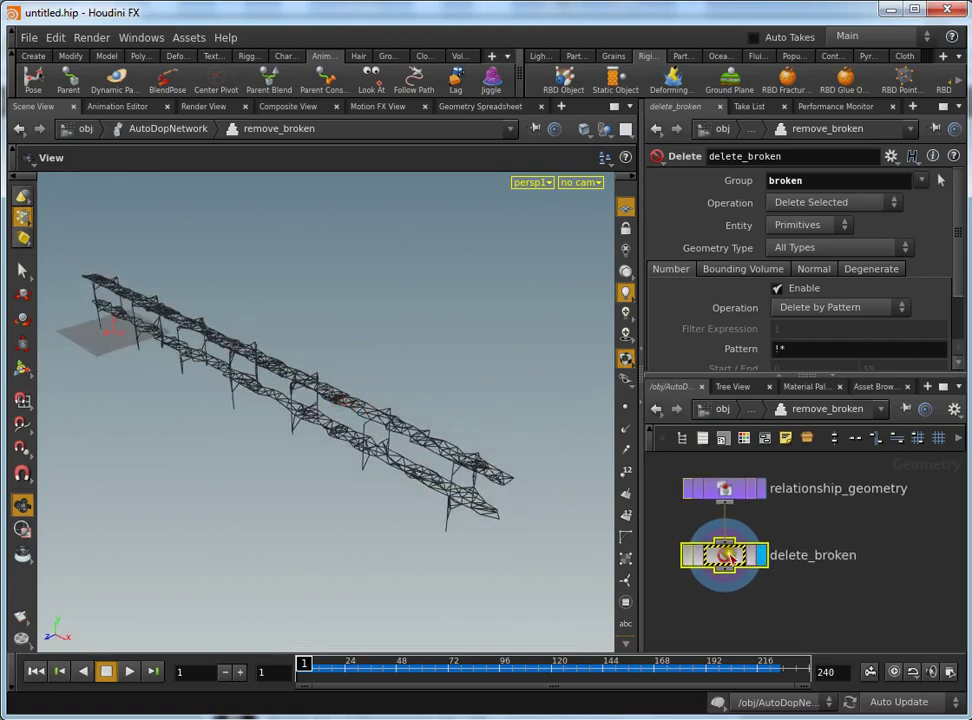
pyautogui.moveTo(727, 552); pyautogui.dragTo(743, 602)
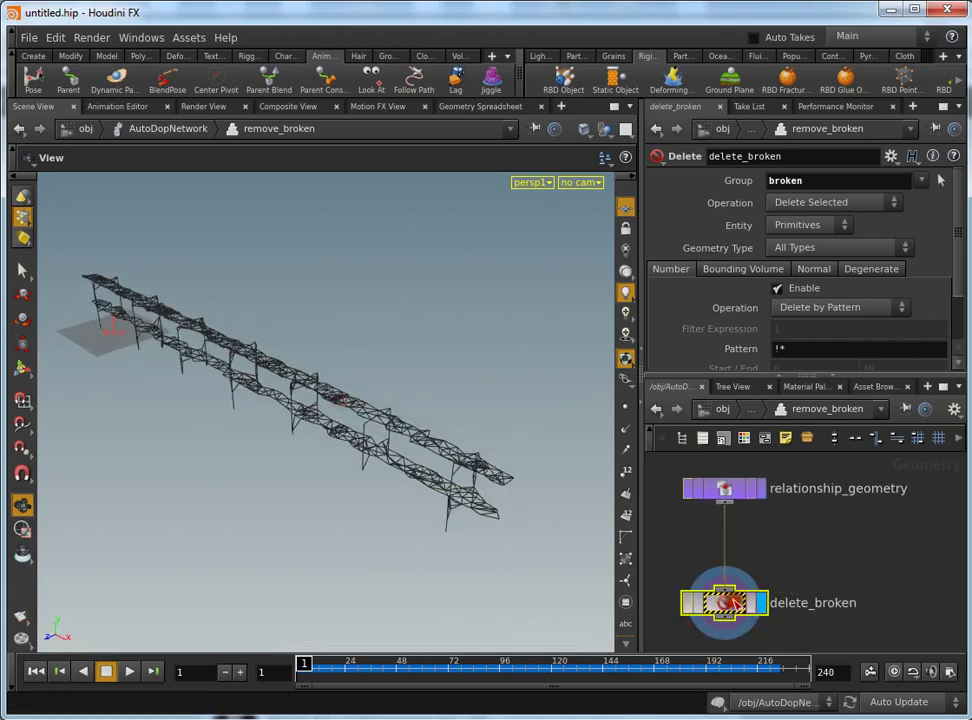
pyautogui.press('Delete')
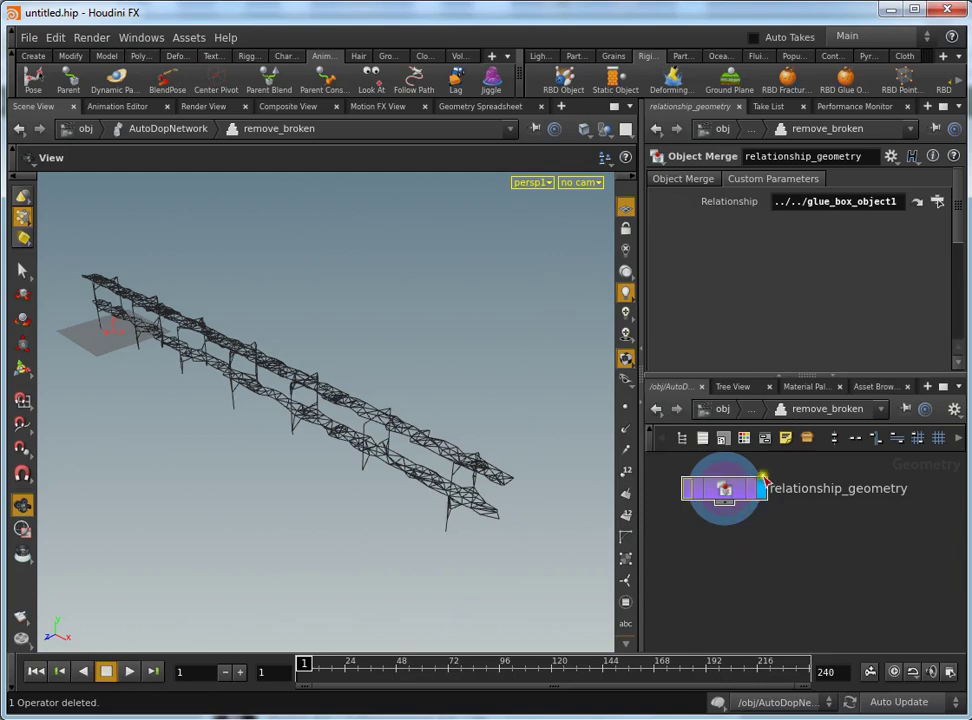
# Add a color1 node after relationship_geometry with its colour set to black (0, 0, 0).
pyautogui.press('Tab')
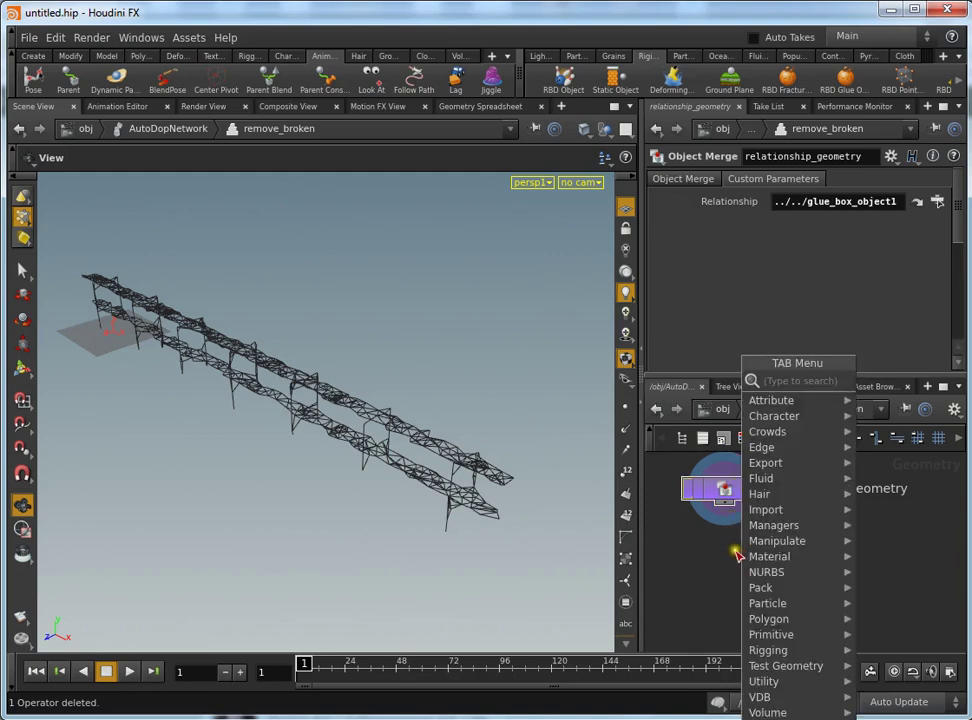
pyautogui.write('colo')
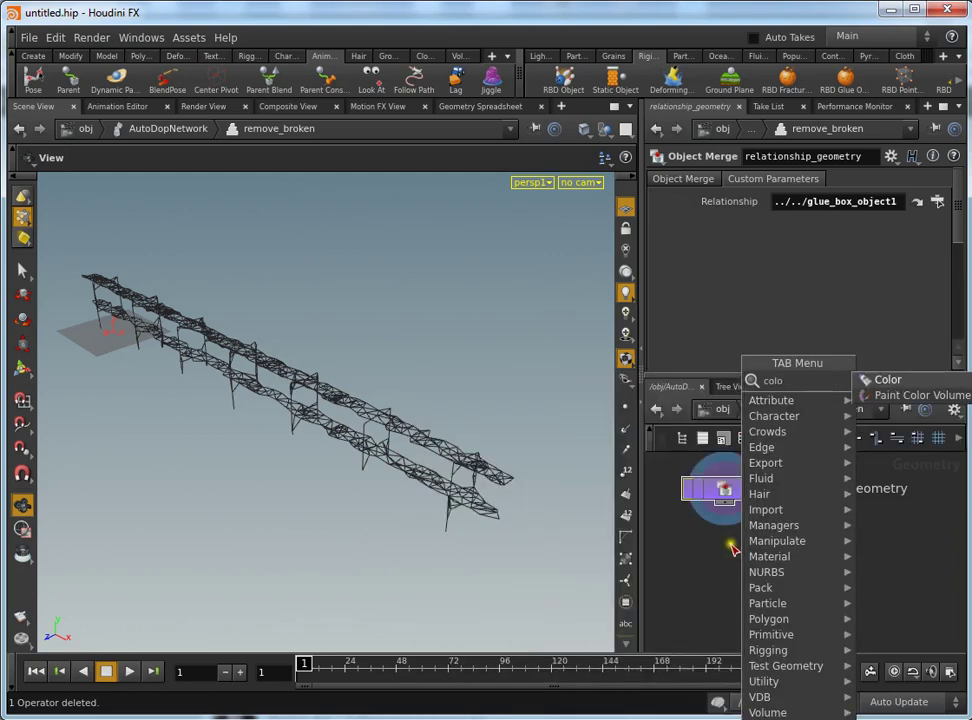
pyautogui.press('Return')
pyautogui.click(740, 544)
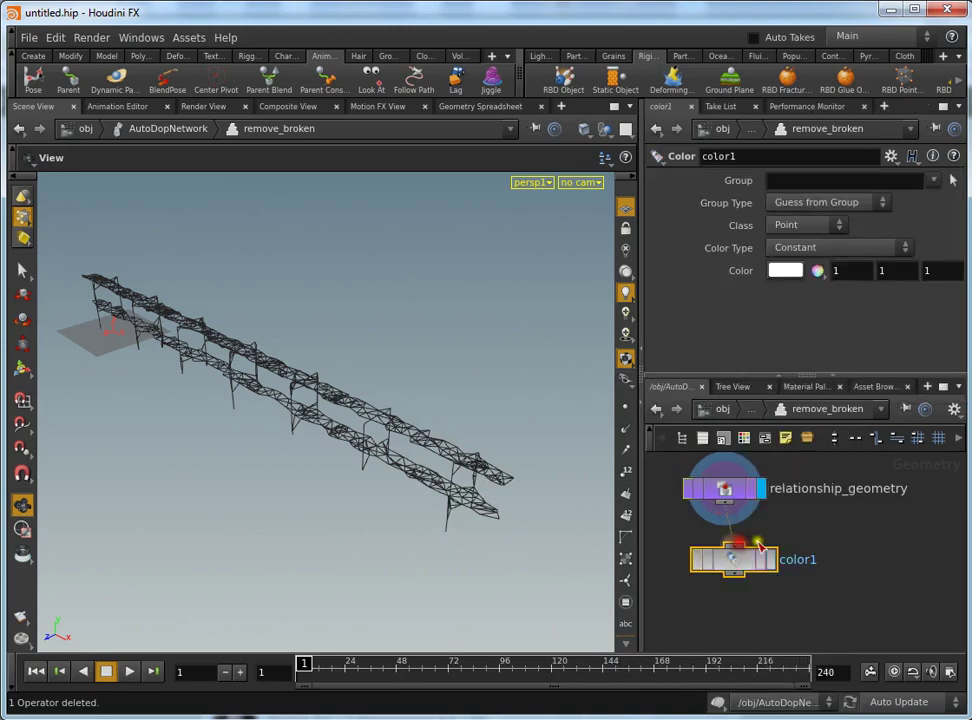
pyautogui.moveTo(731, 516); pyautogui.dragTo(760, 558)
pyautogui.click(797, 276)
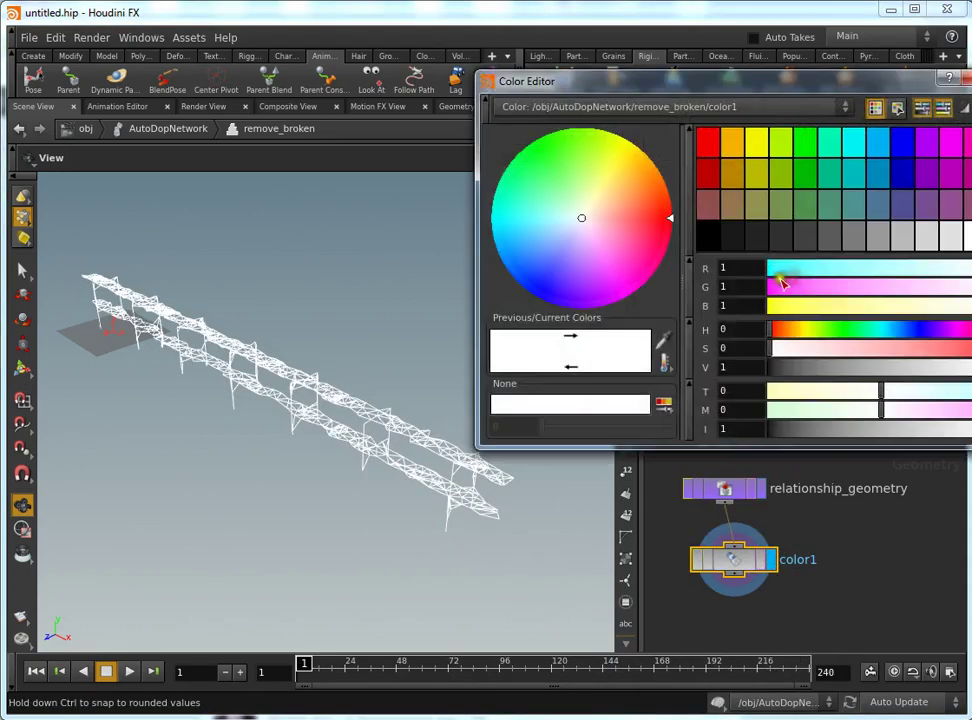
pyautogui.click(708, 236)
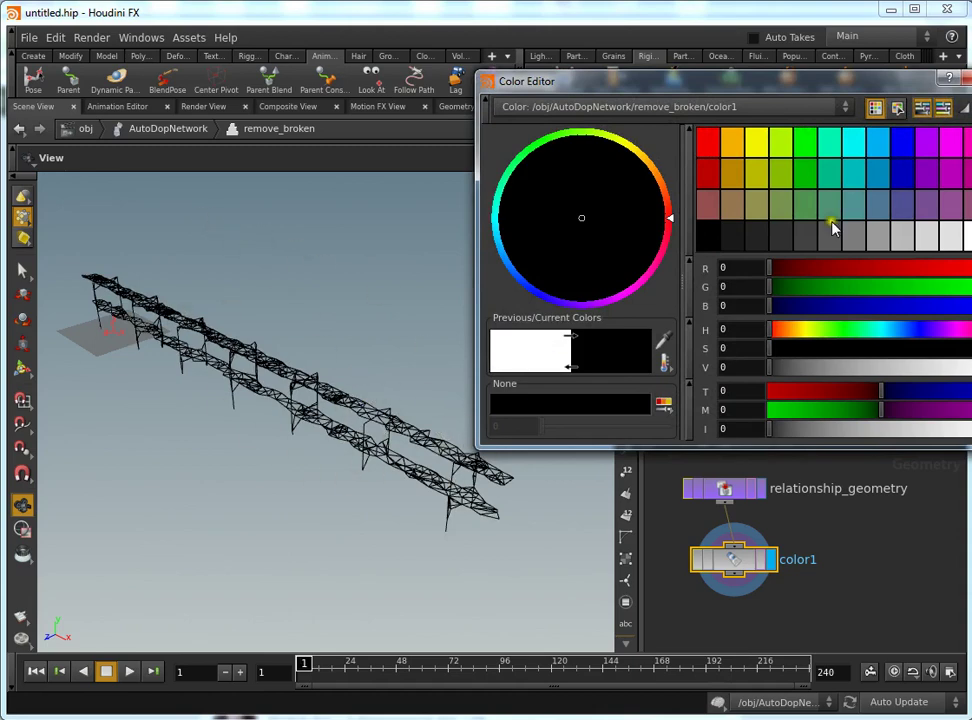
pyautogui.click(966, 82)
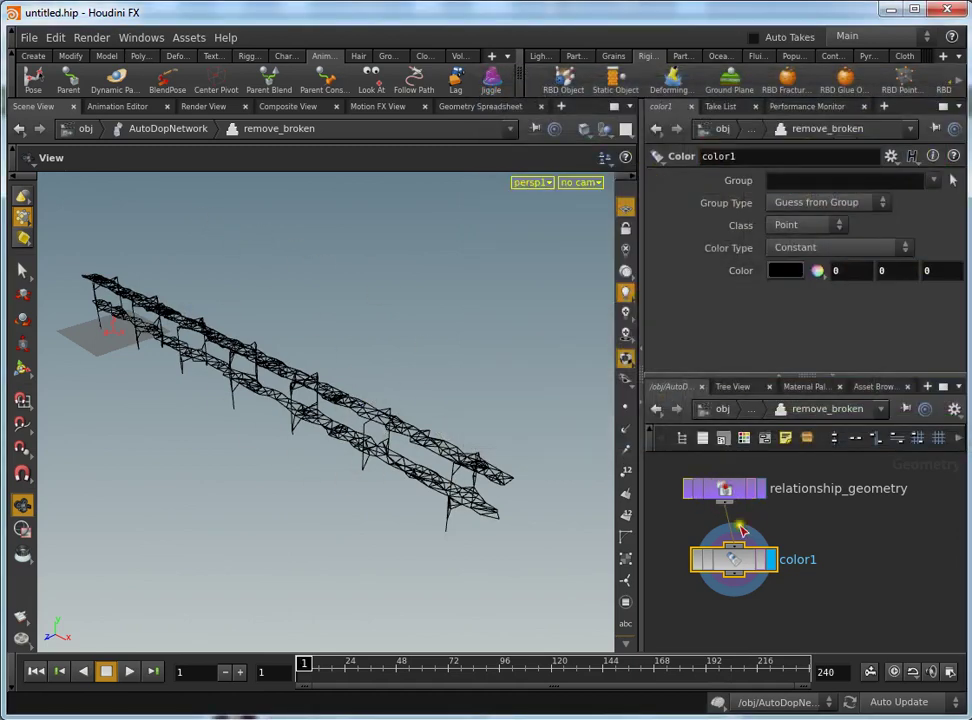
# Move color1 beneath relationship_geometry and search the node menu for 'mer'.
pyautogui.scroll(-1, 829, 543)
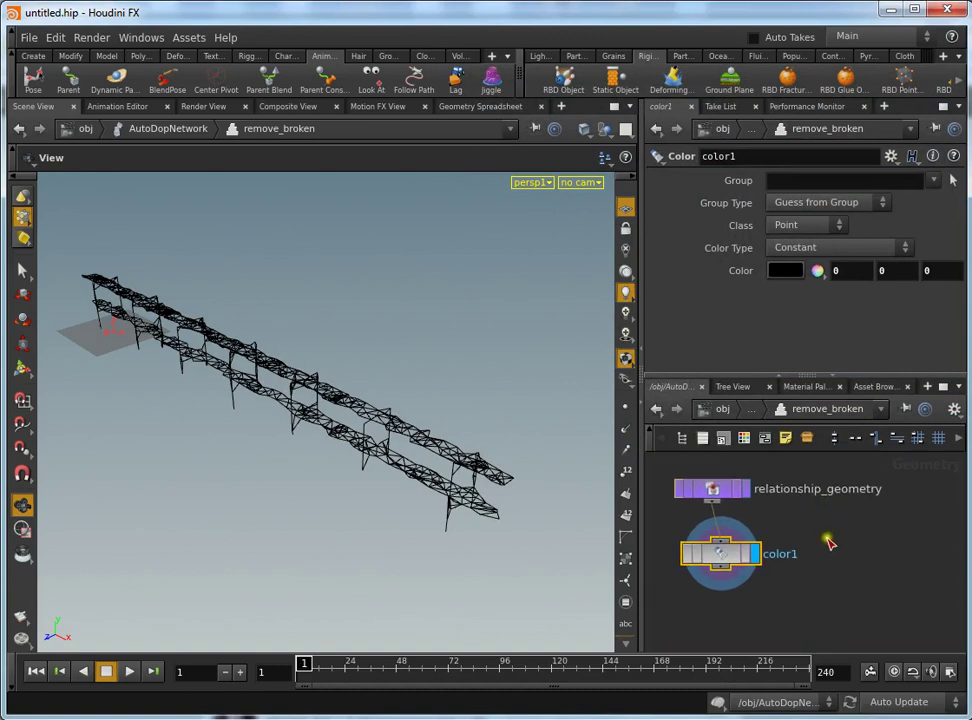
pyautogui.moveTo(742, 557); pyautogui.dragTo(730, 576)
pyautogui.click(797, 543)
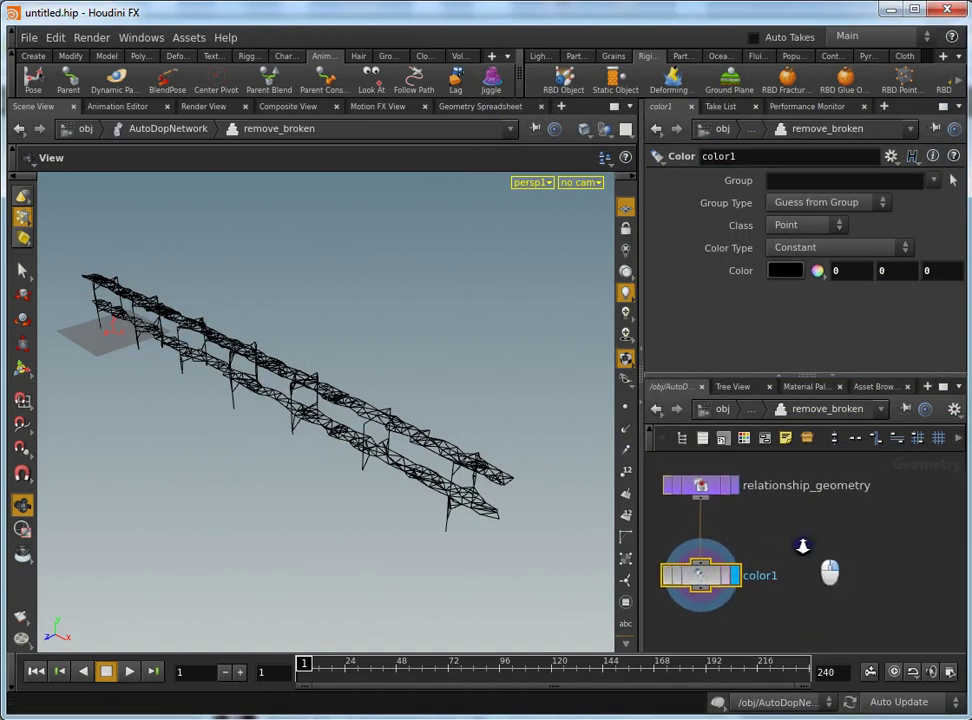
pyautogui.scroll(-1, 818, 535)
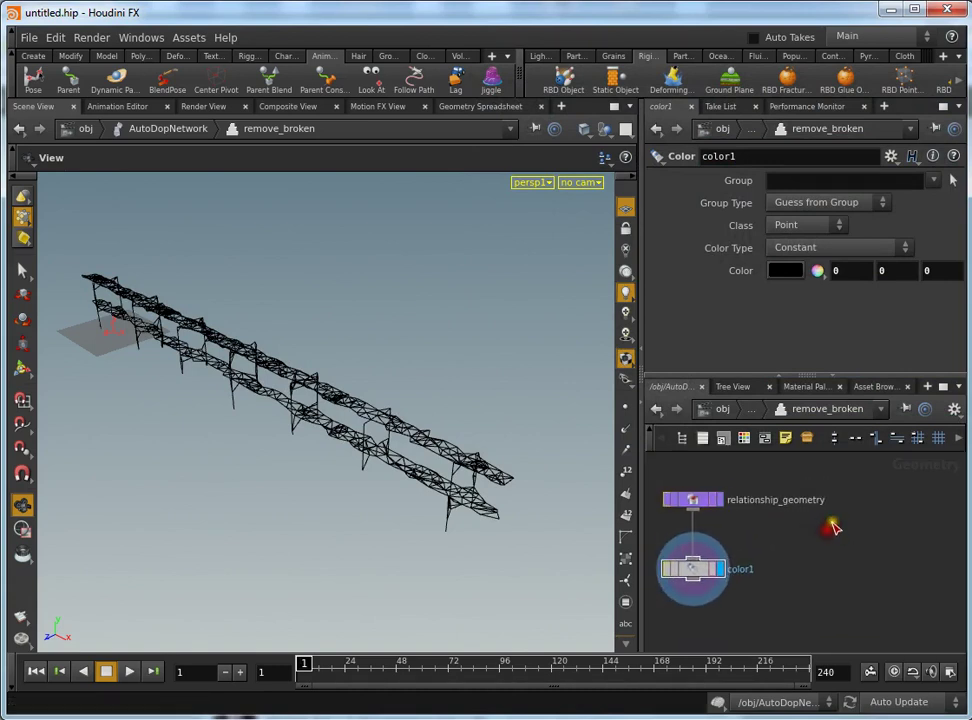
pyautogui.press('Tab')
pyautogui.write('mer')
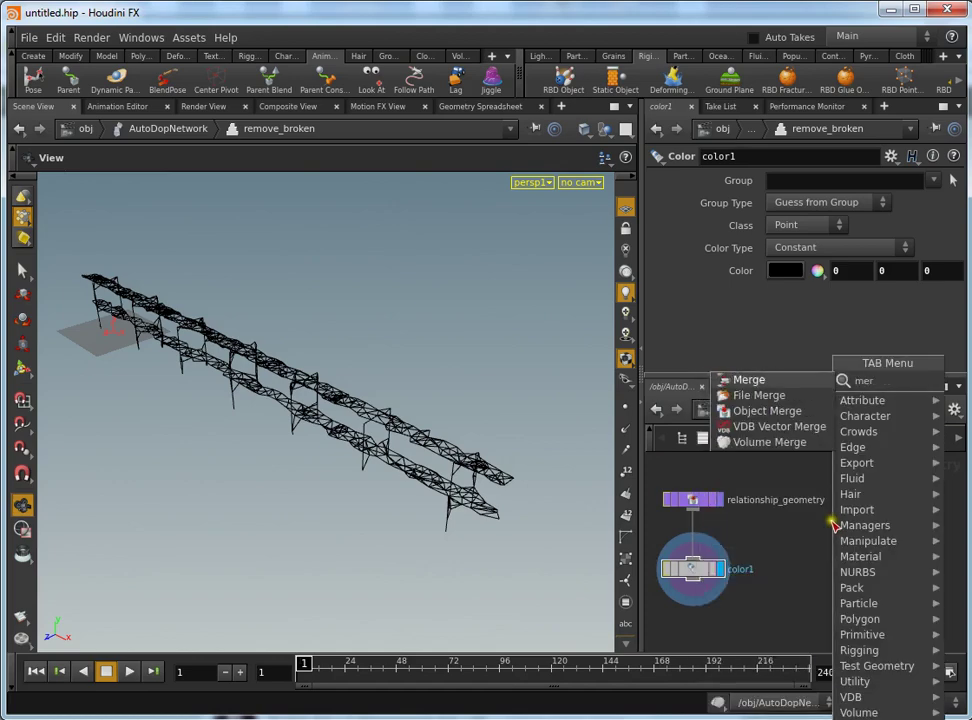
# Add an object_merge1 node merging in /obj/sphere_object1 and display it.
pyautogui.click(775, 411)
pyautogui.click(857, 517)
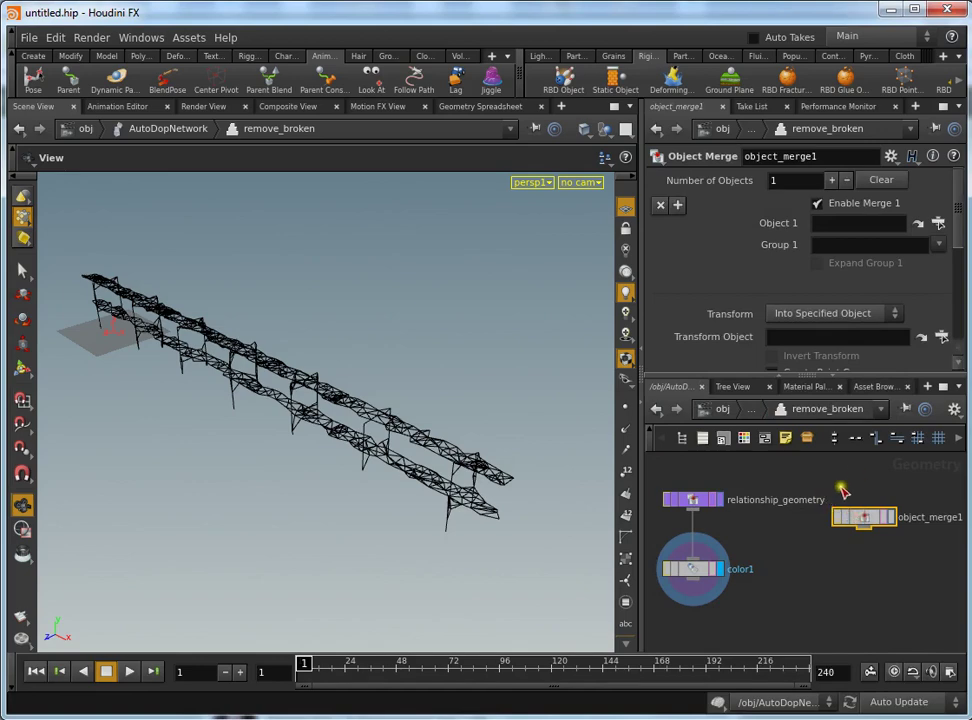
pyautogui.click(937, 228)
pyautogui.click(840, 186)
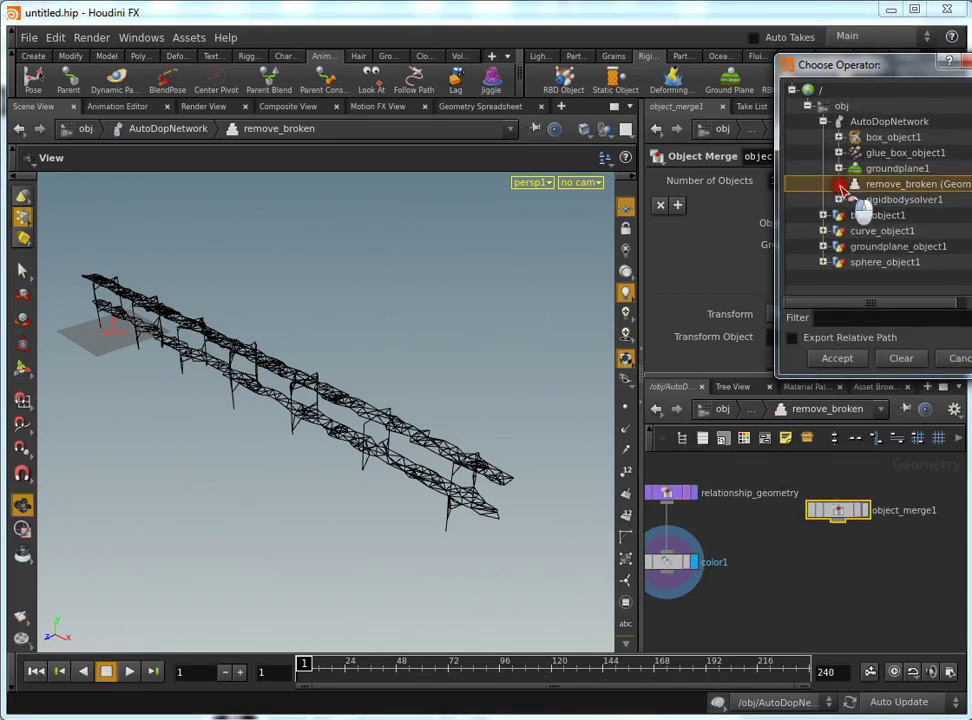
pyautogui.doubleClick(883, 263)
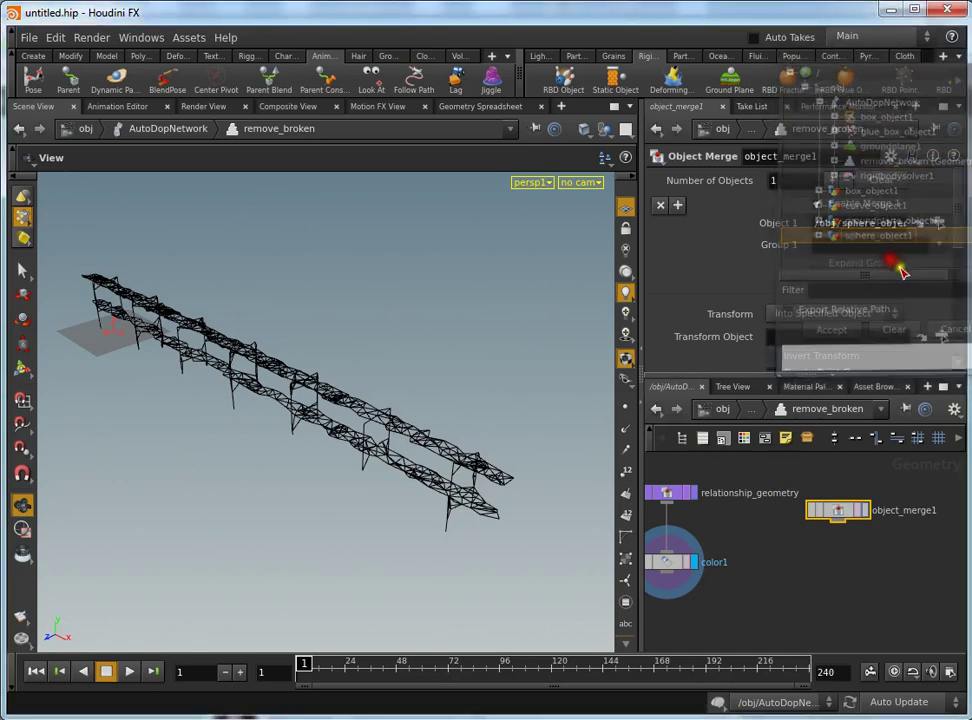
pyautogui.click(865, 510)
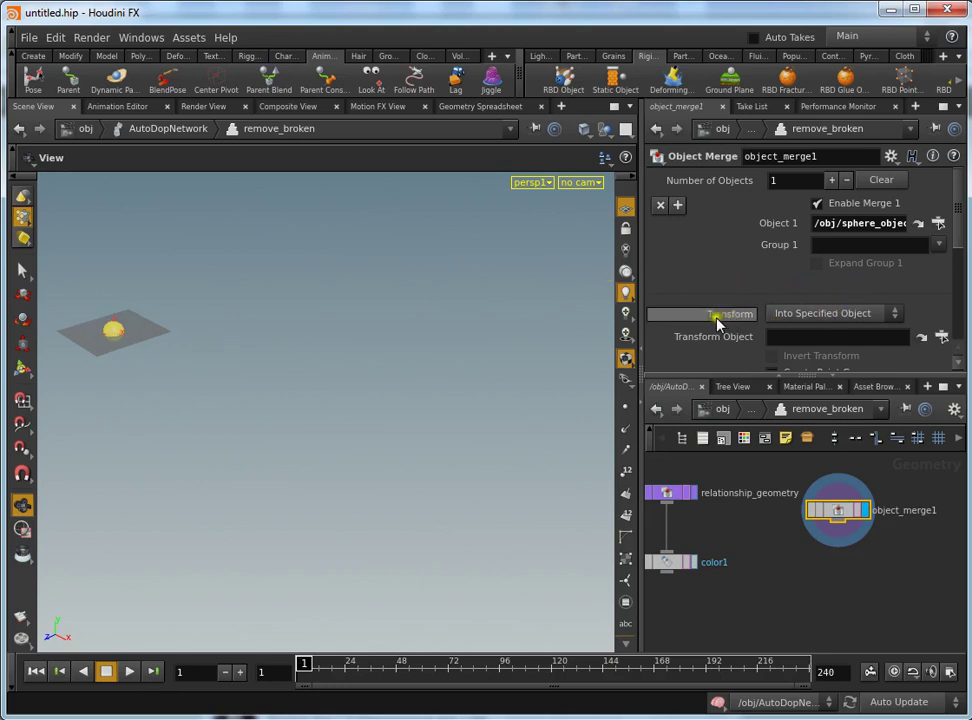
# Set object_merge1's Transform to Into This Object and redisplay color1.
pyautogui.click(816, 314)
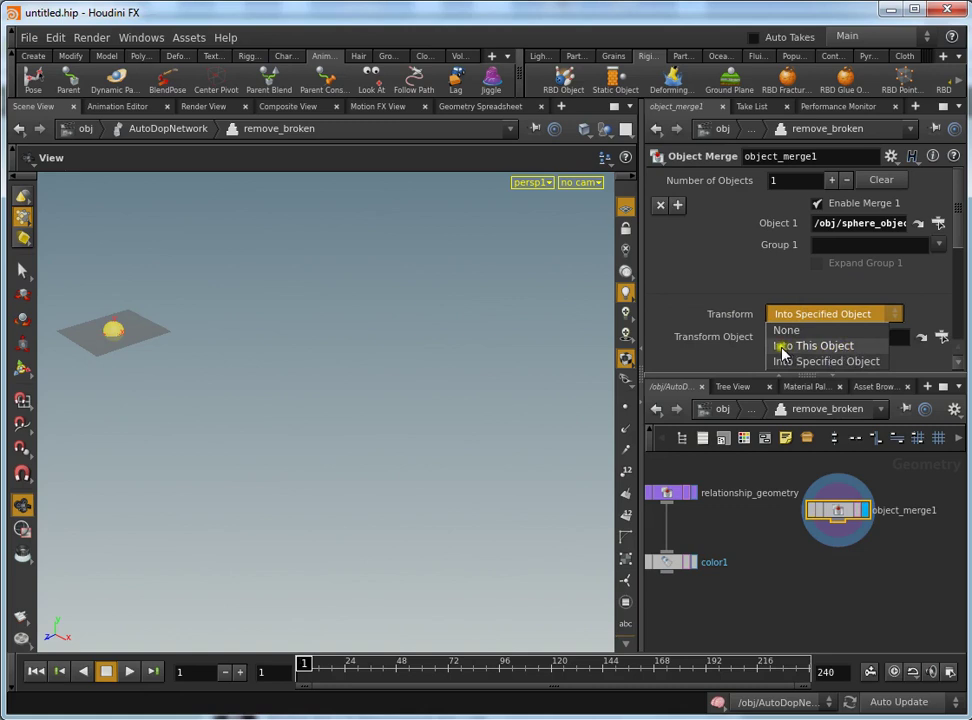
pyautogui.click(811, 346)
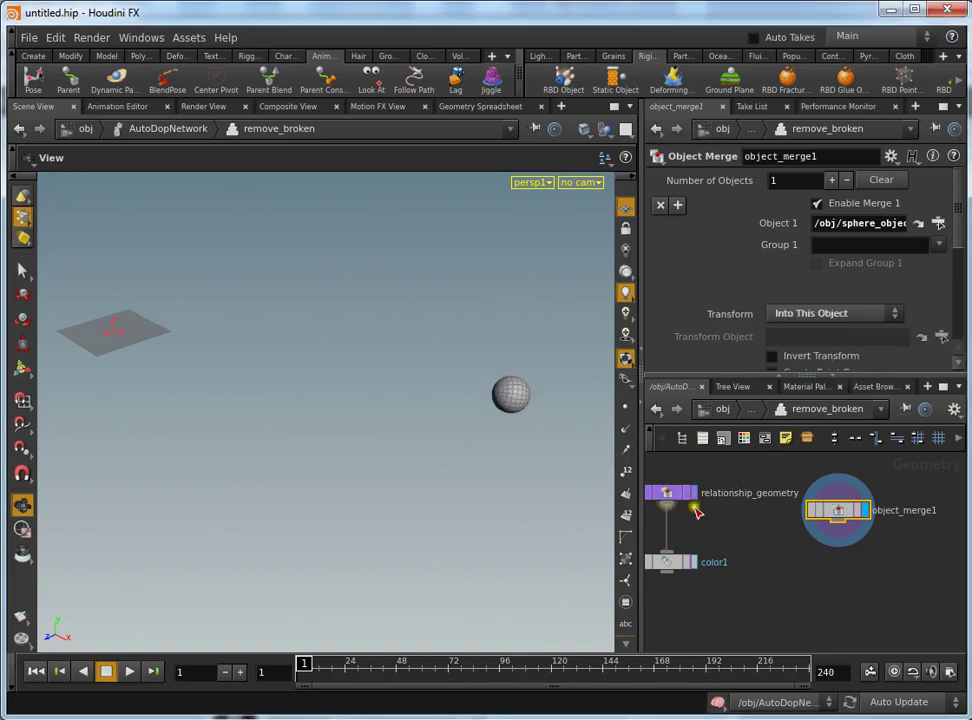
pyautogui.click(706, 562)
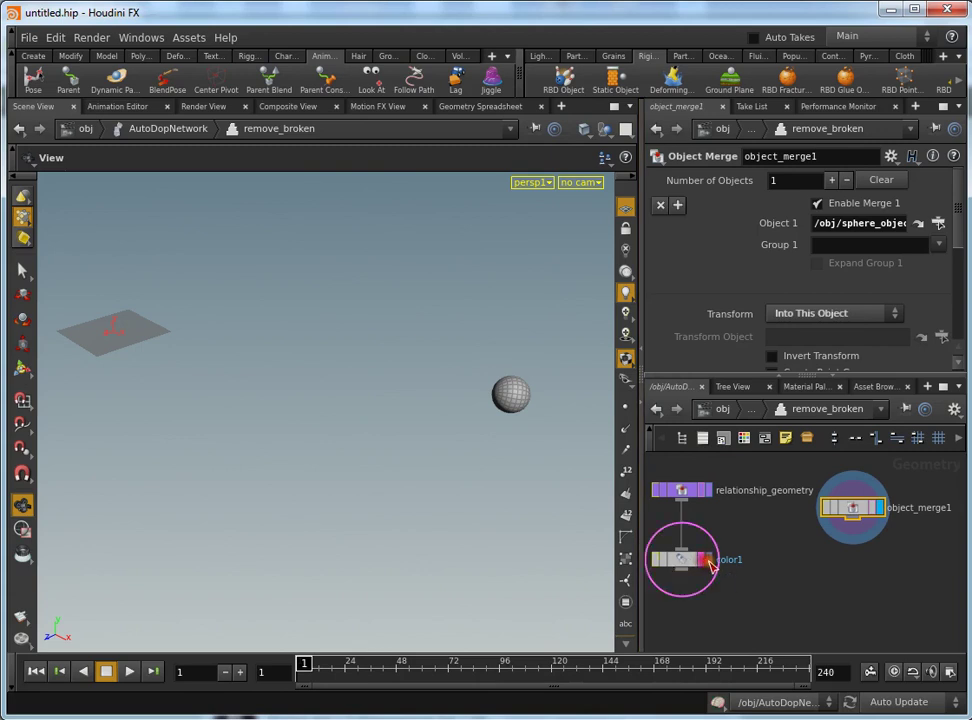
pyautogui.click(798, 558)
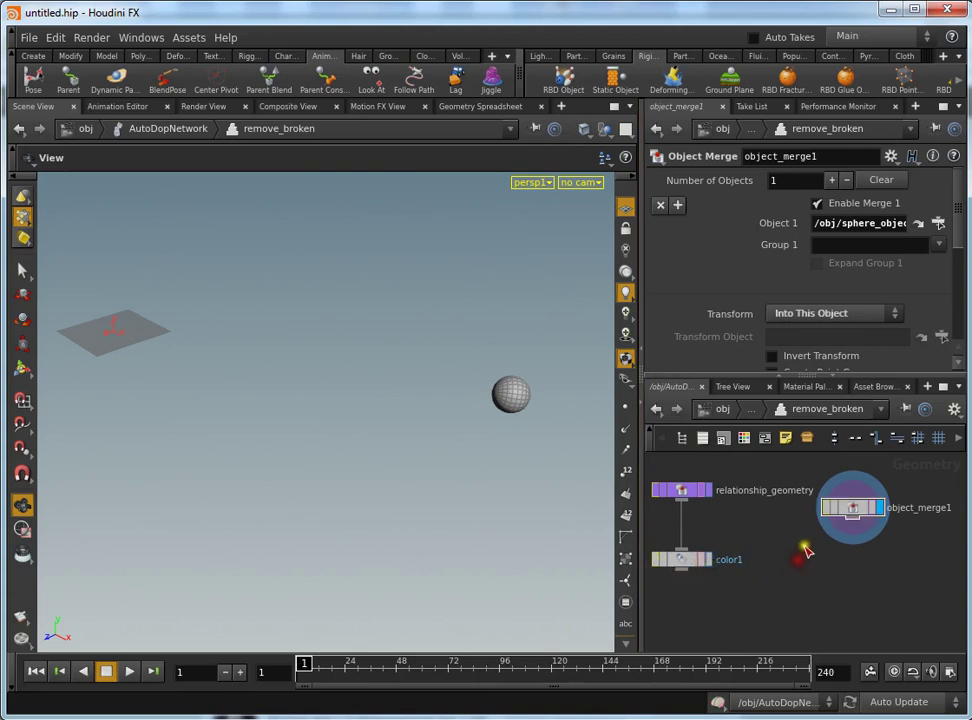
pyautogui.moveTo(787, 551); pyautogui.dragTo(802, 528, button='middle')
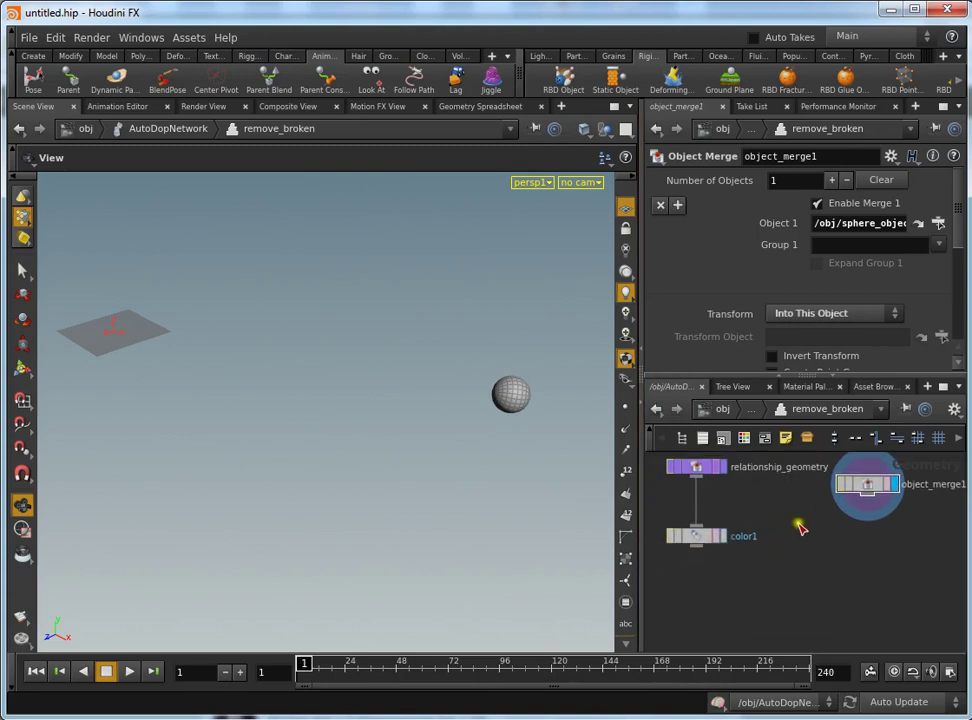
pyautogui.press('Tab')
# Add a red (0.9, 0, 0) color2 node after object_merge1, then search 'tra' for Attribute Transfer.
pyautogui.write('c')
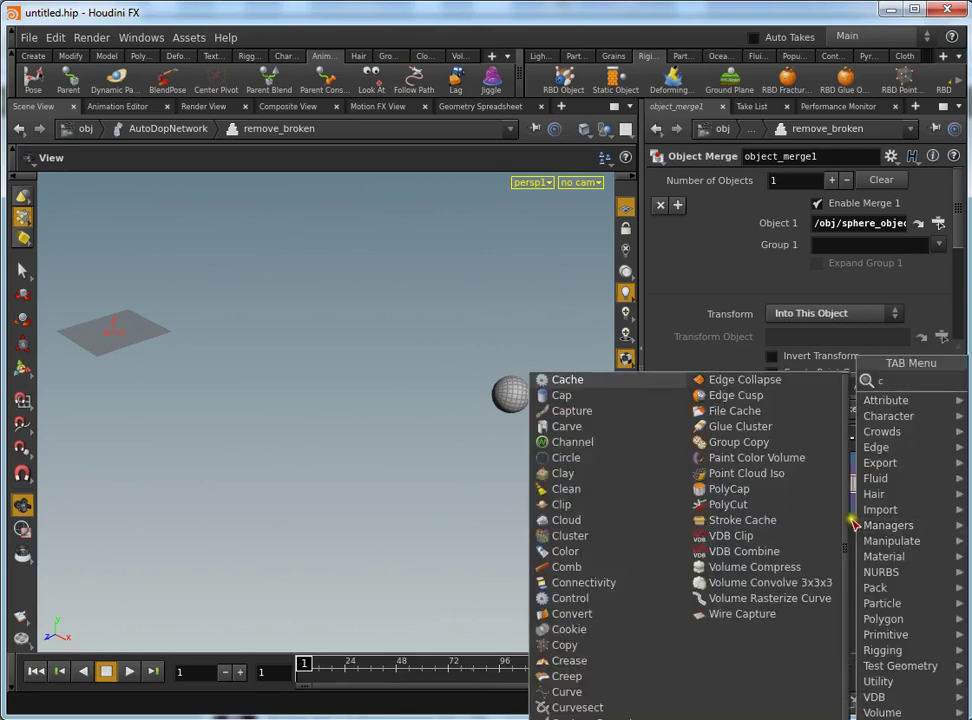
pyautogui.write('ol')
pyautogui.press('Return')
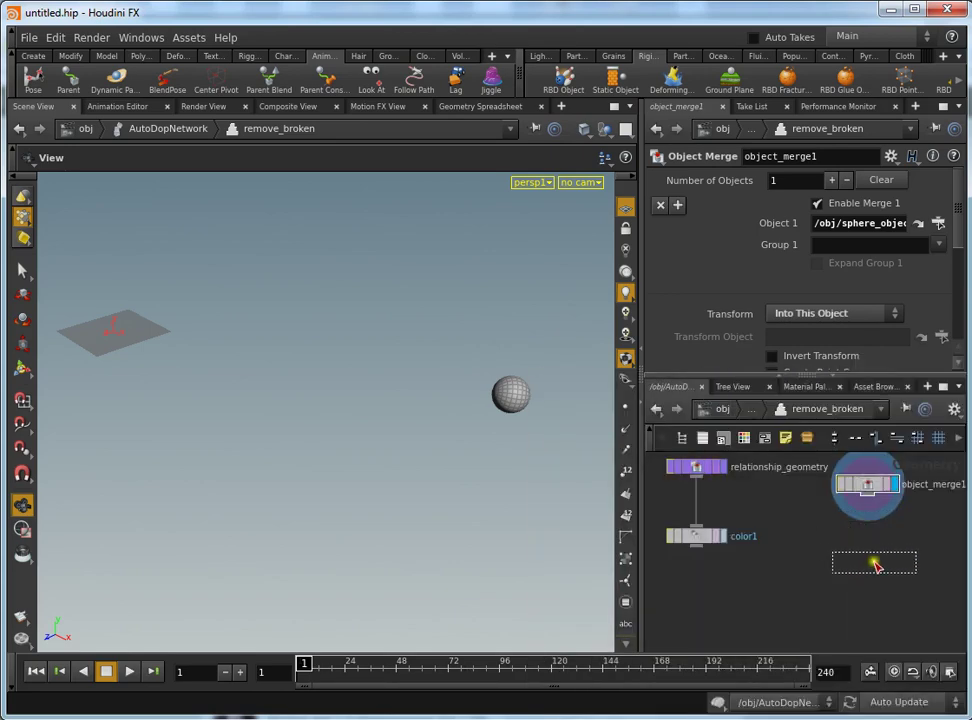
pyautogui.moveTo(878, 543); pyautogui.dragTo(896, 562)
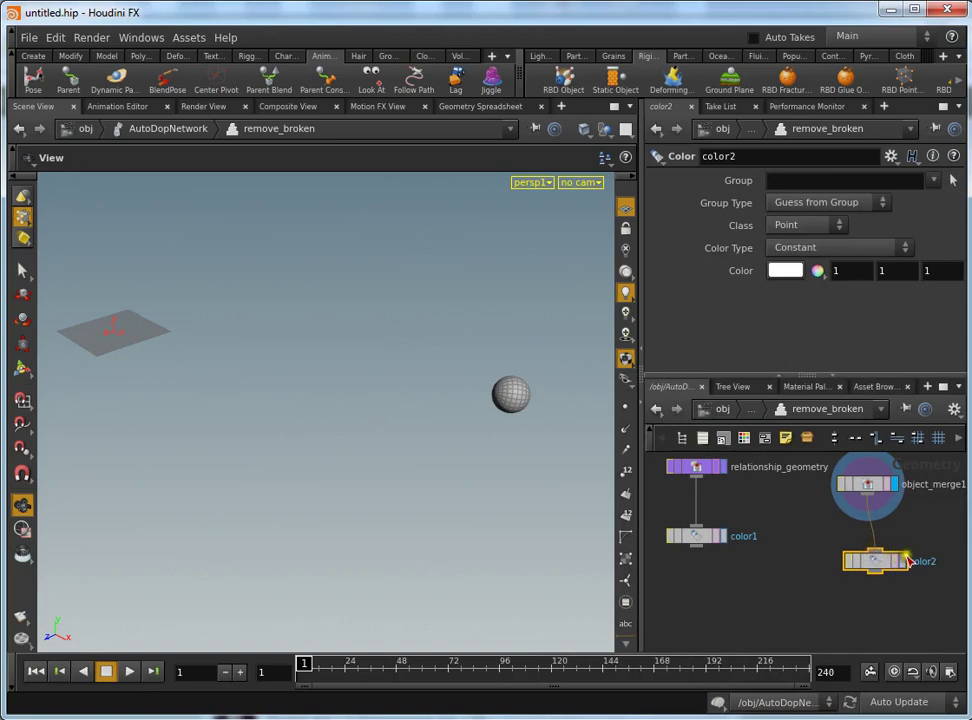
pyautogui.click(908, 561)
pyautogui.click(800, 279)
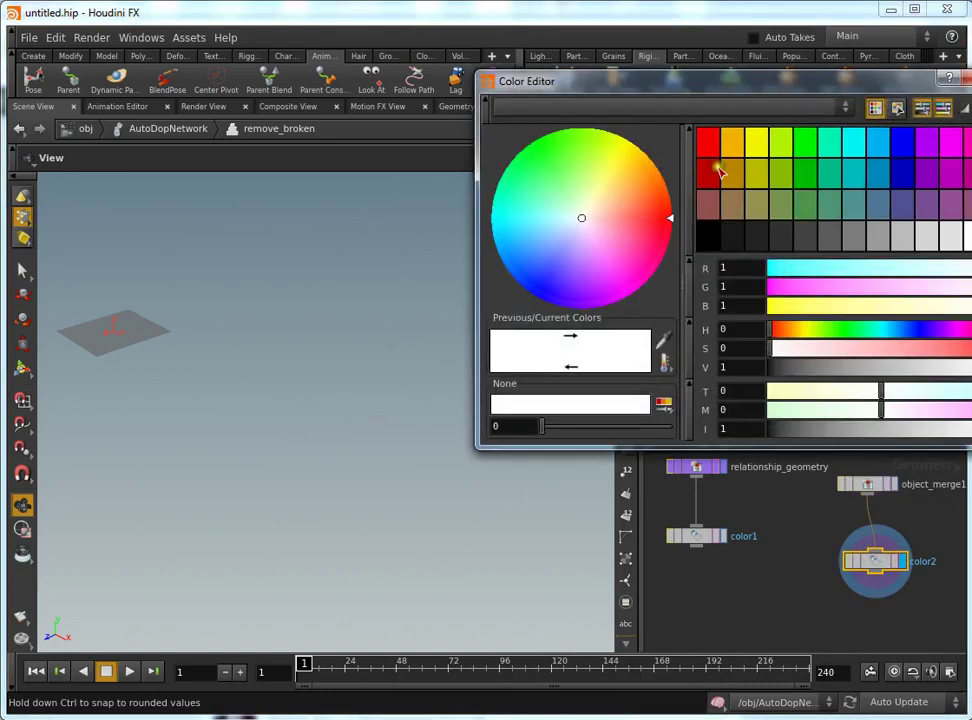
pyautogui.click(708, 144)
pyautogui.click(776, 372)
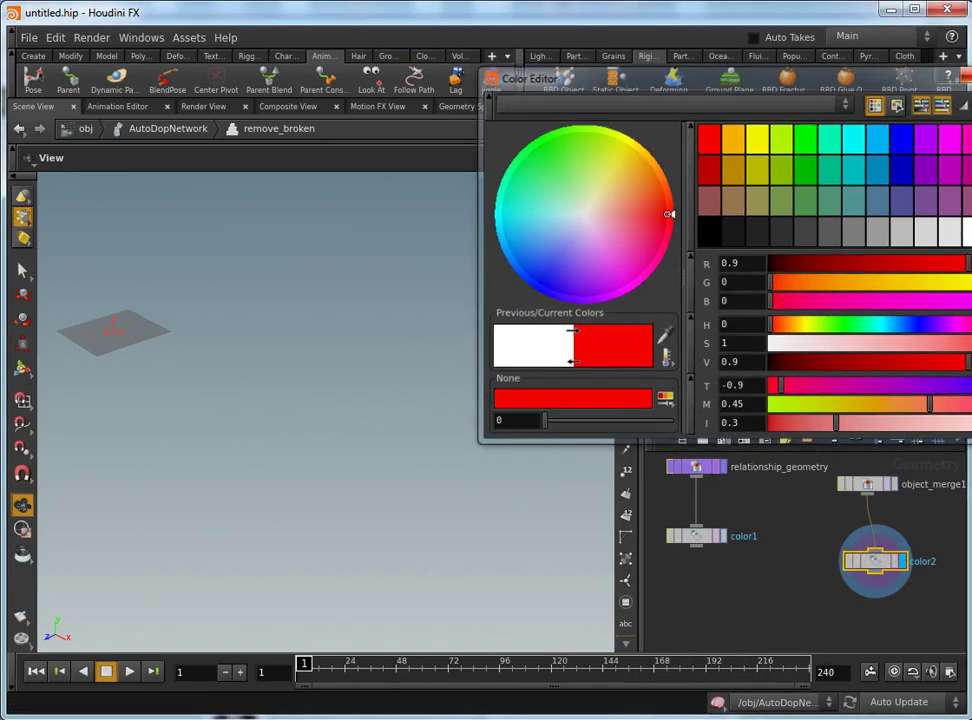
pyautogui.click(724, 536)
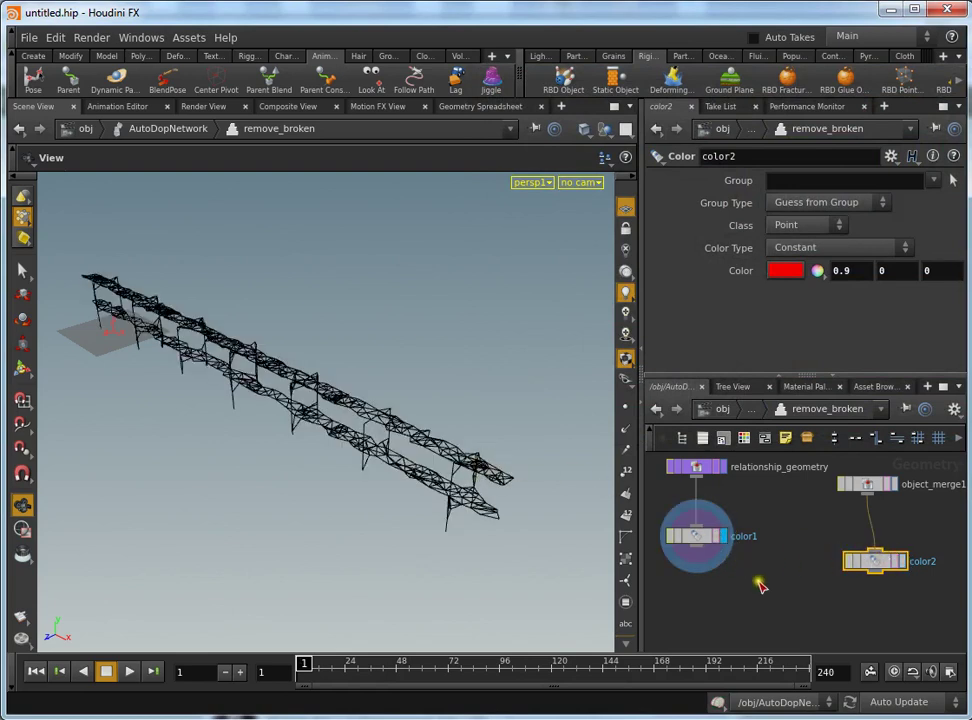
pyautogui.press('Tab')
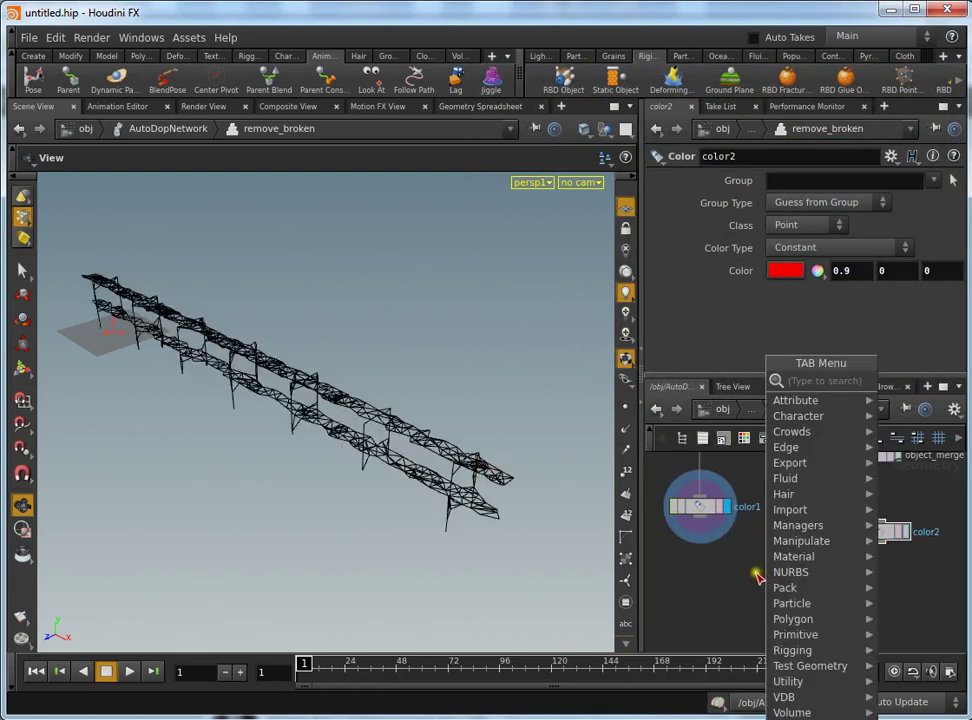
pyautogui.write('tra')
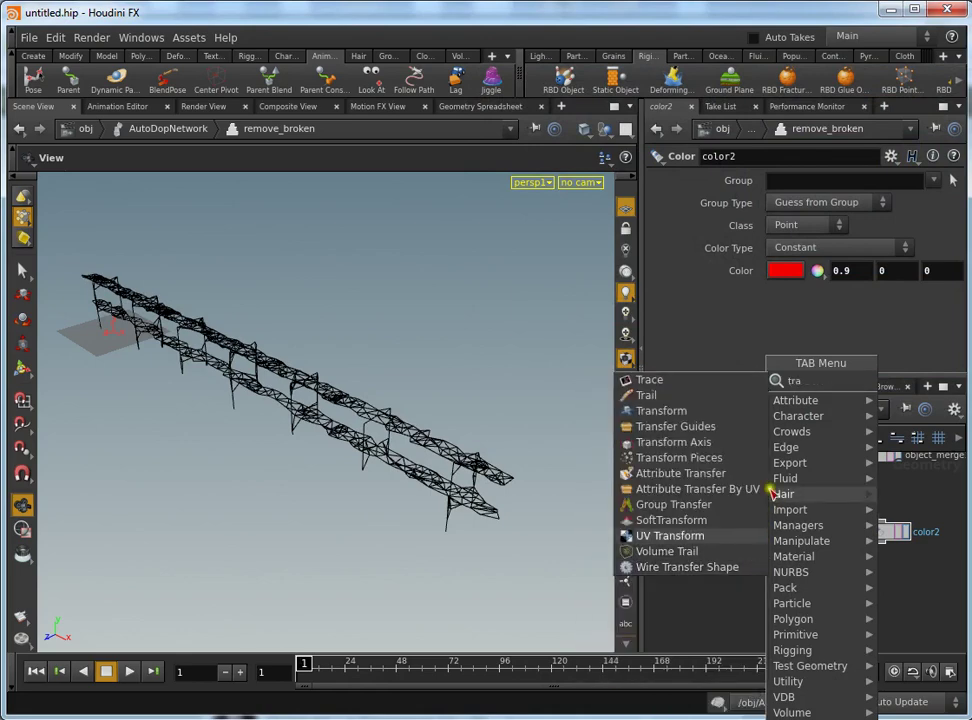
# Place and display attribtransfer1, and set its Distance Threshold to 0.5.
pyautogui.click(695, 478)
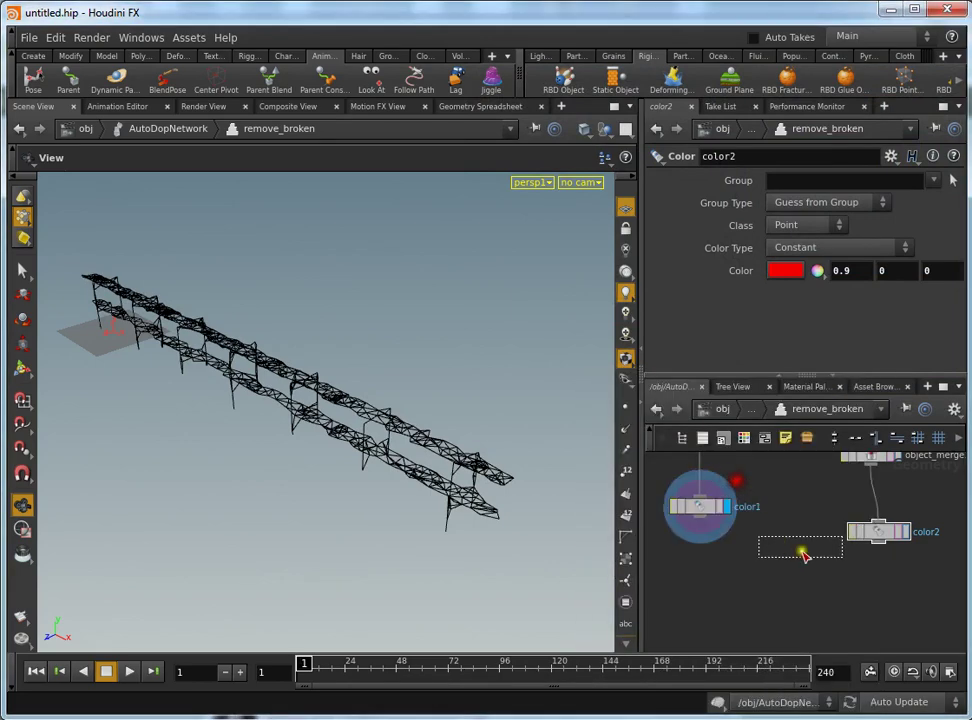
pyautogui.click(752, 587)
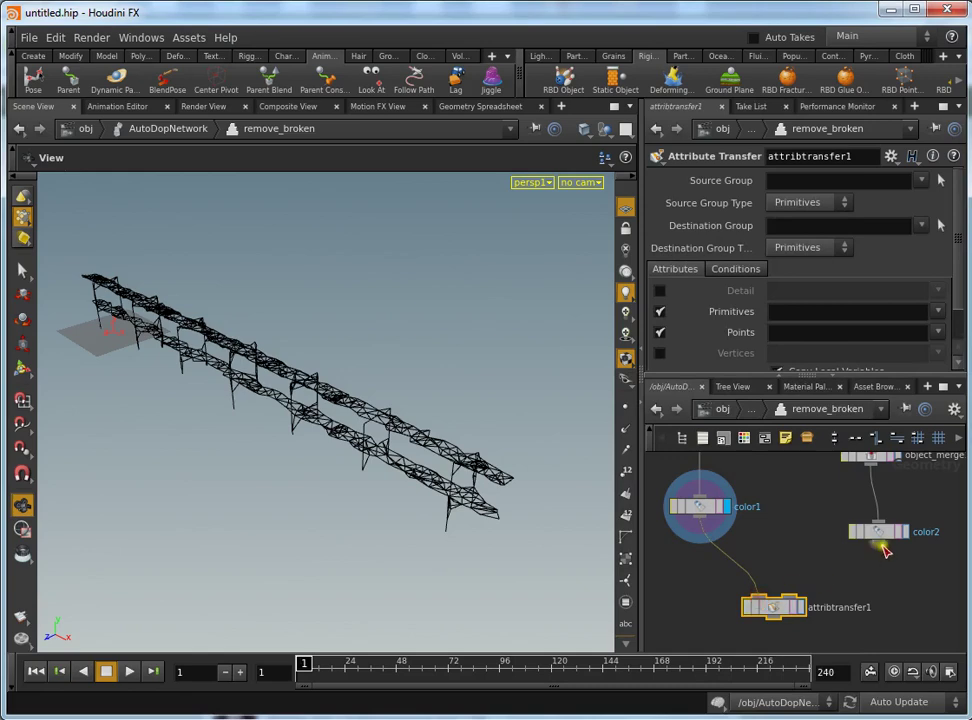
pyautogui.click(801, 606)
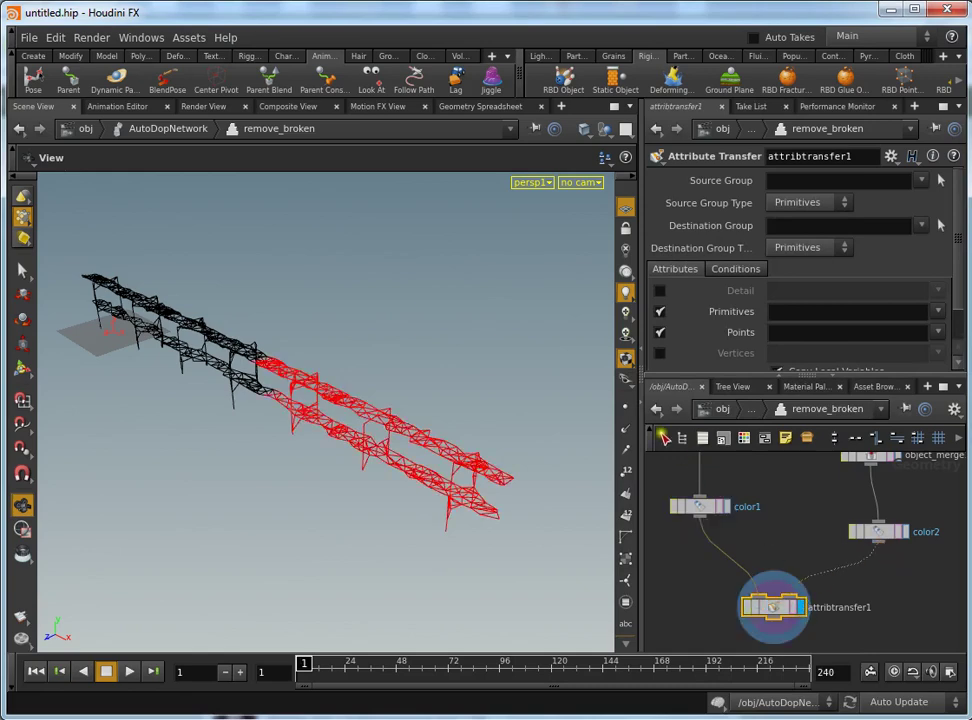
pyautogui.moveTo(516, 377)
pyautogui.mouseDown()
pyautogui.moveTo(412, 373)
pyautogui.moveTo(395, 427)
pyautogui.mouseUp()
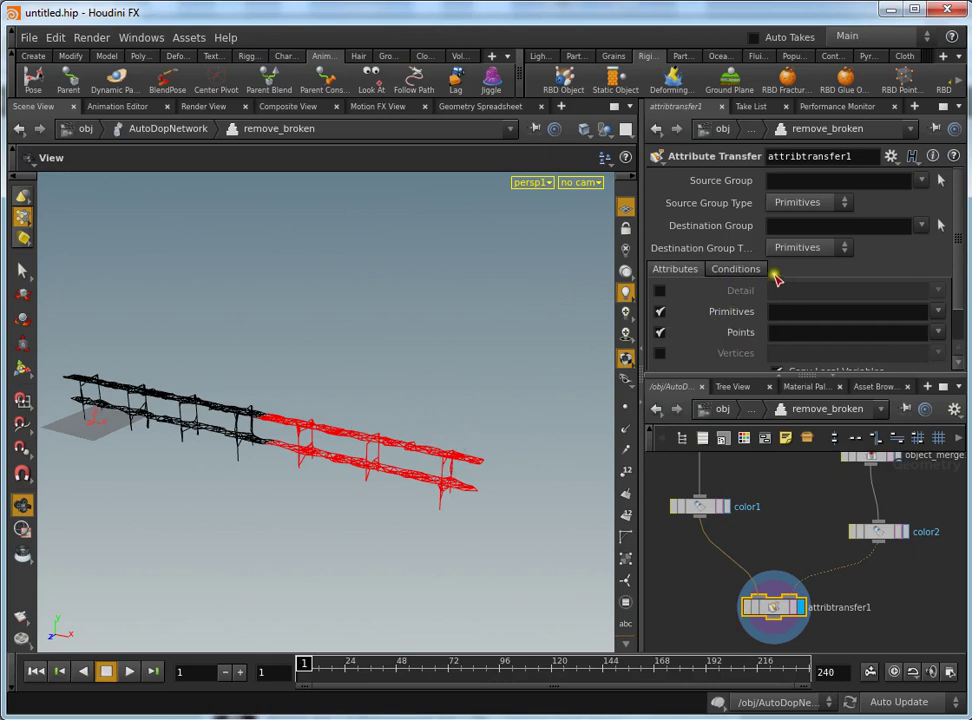
pyautogui.click(738, 270)
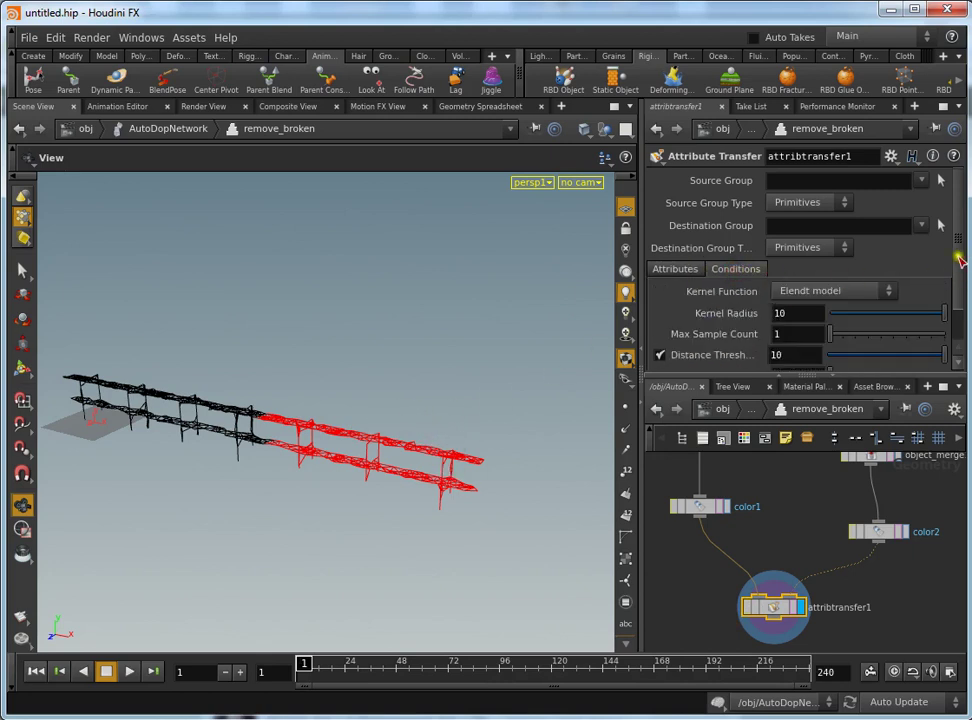
pyautogui.moveTo(852, 355); pyautogui.dragTo(838, 358)
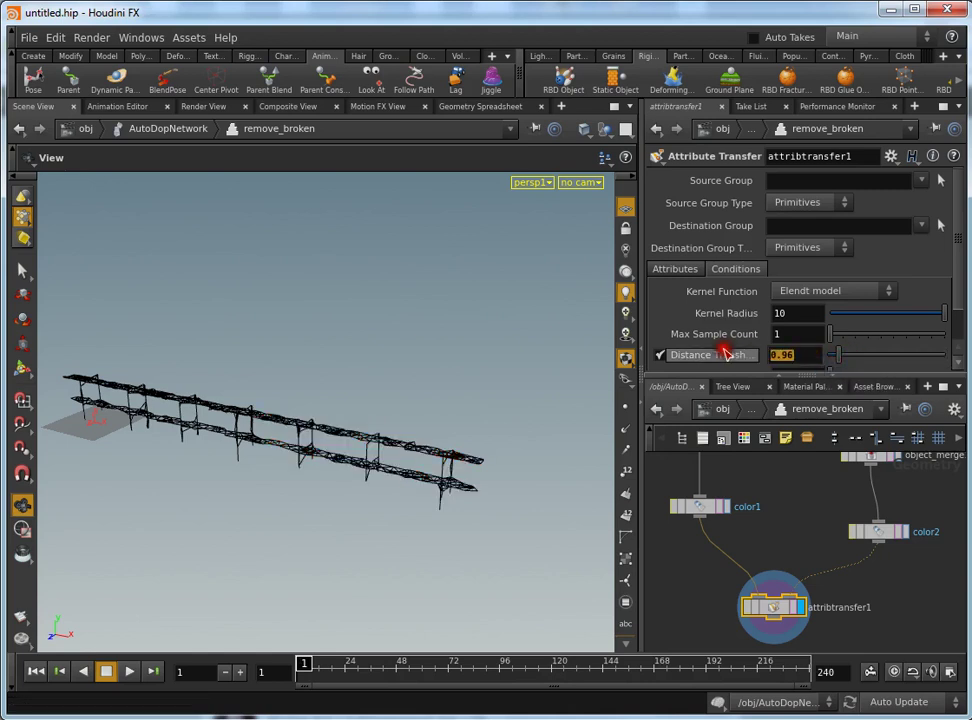
pyautogui.write('0.5')
pyautogui.press('Return')
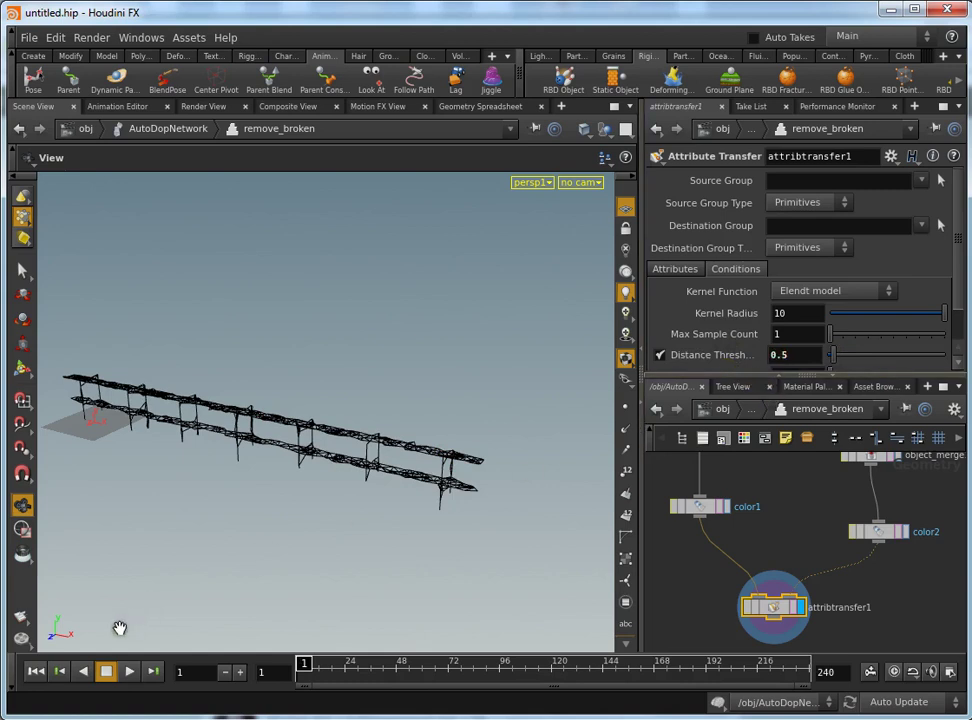
# Play back to check the red transfer, then change Distance Threshold to 0.2.
pyautogui.click(131, 677)
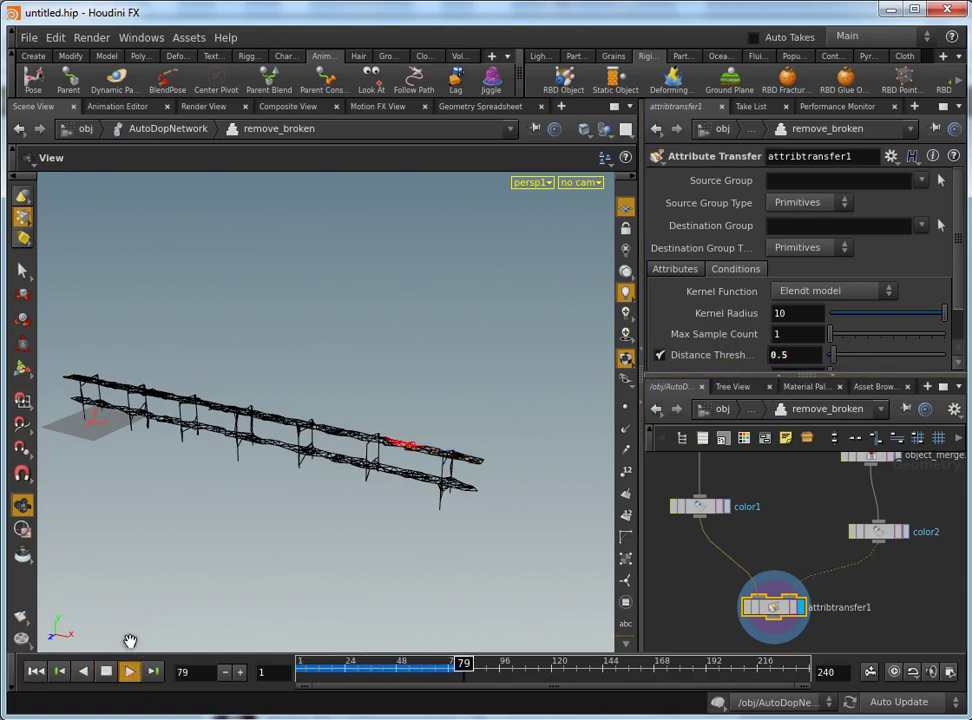
pyautogui.click(110, 673)
pyautogui.moveTo(425, 679); pyautogui.dragTo(381, 680)
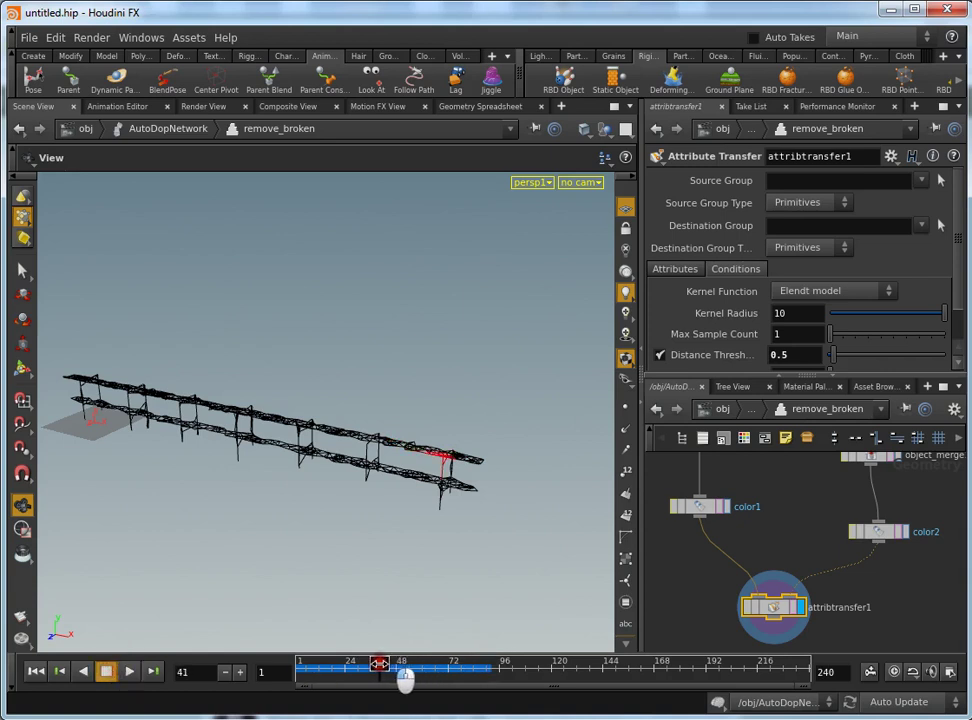
pyautogui.doubleClick(795, 355)
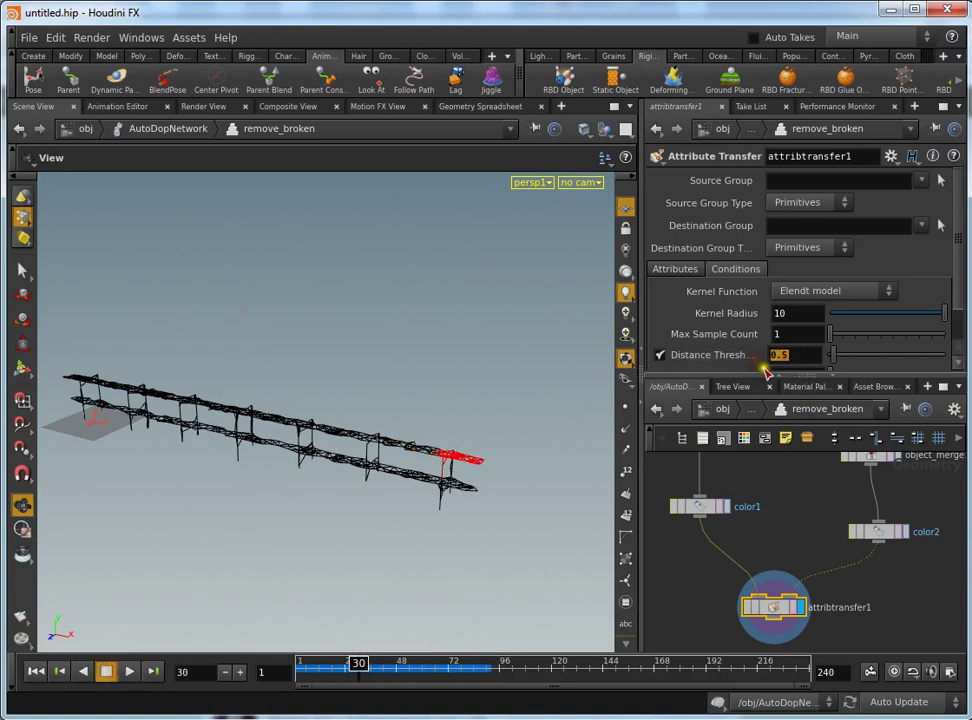
pyautogui.write('0.')
# Replay and scrub the animation, orbit around the rails, and return to frame 1.
pyautogui.click(34, 671)
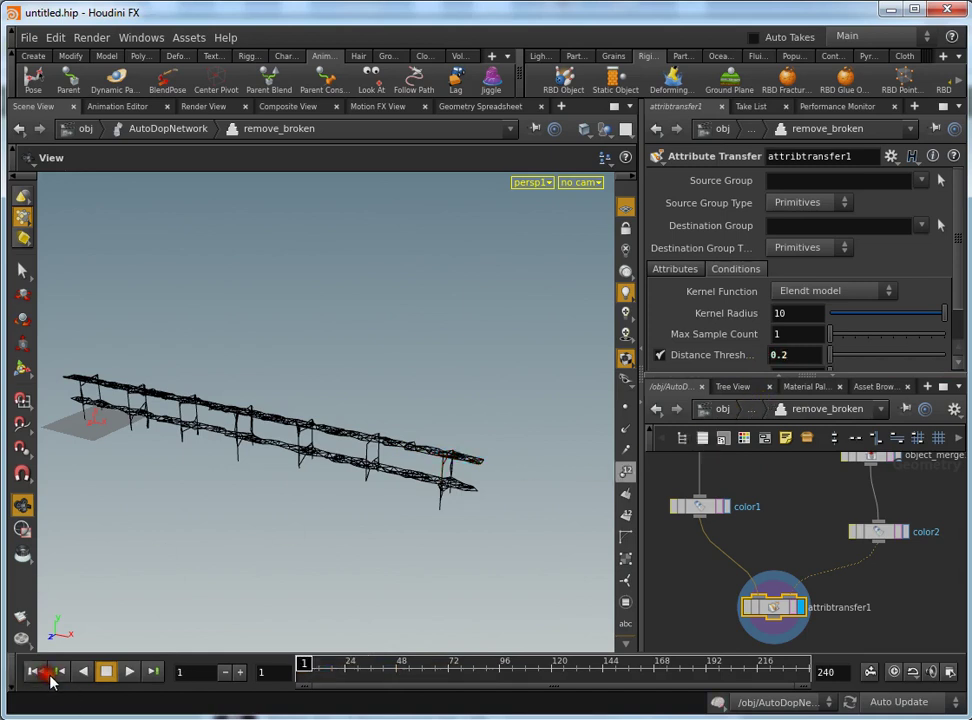
pyautogui.click(130, 671)
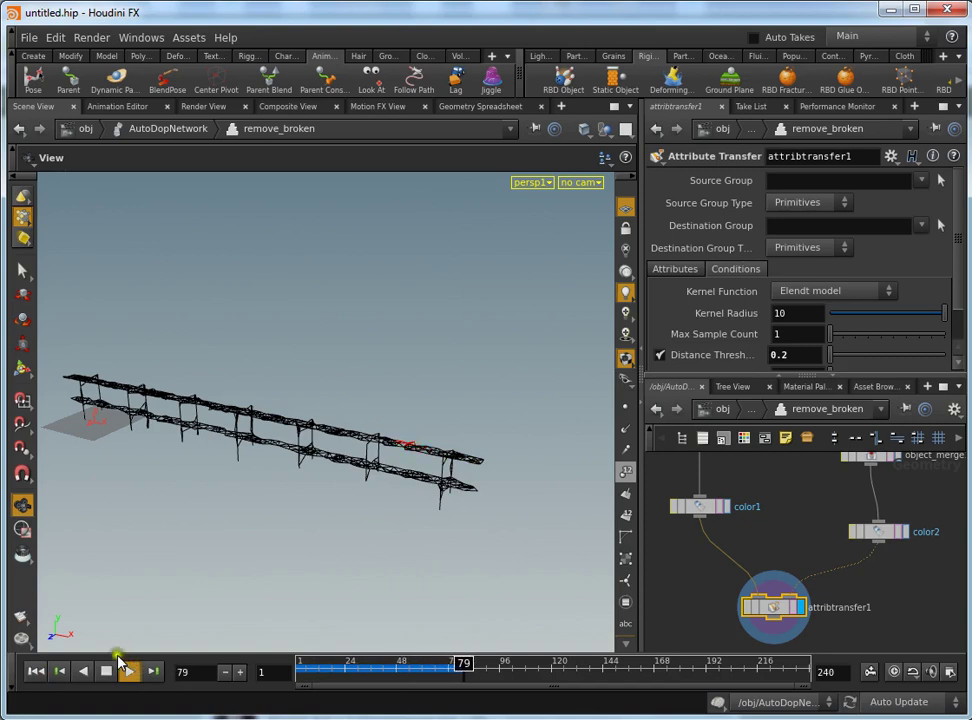
pyautogui.click(107, 672)
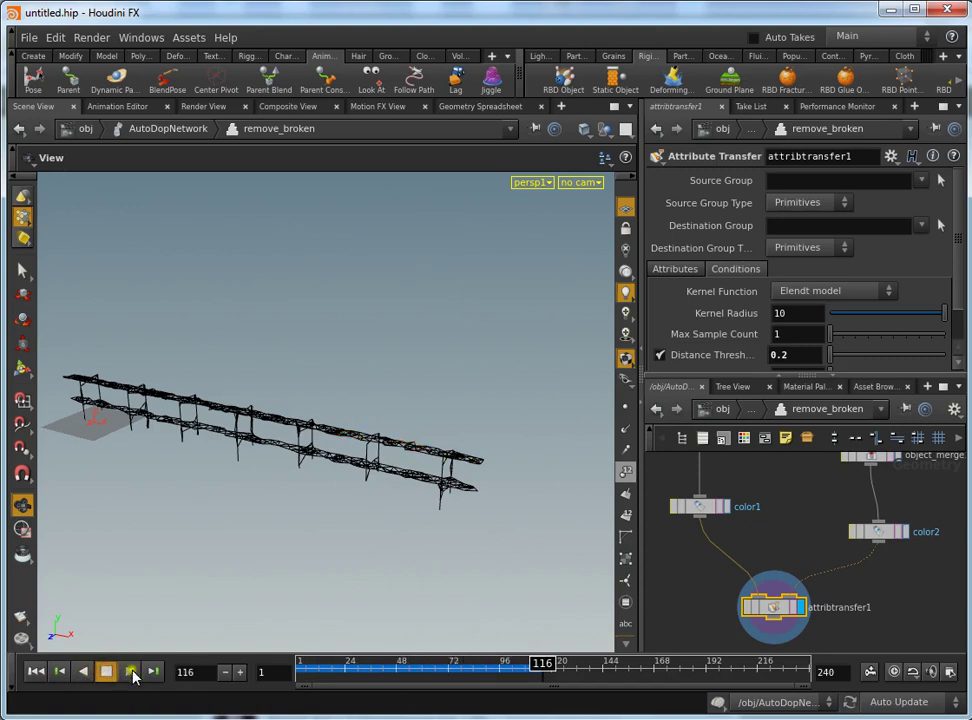
pyautogui.moveTo(377, 678)
pyautogui.mouseDown()
pyautogui.moveTo(483, 672)
pyautogui.moveTo(445, 663)
pyautogui.mouseUp()
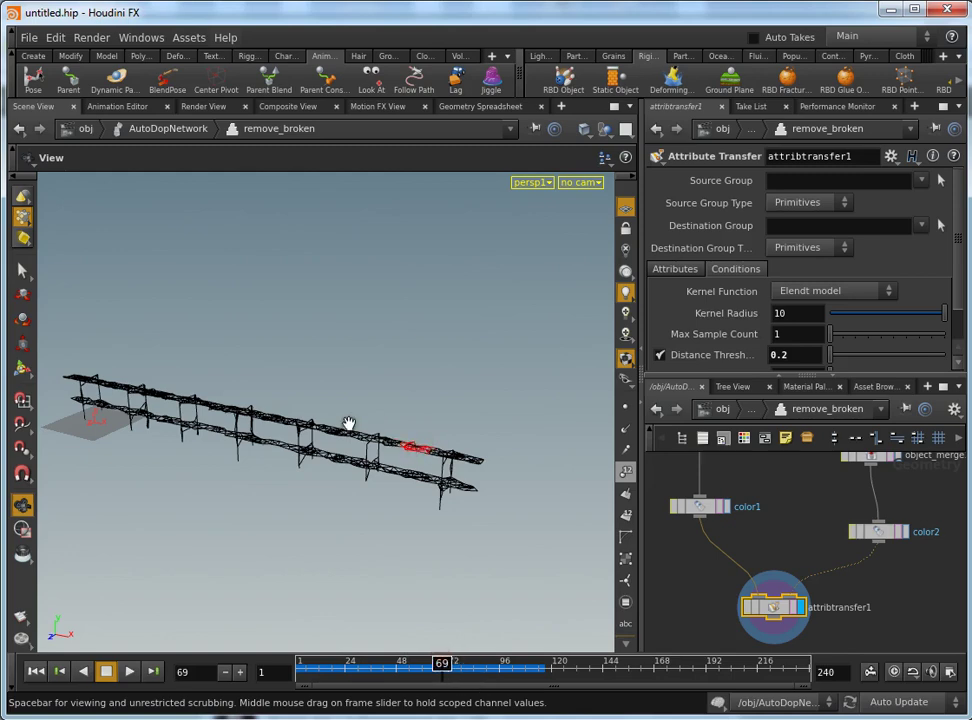
pyautogui.moveTo(347, 425); pyautogui.dragTo(497, 440, button='right')
pyautogui.moveTo(497, 440); pyautogui.dragTo(434, 449)
pyautogui.moveTo(410, 663)
pyautogui.mouseDown()
pyautogui.moveTo(350, 665)
pyautogui.moveTo(446, 665)
pyautogui.mouseUp()
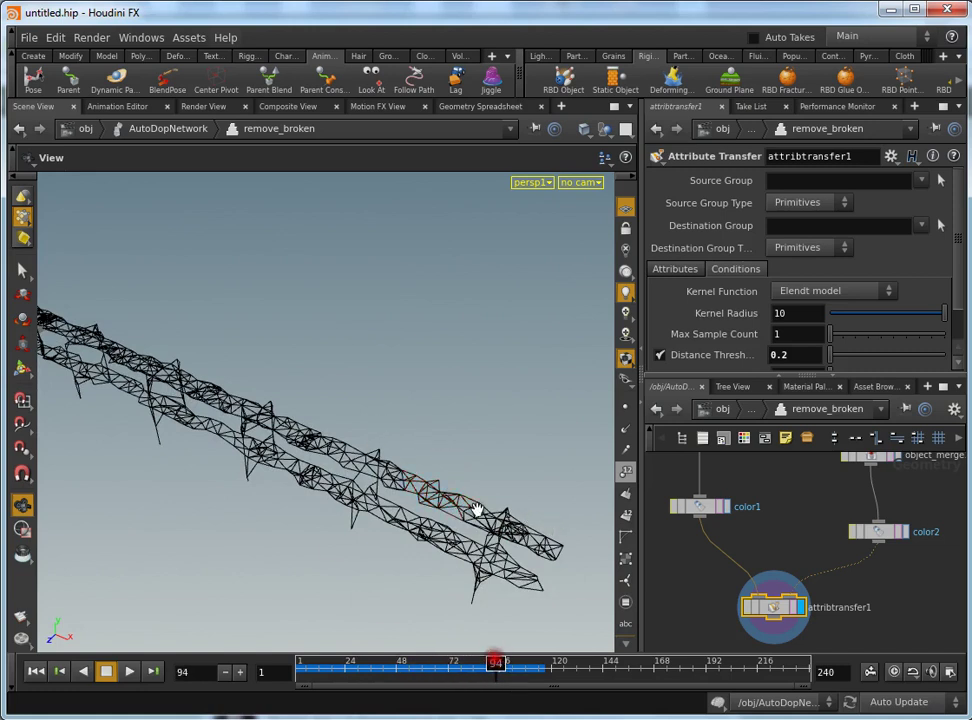
pyautogui.moveTo(430, 668); pyautogui.dragTo(532, 665)
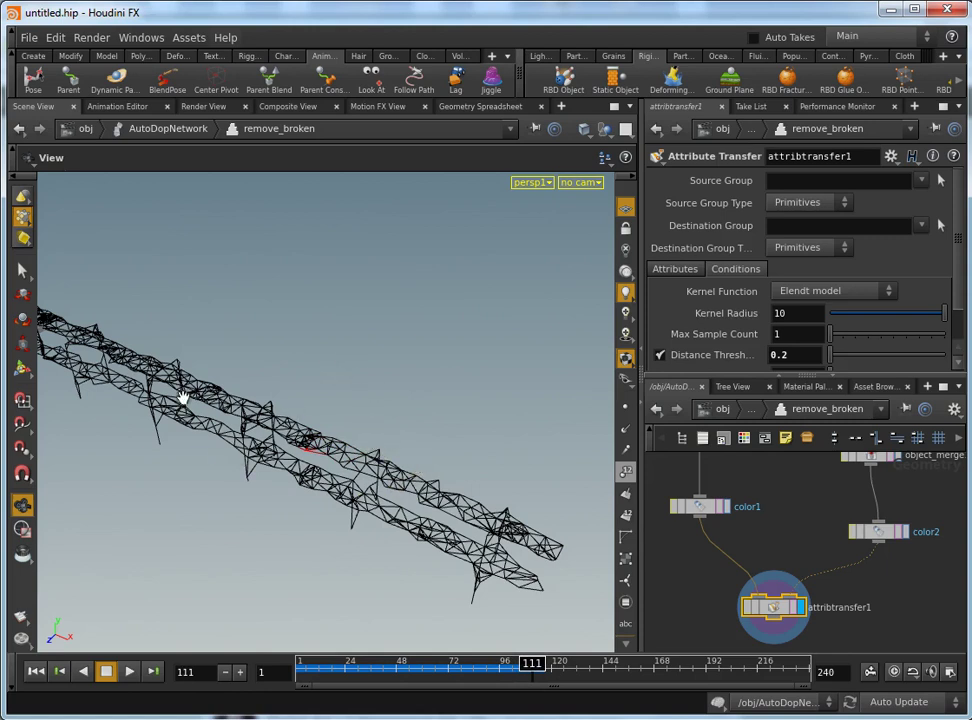
pyautogui.click(463, 665)
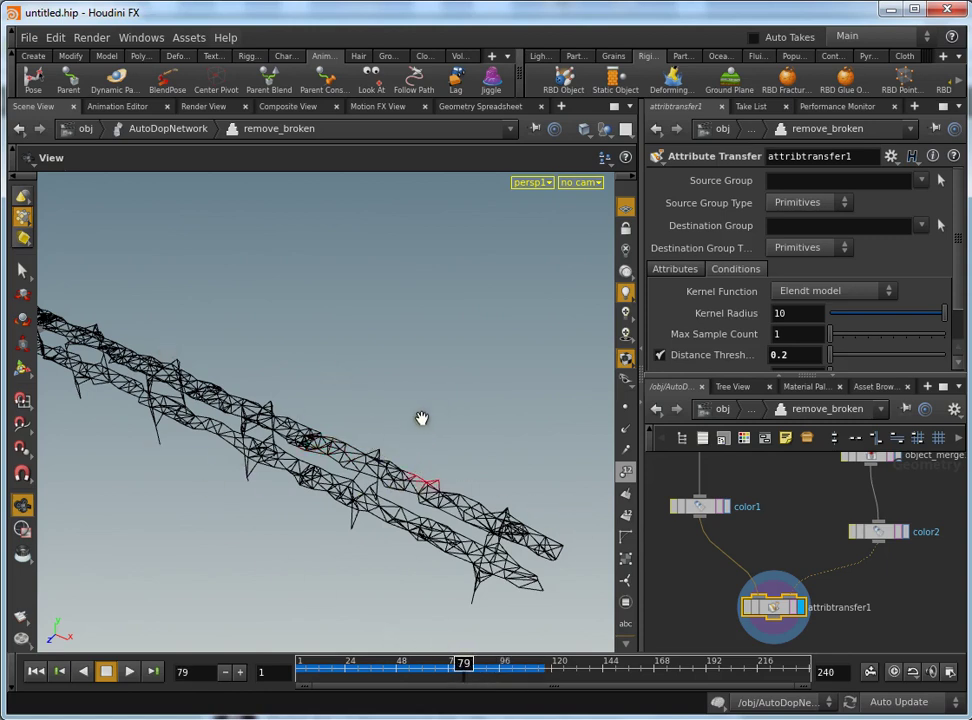
pyautogui.click(300, 665)
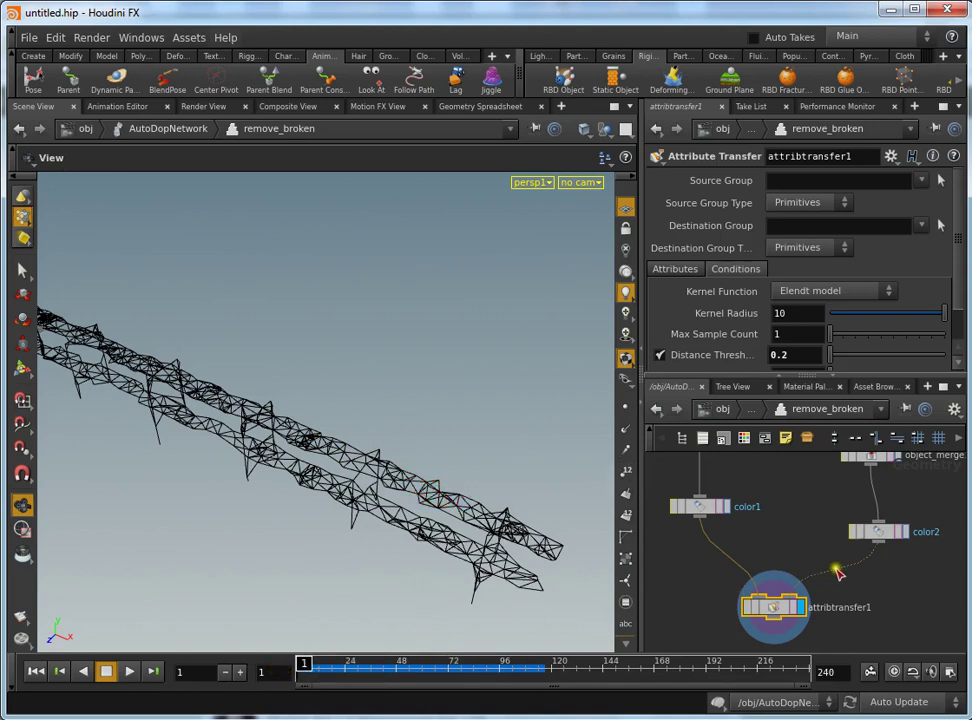
# Delete the attribtransfer1 node from the remove_broken network.
pyautogui.click(778, 612)
pyautogui.moveTo(778, 612); pyautogui.dragTo(763, 625)
pyautogui.press('Delete')
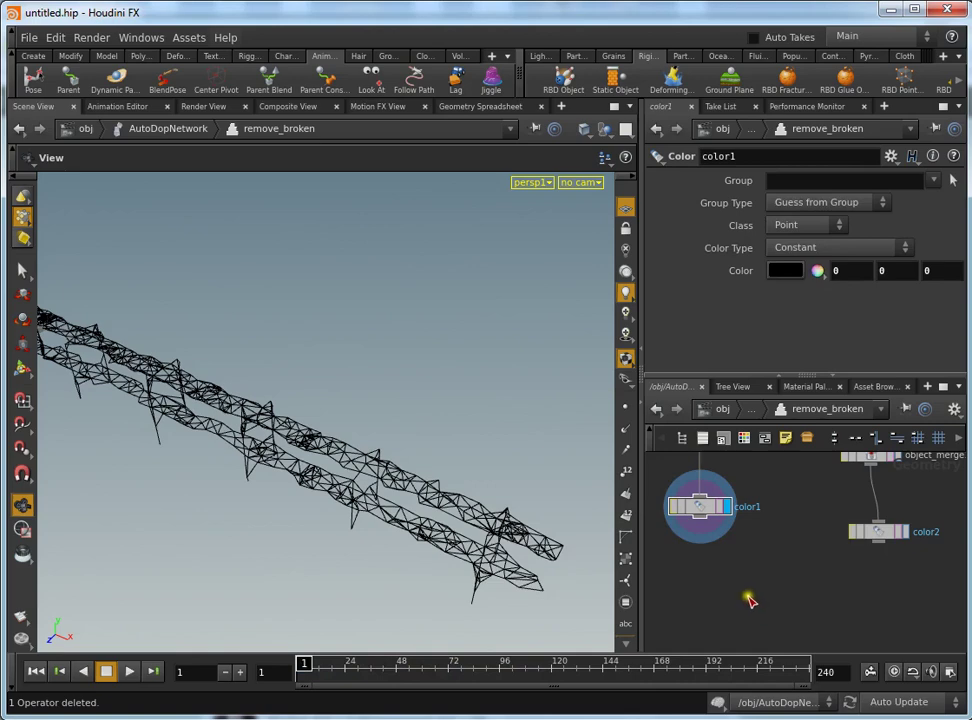
# Add a Solver node in its place, fed by color1 and color2.
pyautogui.press('Tab')
pyautogui.write('so')
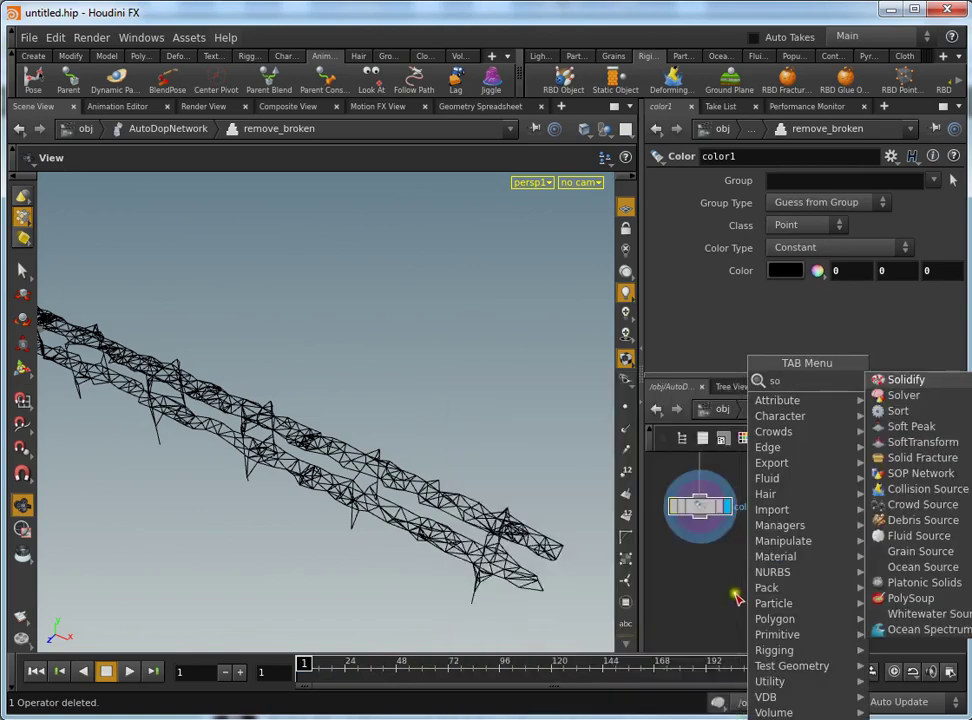
pyautogui.write('l')
pyautogui.click(900, 395)
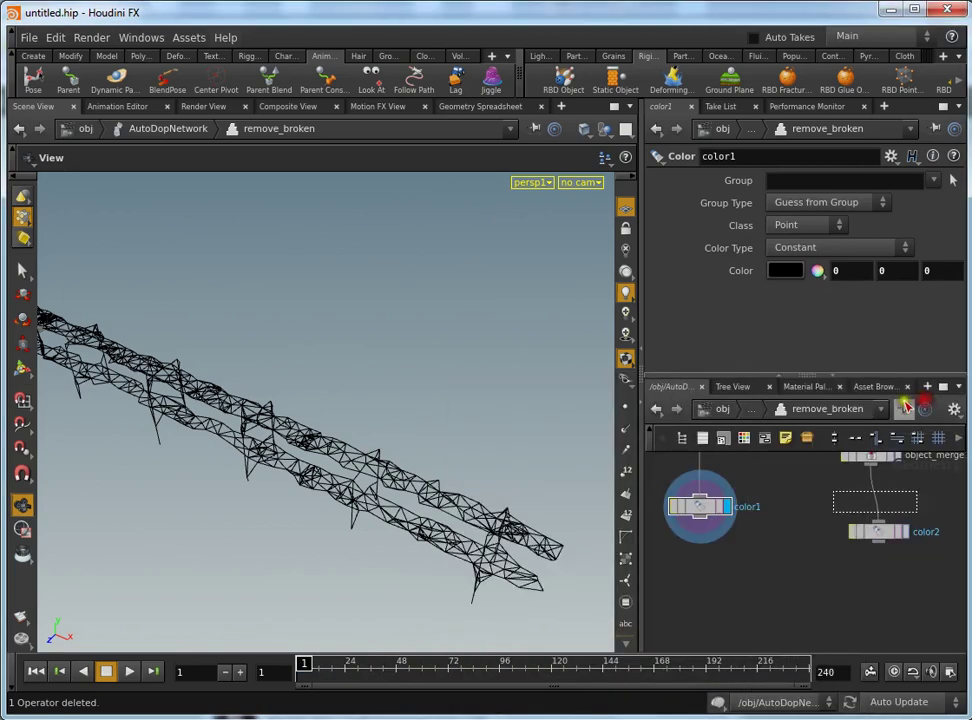
pyautogui.click(758, 600)
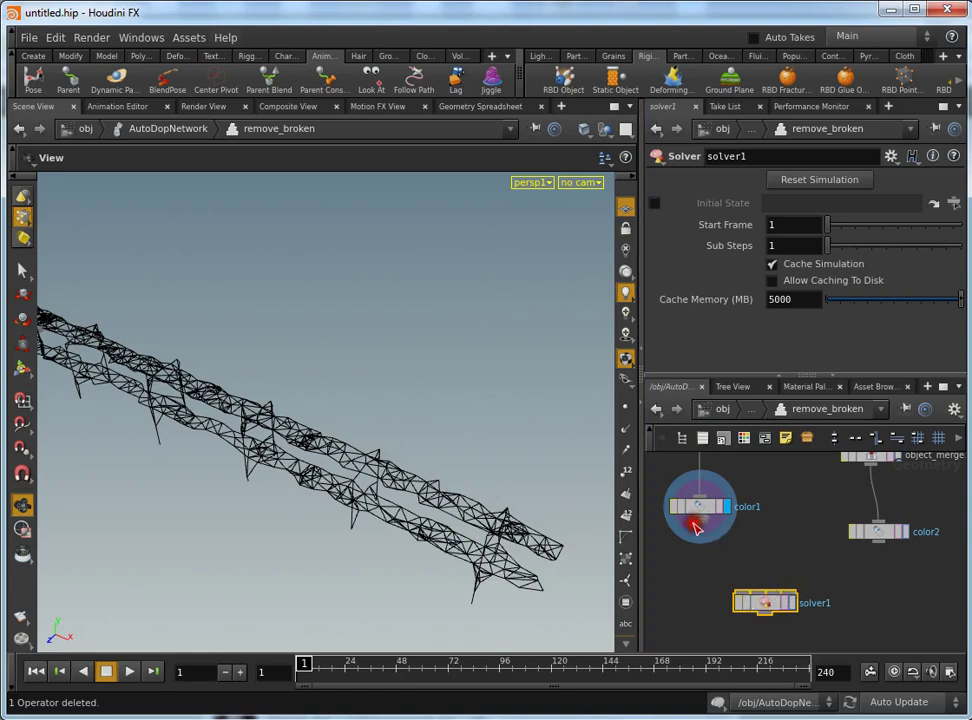
pyautogui.moveTo(718, 527); pyautogui.dragTo(745, 592)
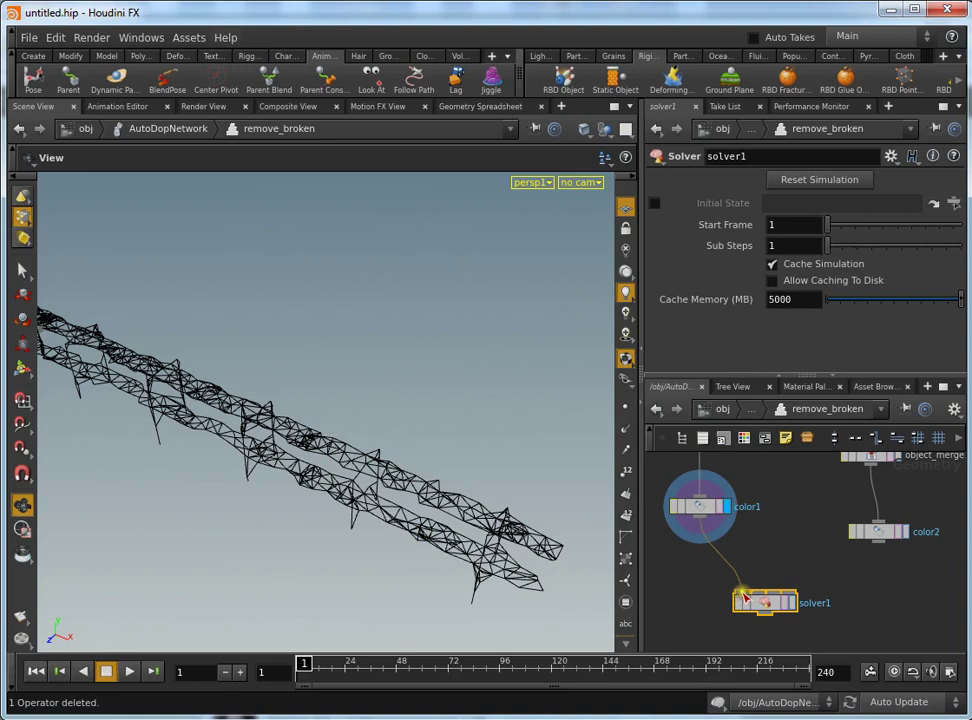
pyautogui.moveTo(878, 542); pyautogui.dragTo(745, 601)
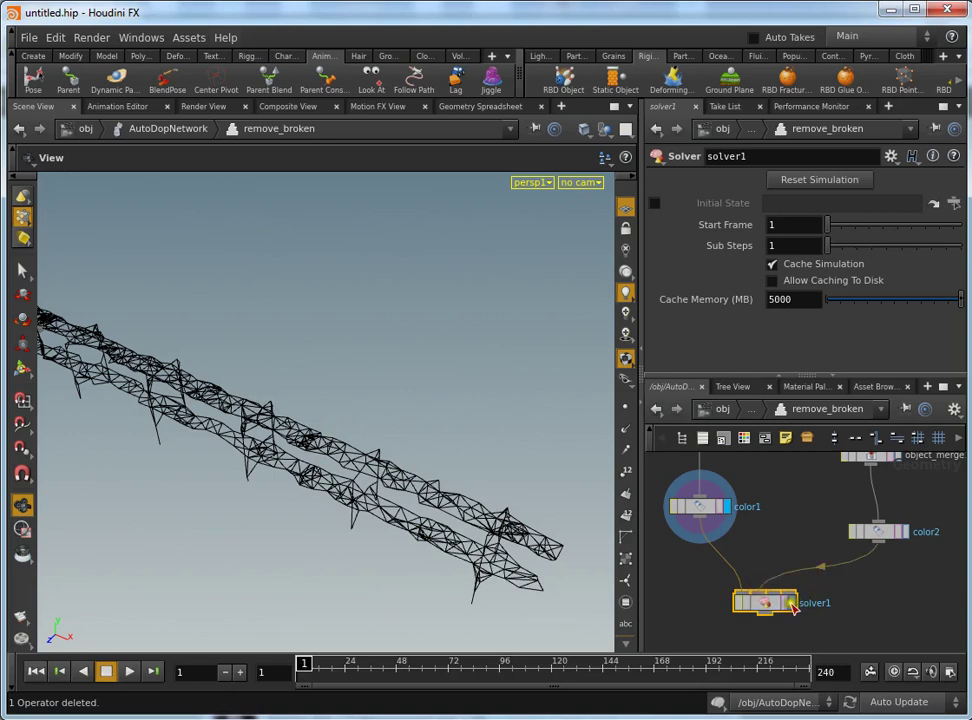
# Enter solver1 and rearrange its Input nodes to make room.
pyautogui.doubleClick(766, 603)
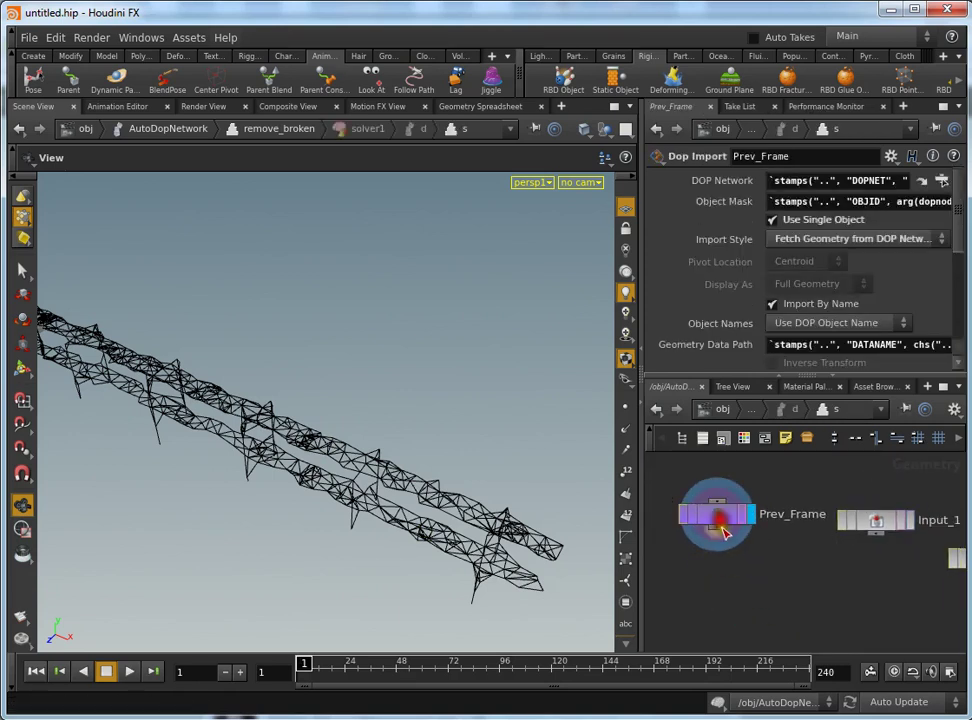
pyautogui.scroll(-1, 820, 556)
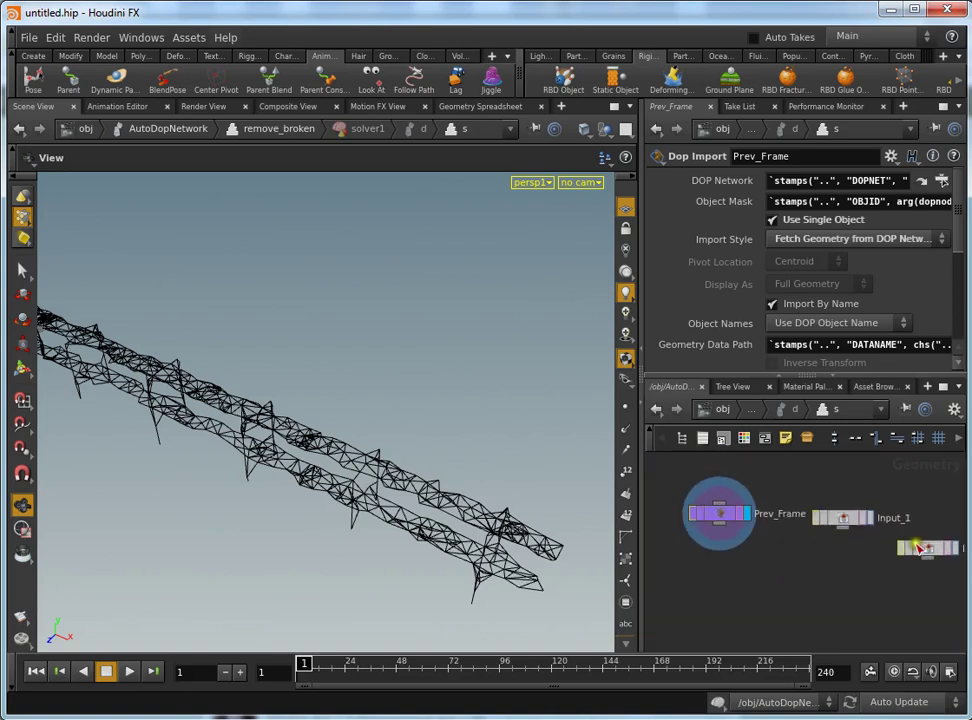
pyautogui.click(866, 557)
pyautogui.moveTo(843, 517); pyautogui.dragTo(889, 472)
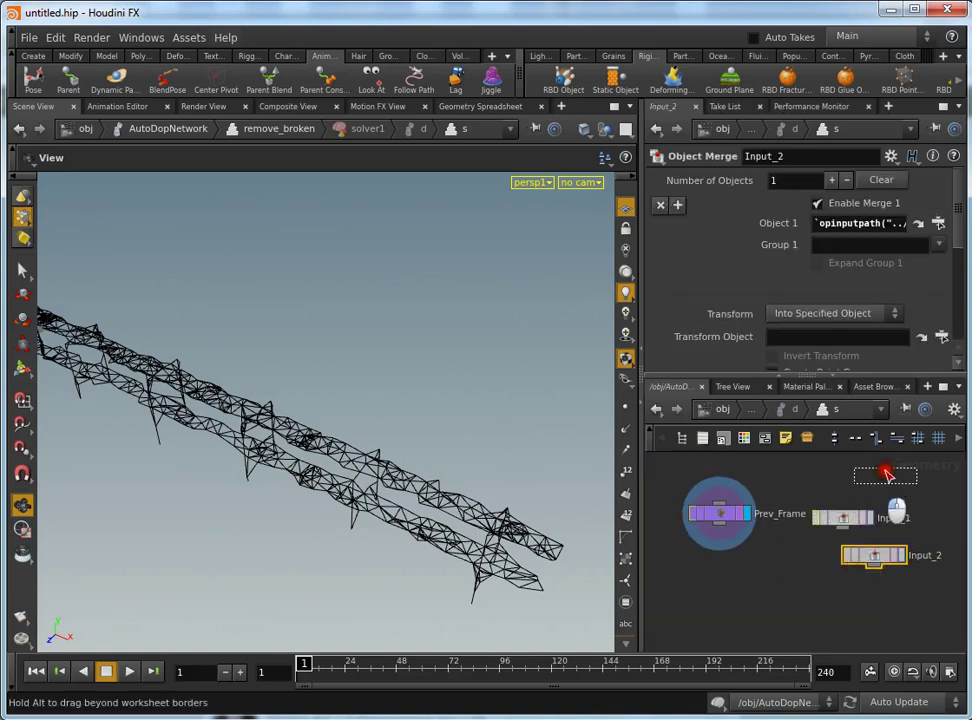
pyautogui.moveTo(873, 559); pyautogui.dragTo(873, 552)
pyautogui.click(760, 574)
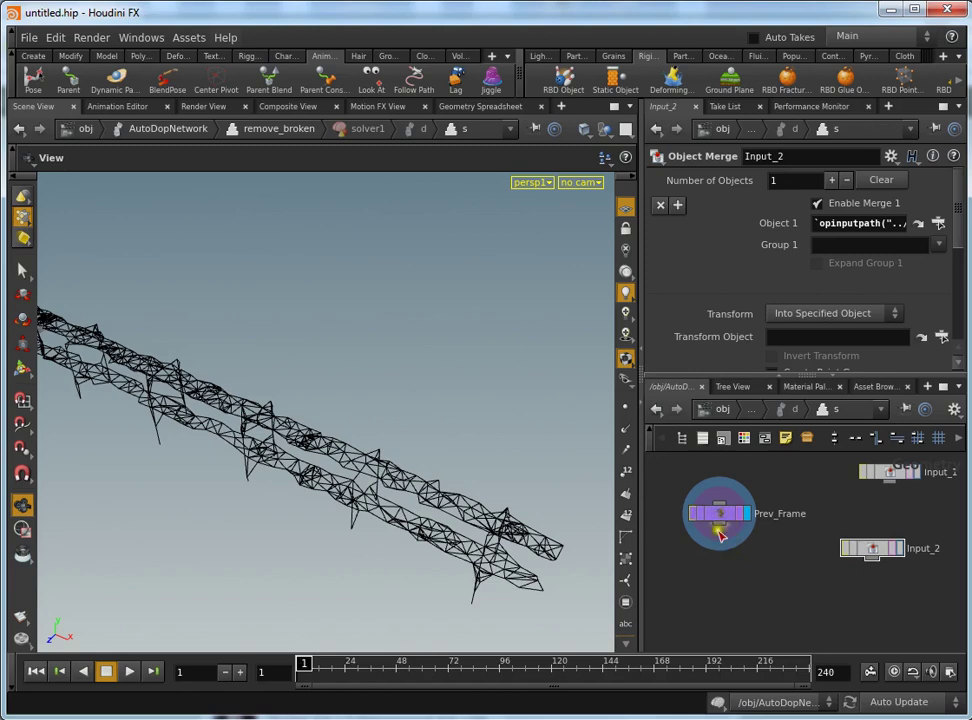
# Add an Attribute Transfer fed by Prev_Frame and Input_2, and make it the displayed output.
pyautogui.press('Tab')
pyautogui.write('t')
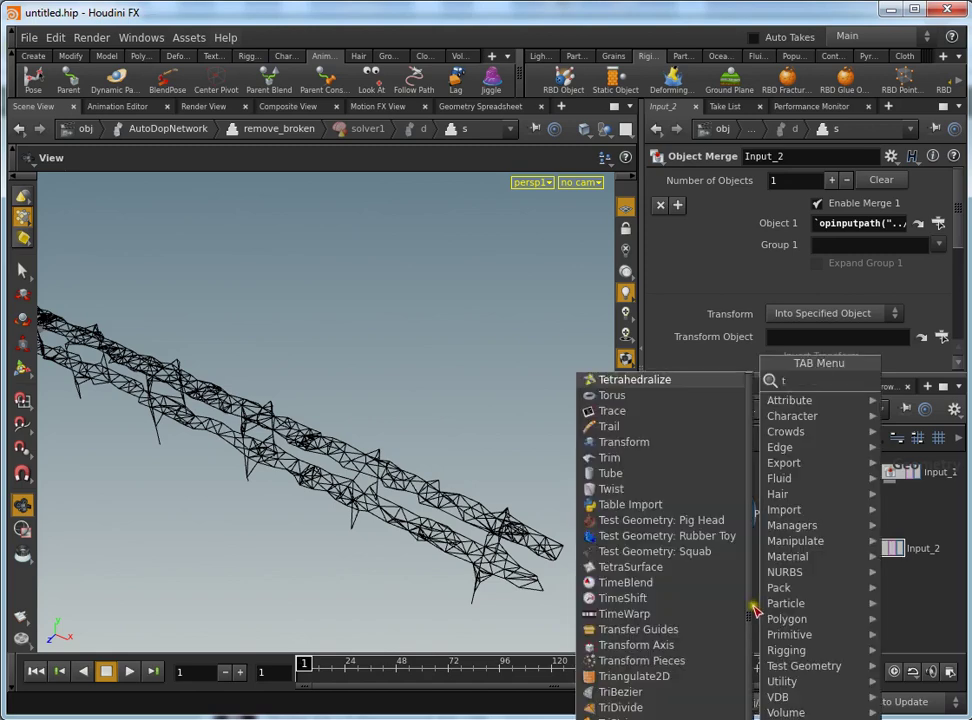
pyautogui.write('ra')
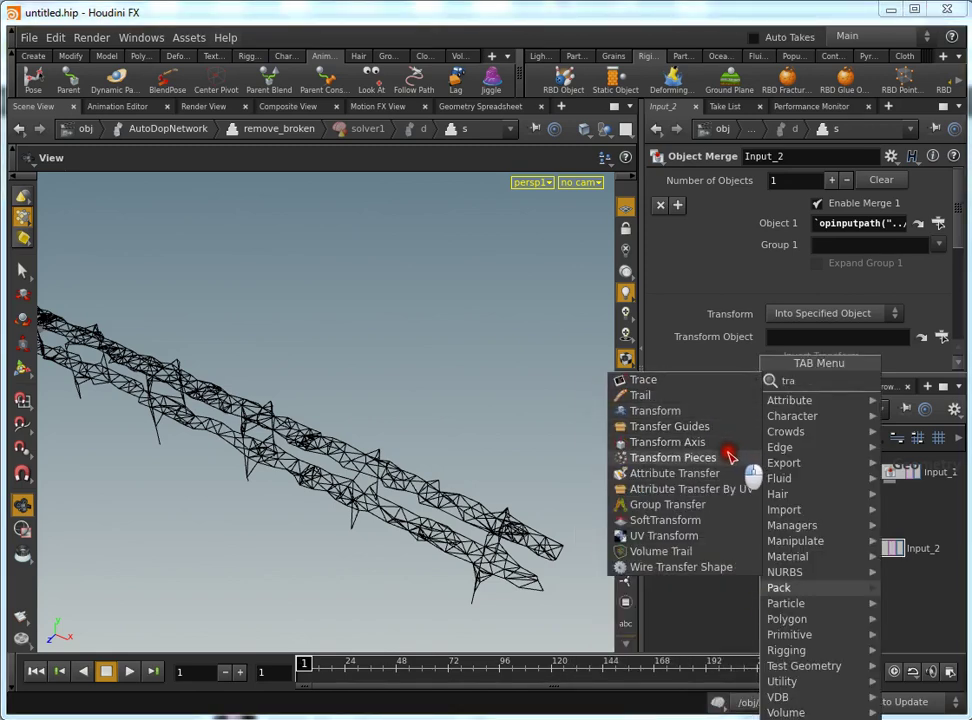
pyautogui.click(733, 473)
pyautogui.click(789, 592)
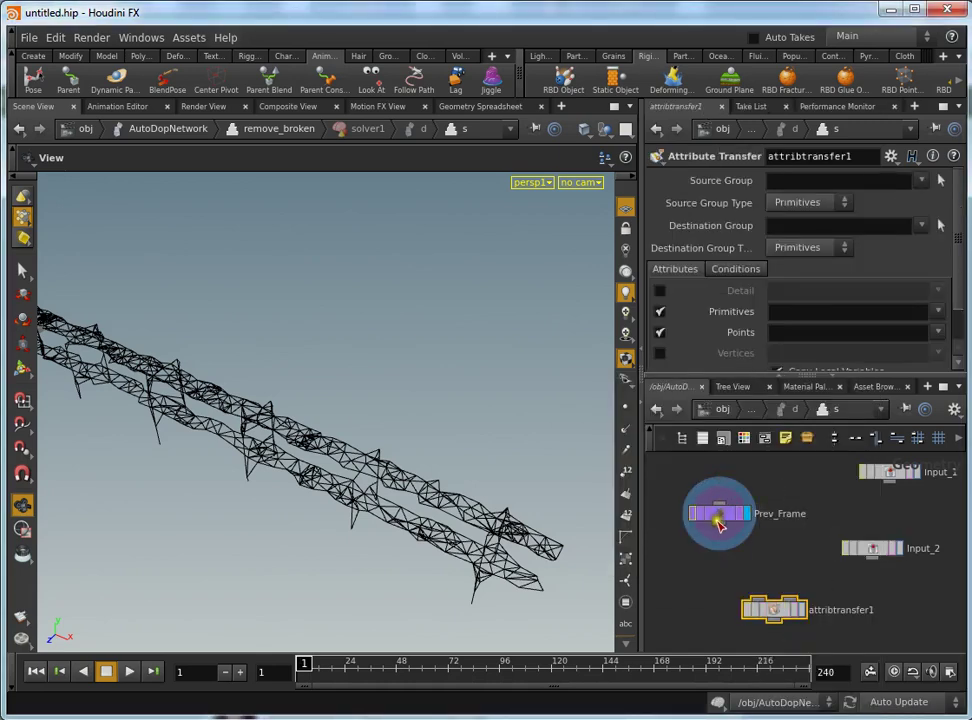
pyautogui.click(757, 590)
pyautogui.moveTo(870, 560); pyautogui.dragTo(808, 597)
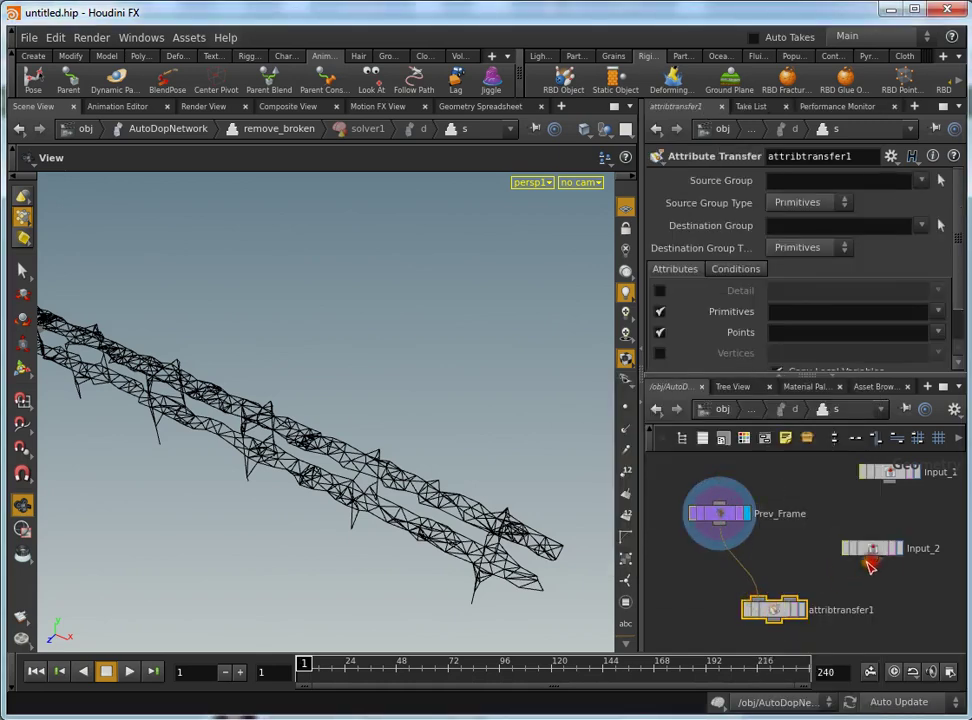
pyautogui.click(793, 600)
pyautogui.click(803, 610)
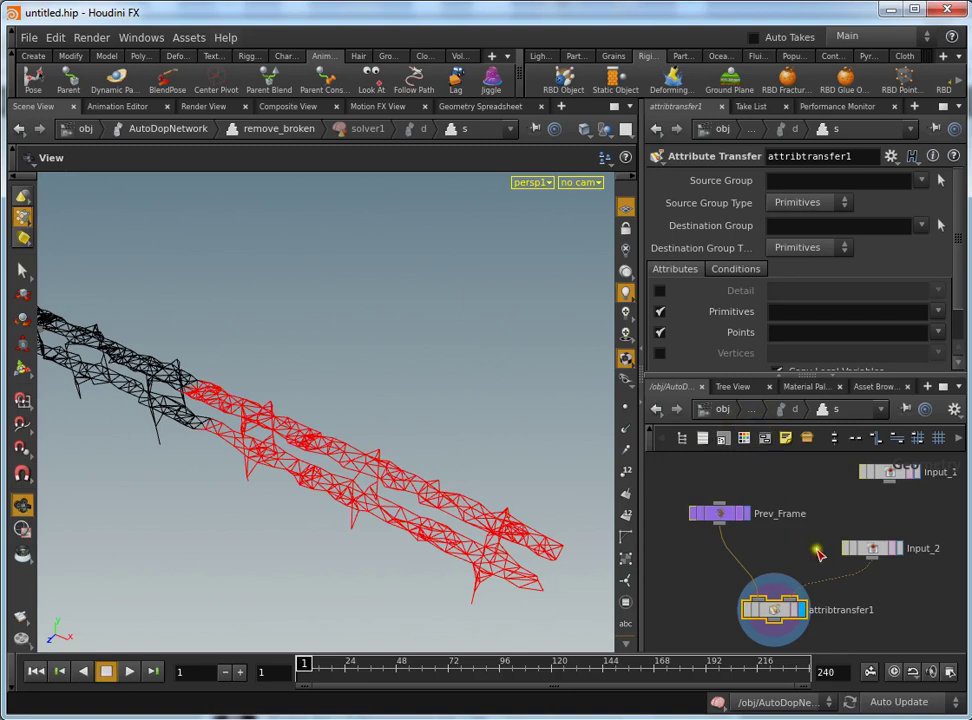
# Return to remove_broken and preview the simulation, rewinding to frame 1.
pyautogui.press('u')
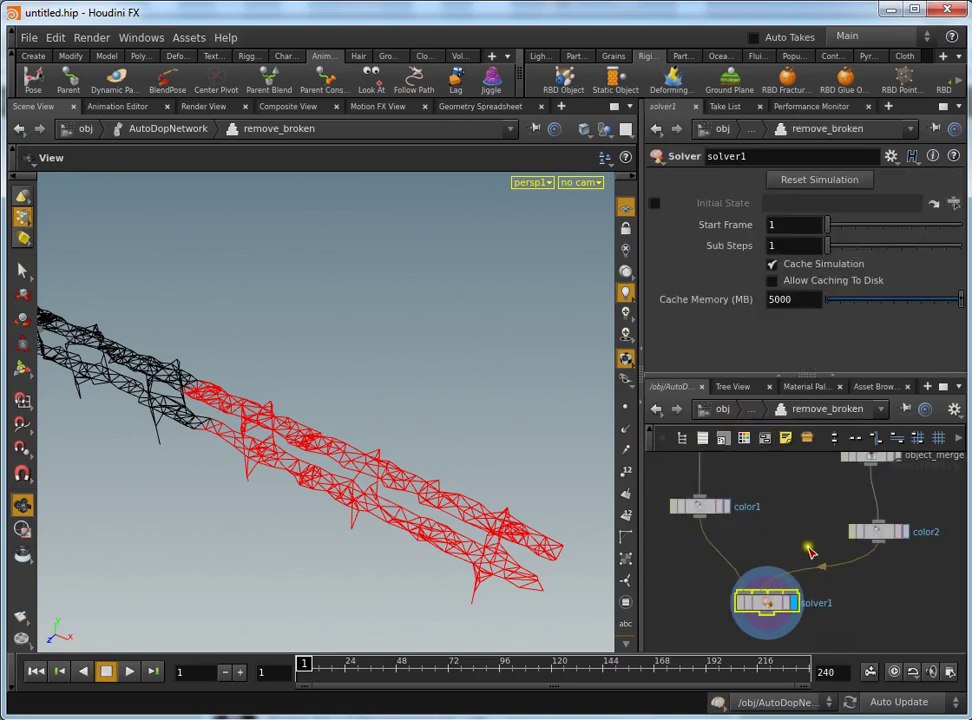
pyautogui.click(128, 671)
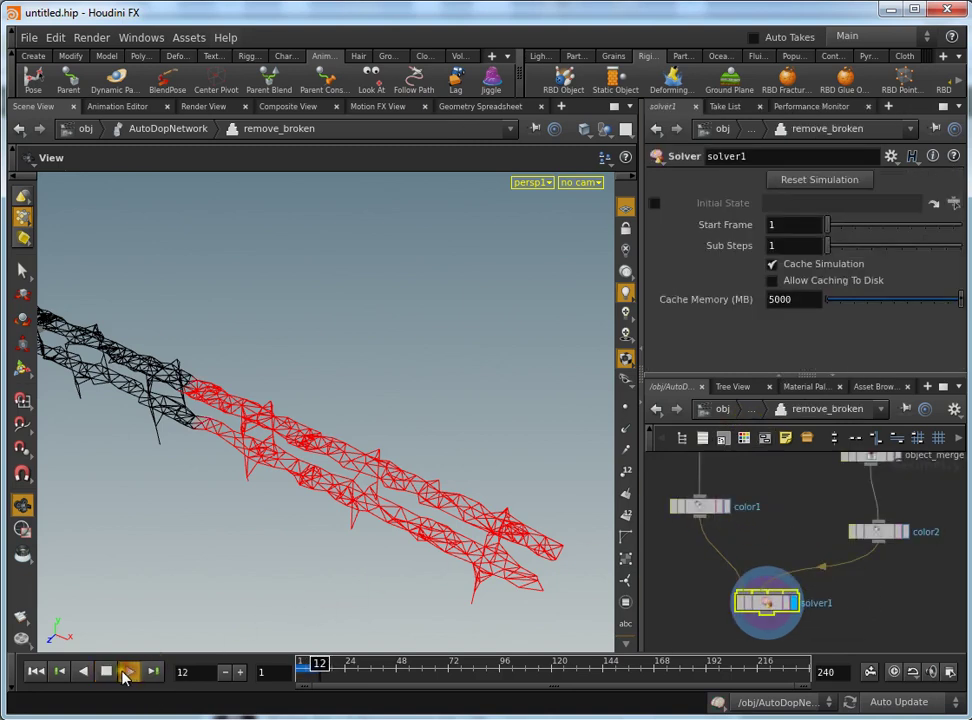
pyautogui.click(106, 671)
pyautogui.click(60, 671)
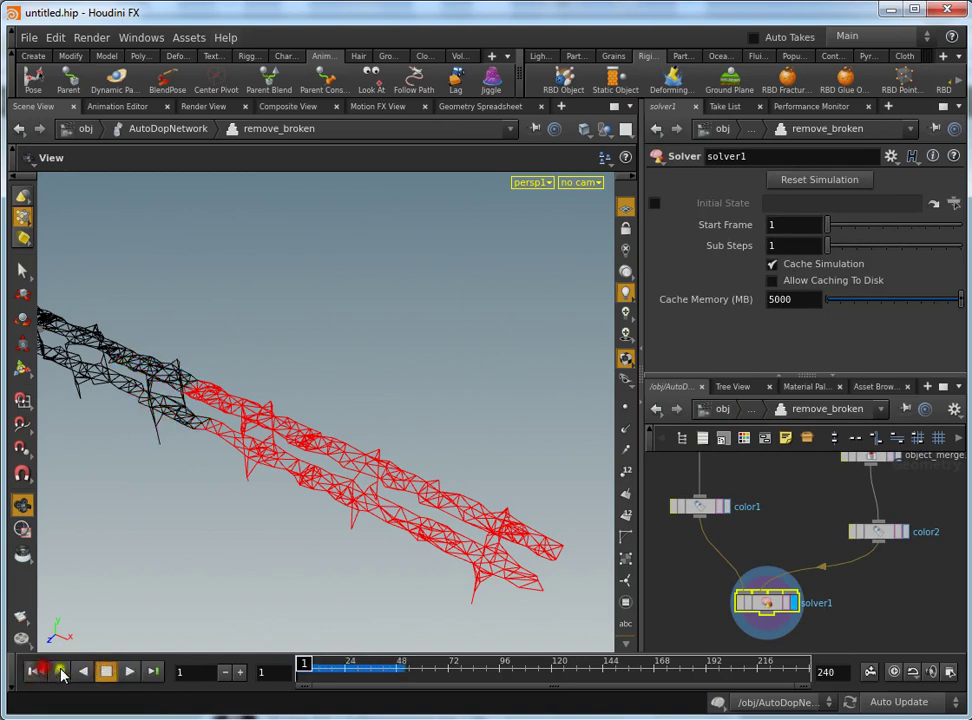
pyautogui.click(132, 671)
pyautogui.click(106, 671)
pyautogui.click(35, 671)
# Set the inner Attribute Transfer's Distance Threshold to 0.1, rewind, and return to remove_broken.
pyautogui.doubleClick(763, 607)
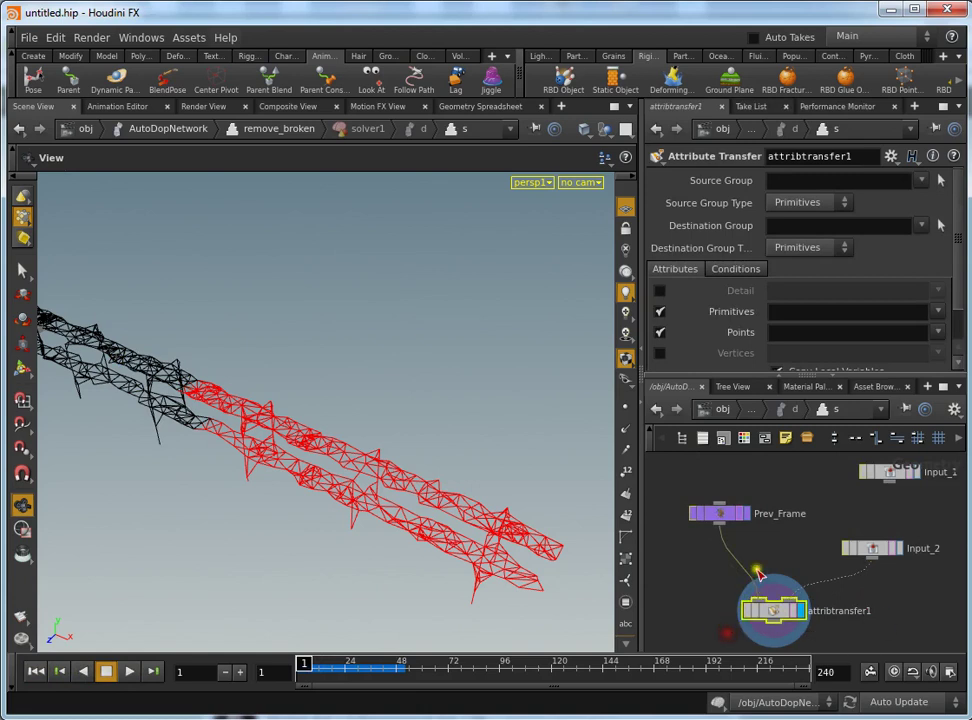
pyautogui.click(736, 268)
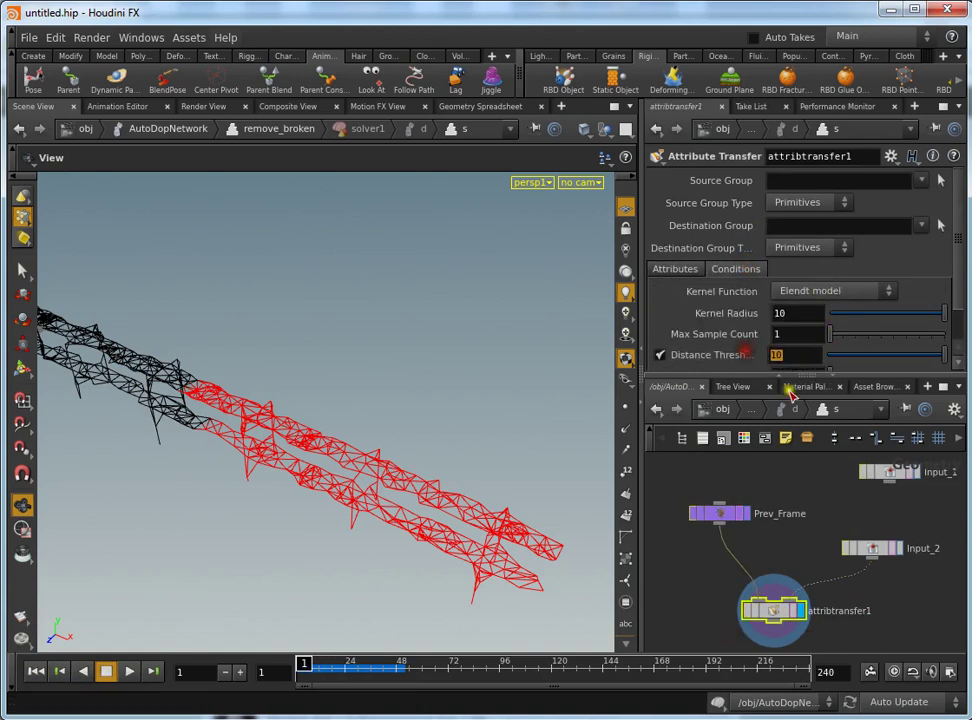
pyautogui.write('1')
pyautogui.press('Return')
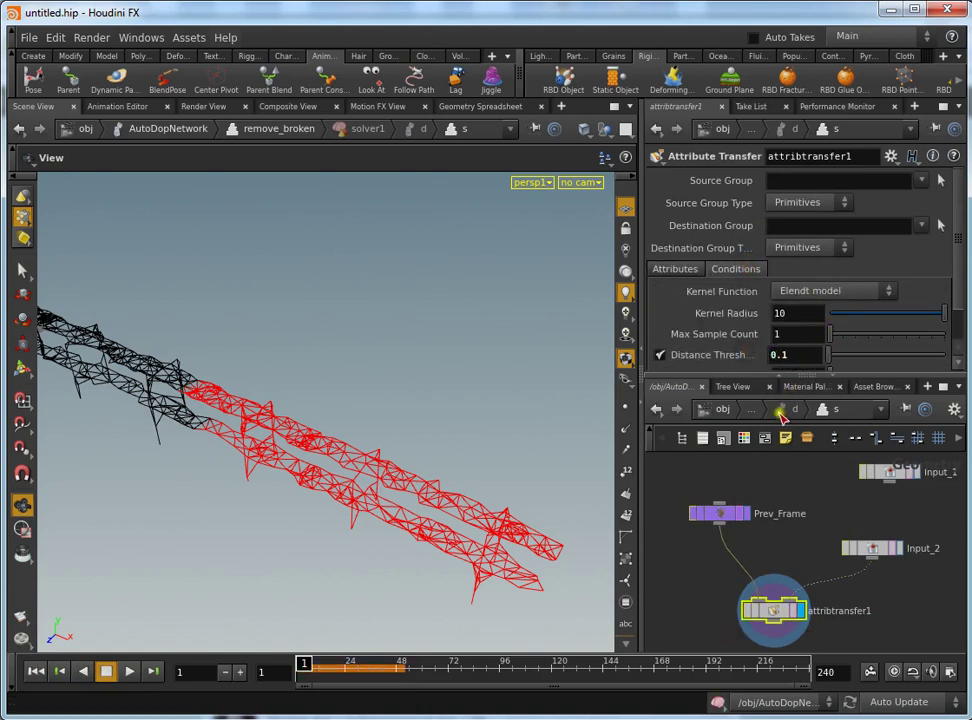
pyautogui.click(46, 672)
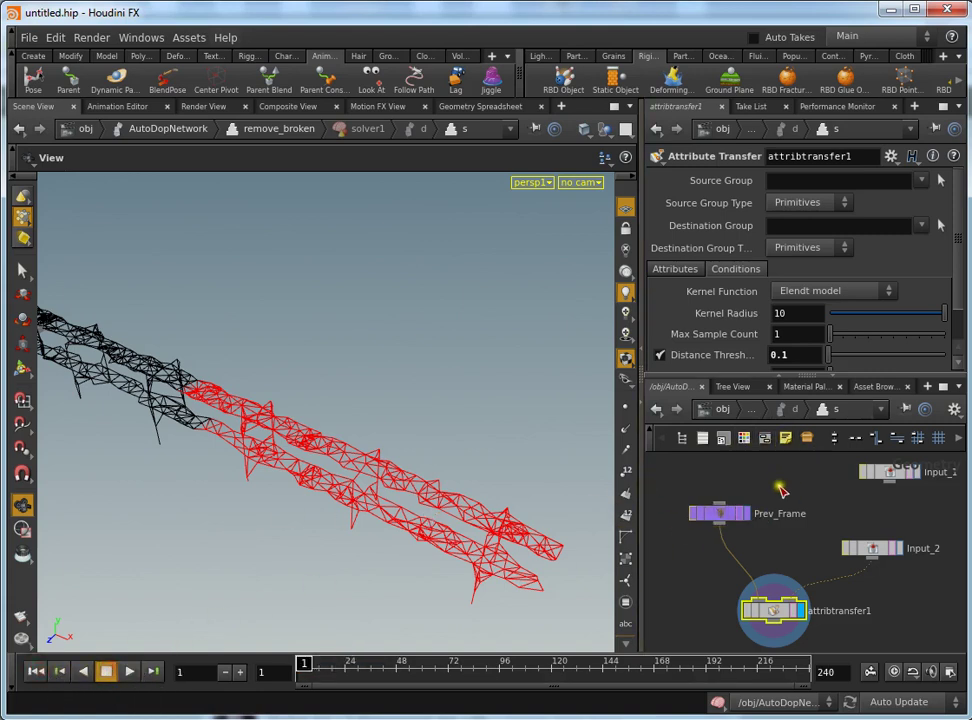
pyautogui.click(812, 548)
pyautogui.press('u')
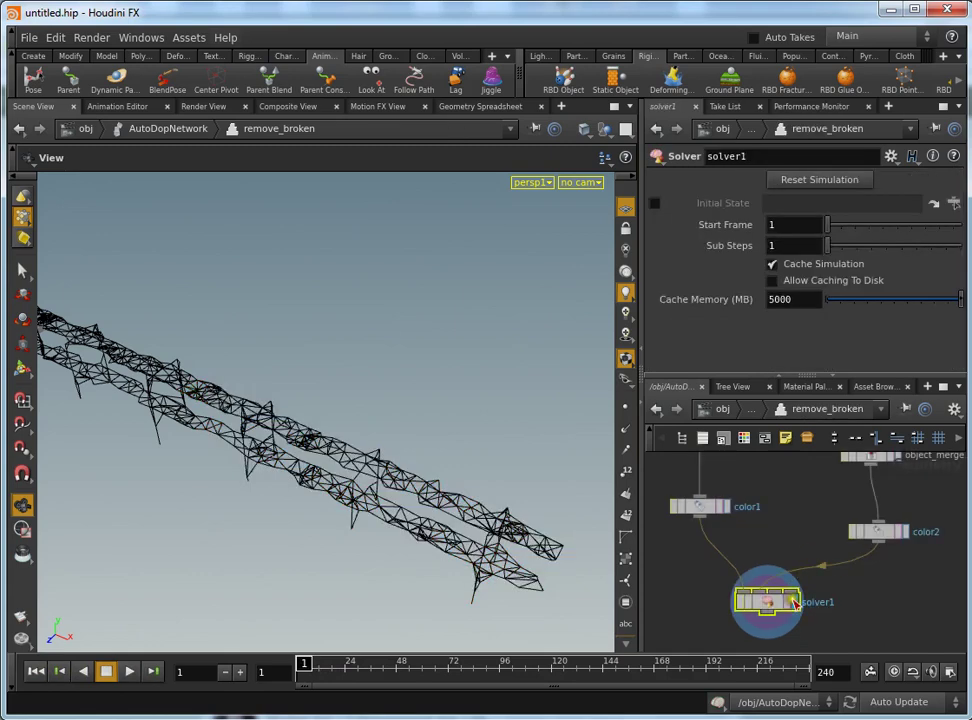
pyautogui.click(129, 671)
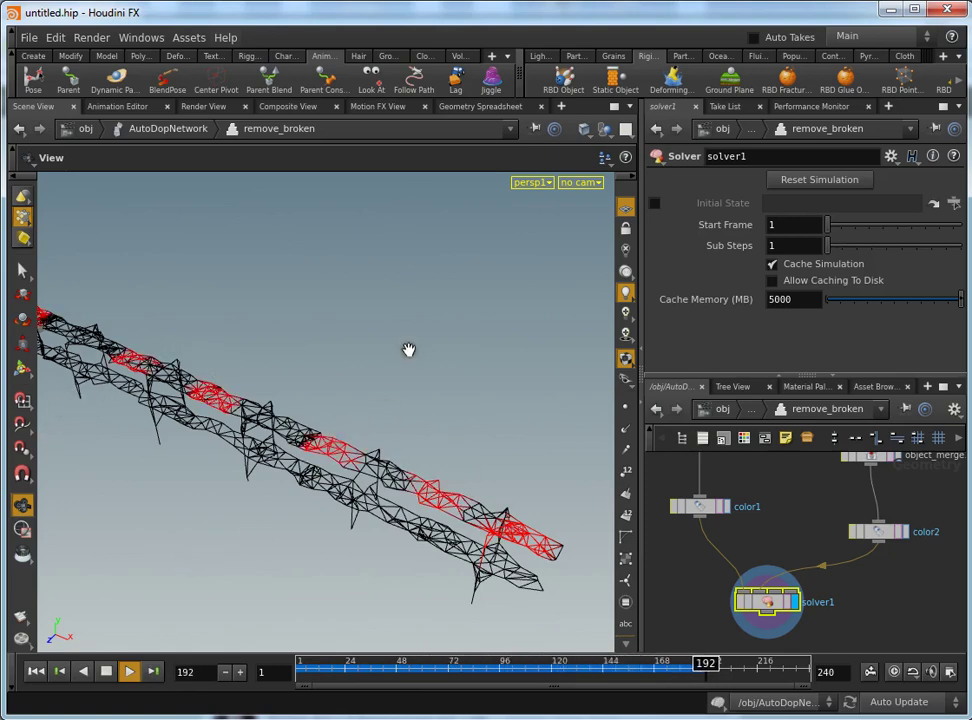
pyautogui.moveTo(408, 347)
pyautogui.mouseDown()
pyautogui.moveTo(386, 358)
pyautogui.moveTo(398, 447)
pyautogui.moveTo(339, 445)
pyautogui.mouseUp()
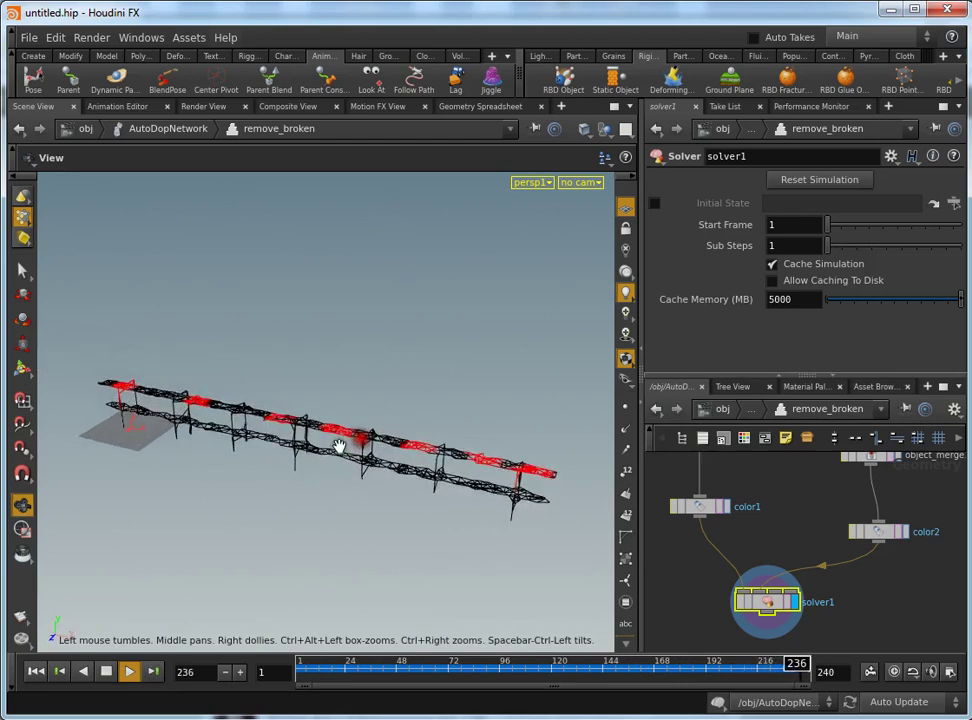
pyautogui.click(105, 671)
pyautogui.click(35, 671)
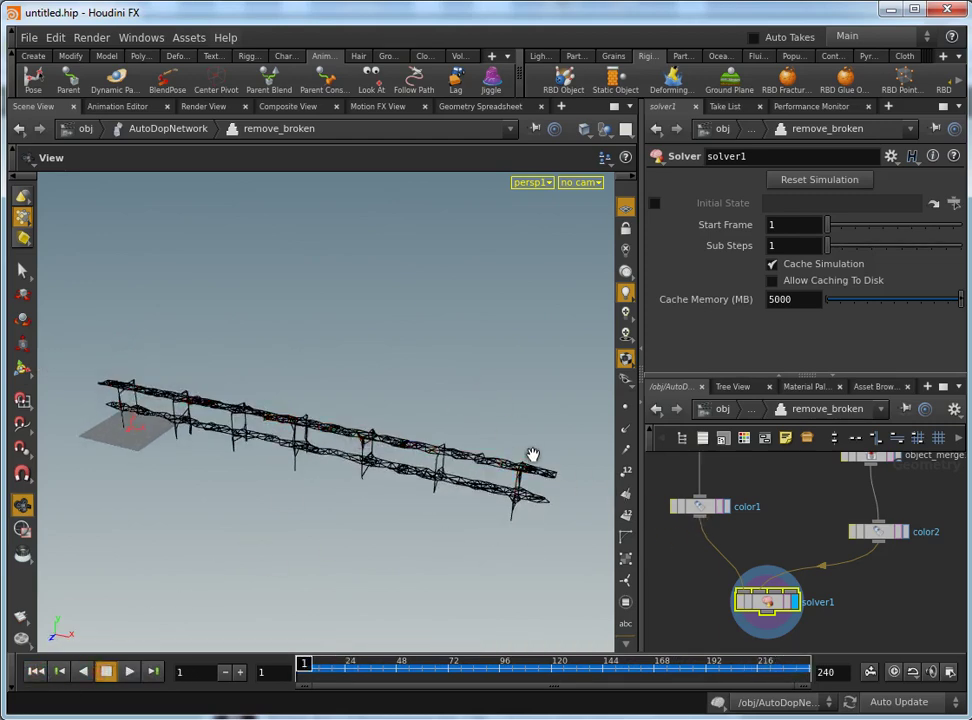
pyautogui.moveTo(771, 551); pyautogui.dragTo(773, 476, button='middle')
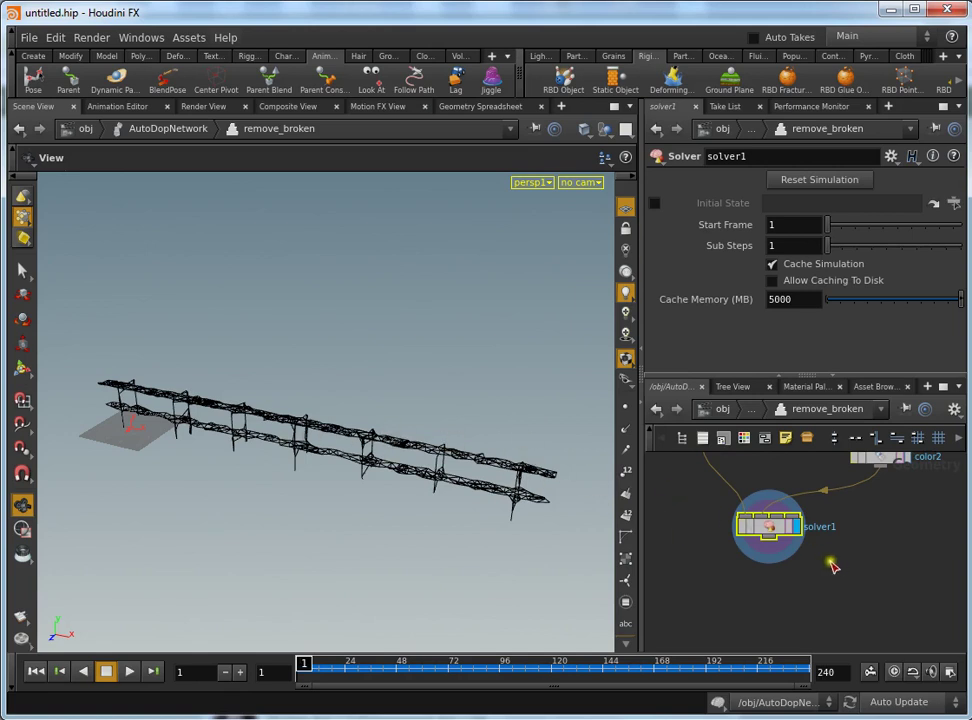
pyautogui.moveTo(832, 567); pyautogui.dragTo(798, 545, button='middle')
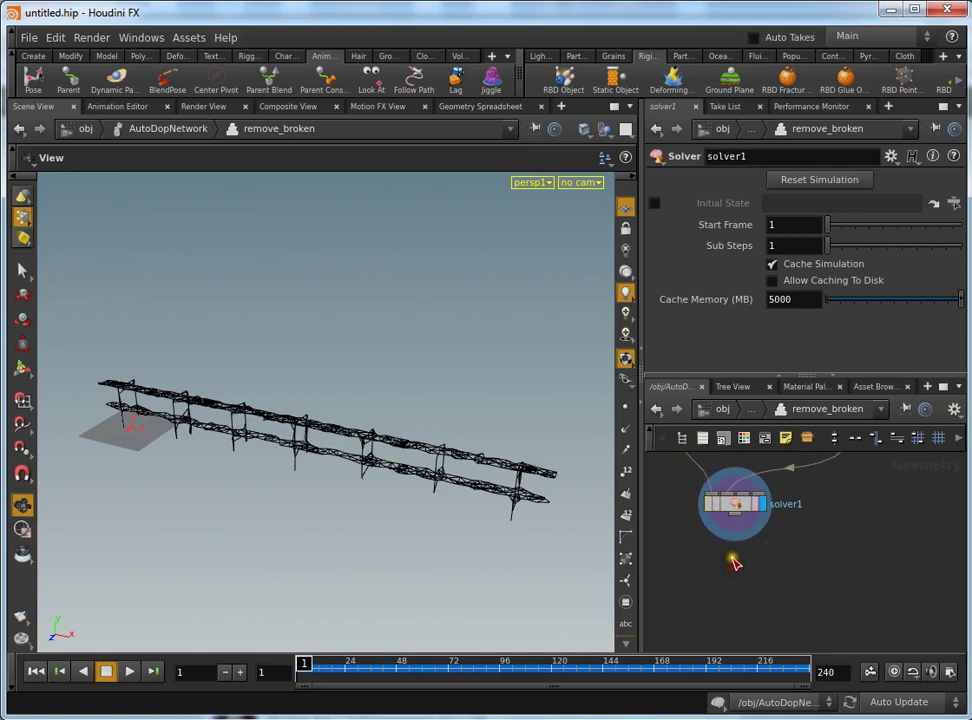
# Add a Delete node below solver1, fed by solver1's output.
pyautogui.press('Tab')
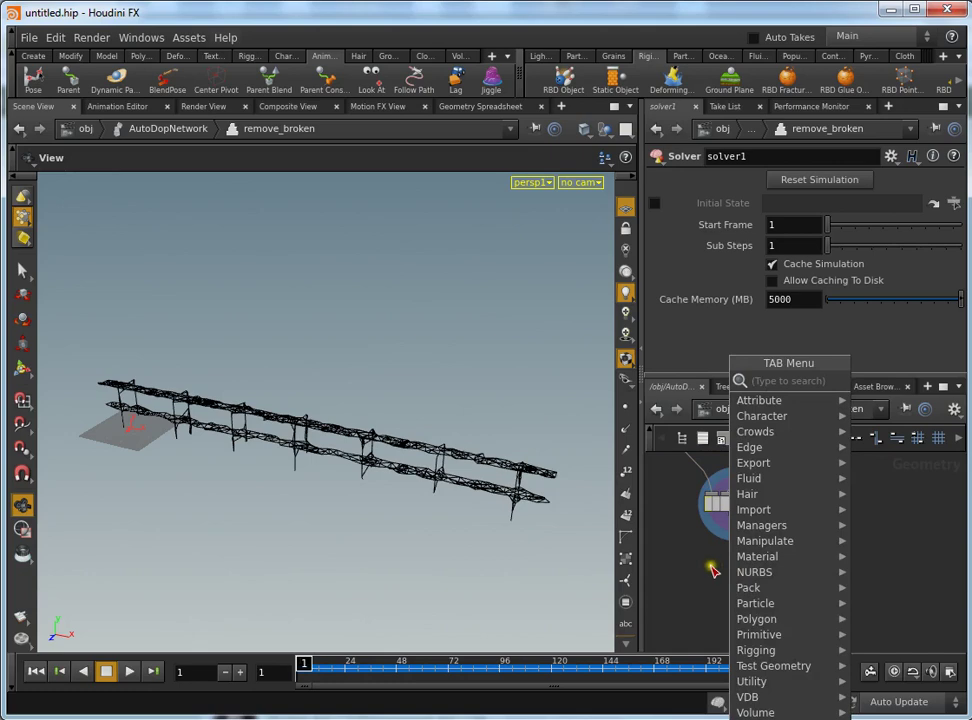
pyautogui.write('de')
pyautogui.click(886, 395)
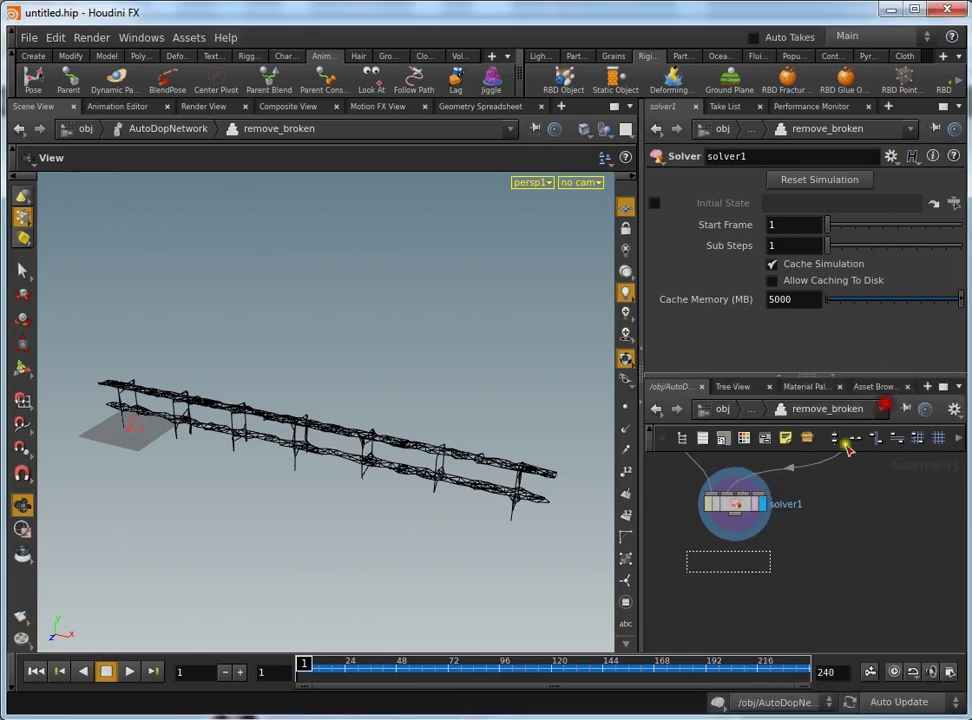
pyautogui.click(725, 586)
pyautogui.moveTo(740, 520); pyautogui.dragTo(725, 586)
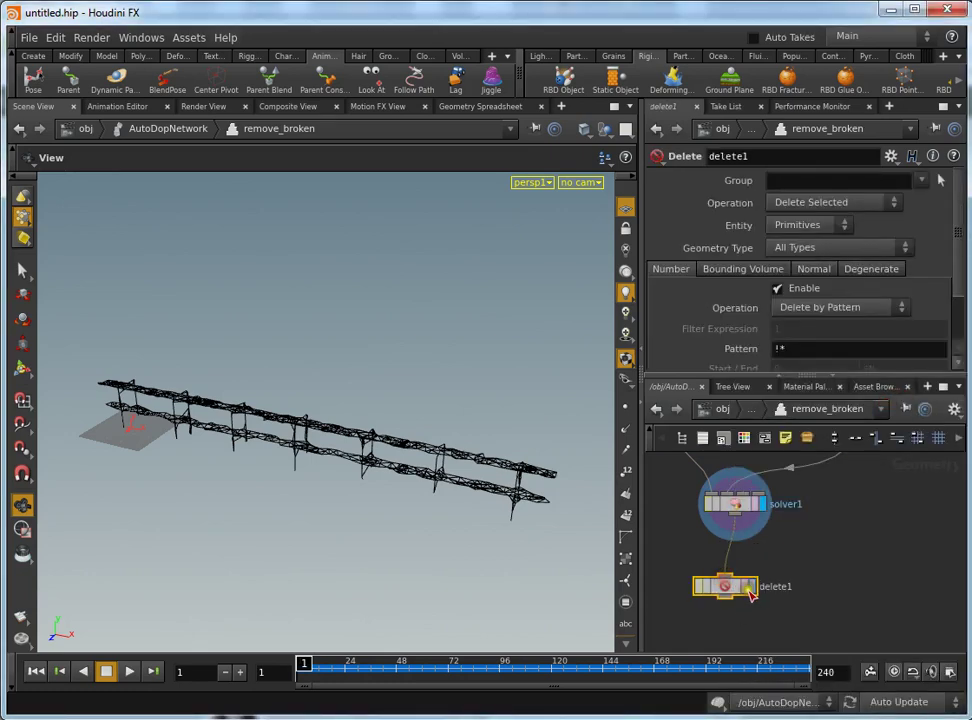
# Set the Delete node to Delete by Expression with $CR > 0.1 and play.
pyautogui.click(723, 584)
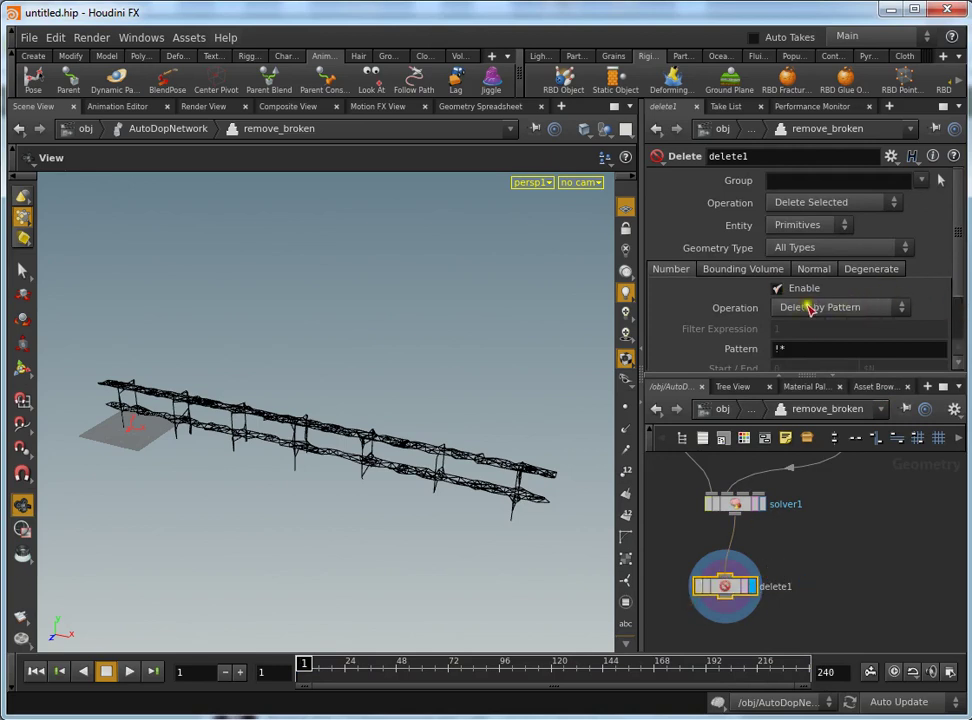
pyautogui.click(815, 308)
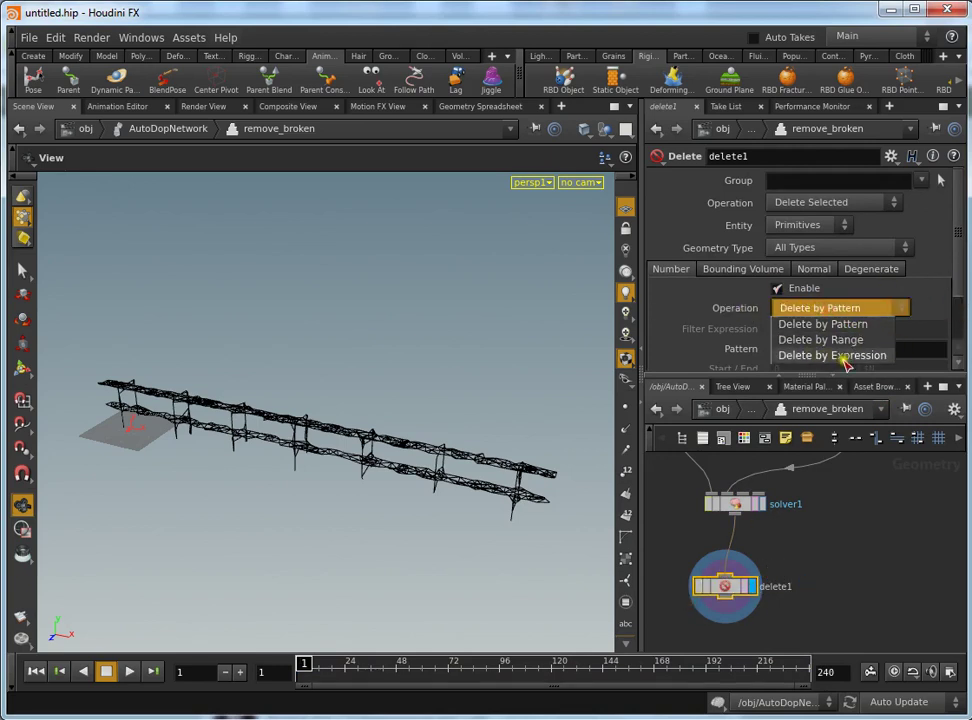
pyautogui.click(874, 356)
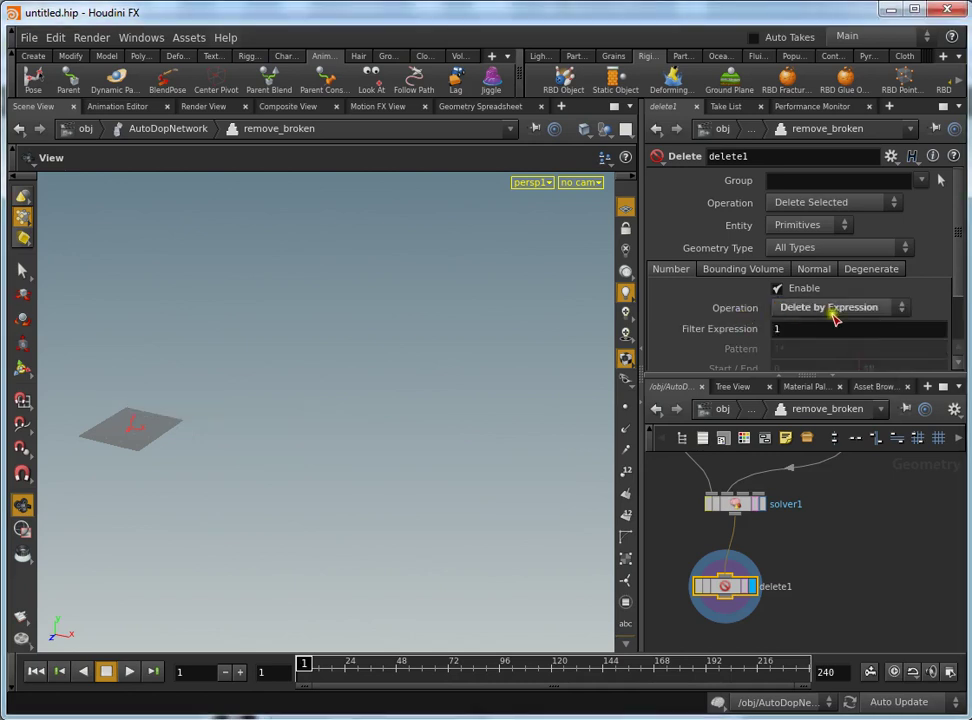
pyautogui.click(705, 327)
pyautogui.write('$')
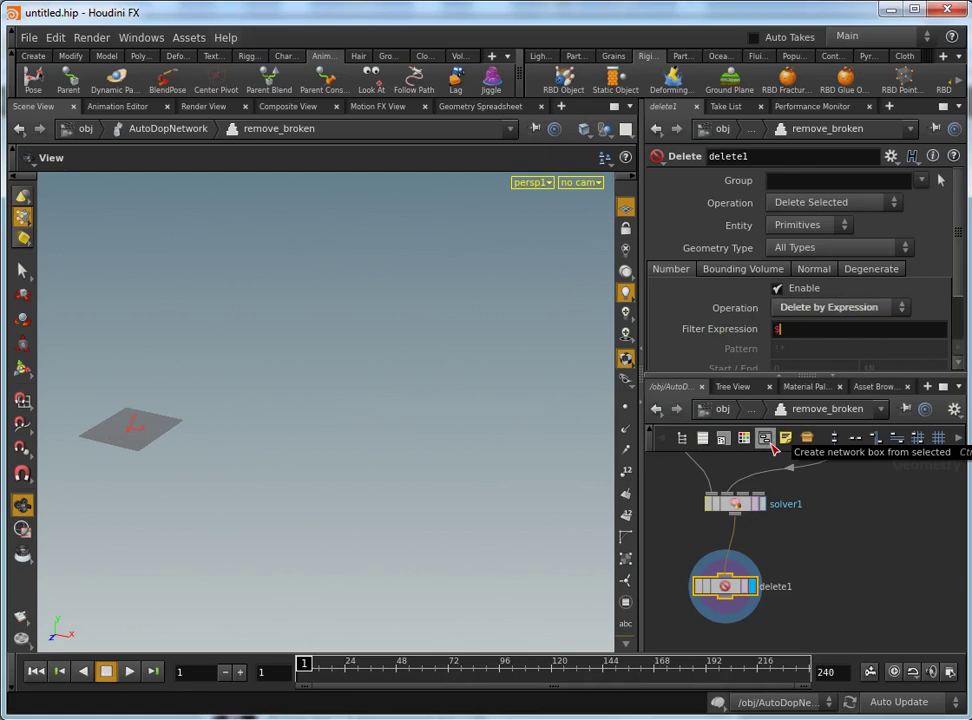
pyautogui.write('C')
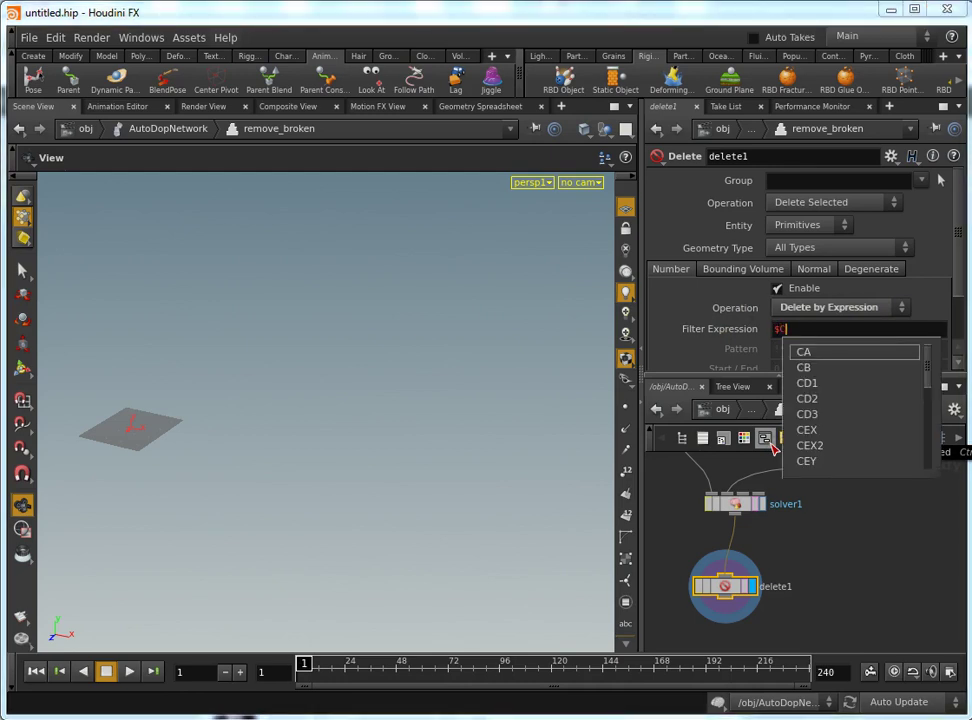
pyautogui.write('R')
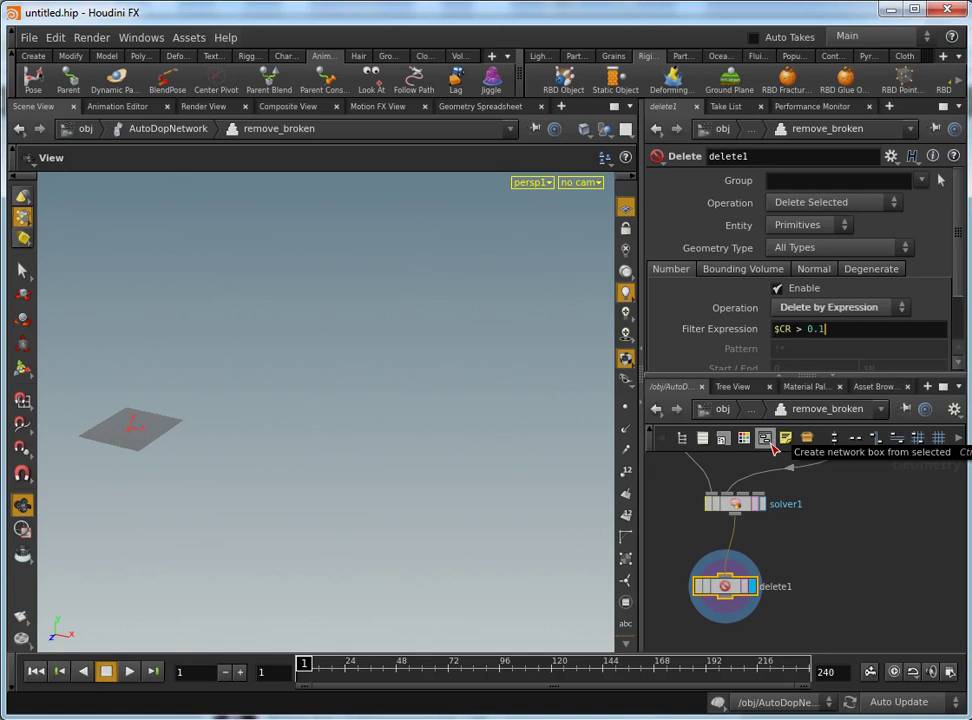
pyautogui.press('Return')
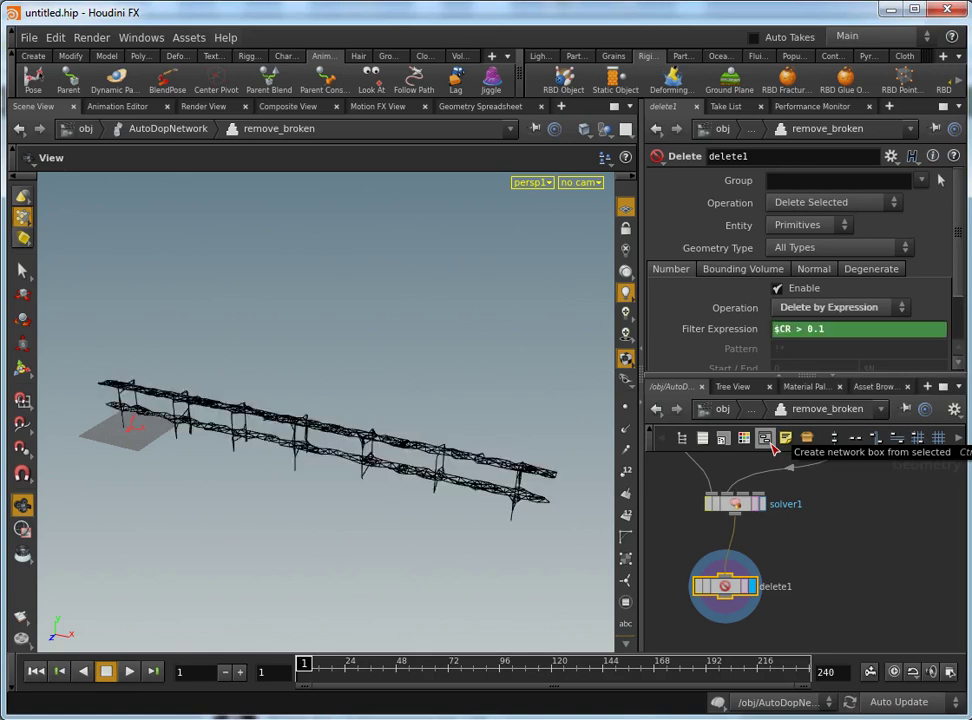
pyautogui.click(129, 671)
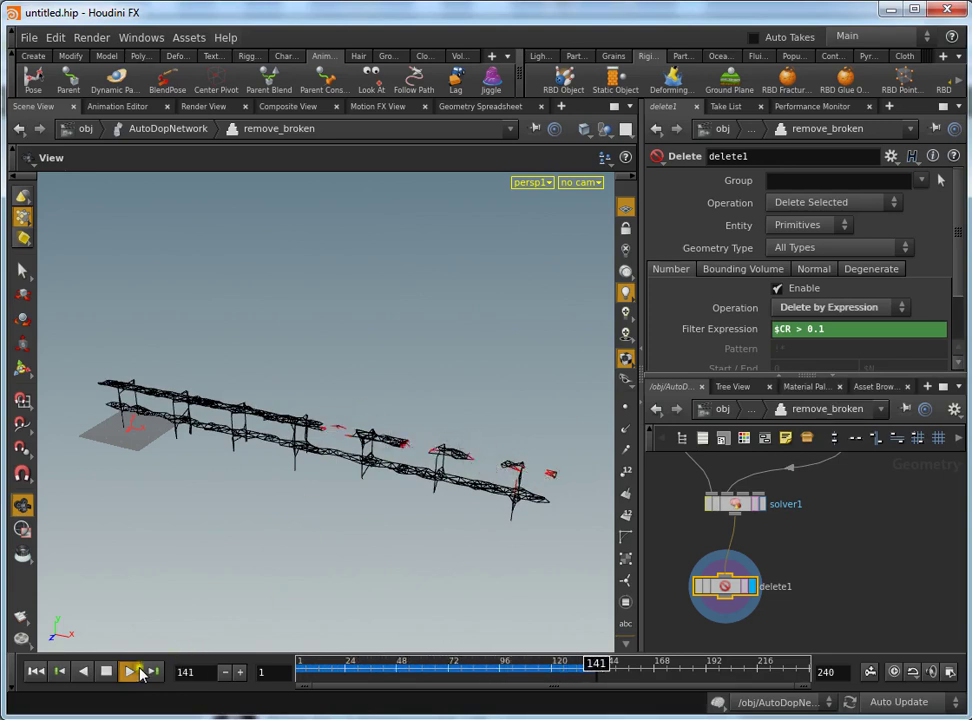
# Stop and rewind, return to the /obj level, zoom out, and play the animation.
pyautogui.click(106, 673)
pyautogui.click(35, 671)
pyautogui.click(858, 515)
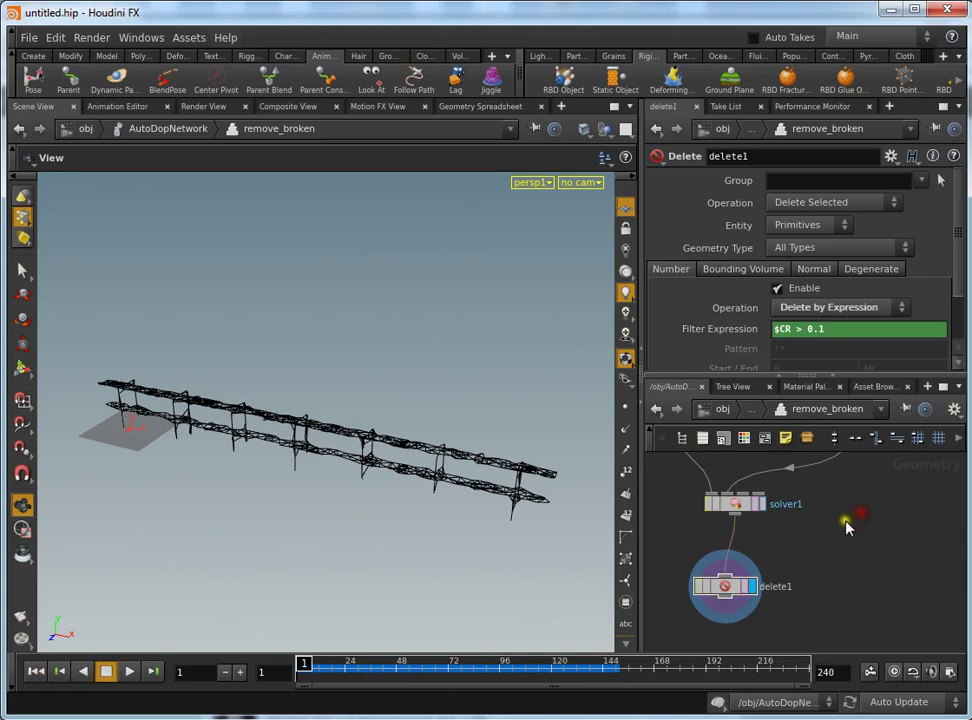
pyautogui.press('u')
pyautogui.press('u')
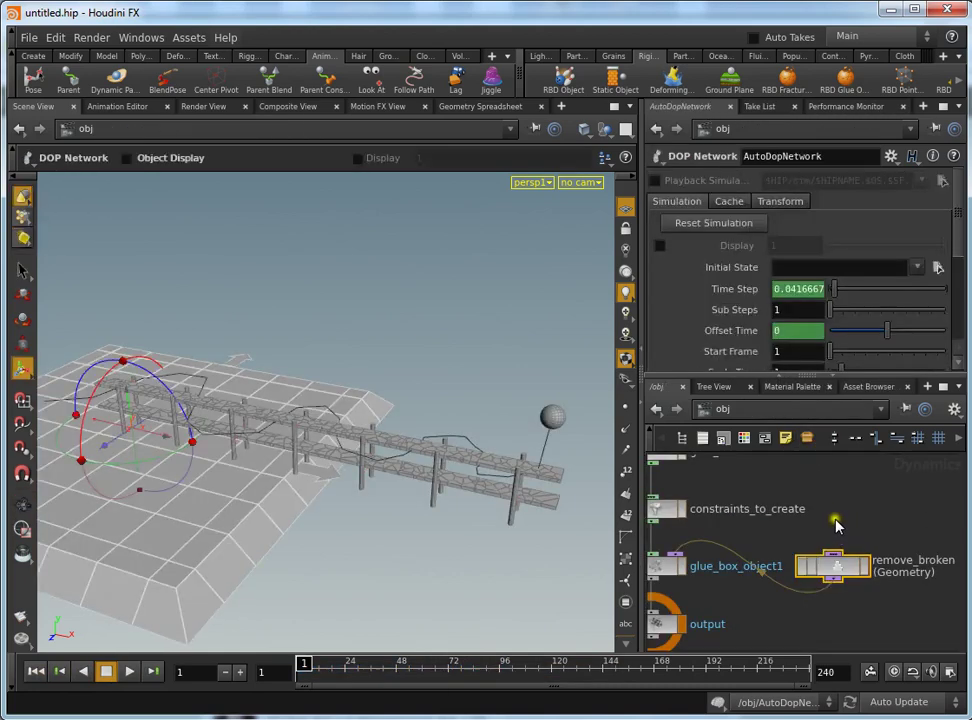
pyautogui.scroll(-3, 822, 516)
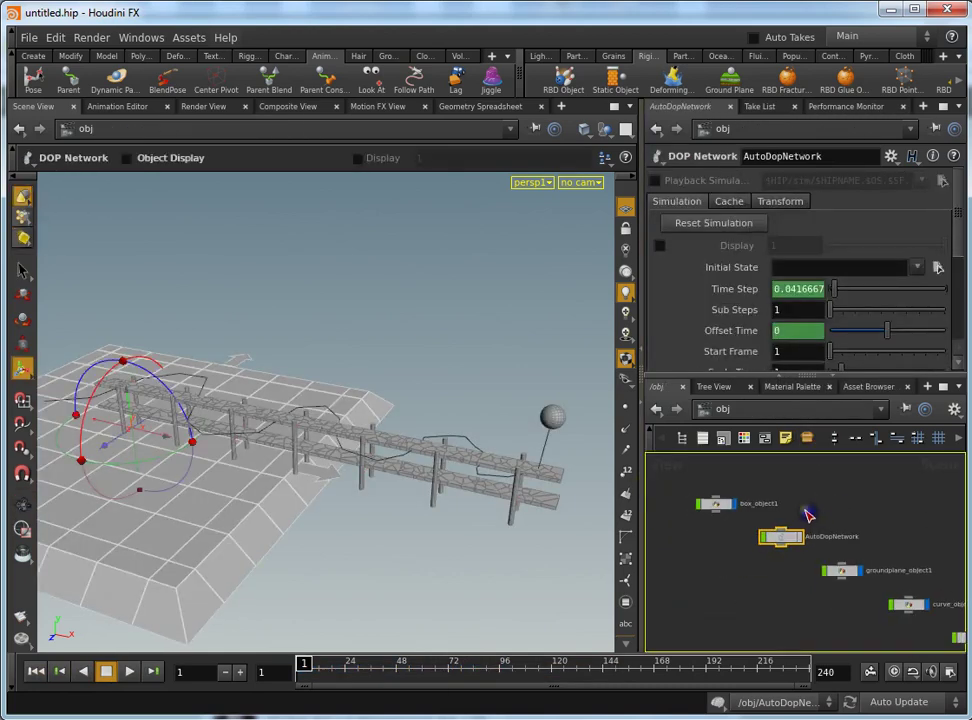
pyautogui.click(129, 671)
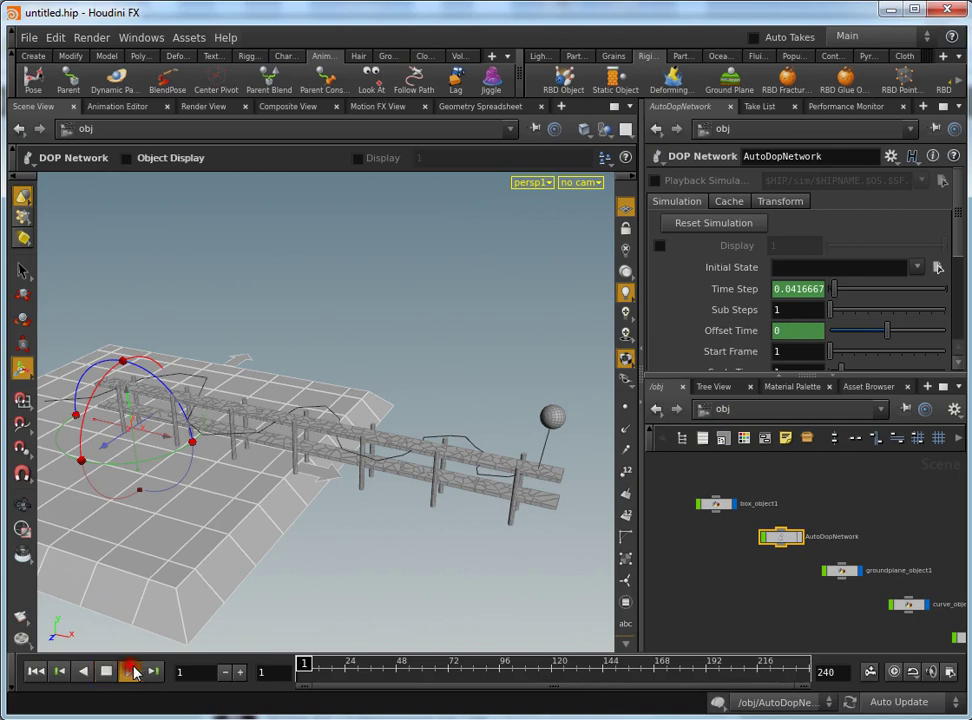
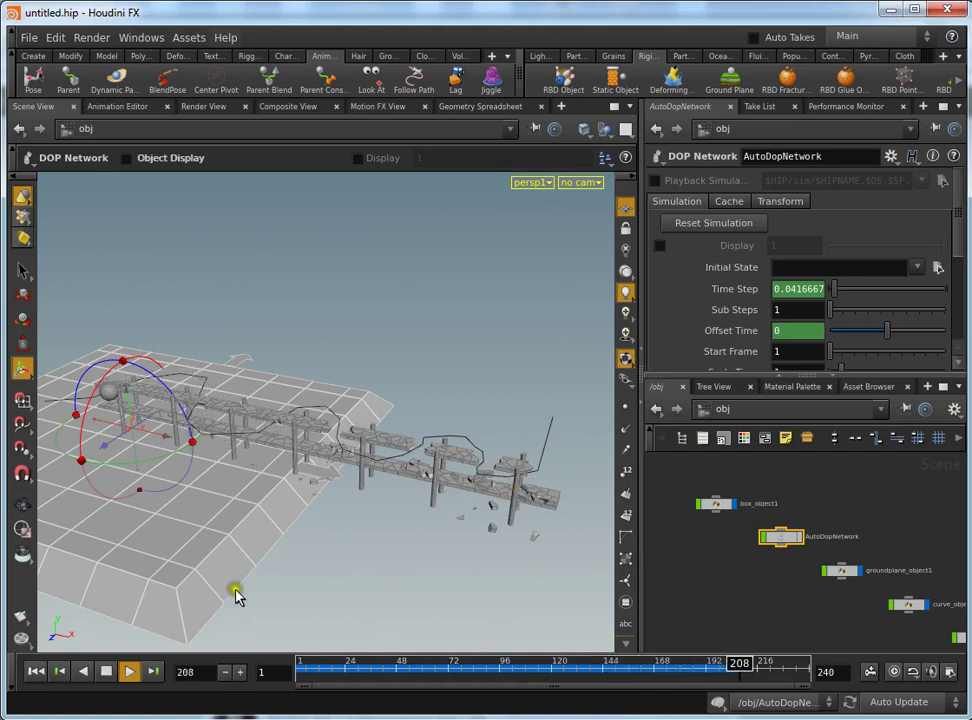
# Rewind, set attribtransfer1's Distance Threshold in remove_broken/solver1 to 0.3, and return to /obj.
pyautogui.click(36, 671)
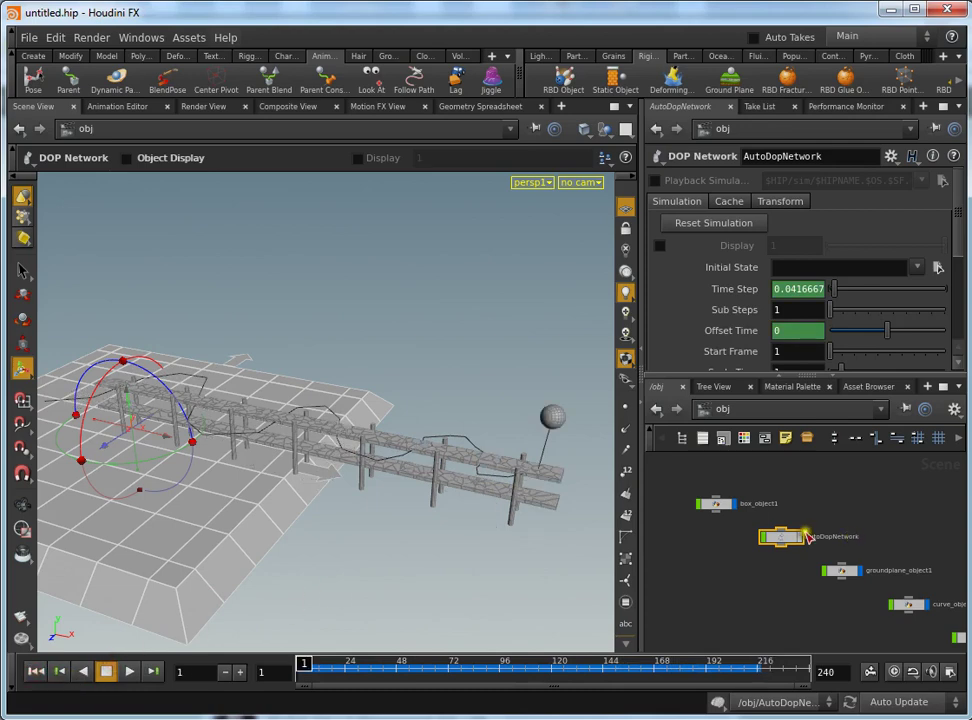
pyautogui.doubleClick(783, 540)
pyautogui.doubleClick(849, 571)
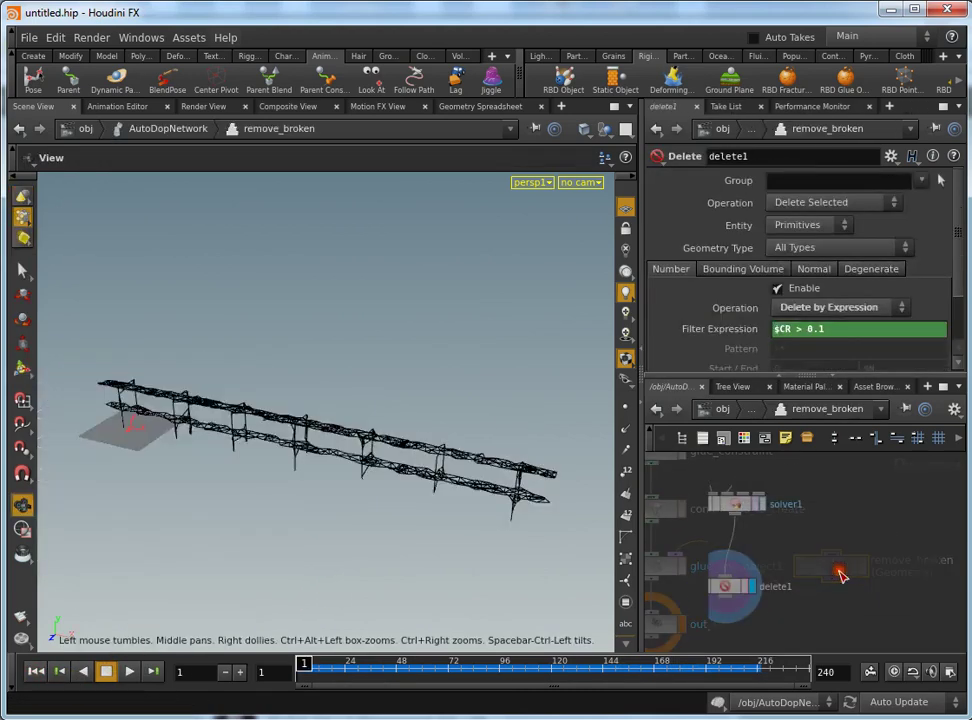
pyautogui.moveTo(797, 525); pyautogui.dragTo(845, 590, button='middle')
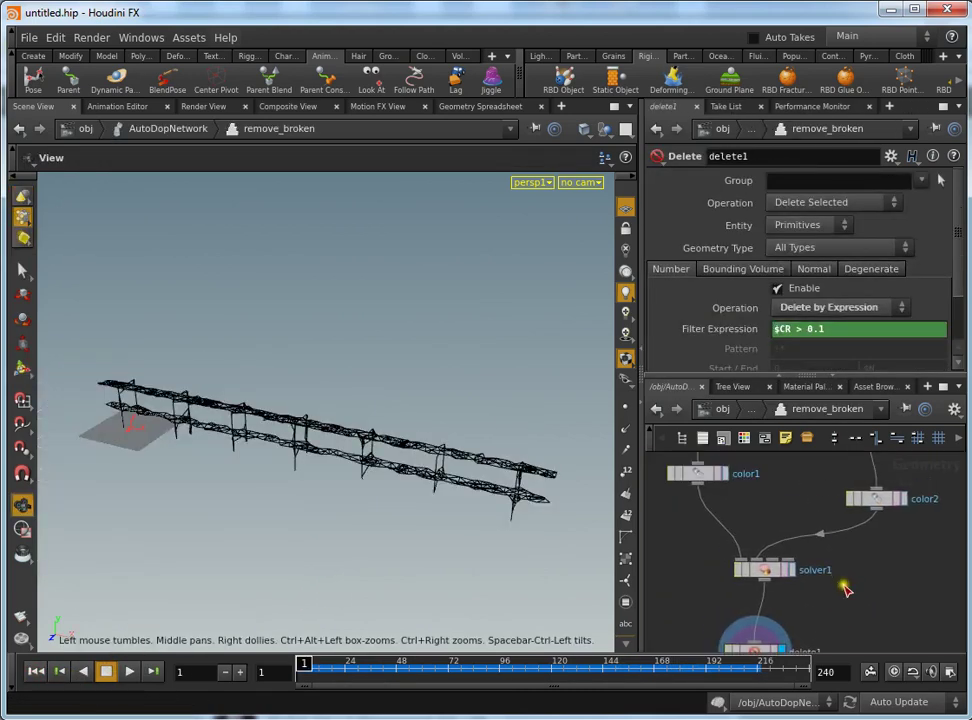
pyautogui.click(765, 568)
pyautogui.doubleClick(770, 570)
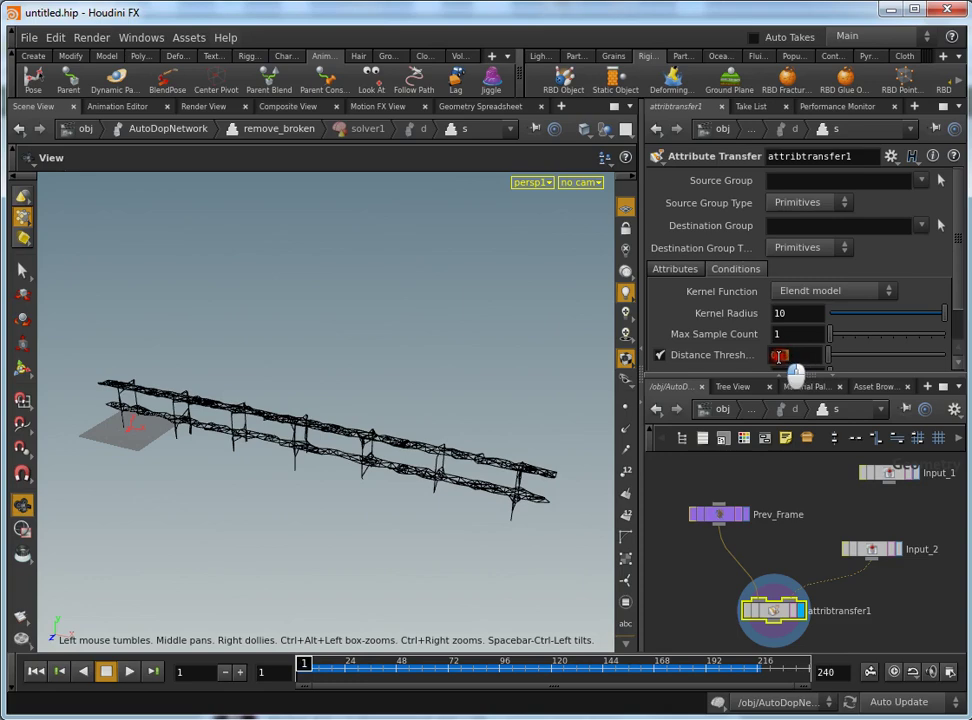
pyautogui.write('3')
pyautogui.press('Return')
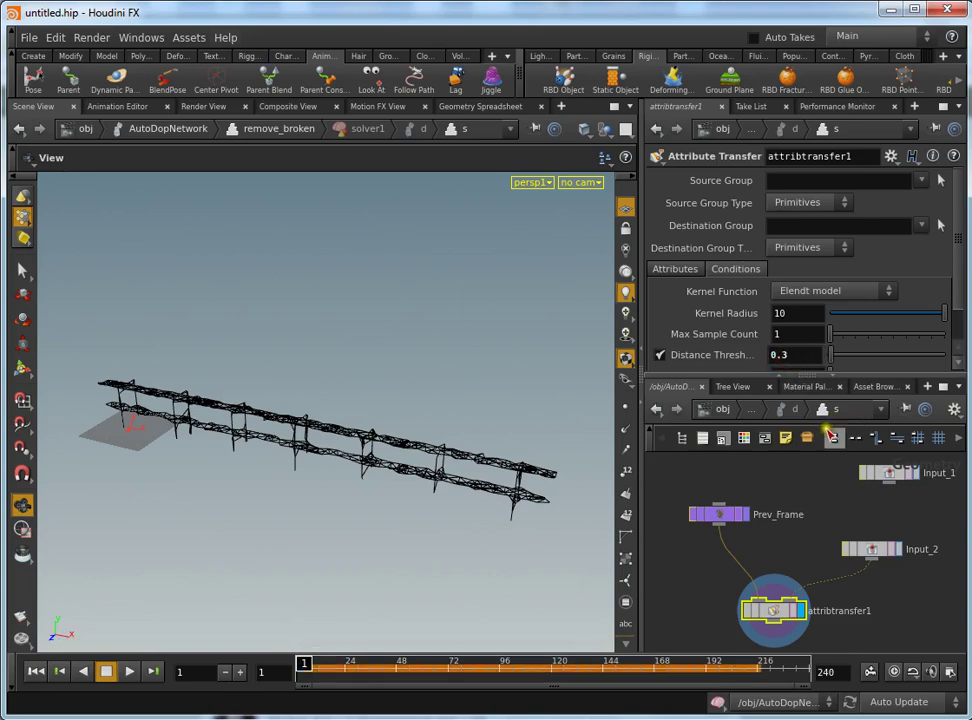
pyautogui.click(726, 411)
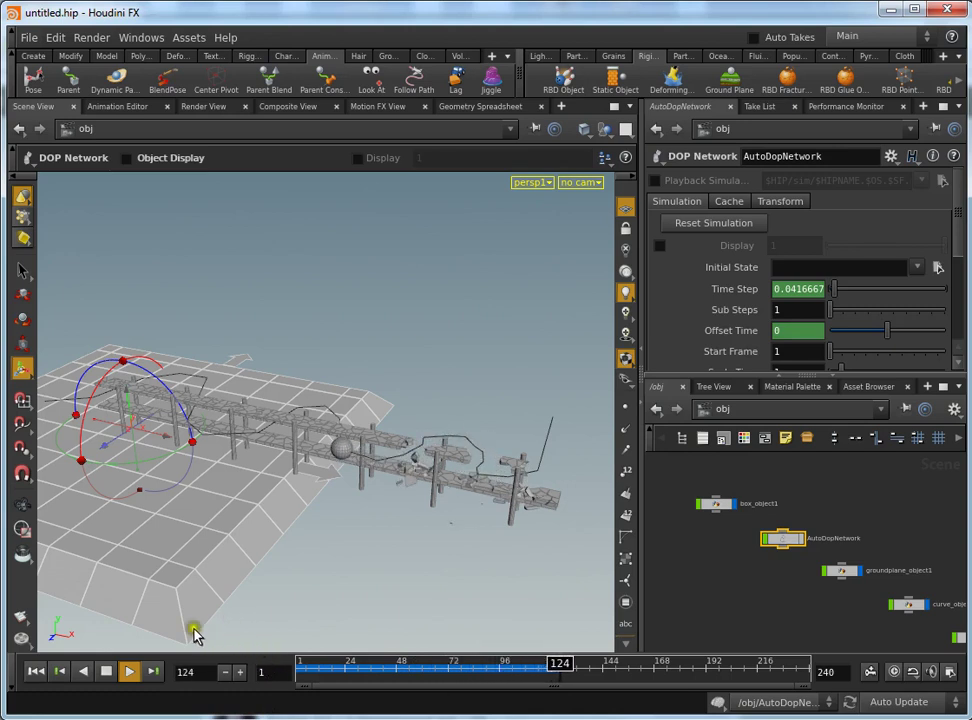
pyautogui.click(105, 672)
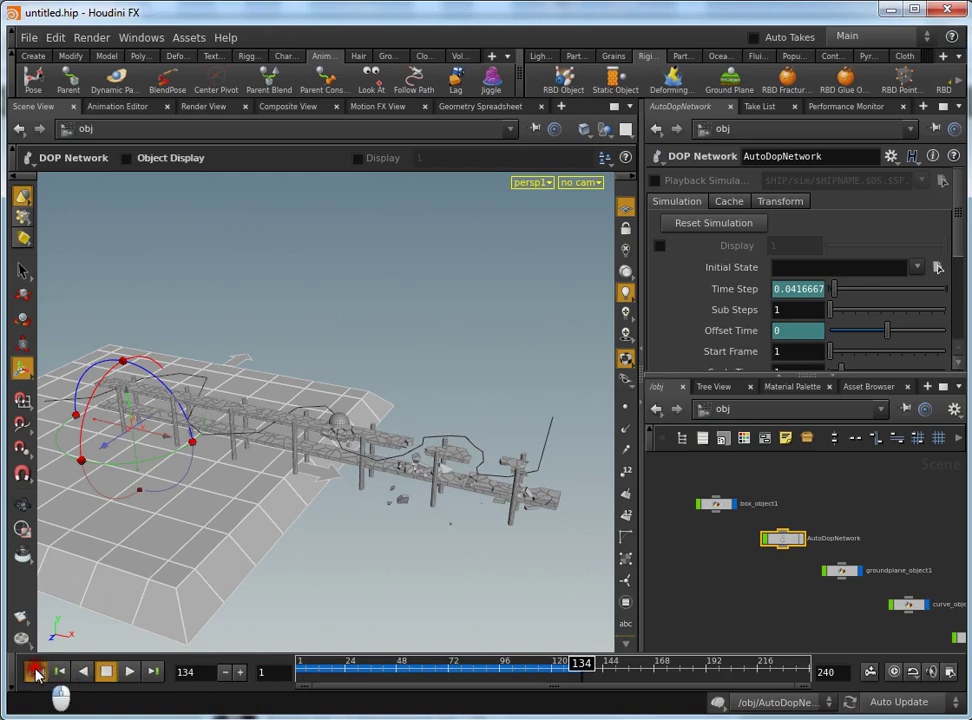
pyautogui.click(35, 672)
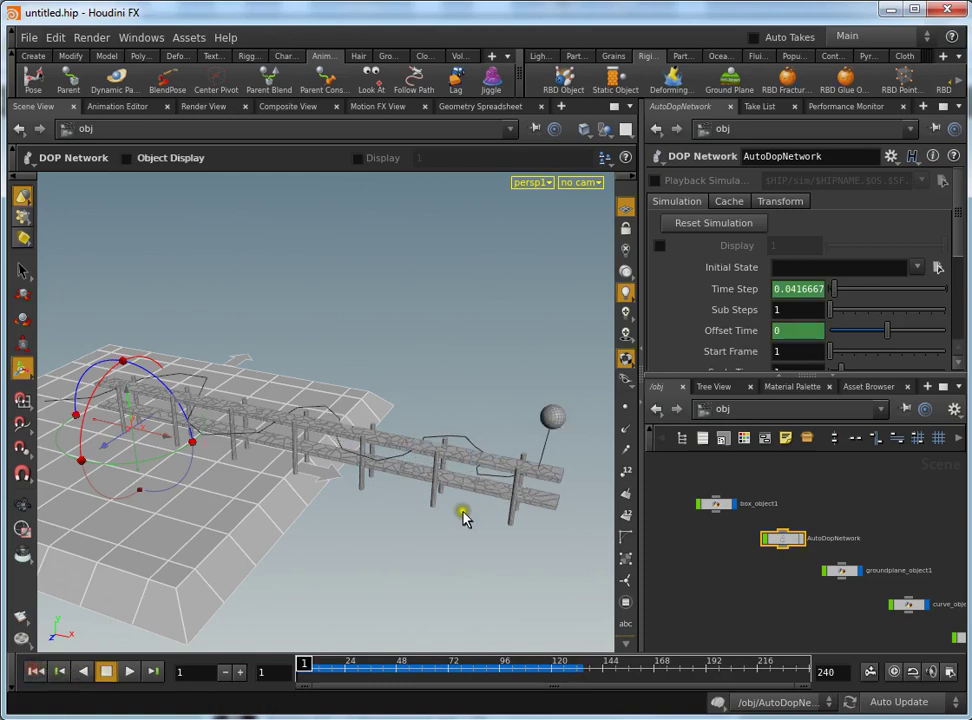
# Set the glue_constraint Strength inside AutoDopNetwork to 5.
pyautogui.doubleClick(785, 540)
pyautogui.moveTo(840, 517); pyautogui.dragTo(875, 580, button='middle')
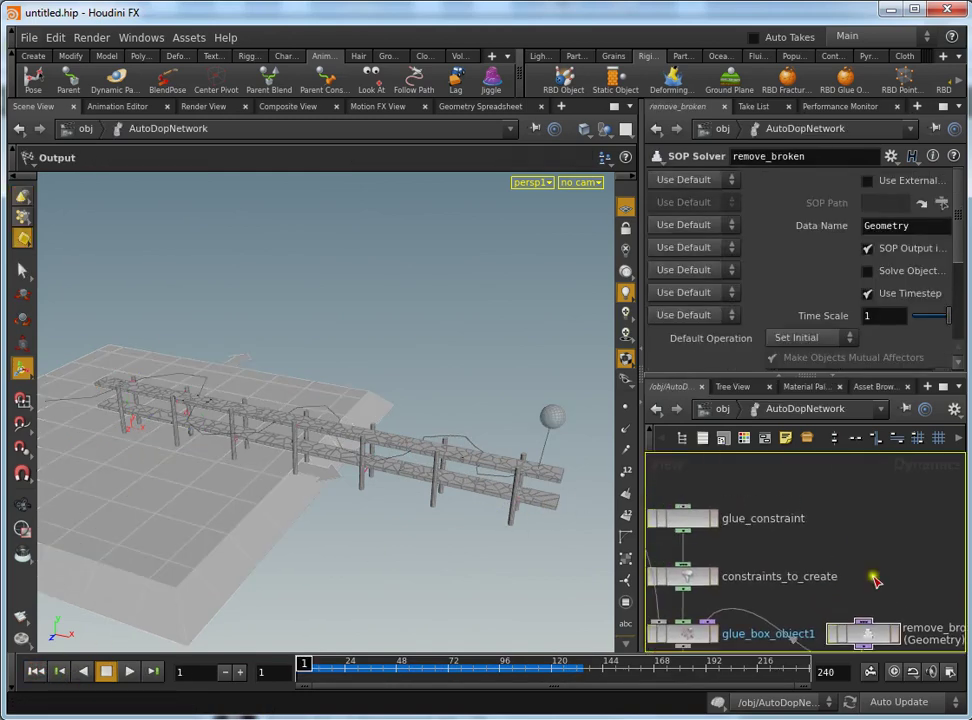
pyautogui.moveTo(734, 549); pyautogui.dragTo(797, 553, button='middle')
pyautogui.click(794, 520)
pyautogui.write('5')
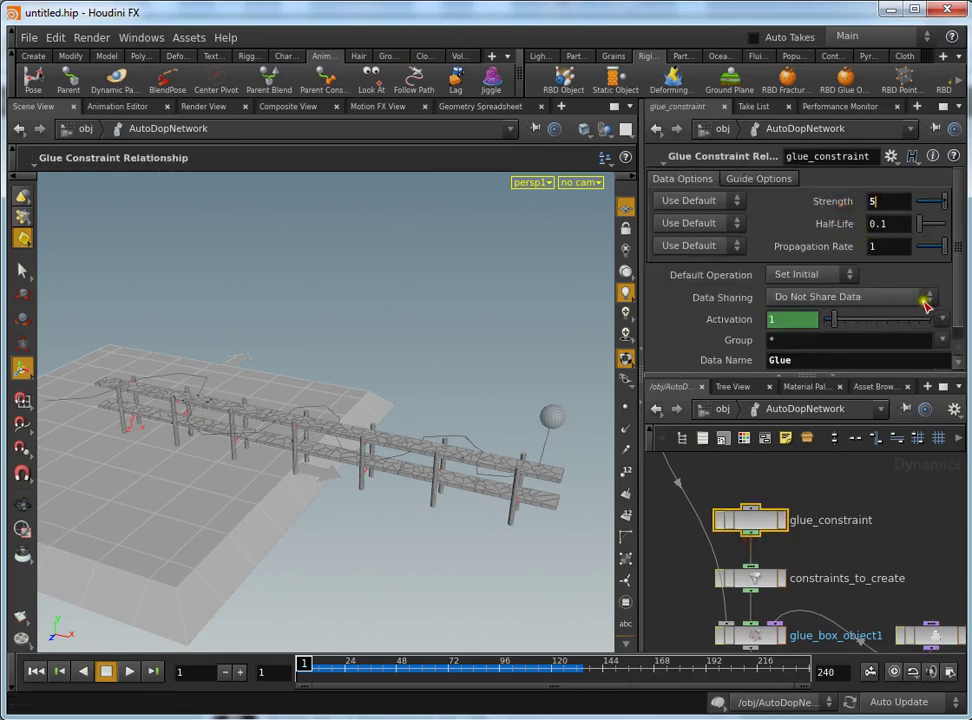
pyautogui.press('Return')
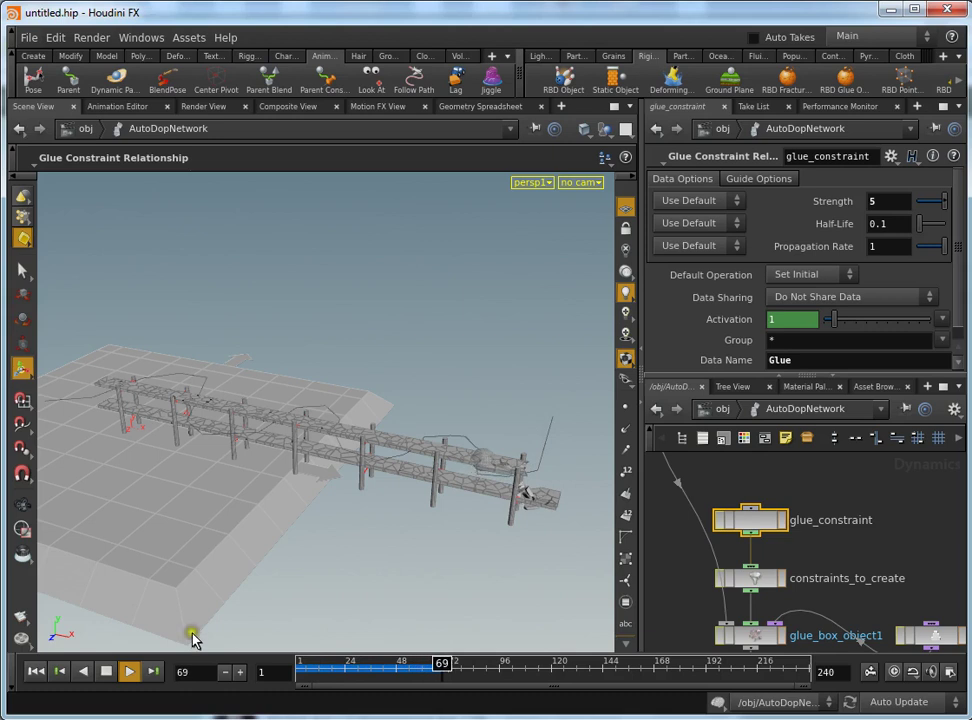
# After playback, change the glue Strength to 3 and rewind to frame 1.
pyautogui.click(106, 671)
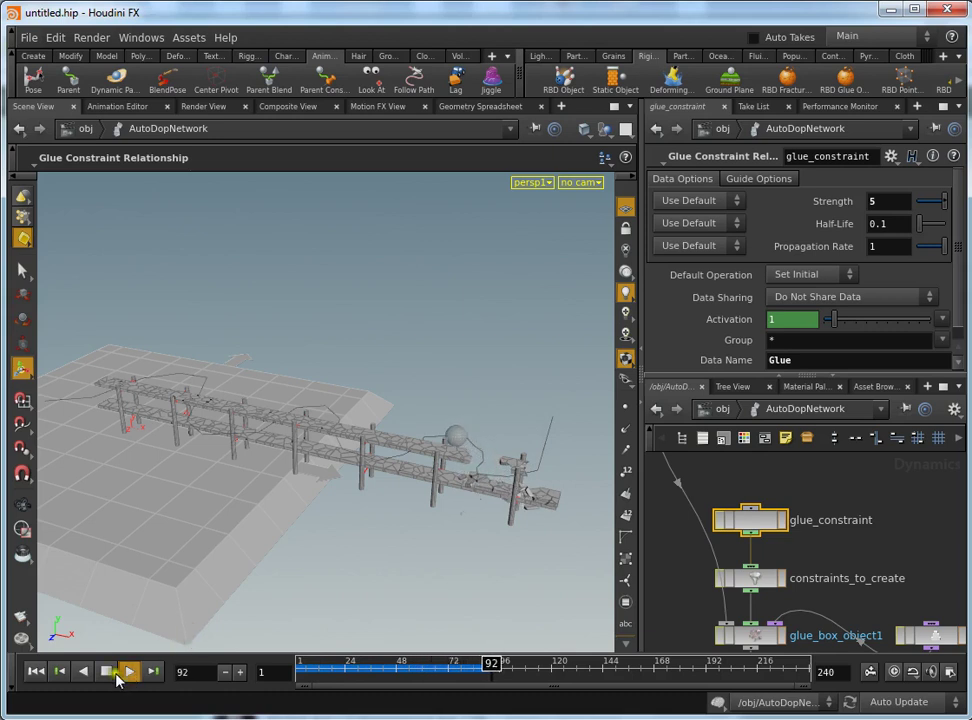
pyautogui.click(56, 672)
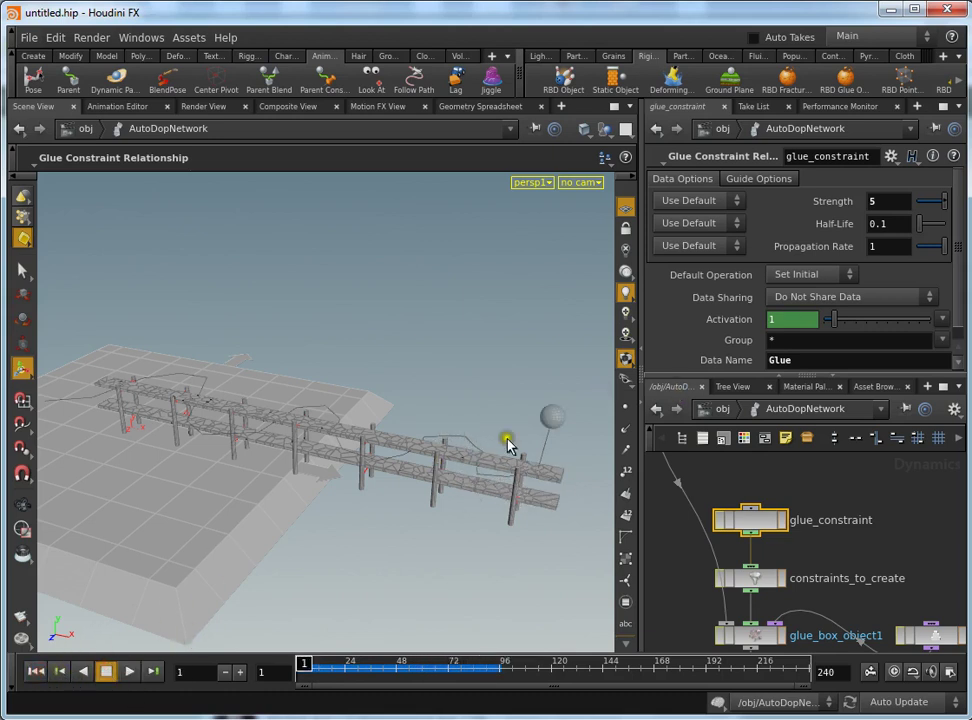
pyautogui.click(889, 205)
pyautogui.write('3')
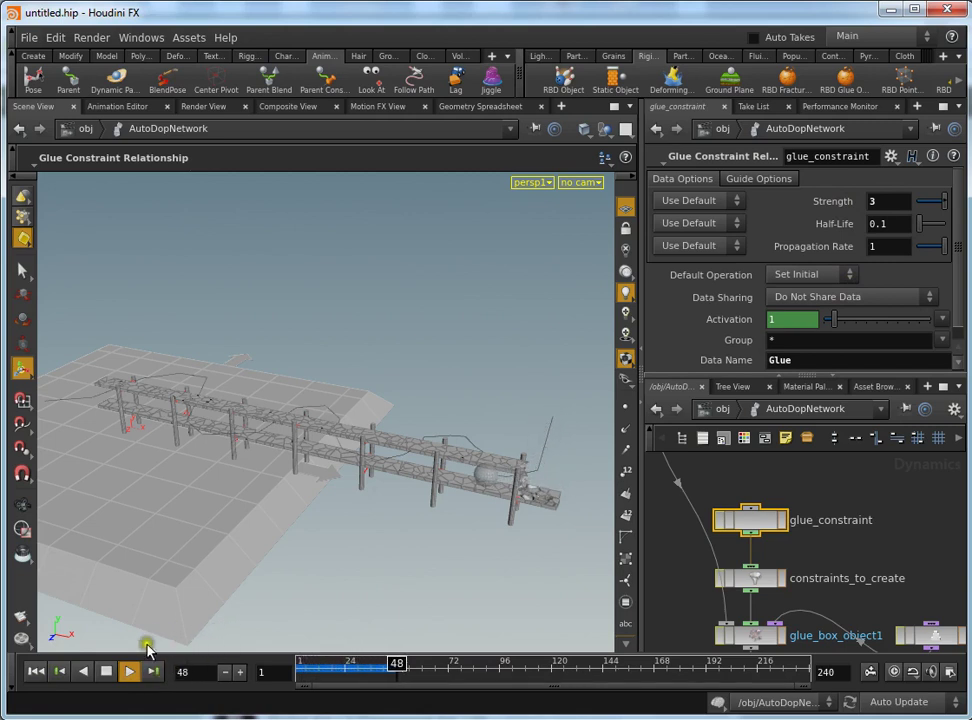
pyautogui.click(35, 671)
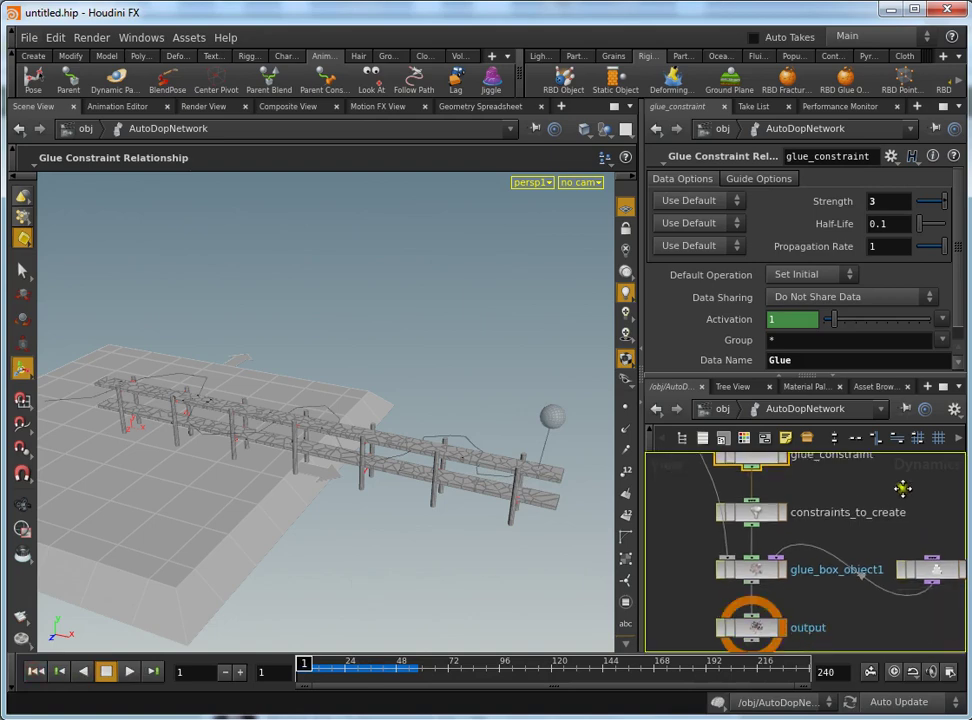
# Set attribtransfer1's Distance Threshold in remove_broken/solver1 to 0.6 and return to /obj.
pyautogui.moveTo(800, 640)
pyautogui.mouseDown(button='middle')
pyautogui.moveTo(803, 594)
pyautogui.moveTo(785, 600)
pyautogui.mouseUp(button='middle')
pyautogui.doubleClick(855, 540)
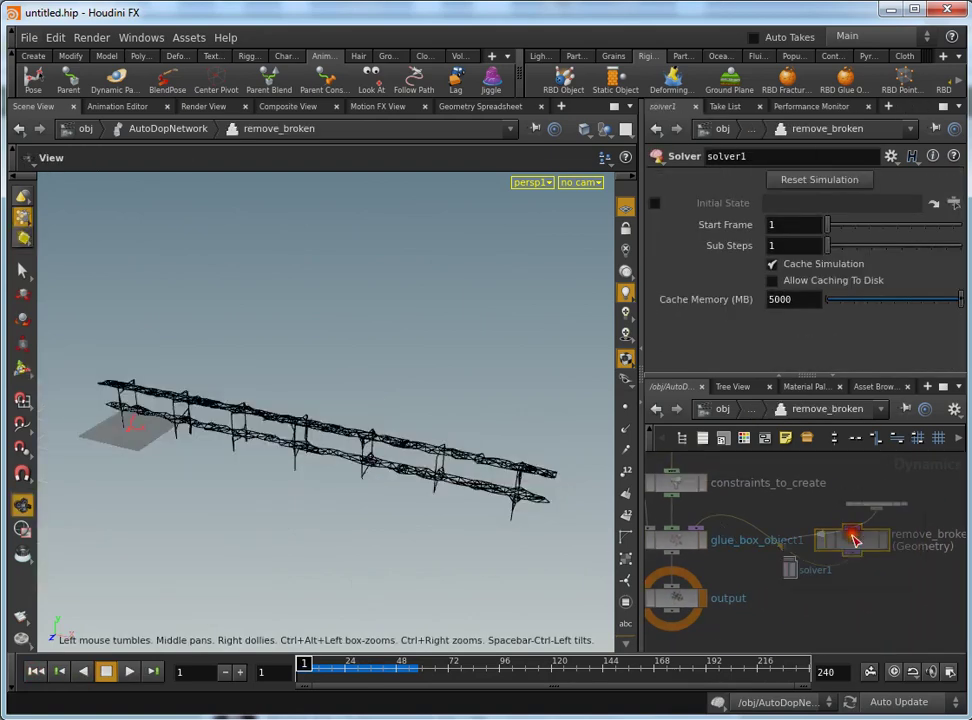
pyautogui.doubleClick(780, 516)
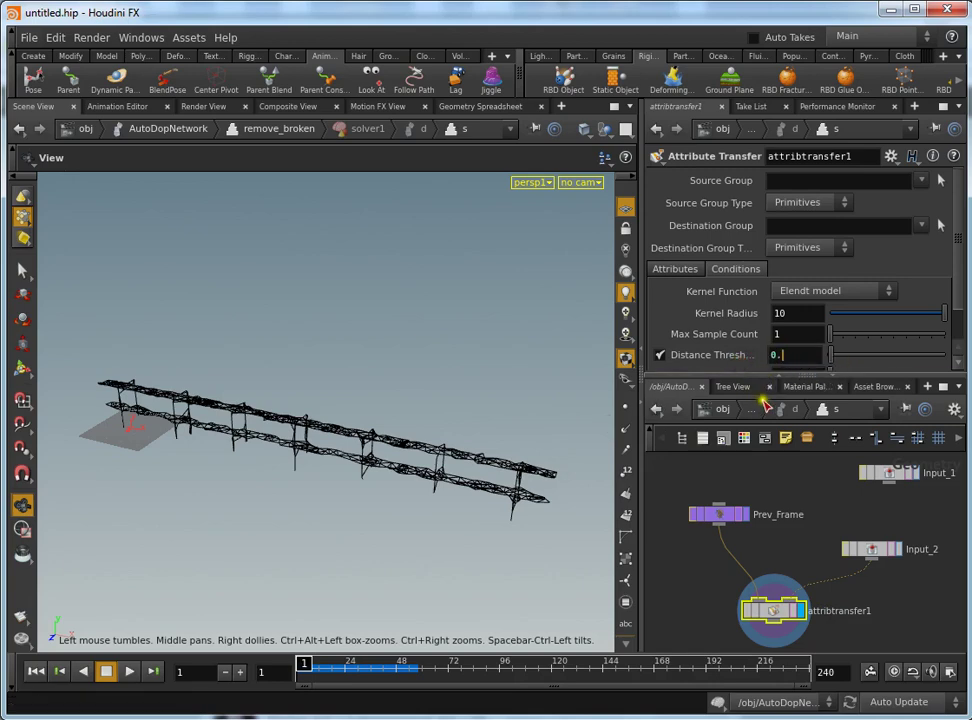
pyautogui.write('6')
pyautogui.press('Return')
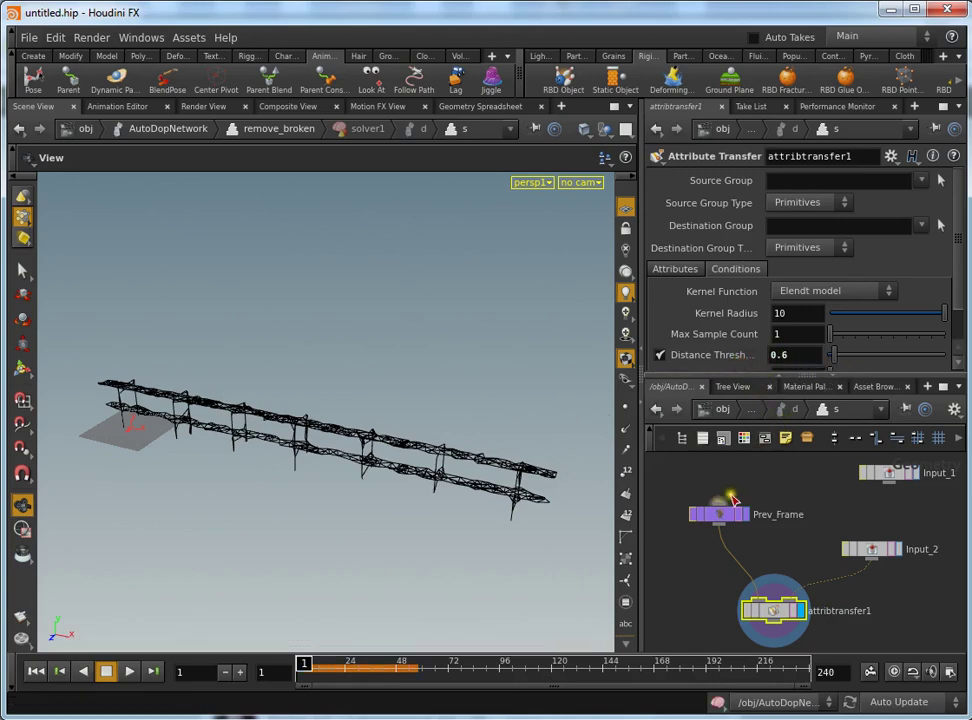
pyautogui.click(724, 409)
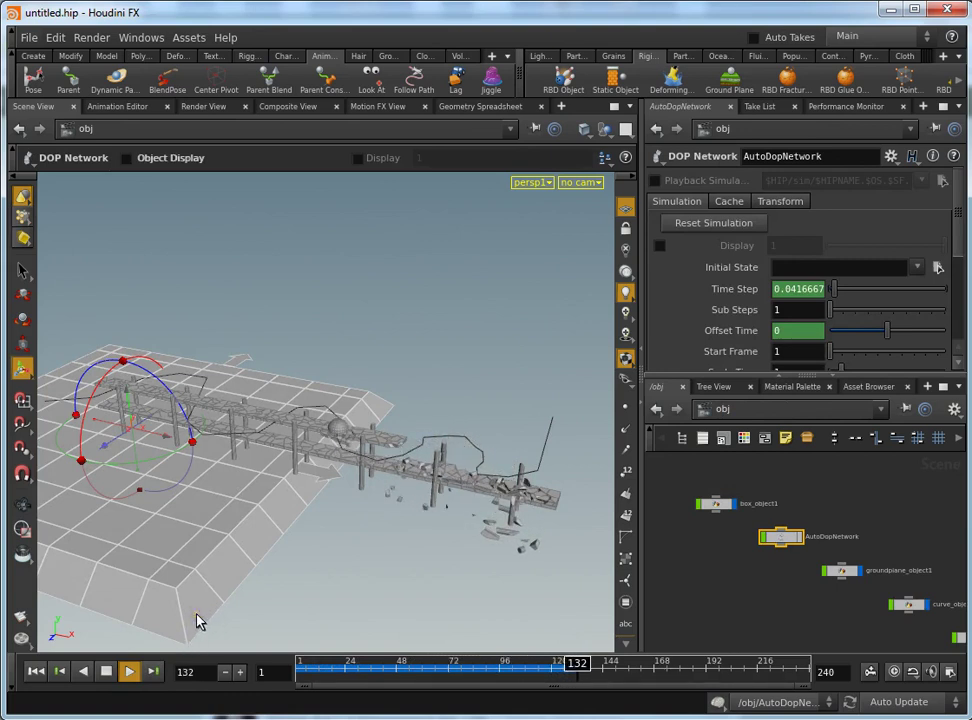
# Rewind, set attribtransfer1's Distance Threshold in remove_broken/solver1 to 1, and return to /obj.
pyautogui.click(107, 672)
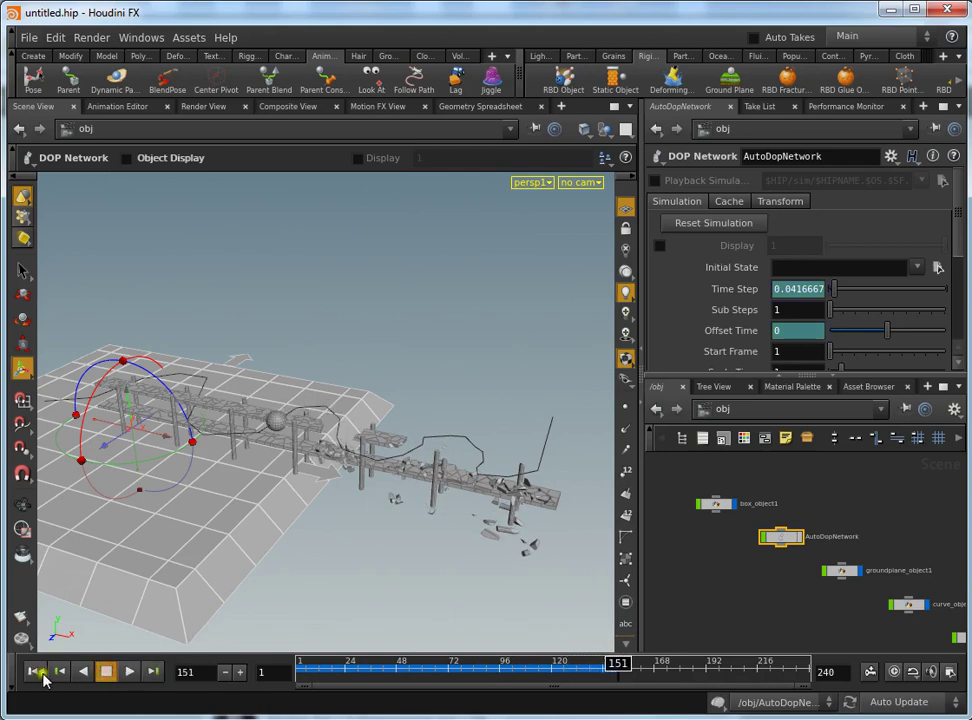
pyautogui.click(35, 672)
pyautogui.doubleClick(781, 537)
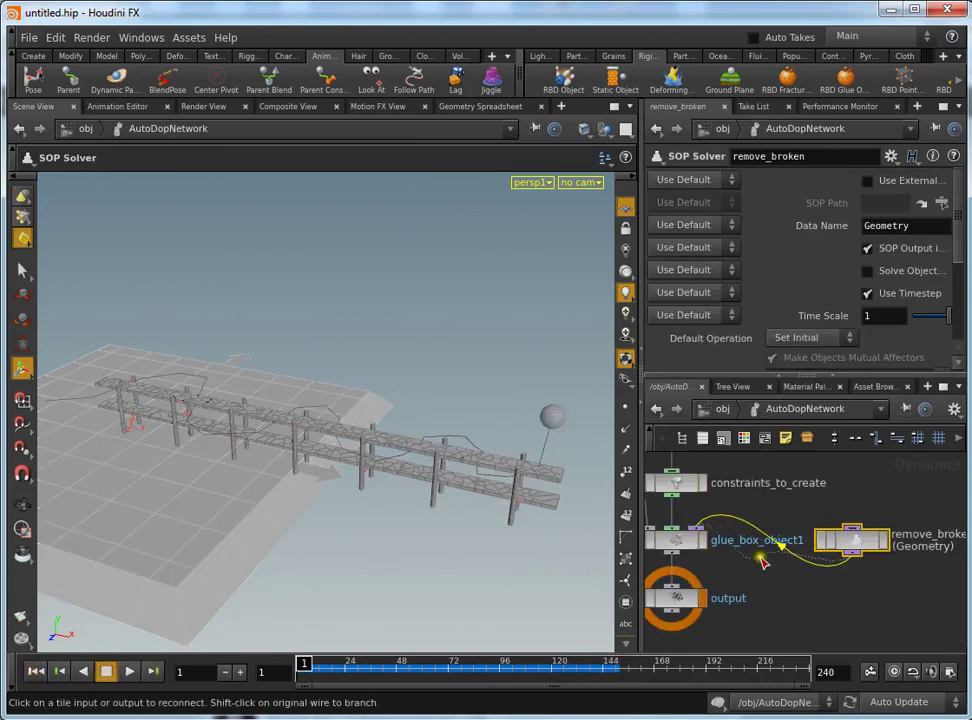
pyautogui.doubleClick(850, 540)
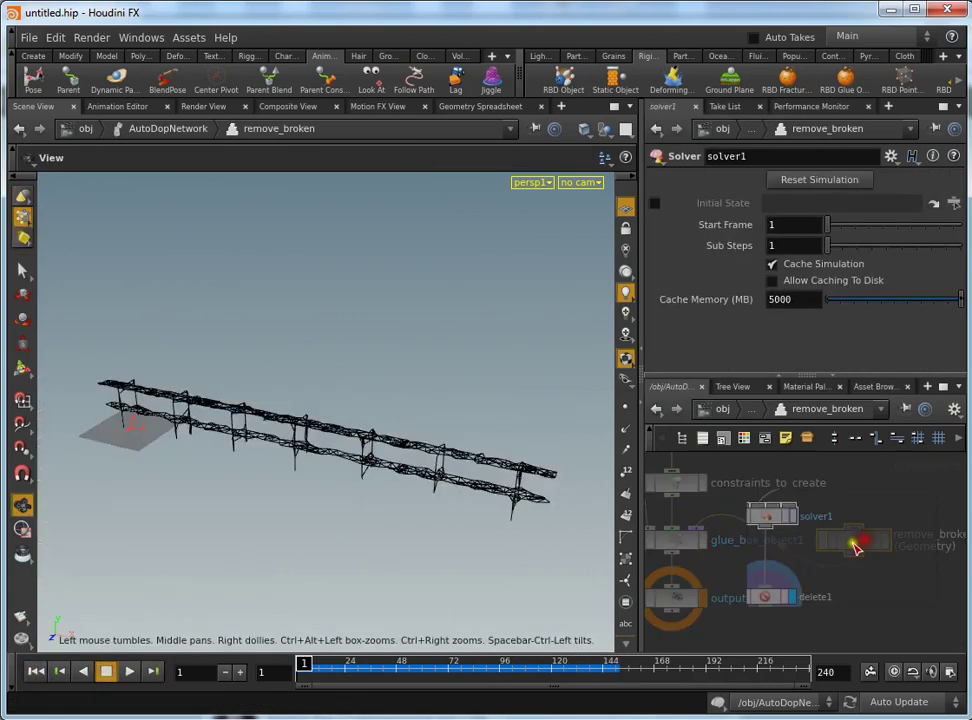
pyautogui.doubleClick(766, 517)
pyautogui.click(790, 356)
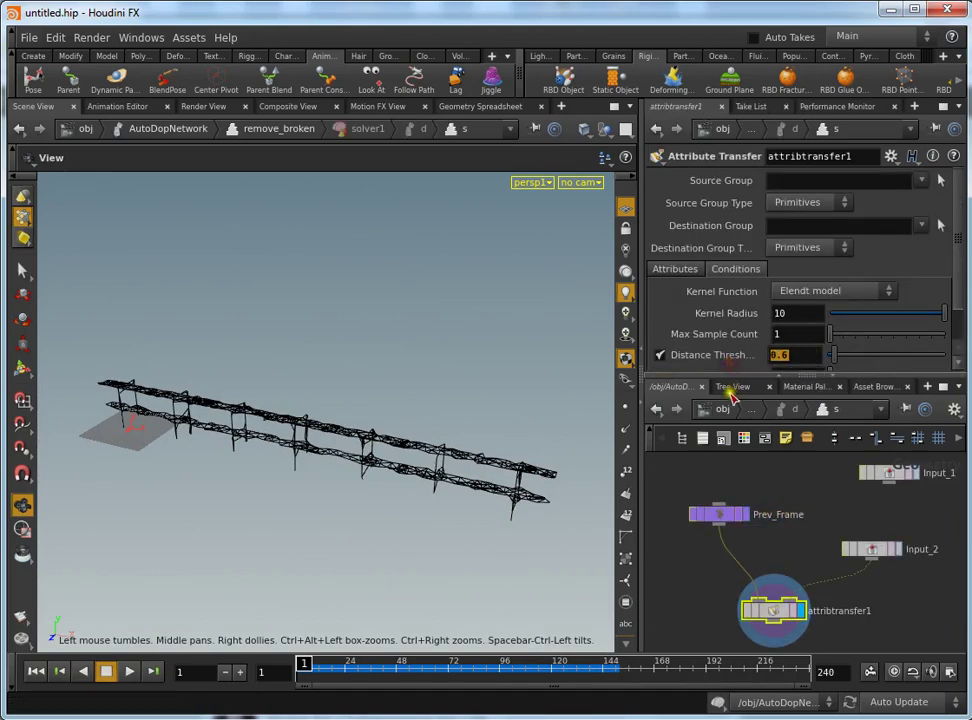
pyautogui.write('1')
pyautogui.press('Return')
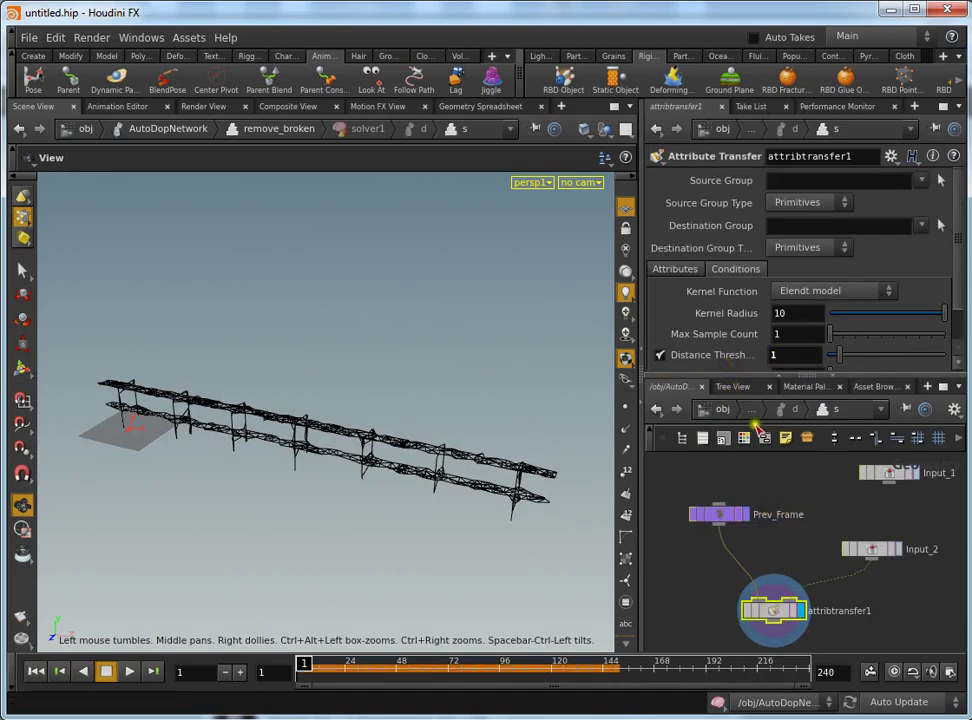
pyautogui.click(722, 409)
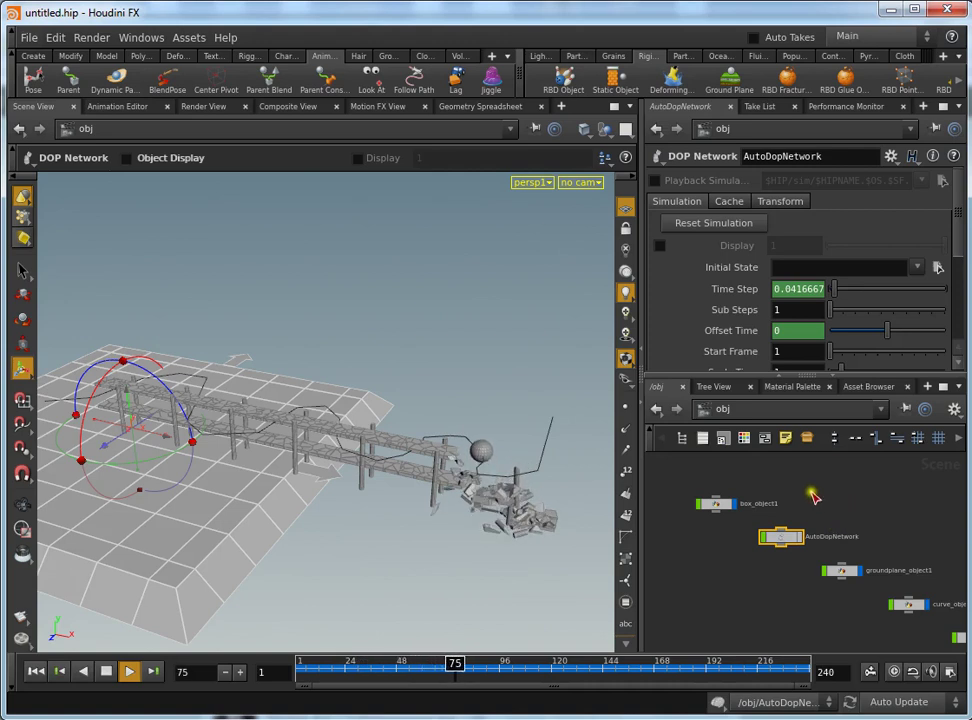
# Hide the wrecking ball's guide curve on sphere_object1 in the viewport.
pyautogui.scroll(3, 868, 514)
pyautogui.moveTo(906, 521); pyautogui.dragTo(852, 594, button='middle')
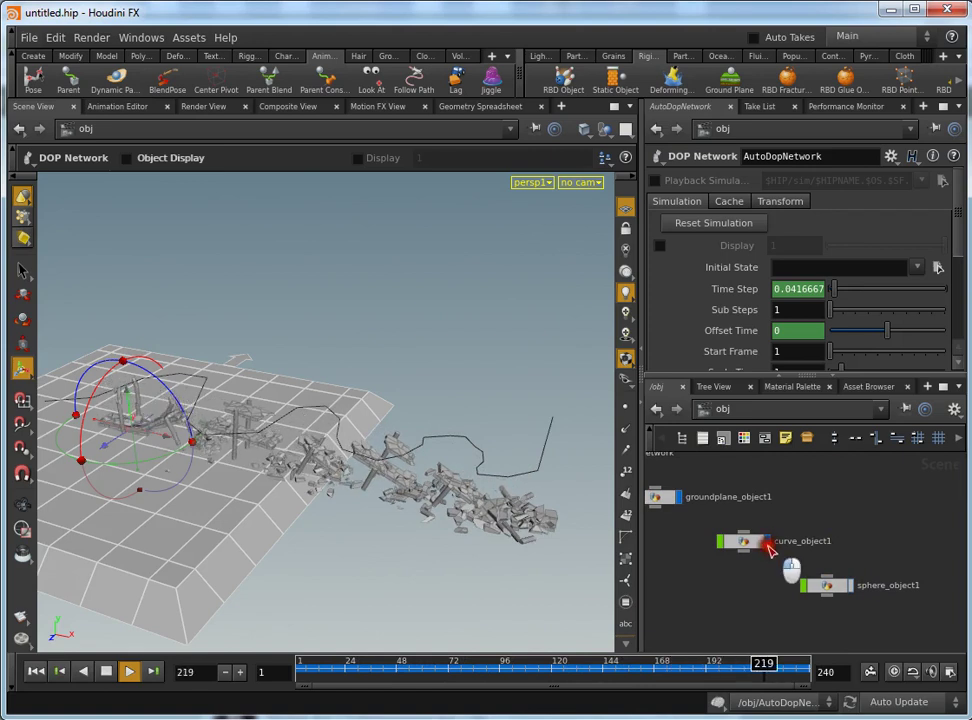
pyautogui.click(767, 545)
pyautogui.moveTo(775, 497); pyautogui.dragTo(900, 539, button='middle')
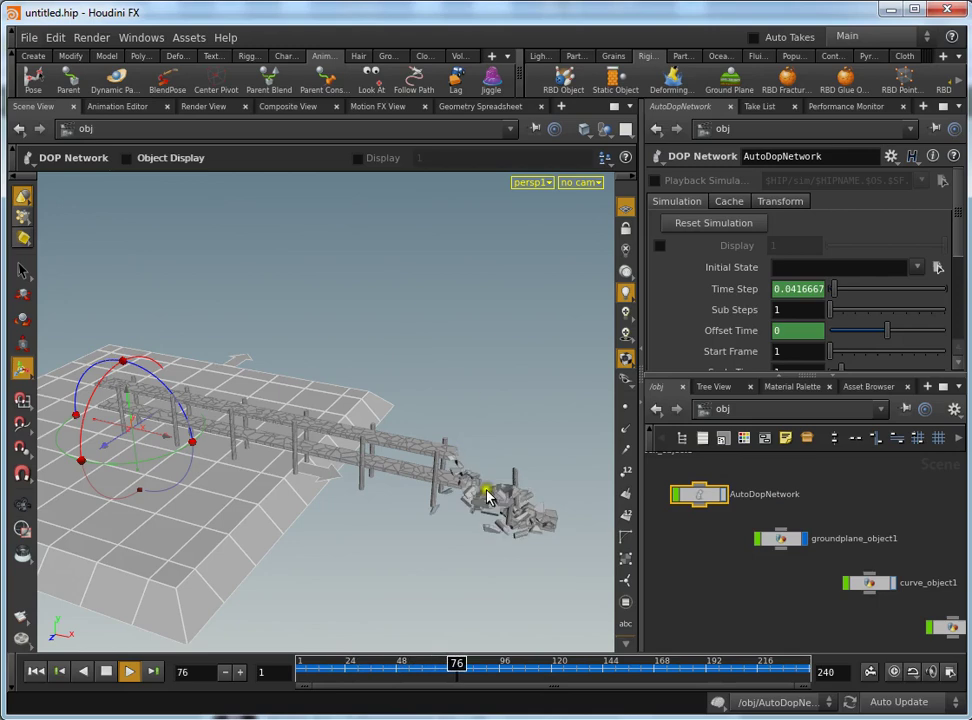
# Orbit around the collapsing pier's debris, then stop playback and rewind to frame 1.
pyautogui.press('Escape')
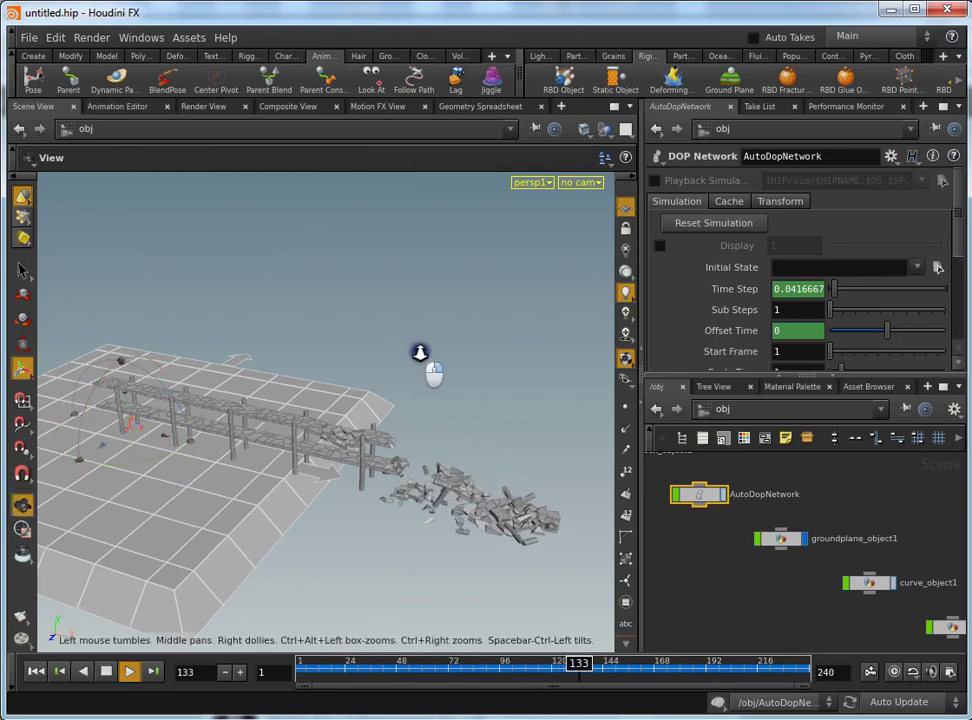
pyautogui.scroll(5, 503, 373)
pyautogui.moveTo(476, 376); pyautogui.dragTo(470, 336)
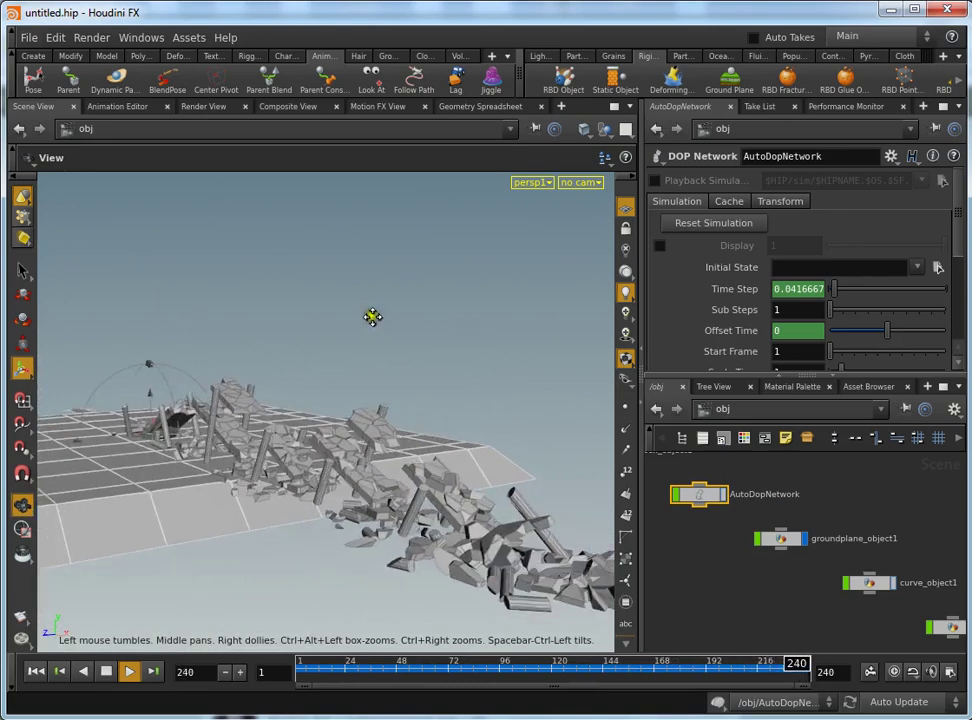
pyautogui.moveTo(396, 338); pyautogui.dragTo(406, 330)
pyautogui.press('Return')
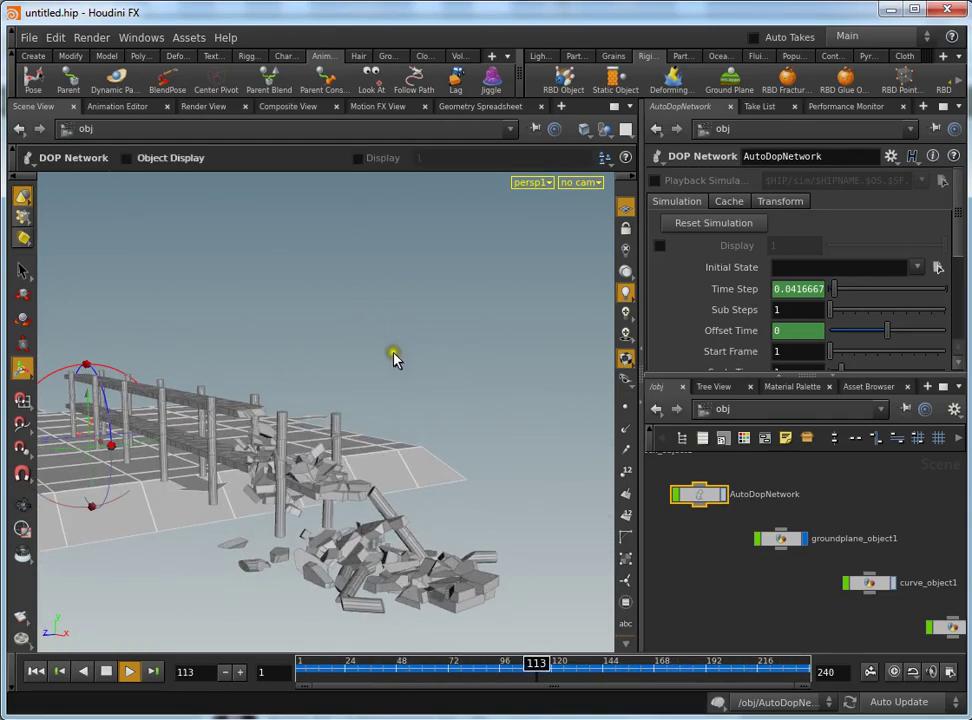
pyautogui.press('Escape')
pyautogui.moveTo(373, 354)
pyautogui.mouseDown()
pyautogui.moveTo(323, 358)
pyautogui.moveTo(388, 364)
pyautogui.mouseUp()
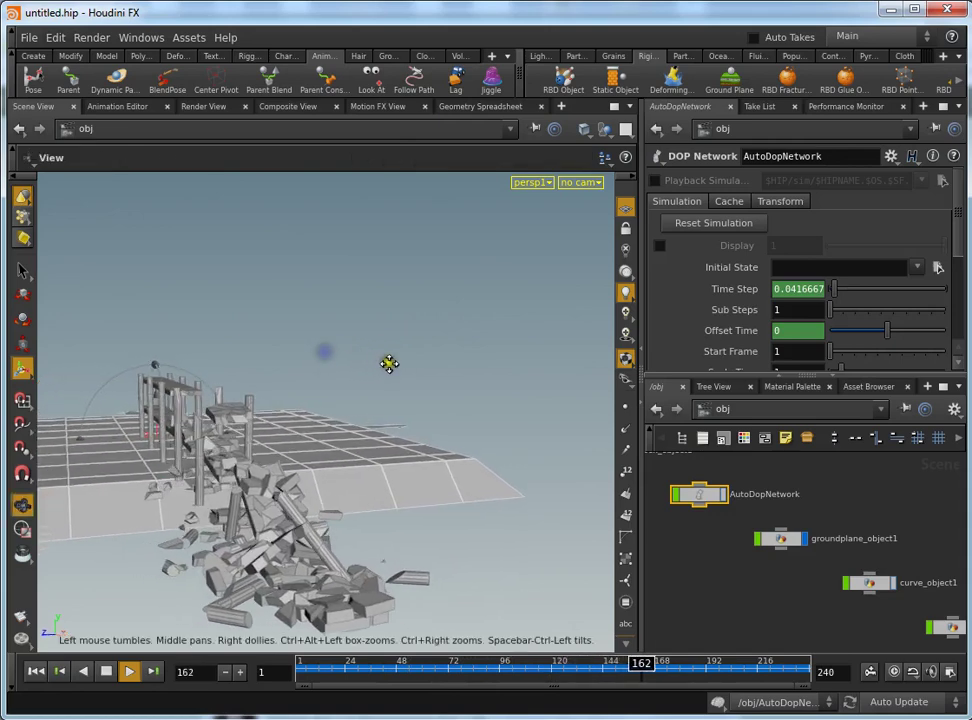
pyautogui.press('Return')
pyautogui.click(106, 672)
pyautogui.click(35, 671)
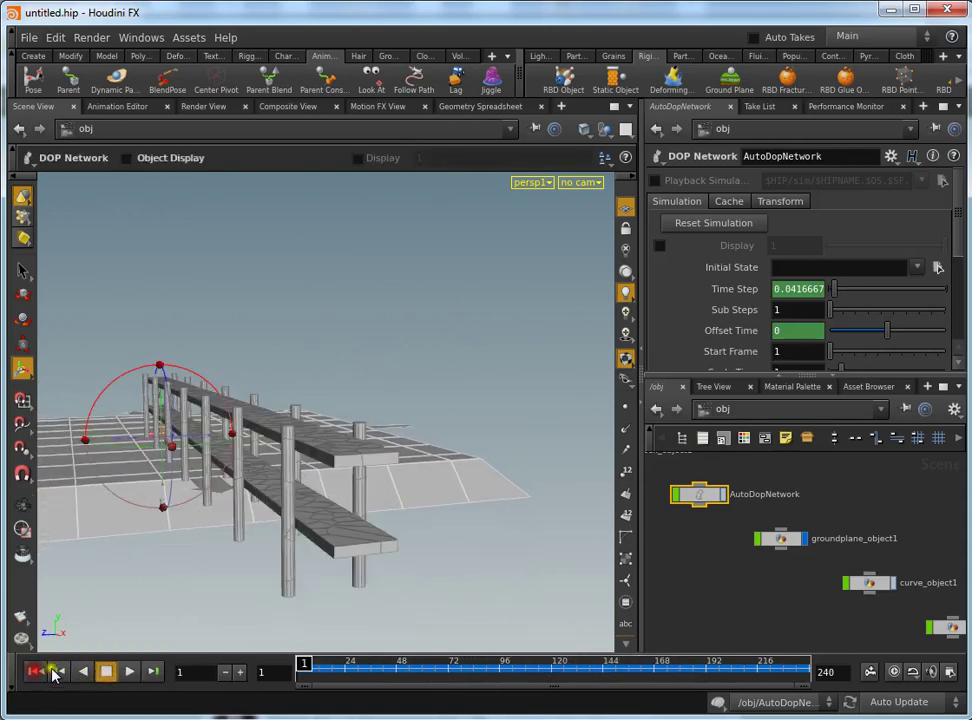